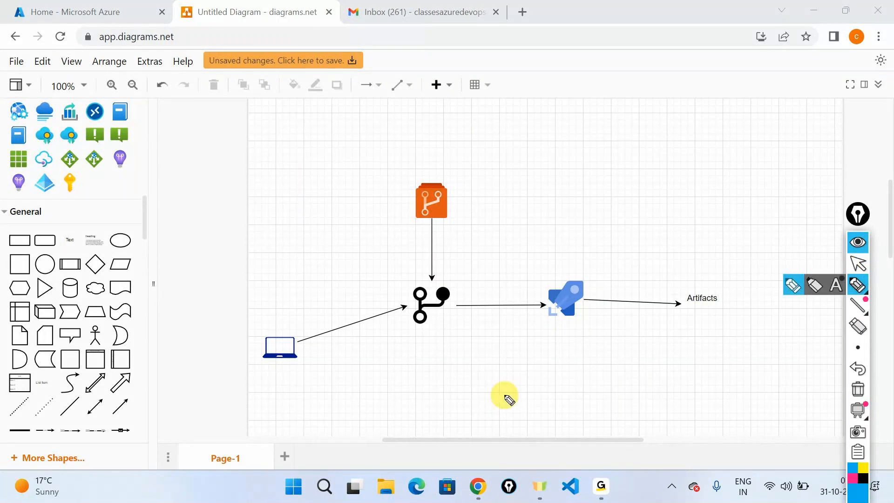
- Ink freehand notes circling the repo and branch, with 'develop', 'PR', 'feature' and linking arrows
mouse_move(415, 173)
left_mouse_down()
mouse_move(424, 226)
mouse_move(422, 171)
left_mouse_up()
left_click_drag(472, 181, 498, 177)
mouse_move(429, 279)
left_mouse_down()
mouse_move(410, 289)
mouse_move(433, 280)
left_mouse_up()
mouse_move(480, 260)
left_mouse_down()
mouse_move(474, 277)
mouse_move(509, 256)
mouse_move(543, 256)
left_mouse_up()
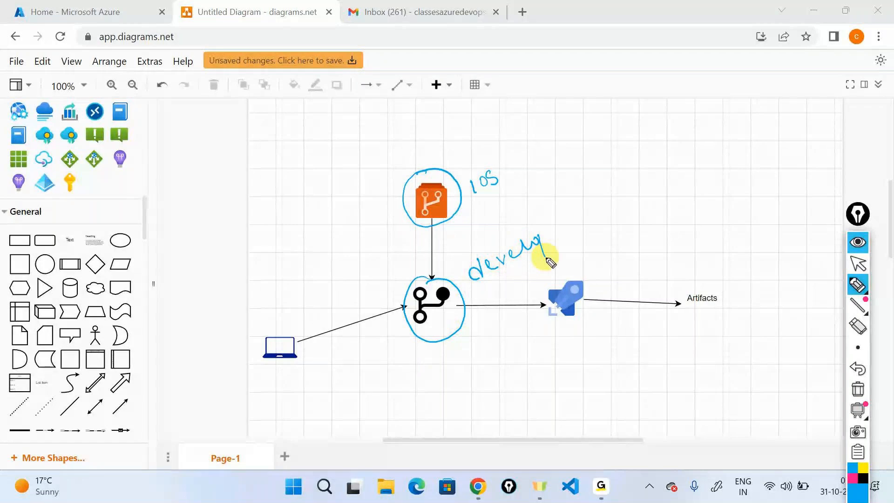
mouse_move(280, 321)
left_mouse_down()
mouse_move(290, 327)
mouse_move(265, 379)
mouse_move(298, 321)
left_mouse_up()
mouse_move(300, 371)
left_mouse_down()
mouse_move(318, 384)
mouse_move(410, 336)
mouse_move(413, 346)
left_mouse_up()
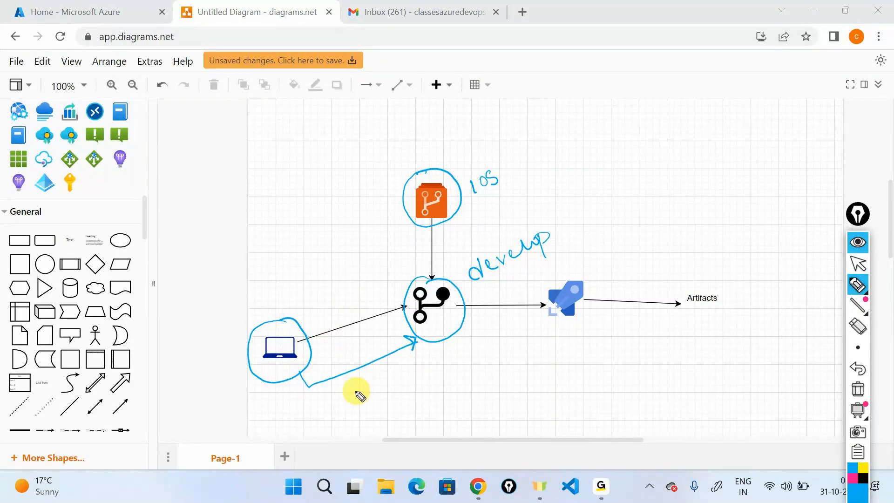
left_click_drag(352, 383, 386, 385)
mouse_move(254, 319)
left_mouse_down()
mouse_move(248, 306)
mouse_move(276, 294)
mouse_move(315, 258)
left_mouse_up()
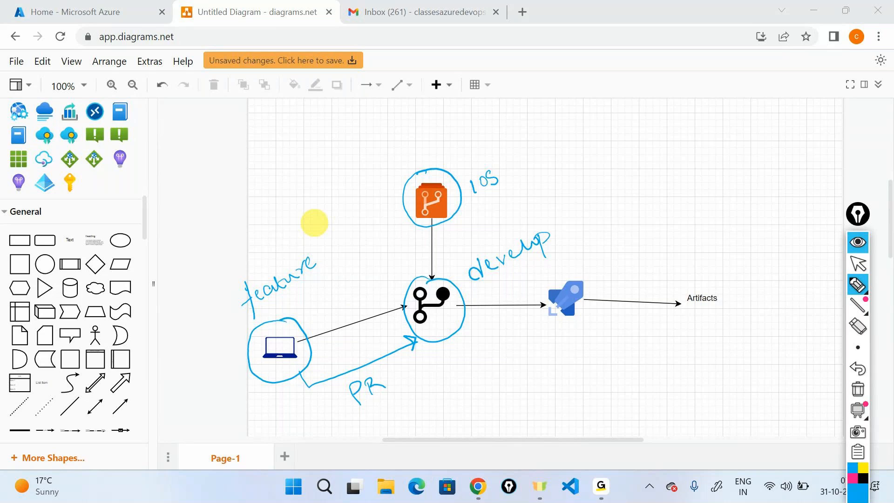
mouse_move(445, 338)
left_mouse_down()
mouse_move(453, 368)
mouse_move(483, 362)
mouse_move(486, 377)
mouse_move(503, 361)
mouse_move(546, 364)
mouse_move(549, 345)
mouse_move(607, 337)
left_mouse_up()
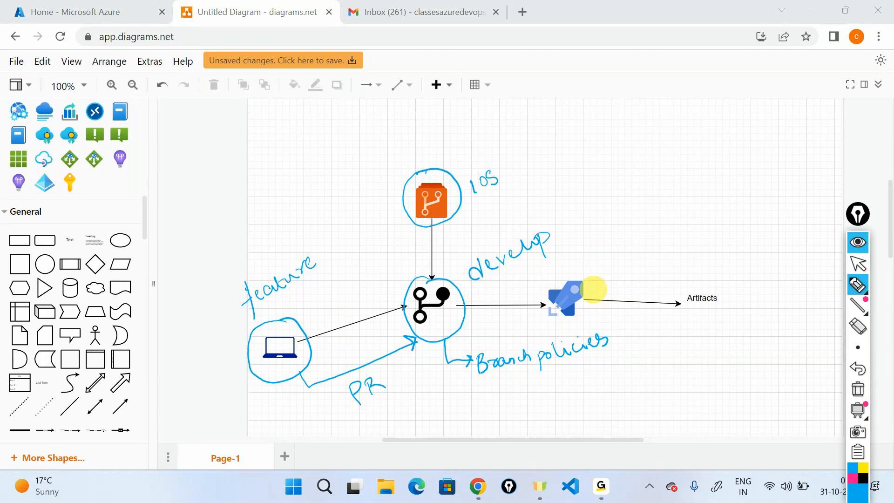
- Sketch arrows branch→rocket and CI→Artifacts with 'CI' and 'self hosted' notes, then clear all ink
mouse_move(466, 292)
left_mouse_down()
mouse_move(546, 296)
mouse_move(535, 295)
left_mouse_up()
mouse_move(579, 240)
left_mouse_down()
mouse_move(593, 246)
mouse_move(572, 241)
mouse_move(572, 231)
left_mouse_up()
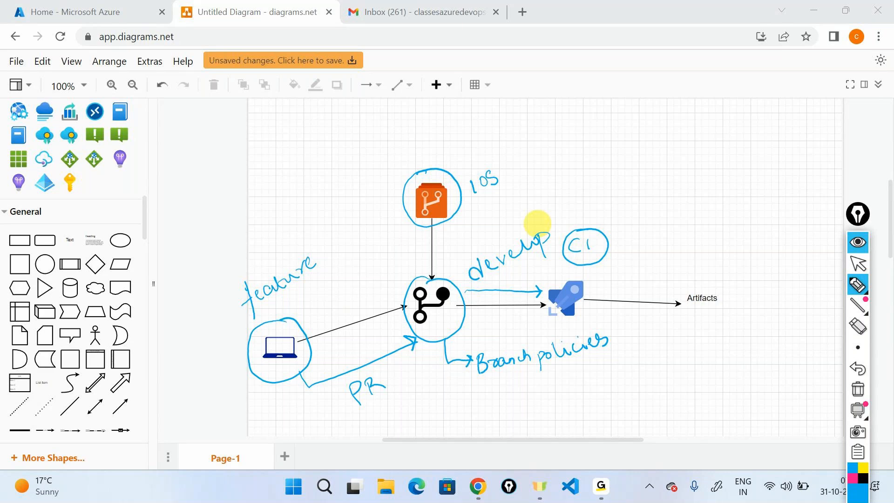
mouse_move(621, 206)
left_mouse_down()
mouse_move(613, 219)
mouse_move(632, 216)
left_mouse_up()
left_click_drag(635, 206, 643, 213)
mouse_move(644, 203)
left_mouse_down()
mouse_move(642, 227)
mouse_move(658, 213)
mouse_move(700, 203)
left_mouse_up()
left_click(716, 185)
mouse_move(700, 209)
left_mouse_down()
mouse_move(711, 205)
mouse_move(702, 227)
mouse_move(622, 229)
left_mouse_up()
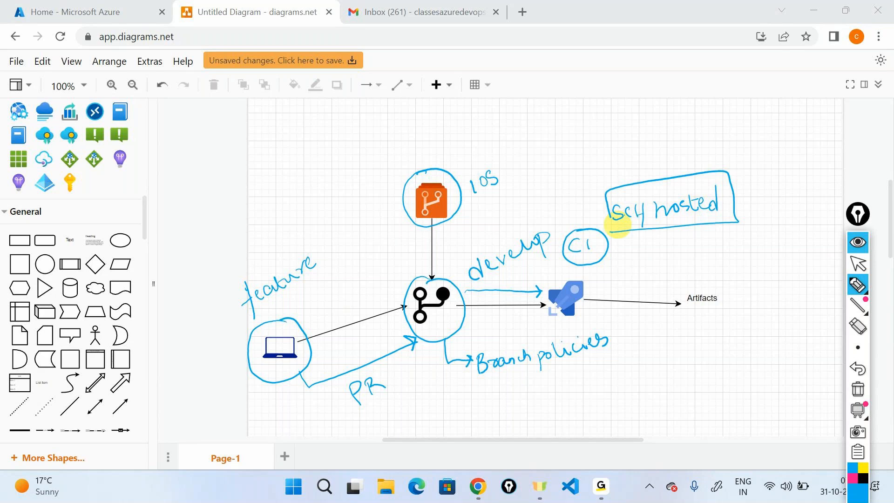
mouse_move(613, 245)
left_mouse_down()
mouse_move(645, 245)
mouse_move(705, 282)
mouse_move(711, 271)
mouse_move(683, 313)
mouse_move(687, 289)
left_mouse_up()
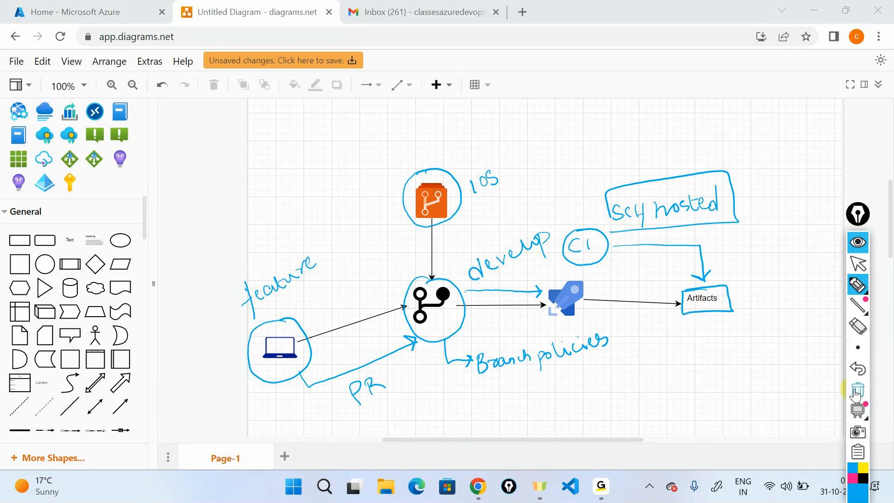
left_click(858, 242)
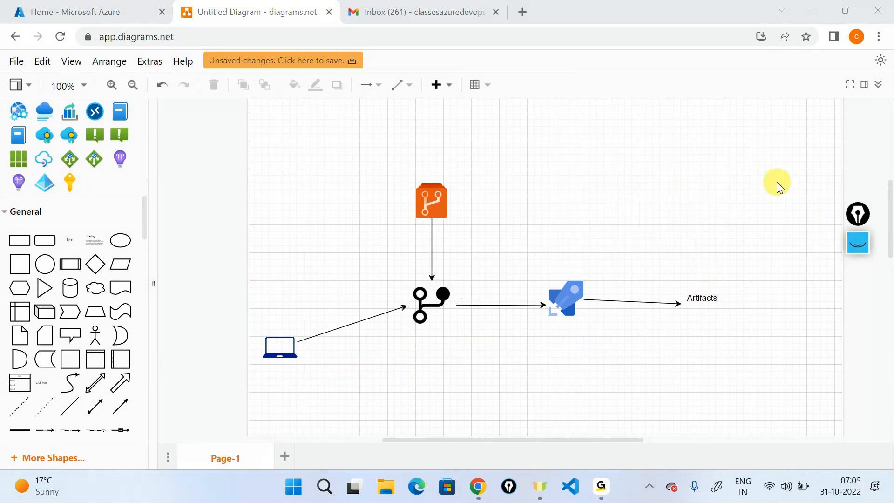
- Draw a connector arrow leading down-left from the Artifacts shape
scroll(777, 182, "down", 3)
left_click(713, 177)
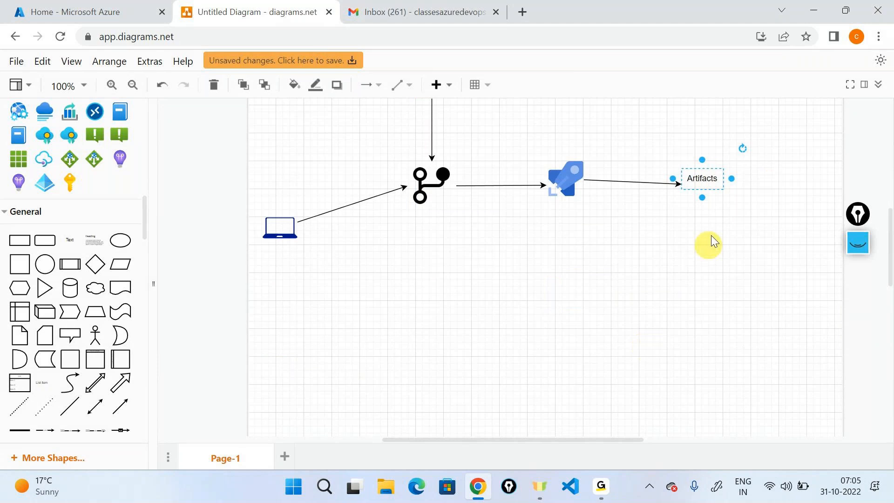
left_click_drag(703, 198, 585, 280)
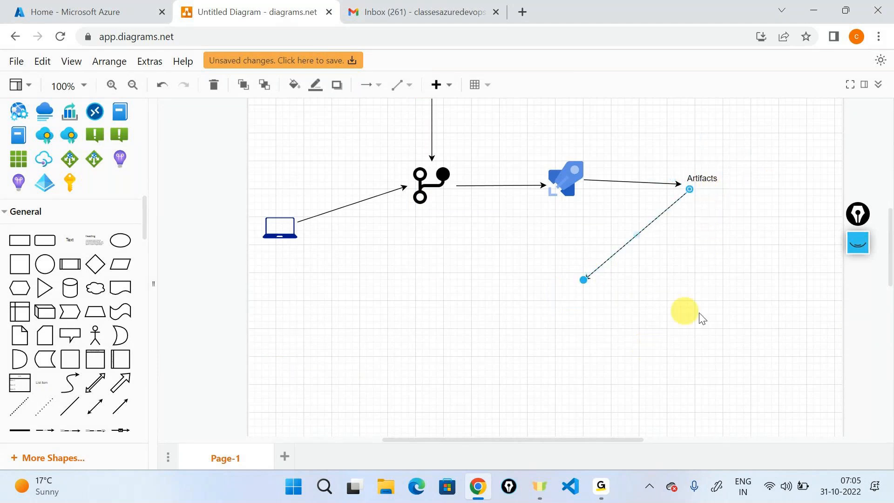
left_click(687, 311)
- Add a text label 'deploying the artifacts' beside the arrow, widened to fit one line
left_click_drag(75, 240, 664, 247)
double_click(664, 247)
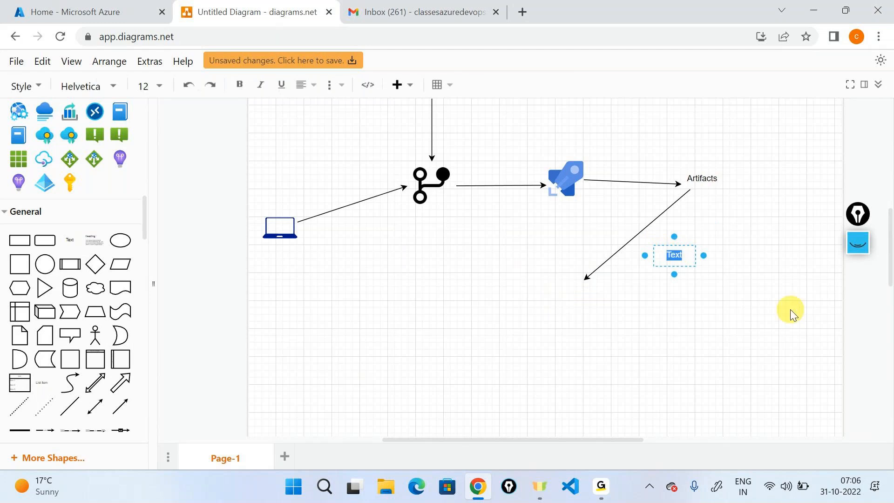
type("deploying the")
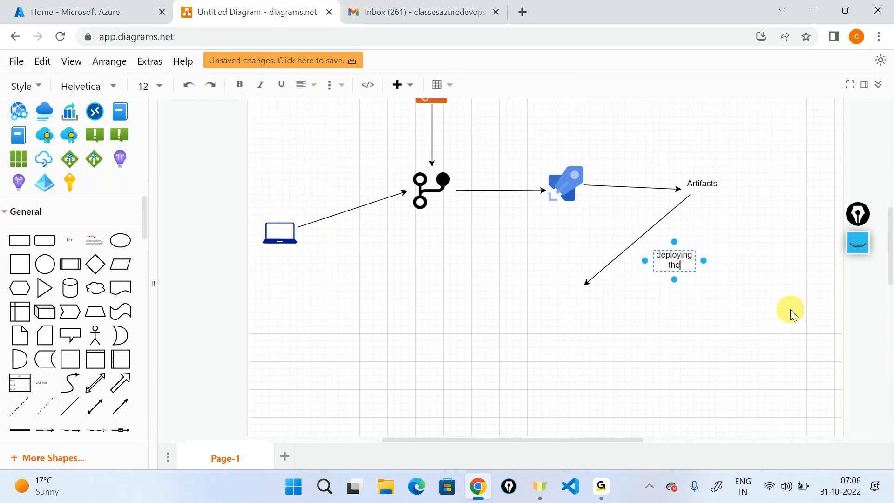
type(" artifacts")
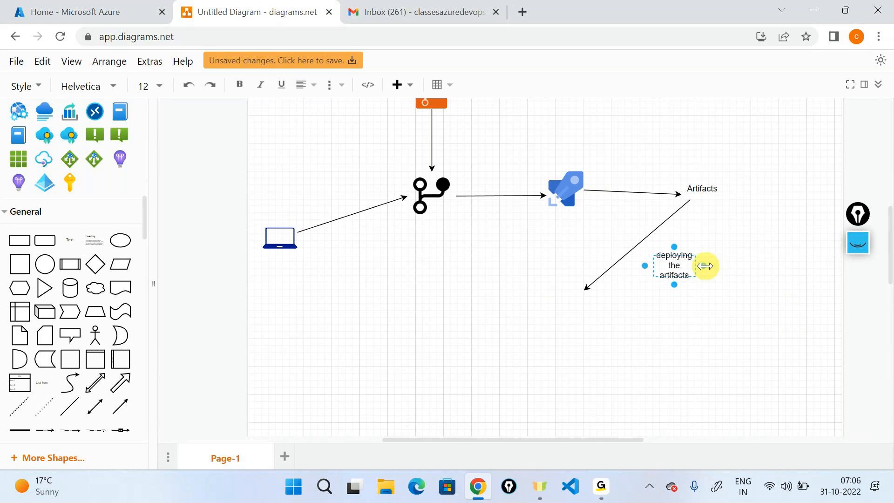
left_click_drag(705, 266, 824, 264)
left_click(778, 299)
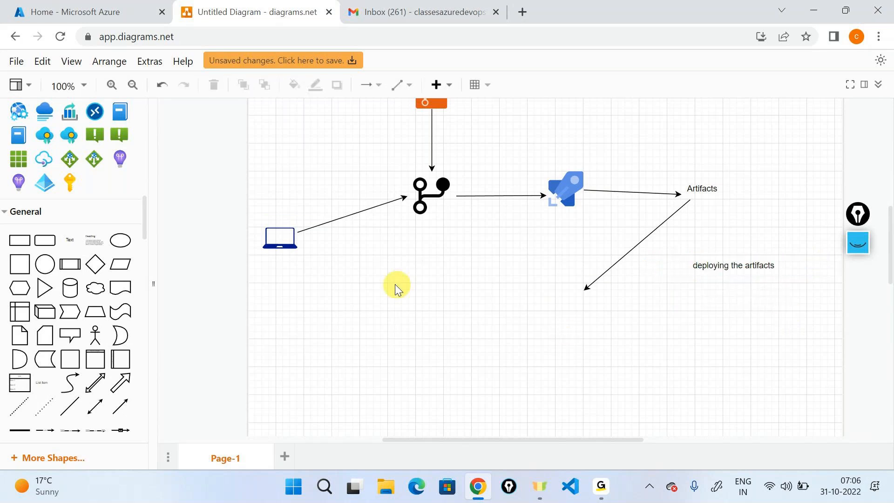
scroll(77, 236, "up", 10)
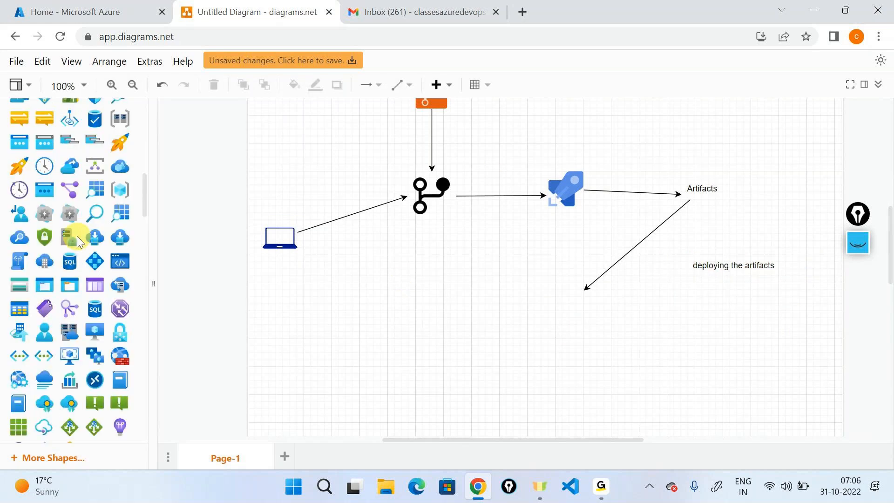
- Place an Azure Pipelines rocket at the end of the new arrow
mouse_move(43, 180)
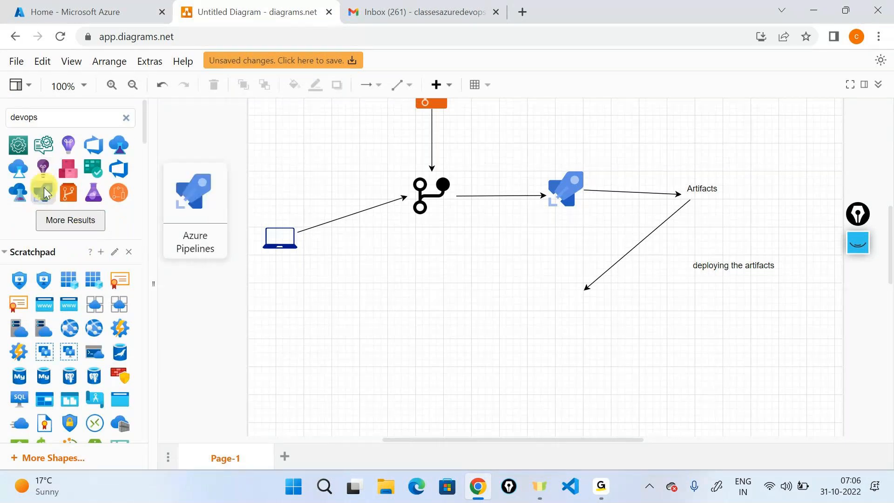
left_click_drag(44, 196, 579, 321)
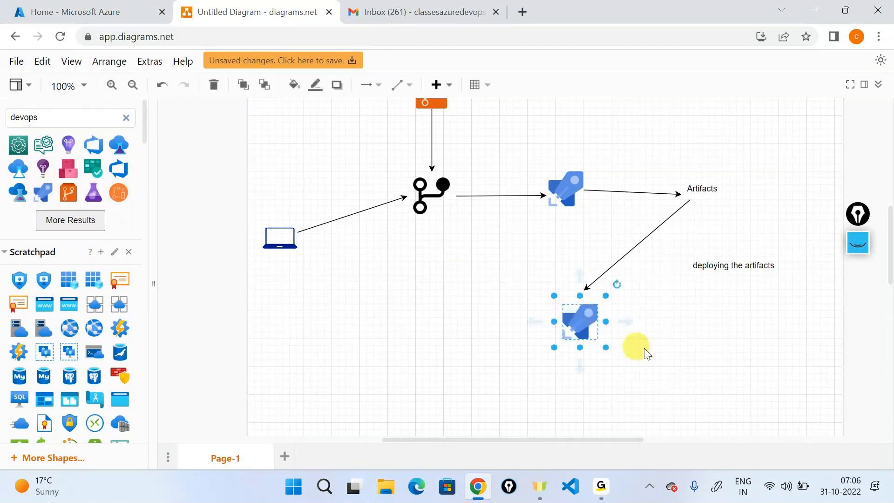
left_click(372, 265)
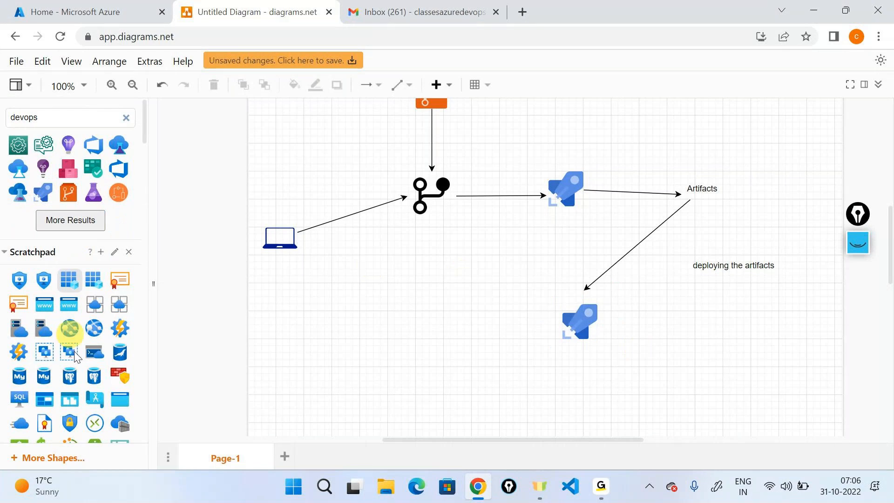
scroll(74, 353, "down", 5)
scroll(74, 353, "down", 5)
- Label the lower rocket 'Release pipeline'
left_click_drag(70, 243, 639, 311)
type("Release pipeline")
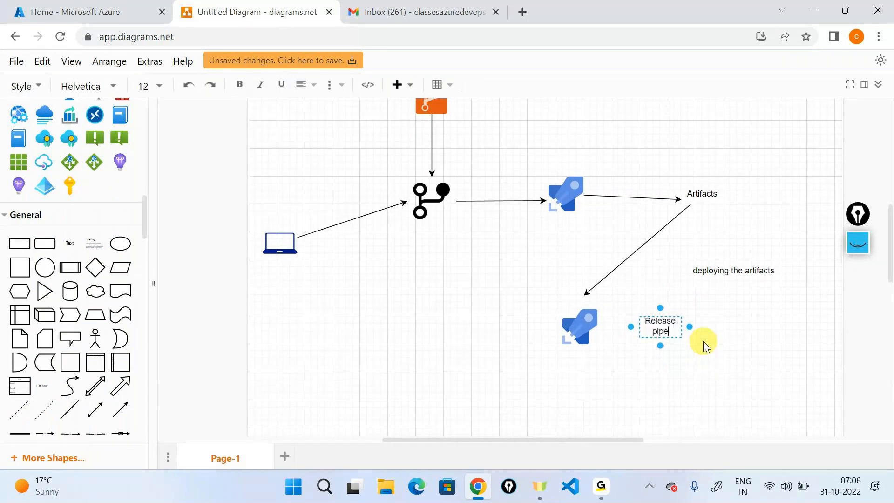
key("Escape")
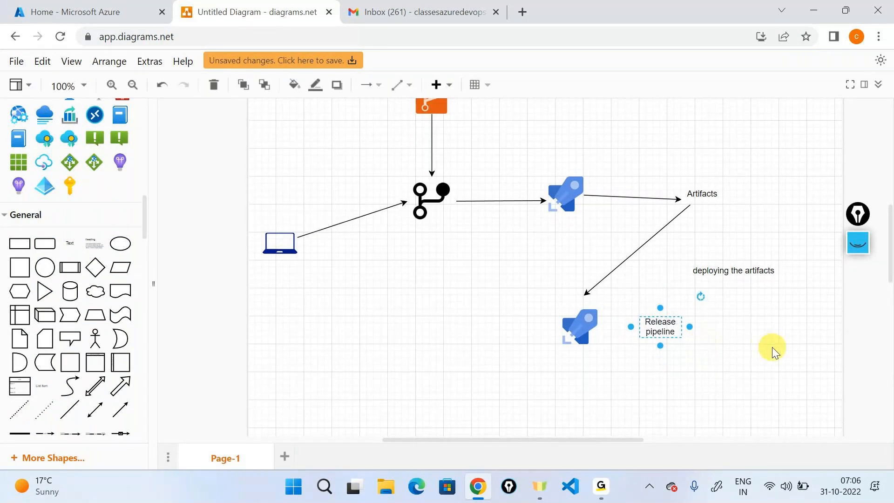
left_click(198, 283)
- Add a three-line label 'Continuous Deployment Pipeline' right of the Release pipeline label
left_click_drag(69, 243, 700, 320)
type("Co")
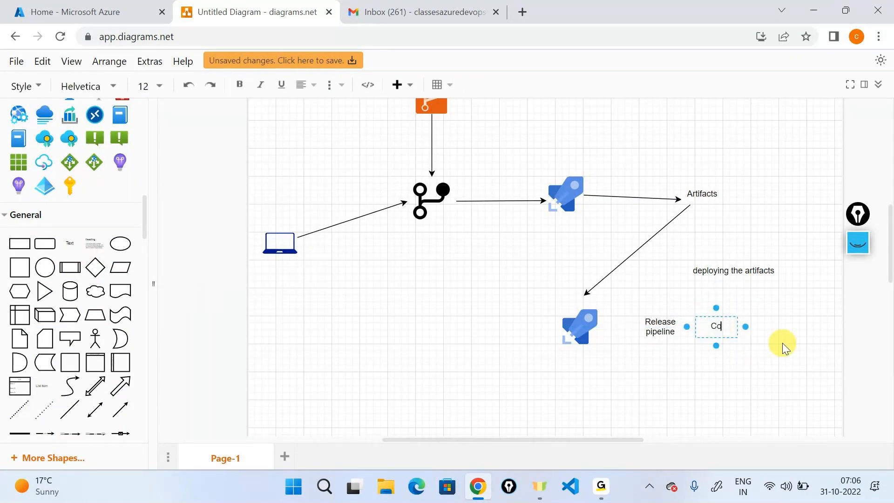
type("ntinuous")
key("Return")
type("Deploument")
key("BackSpace")
key("BackSpace")
key("BackSpace")
key("BackSpace")
key("BackSpace")
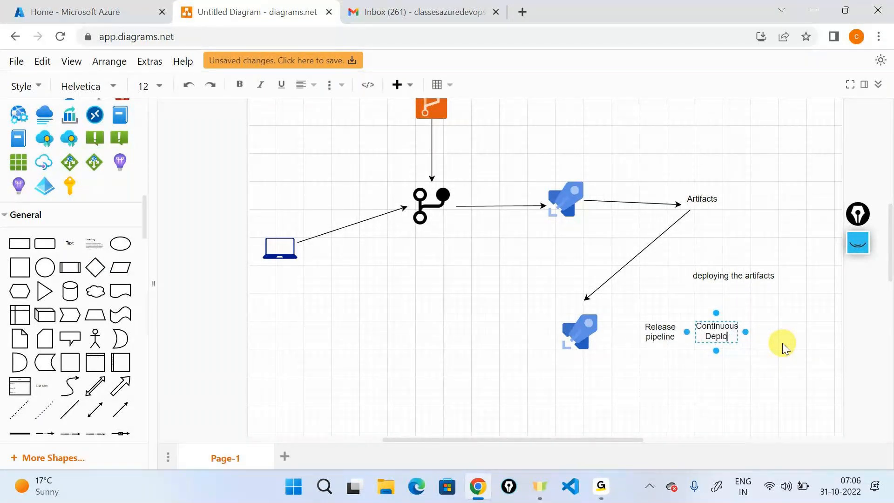
type("yment")
key("Return")
type("Pipeline")
key("Escape")
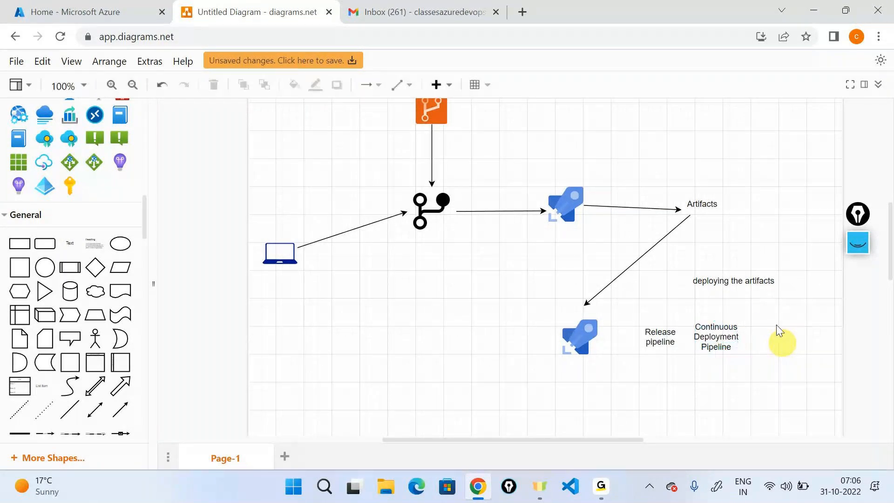
left_click(555, 200)
left_click(717, 333)
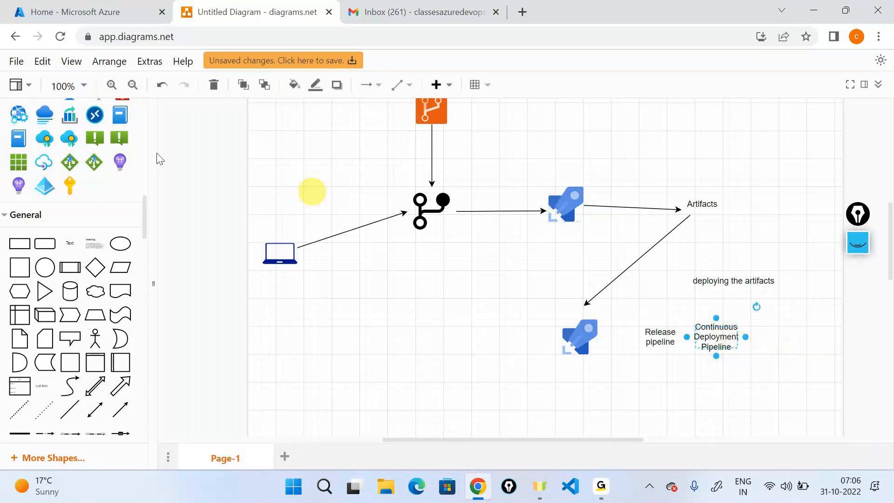
- Add a 'CI' label above the upper rocket and a 'CD' label left of the lower one
left_click_drag(70, 243, 554, 148)
type("d")
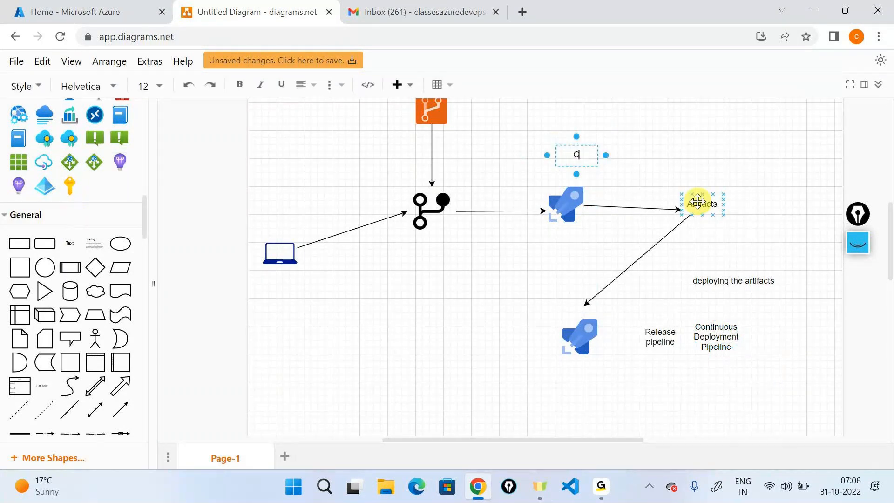
key("BackSpace")
type("CI")
left_click(214, 250)
left_click_drag(69, 239, 480, 336)
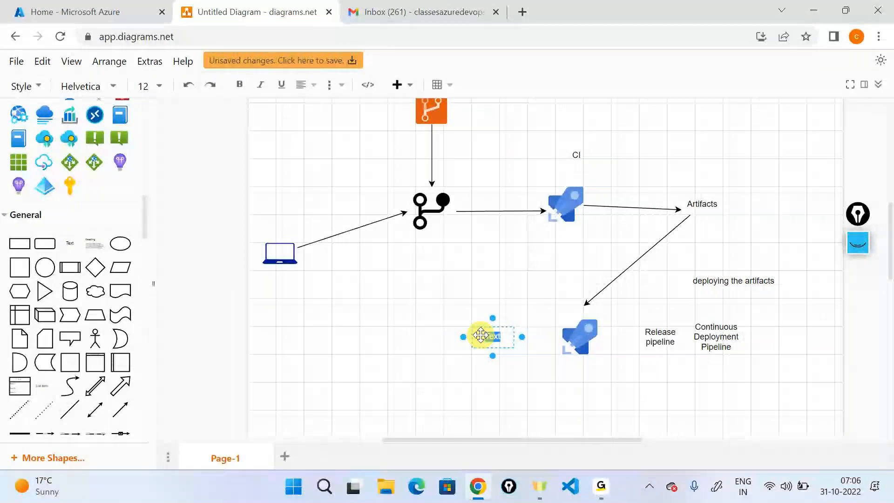
type("CD")
scroll(613, 365, "down", 5)
left_click(583, 208)
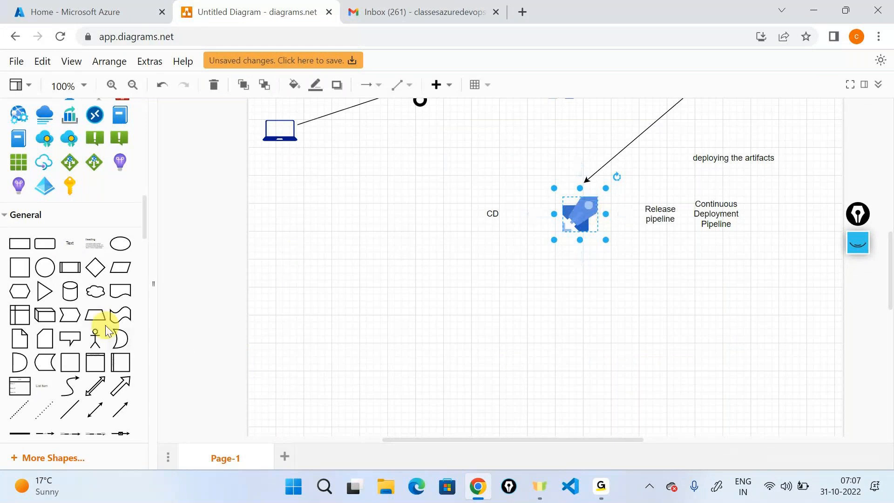
- Place an Azure pyramid icon below-right of the release rocket and connect them with an arrow
left_click_drag(45, 192, 686, 294)
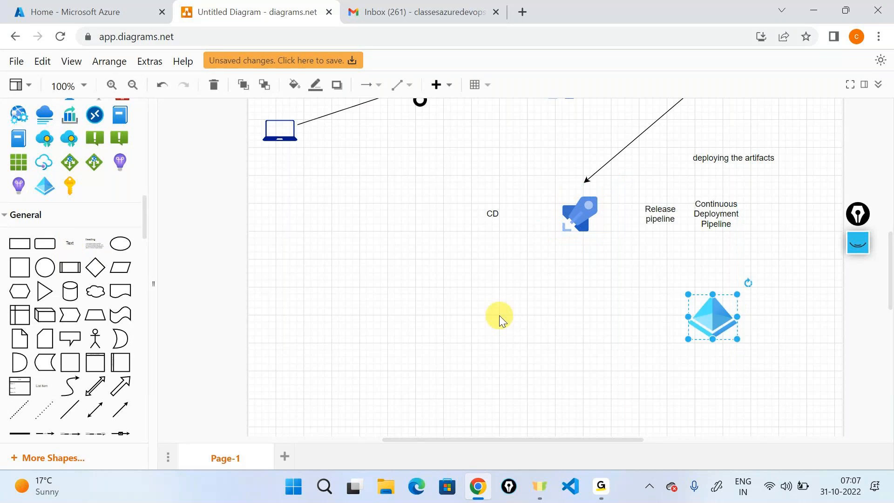
left_click(587, 218)
left_click_drag(587, 263, 693, 311)
left_click(583, 334)
- Place a key icon to the right of the pyramid
left_click_drag(169, 211, 804, 317)
left_click(722, 315)
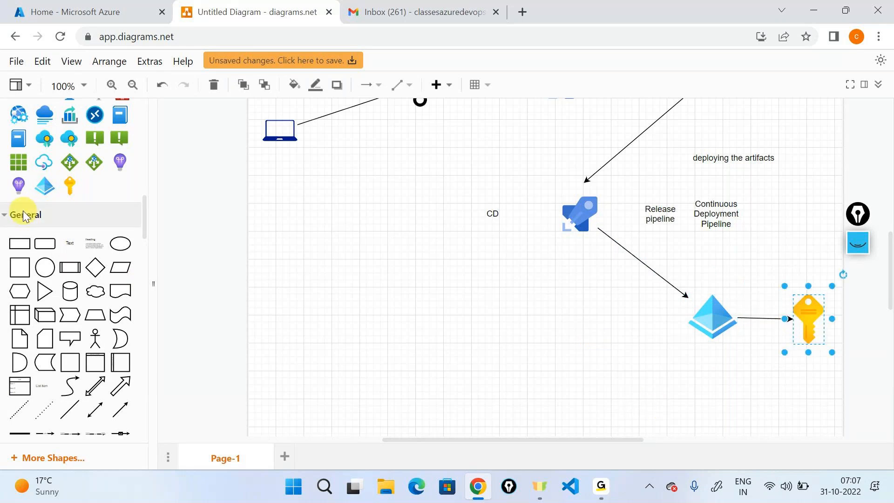
scroll(23, 211, "up", 2)
scroll(24, 210, "up", 5)
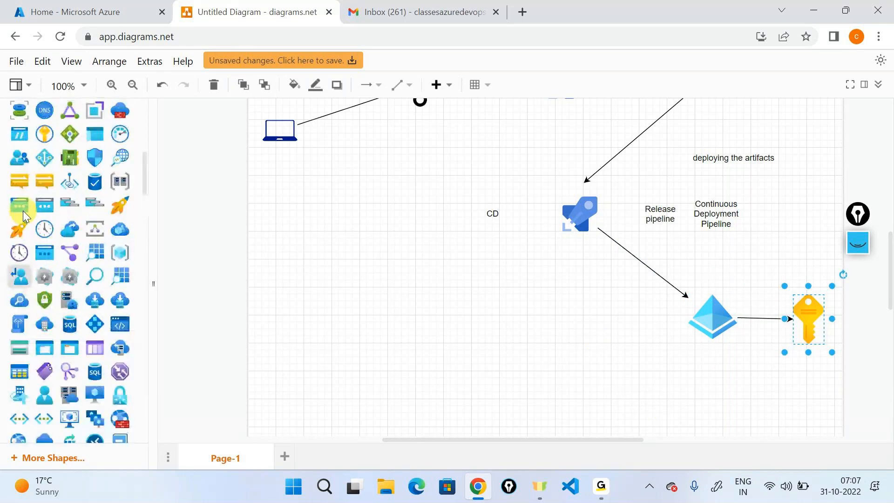
scroll(23, 210, "up", 2)
- Add an App Service web app globe below the key, shrunk to about half size
left_click_drag(77, 158, 632, 339)
scroll(632, 339, "down", 2)
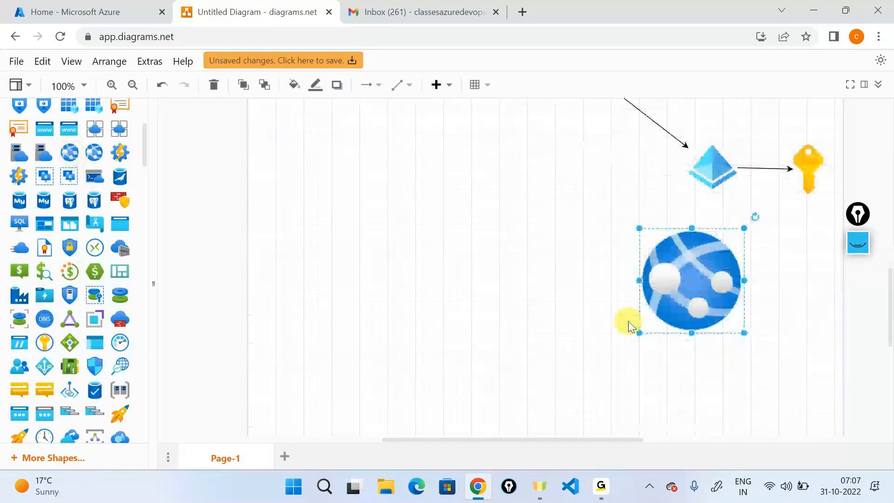
left_click_drag(705, 279, 734, 300)
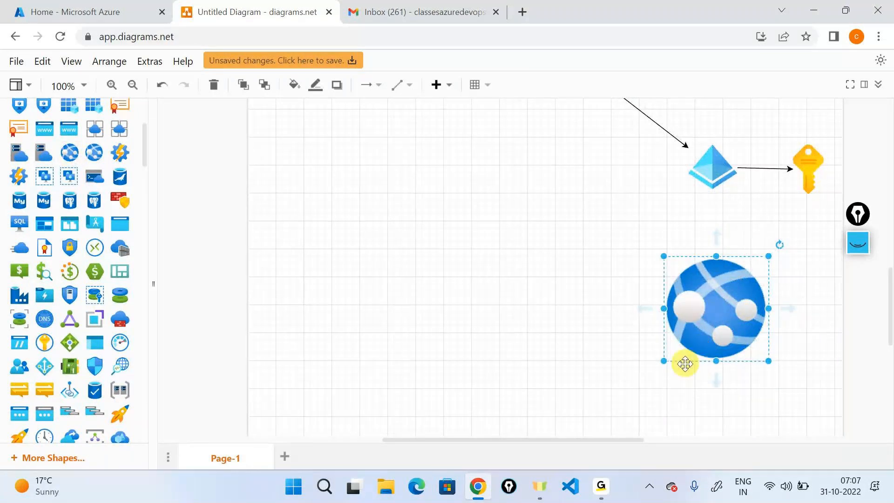
left_click_drag(665, 361, 700, 286)
- Add a server-and-cloud storage icon beside the globe, resized to about 120 px
mouse_move(33, 176)
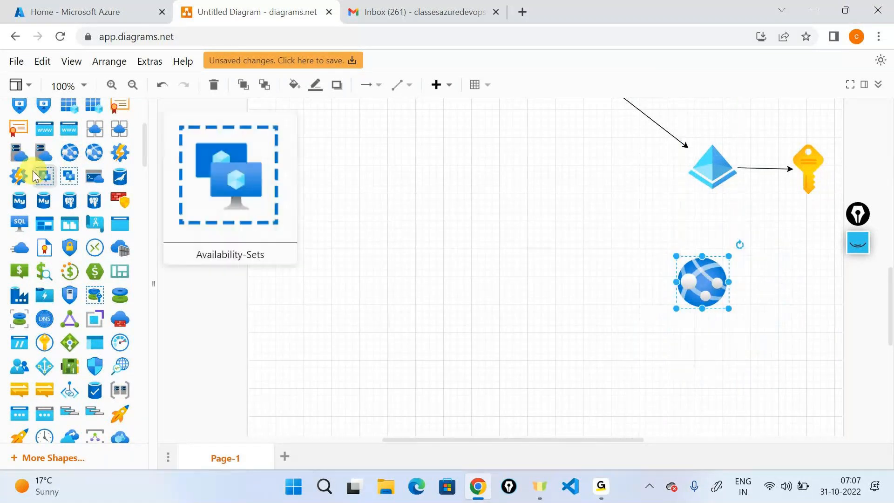
left_click_drag(44, 152, 773, 236)
left_click_drag(782, 337, 821, 309)
left_click_drag(837, 265, 830, 286)
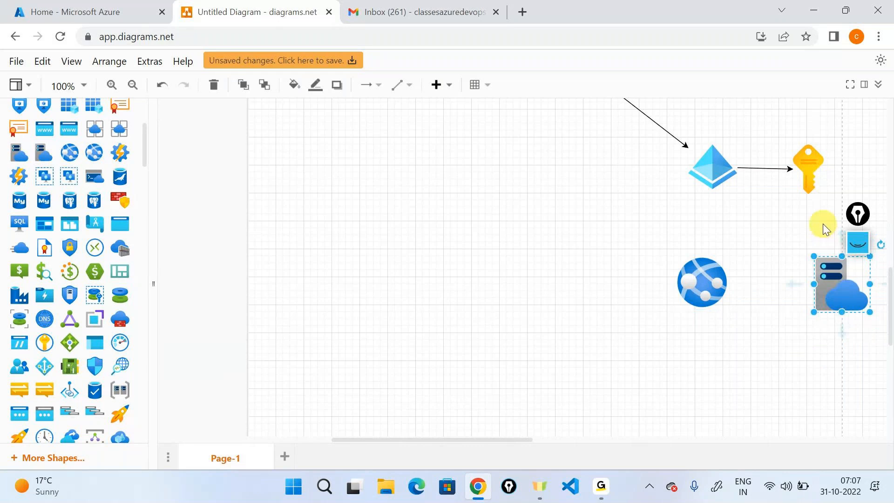
- Connect arrows from the key to the globe and from the globe to the storage icon
left_click(812, 194)
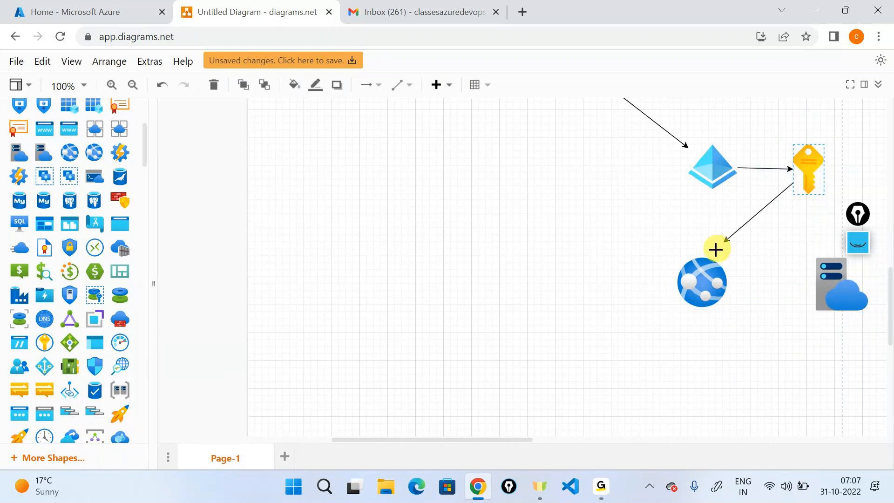
left_click_drag(716, 250, 702, 259)
left_click_drag(738, 282, 815, 277)
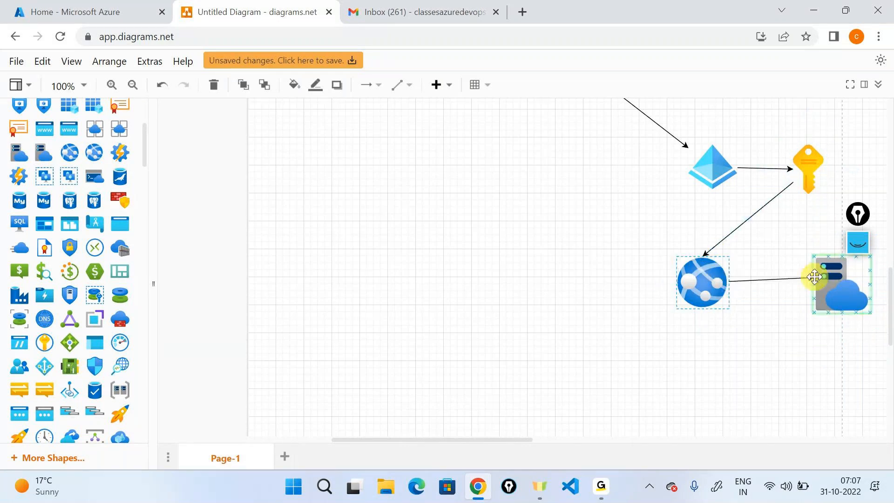
left_click(694, 255)
scroll(597, 238, "up", 3)
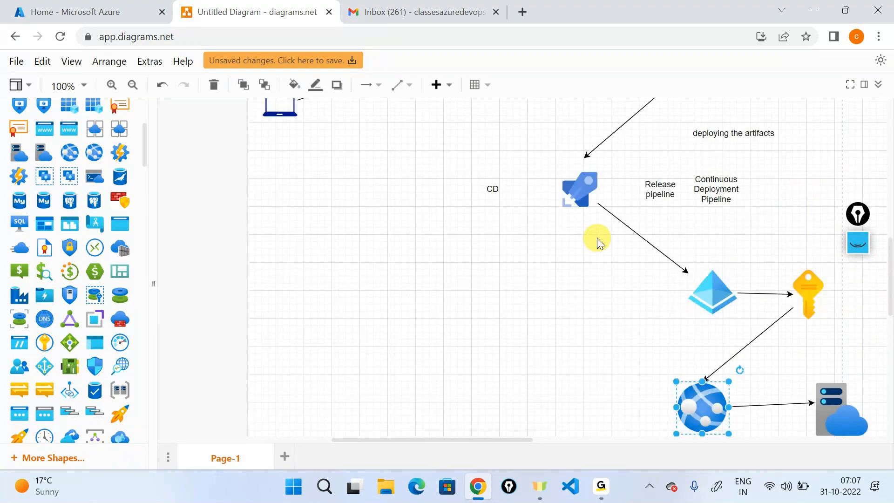
scroll(597, 238, "up", 2)
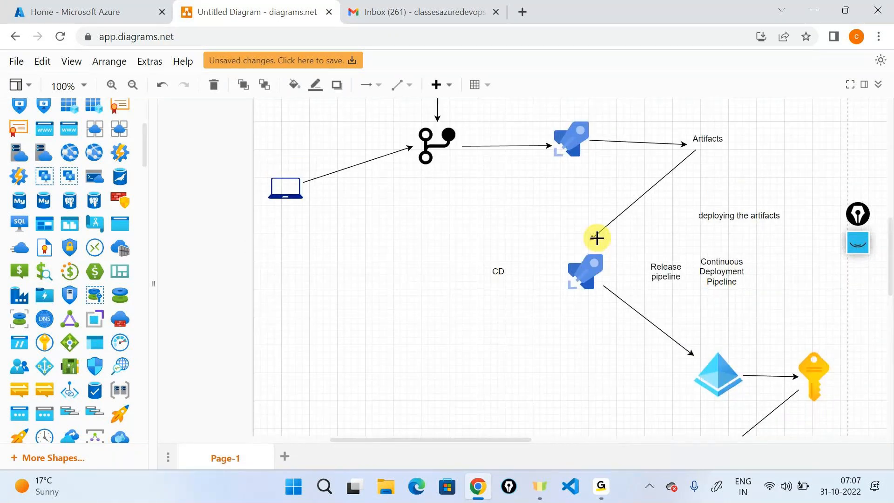
left_click(858, 242)
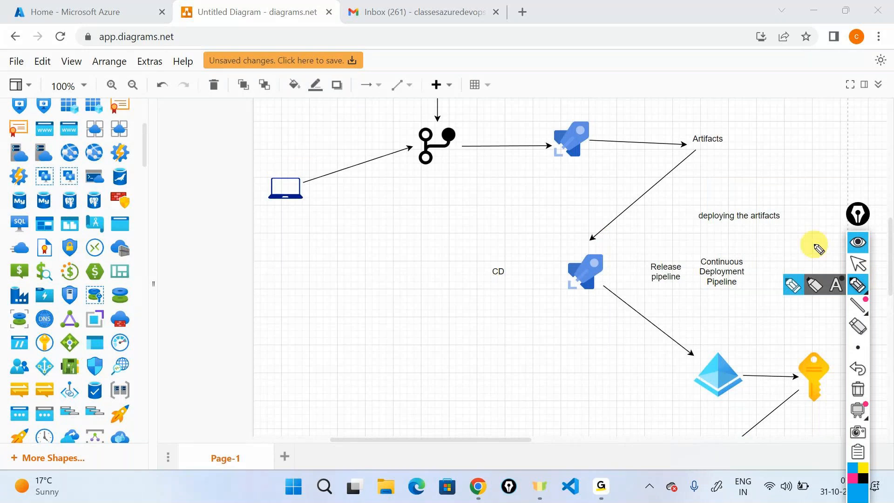
mouse_move(712, 122)
left_mouse_down()
mouse_move(688, 143)
mouse_move(705, 123)
left_mouse_up()
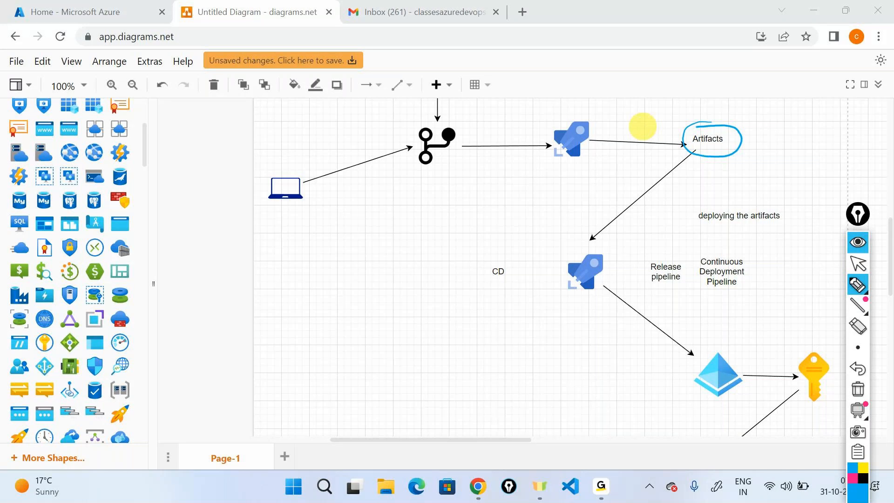
mouse_move(498, 259)
left_mouse_down()
mouse_move(482, 271)
mouse_move(497, 286)
mouse_move(515, 282)
mouse_move(481, 258)
left_mouse_up()
mouse_move(587, 299)
left_mouse_down()
mouse_move(657, 365)
mouse_move(693, 378)
mouse_move(686, 385)
left_mouse_up()
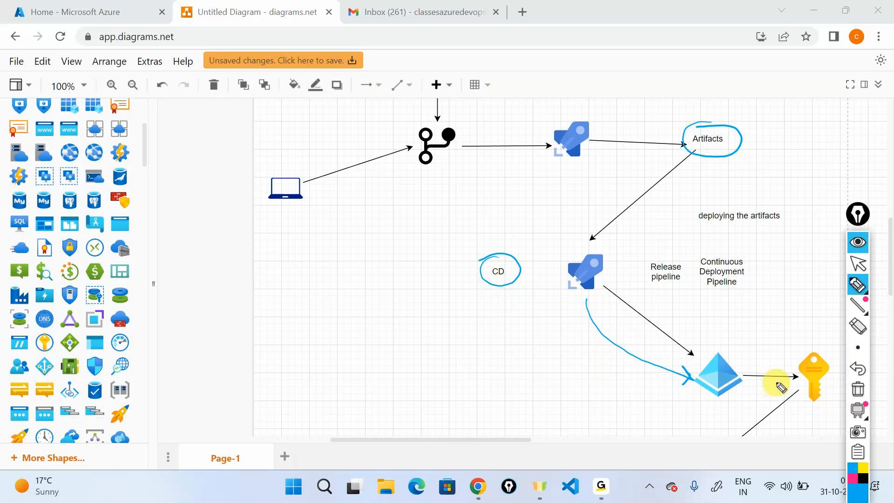
left_click_drag(789, 390, 717, 431)
mouse_move(635, 406)
left_mouse_down()
mouse_move(653, 419)
mouse_move(723, 401)
left_mouse_up()
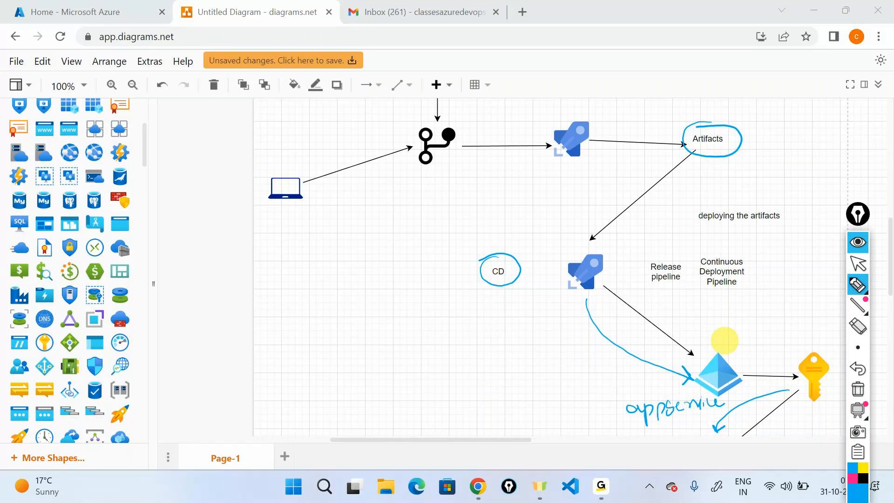
left_click(858, 389)
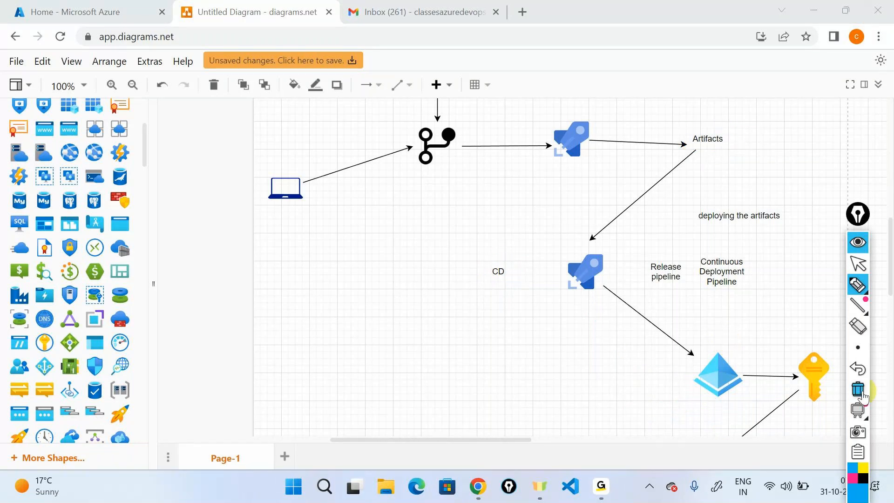
left_click(860, 219)
left_click_drag(860, 226, 891, 228)
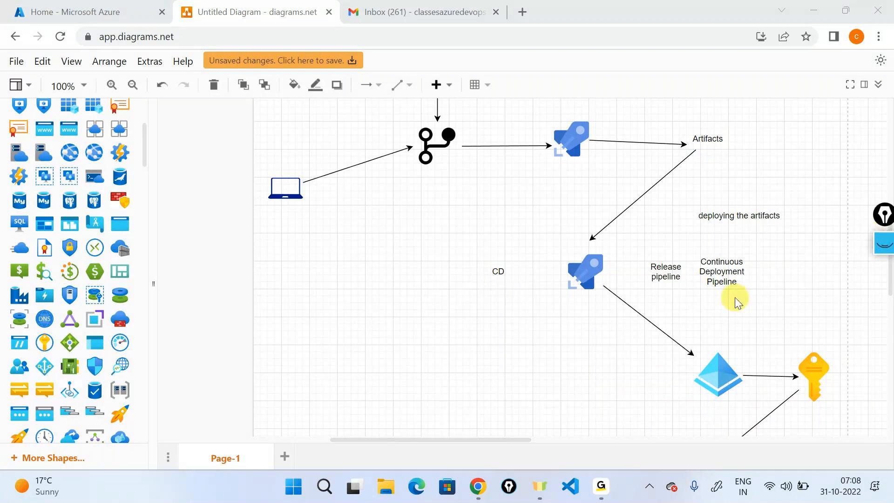
scroll(726, 295, "down", 3)
- Create a blank Page-2 and add an 'Azure DevOps' text label
left_click(285, 457)
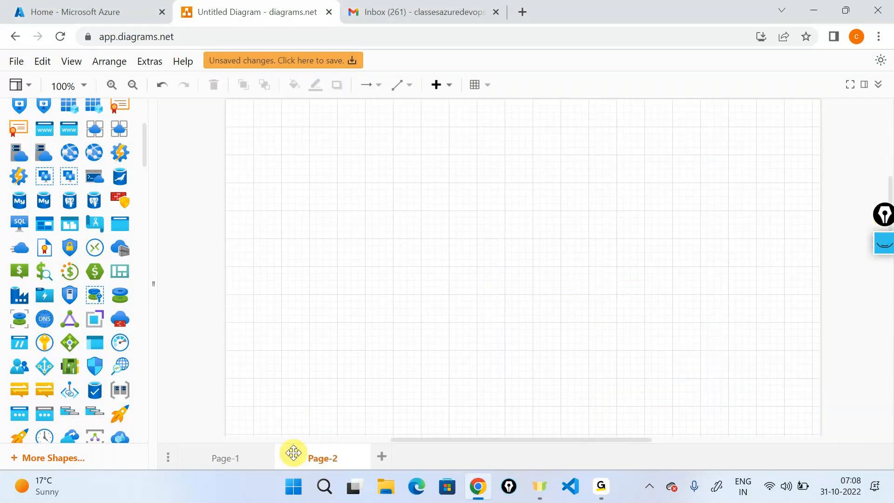
scroll(44, 298, "down", 5)
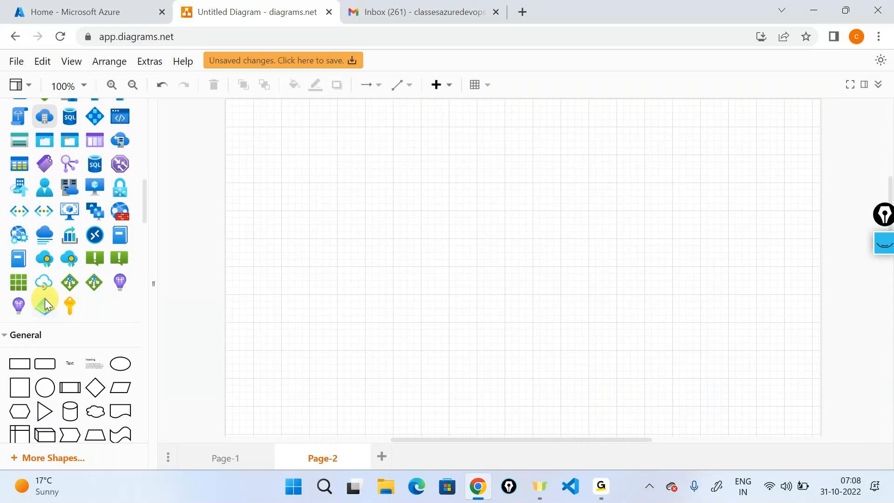
scroll(44, 298, "down", 3)
left_click_drag(72, 238, 361, 151)
double_click(361, 151)
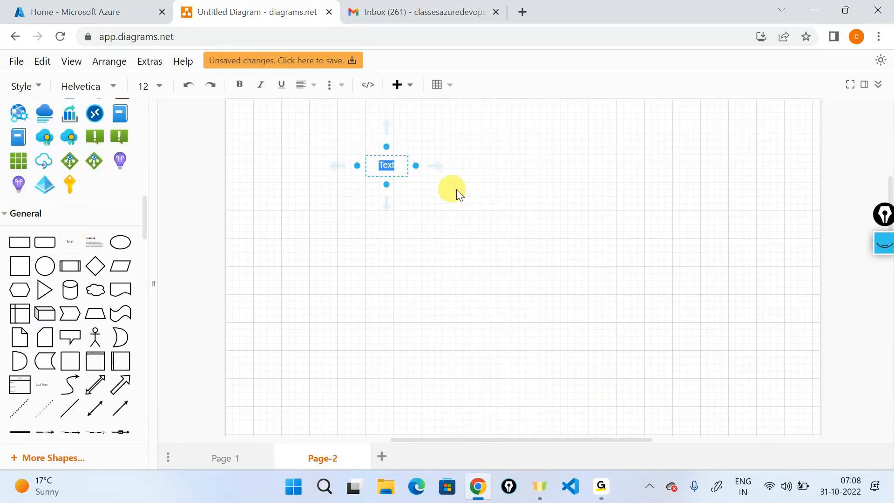
type("Azur")
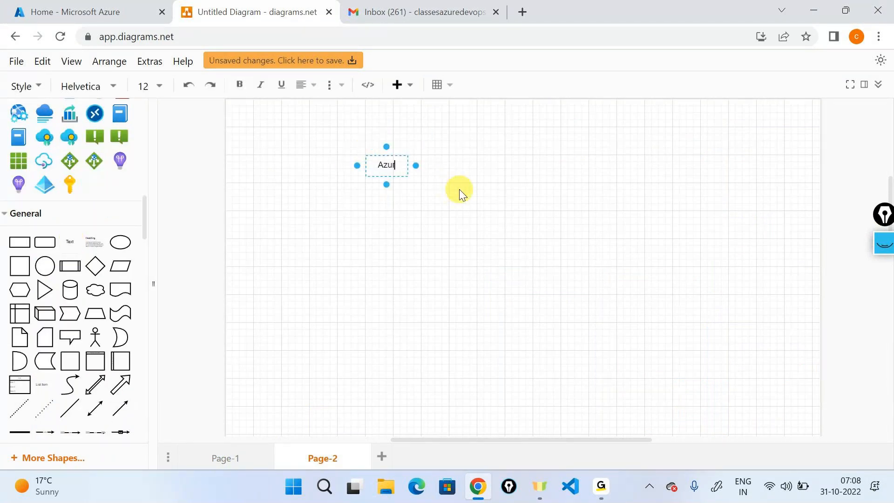
type("e DevOps")
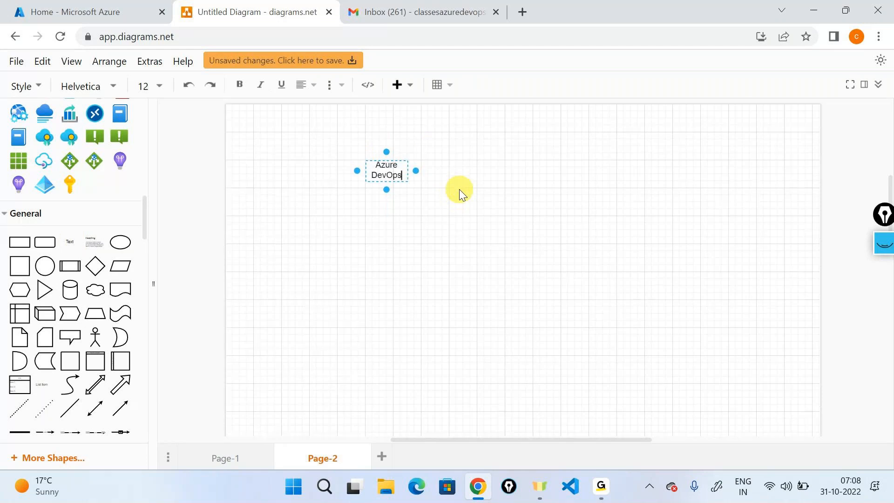
left_click(460, 189)
left_click(460, 191)
- Add an 'Azure Portal' text label to the right of Azure DevOps
left_click_drag(70, 242, 652, 159)
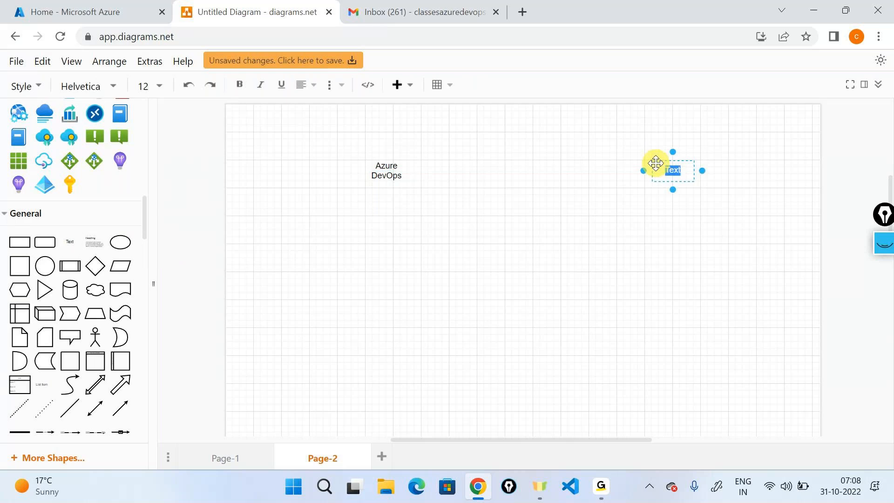
type("AZU")
key("BackSpace")
key("BackSpace")
type("zure Portal")
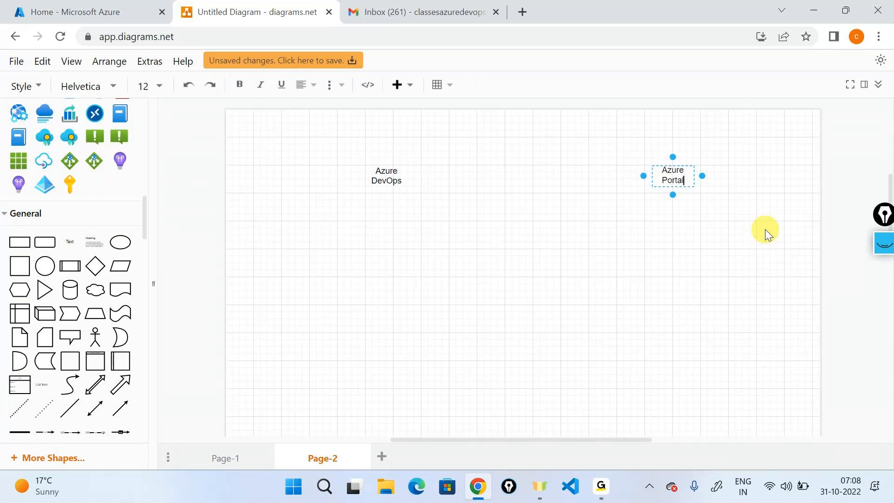
left_click(765, 229)
- Add a 'SaaS' label above both Azure DevOps and Azure Portal
left_click(365, 176)
left_click_drag(119, 255, 379, 135)
type("SaaS")
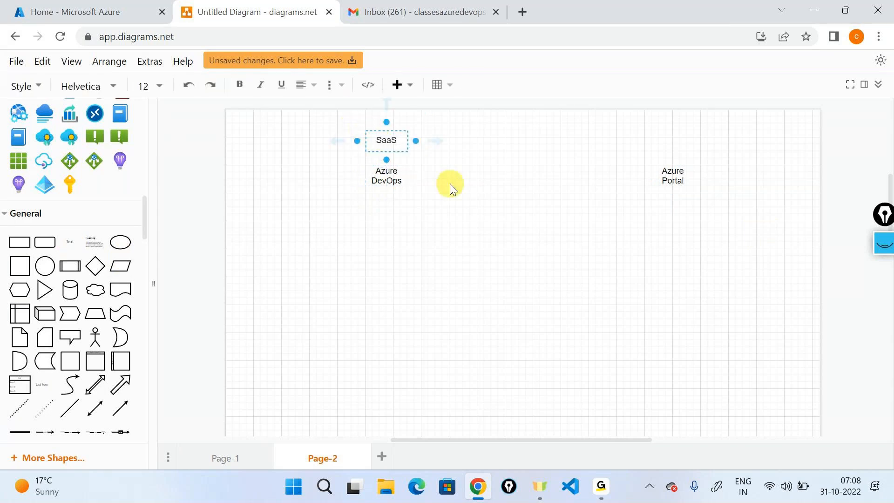
left_click(451, 282)
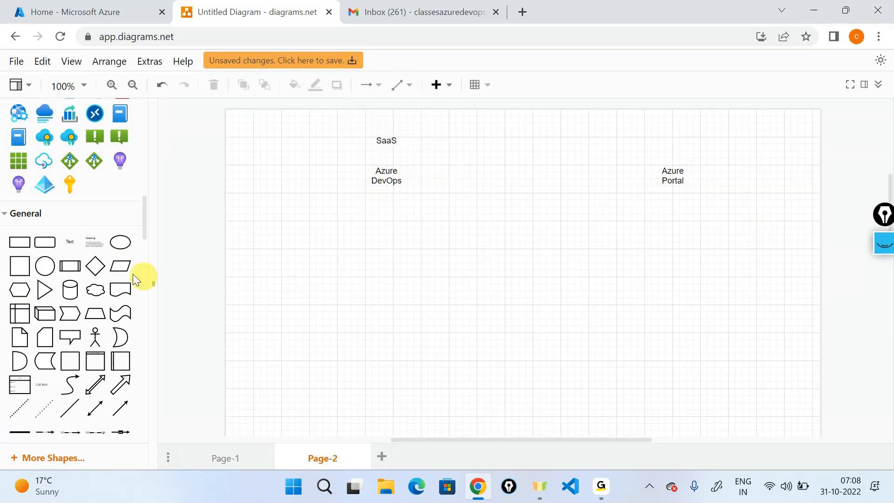
left_click_drag(75, 244, 650, 132)
type("SaaS")
left_click(803, 247)
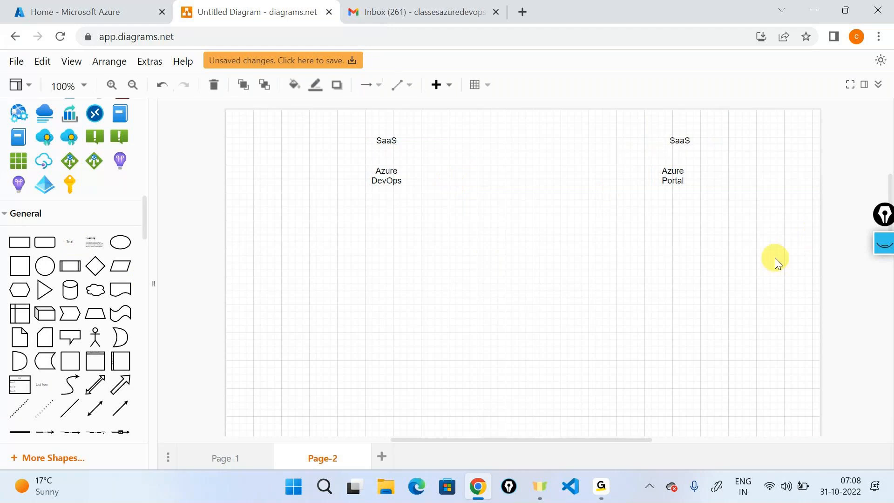
scroll(109, 214, "up", 3)
scroll(109, 214, "up", 9)
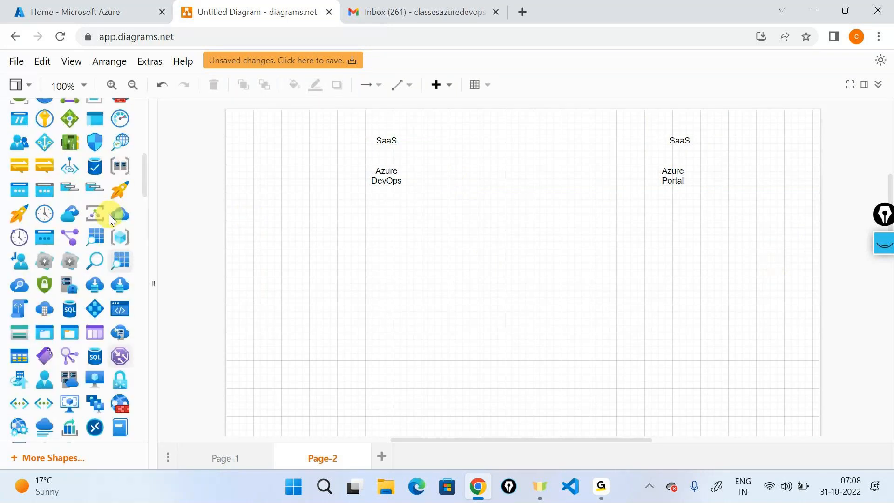
- Place the Azure DevOps icon and an Azure pyramid icon under the two labels
scroll(109, 214, "up", 3)
left_click_drag(119, 169, 368, 233)
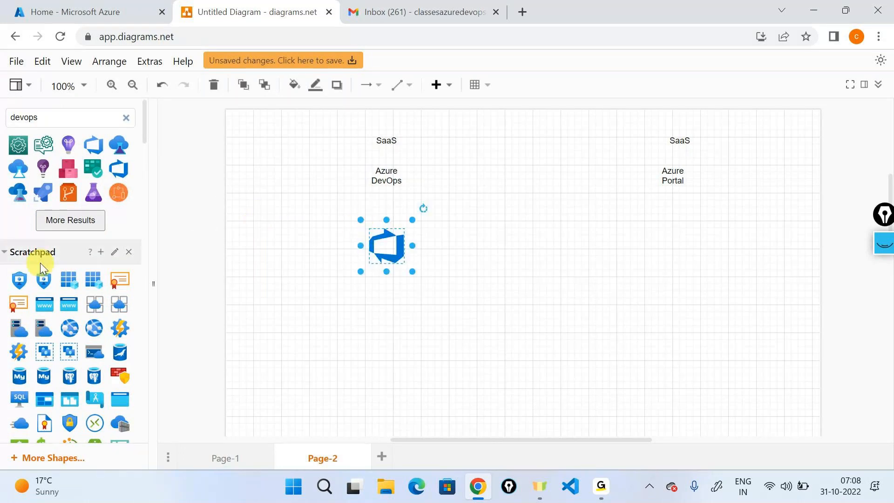
scroll(40, 262, "down", 10)
scroll(40, 262, "down", 5)
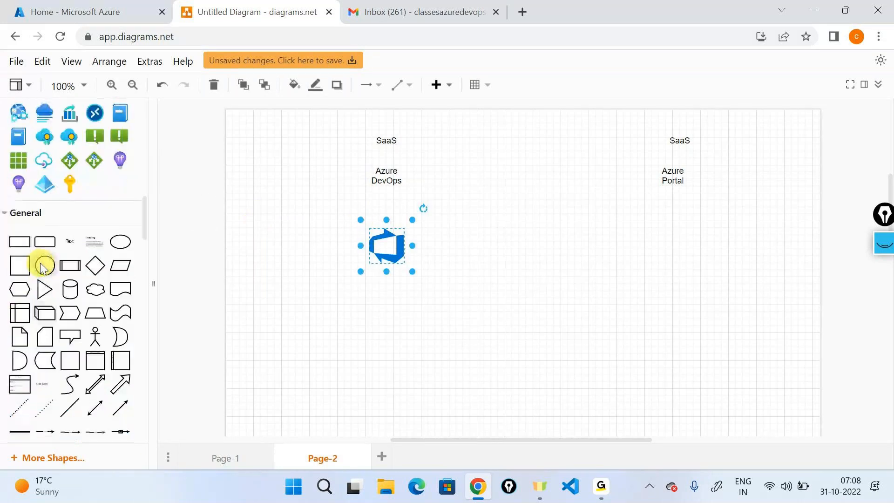
left_click_drag(45, 185, 653, 227)
left_click(488, 266)
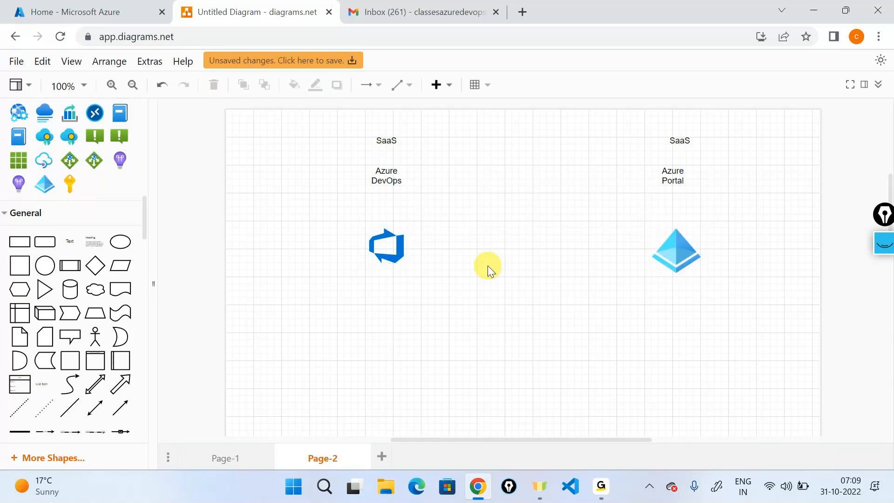
- Draw an arrow from the Azure DevOps icon to the pyramid icon
left_click(382, 240)
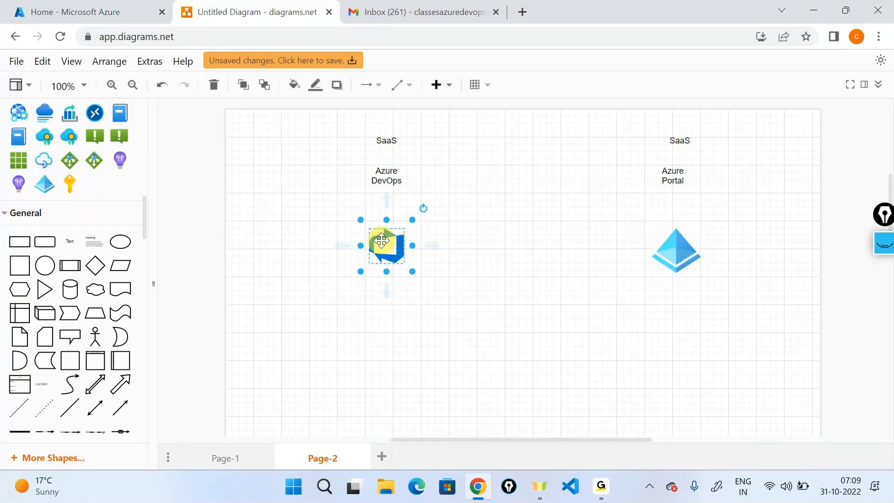
left_click_drag(432, 245, 653, 250)
left_click(598, 294)
left_click(886, 245)
left_click(886, 286)
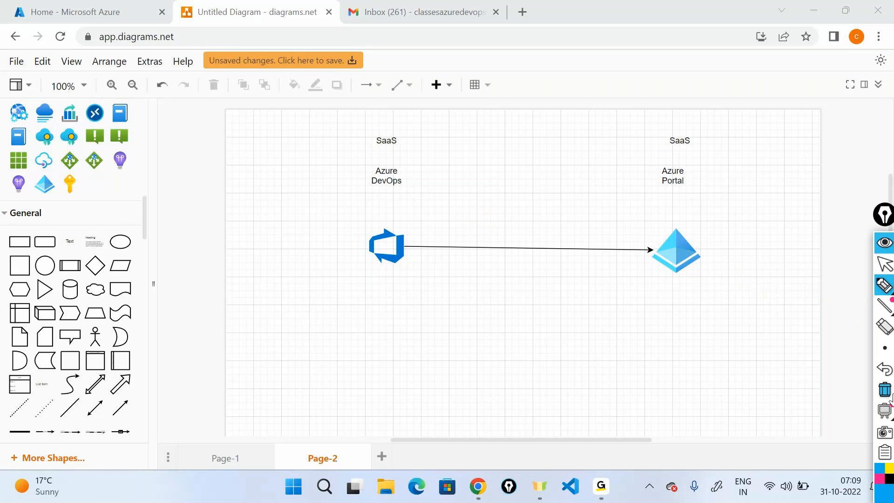
- Add a 'Changes' text label above the arrow between Azure DevOps and the pyramid
left_click(884, 264)
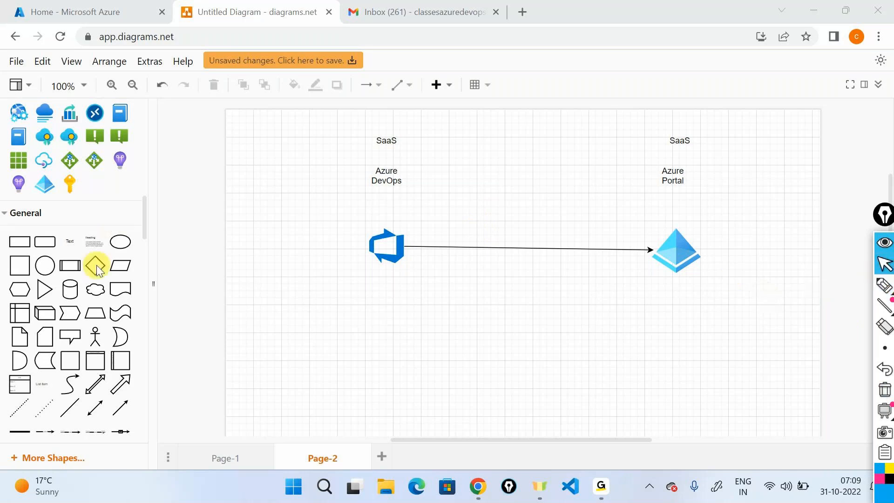
left_click_drag(66, 234, 509, 224)
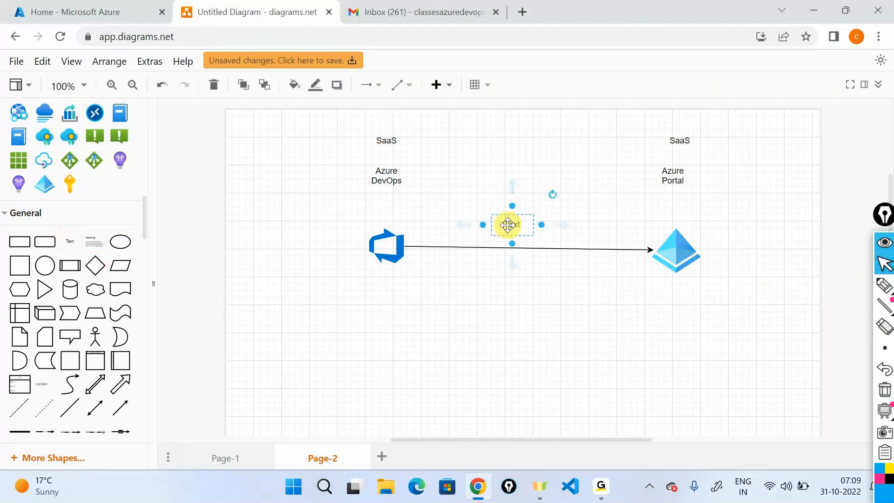
type("Chan")
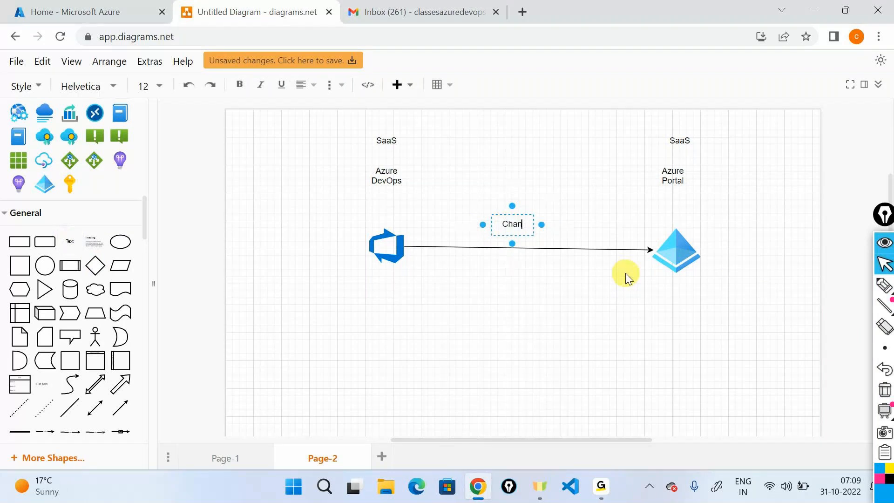
type("ges")
left_click(627, 278)
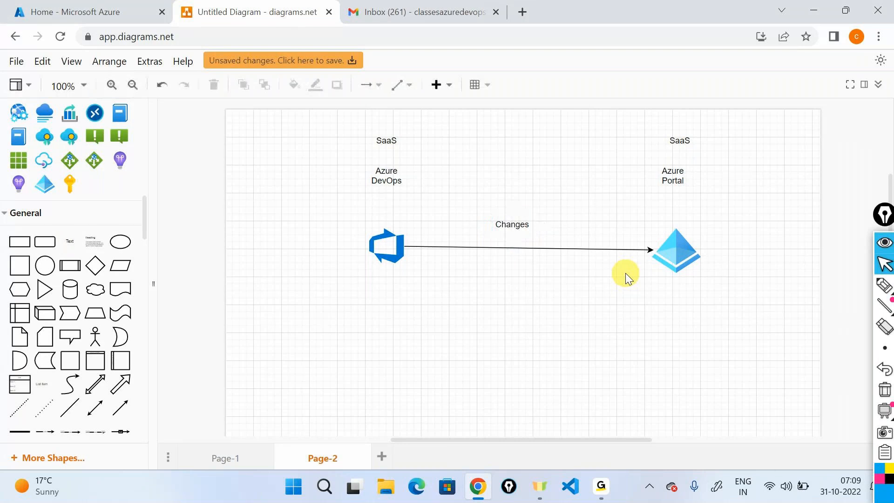
left_click(884, 285)
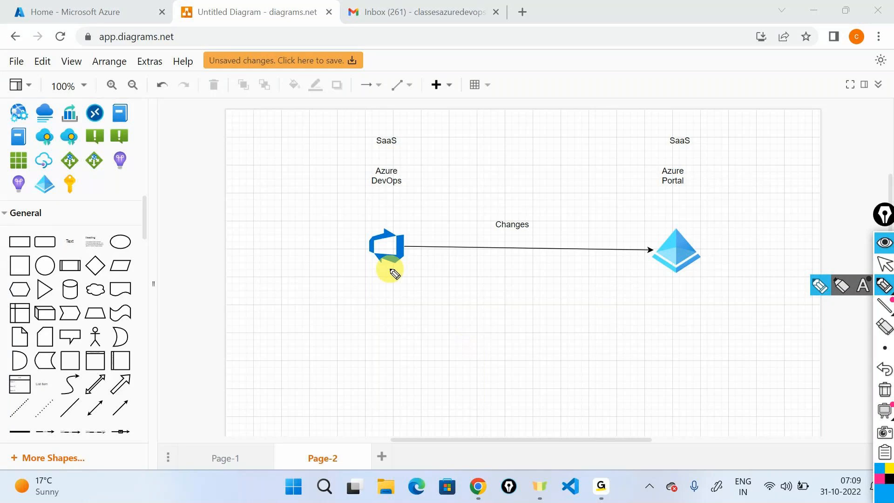
- Hand-draw a curve from Azure DevOps to Azure Portal, write 'login?' beneath, then hide the ink
mouse_move(393, 273)
left_mouse_down()
mouse_move(559, 305)
mouse_move(655, 269)
mouse_move(647, 273)
left_mouse_up()
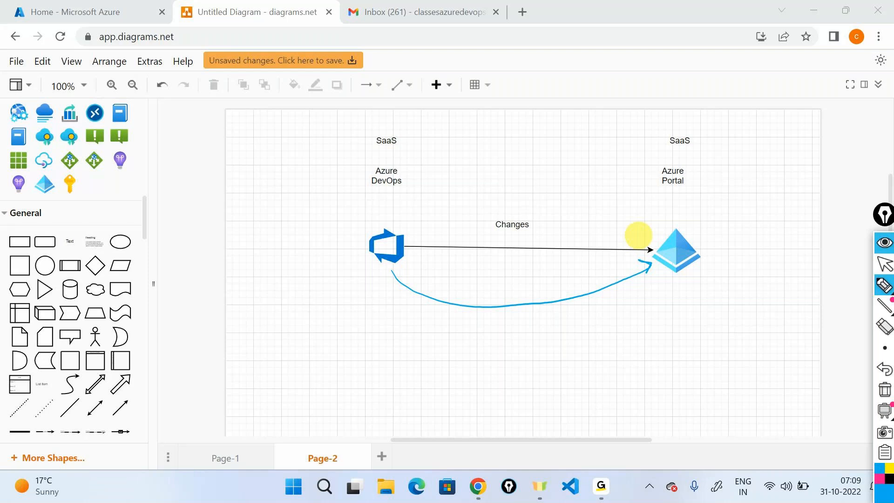
mouse_move(503, 320)
left_mouse_down()
mouse_move(532, 330)
mouse_move(527, 343)
mouse_move(557, 329)
left_mouse_up()
left_click(539, 316)
left_click_drag(565, 311, 568, 322)
left_click(572, 320)
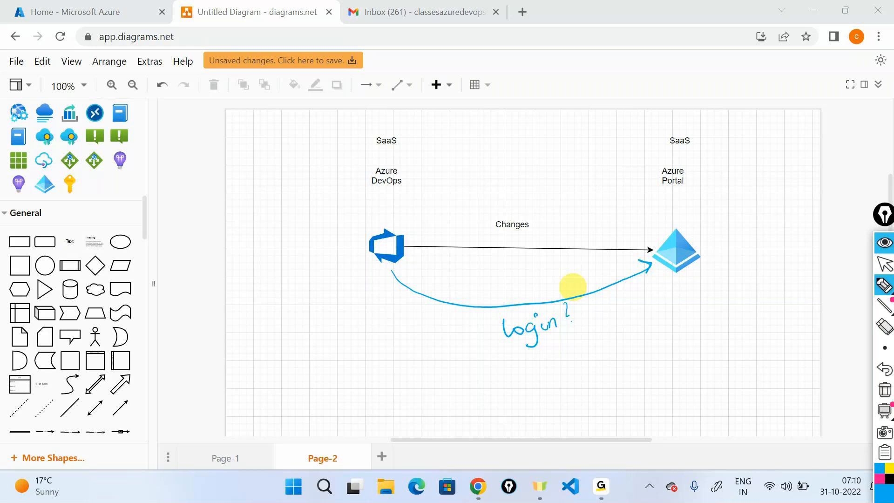
left_click(885, 252)
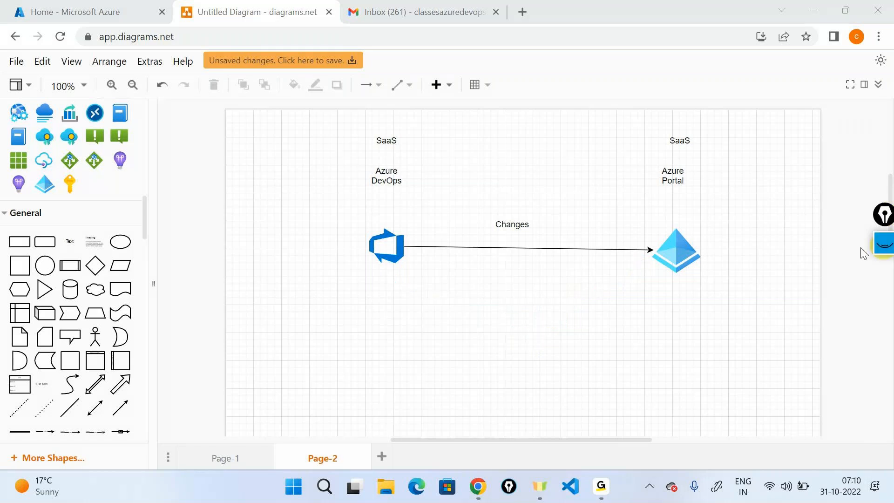
- Add an Actor figure right of Azure Portal with an arrow to it, then show the Azure portal tab
mouse_move(603, 494)
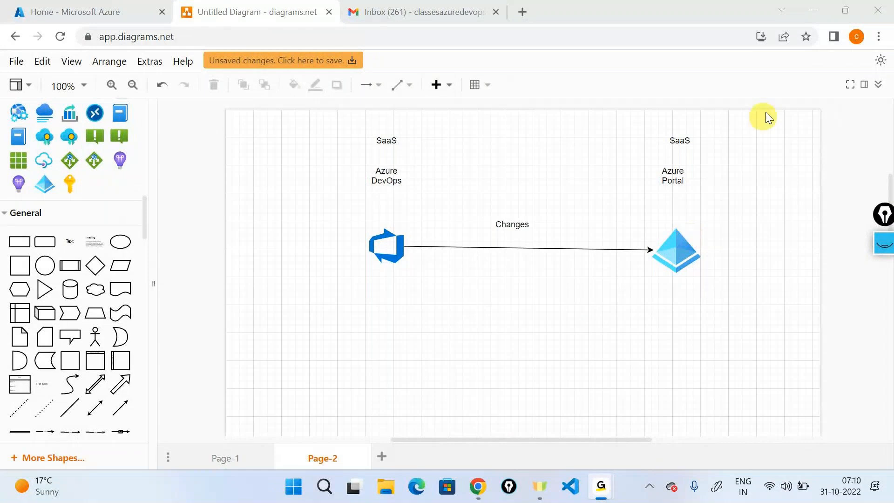
left_click(803, 17)
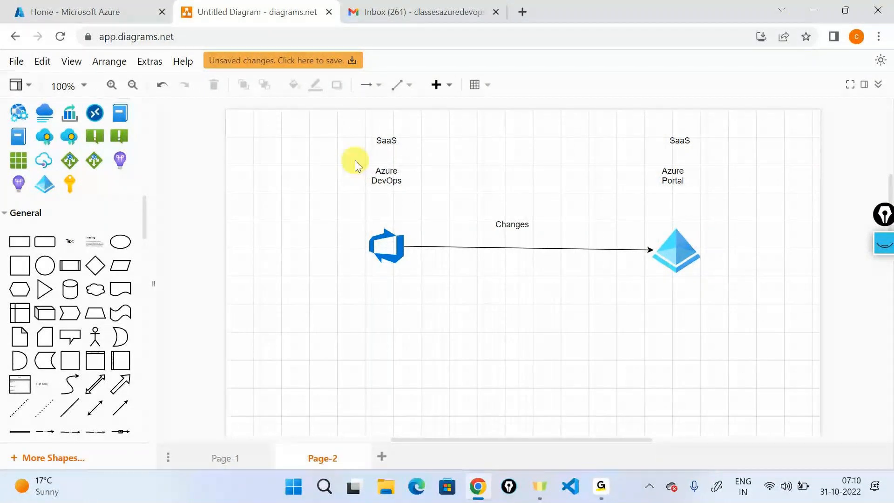
left_click_drag(98, 339, 793, 222)
left_click(741, 275)
left_click(802, 254)
left_click_drag(768, 250, 703, 254)
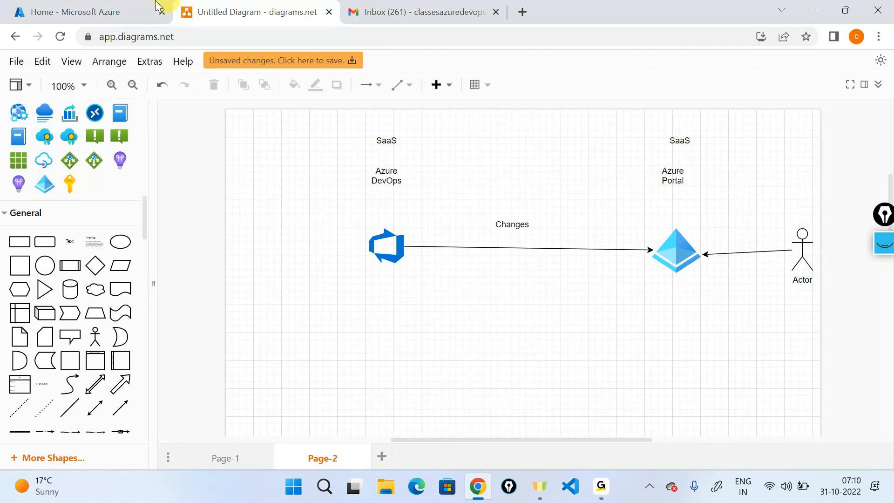
left_click(140, 9)
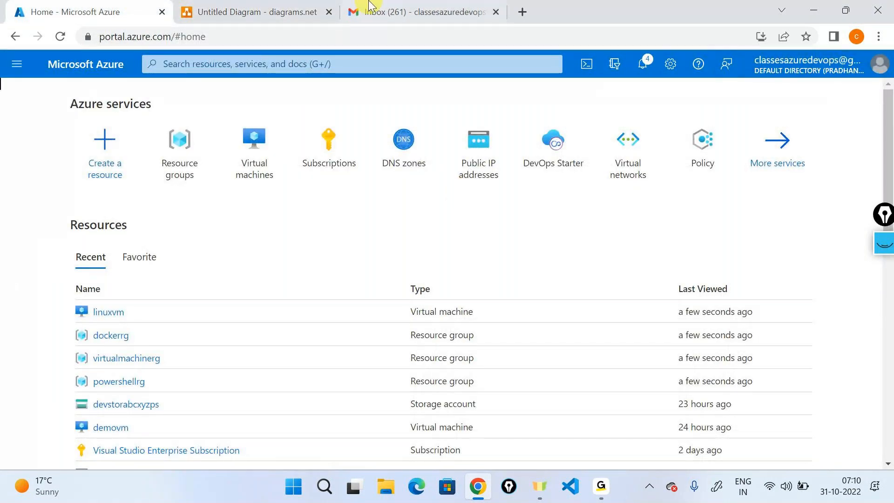
- Go back to the 'Untitled Diagram - diagrams.net' browser tab
left_click(303, 12)
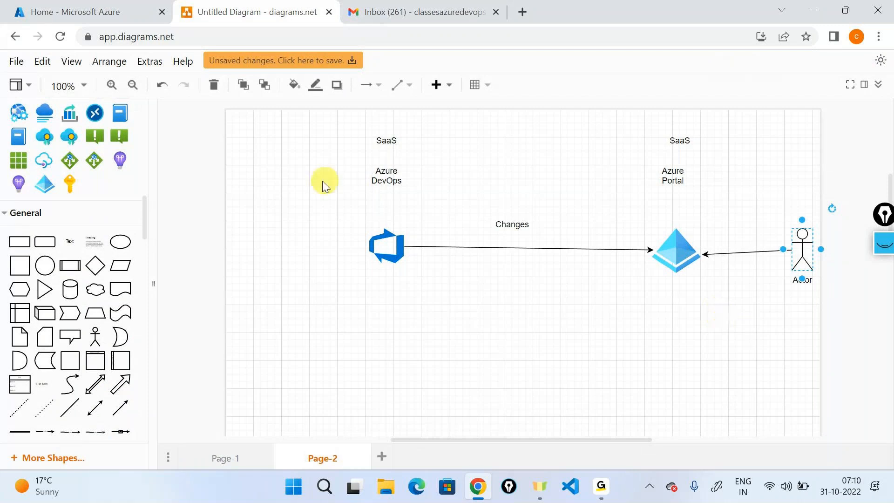
- Place a key icon below the Azure Portal pyramid and link them with a downward arrow
left_click_drag(71, 182, 659, 337)
left_click(677, 261)
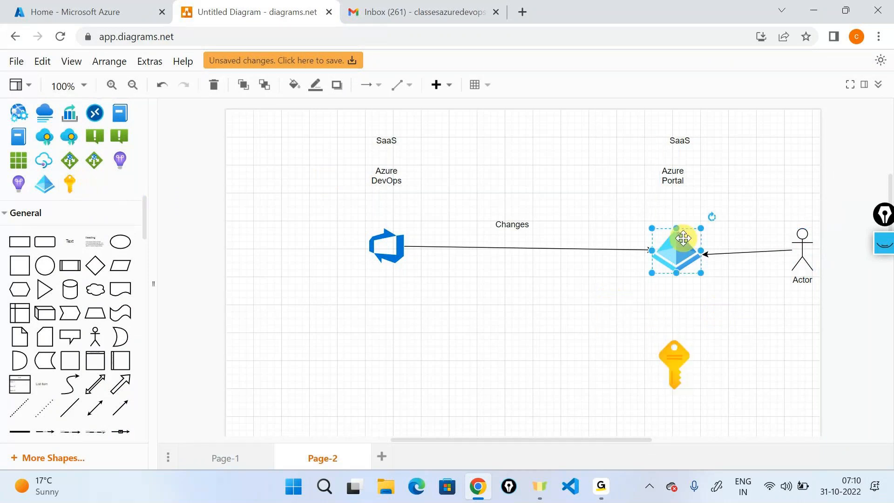
left_click_drag(679, 268, 674, 362)
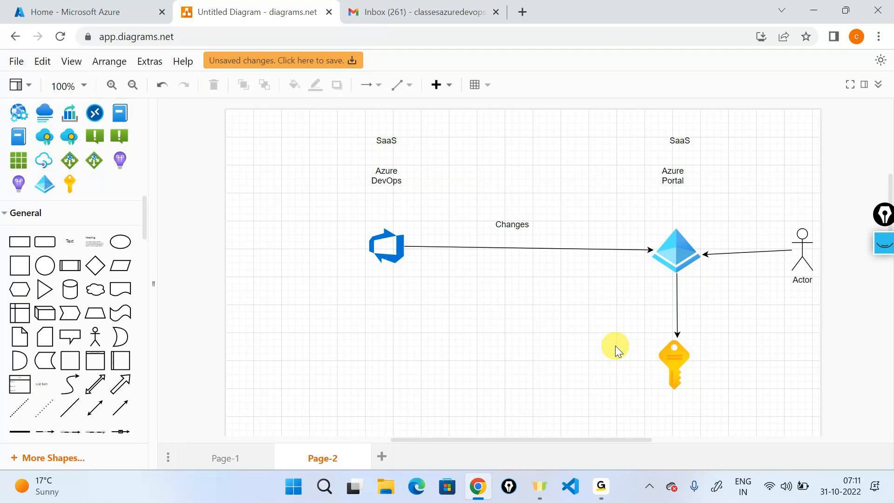
key("alt+Tab")
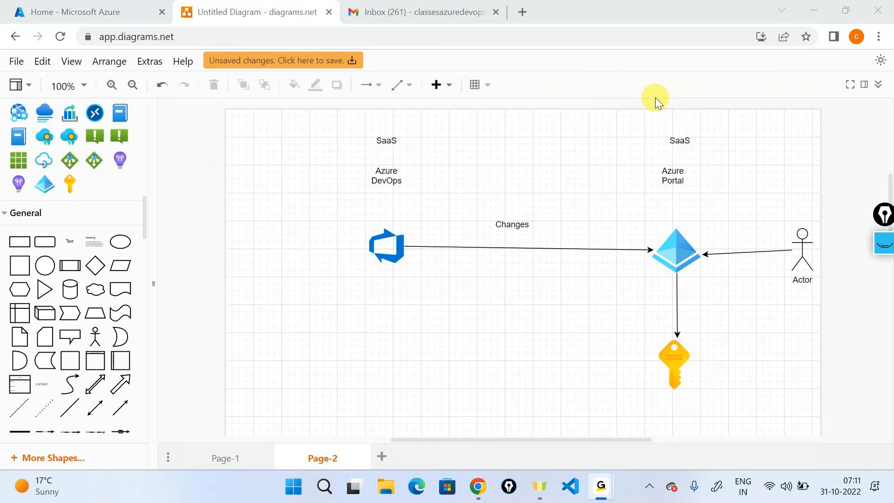
left_click(823, 9)
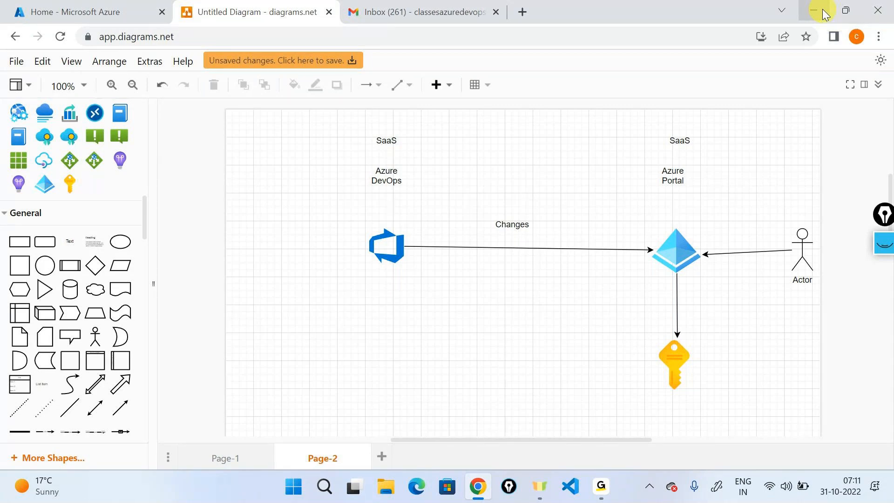
left_click(822, 10)
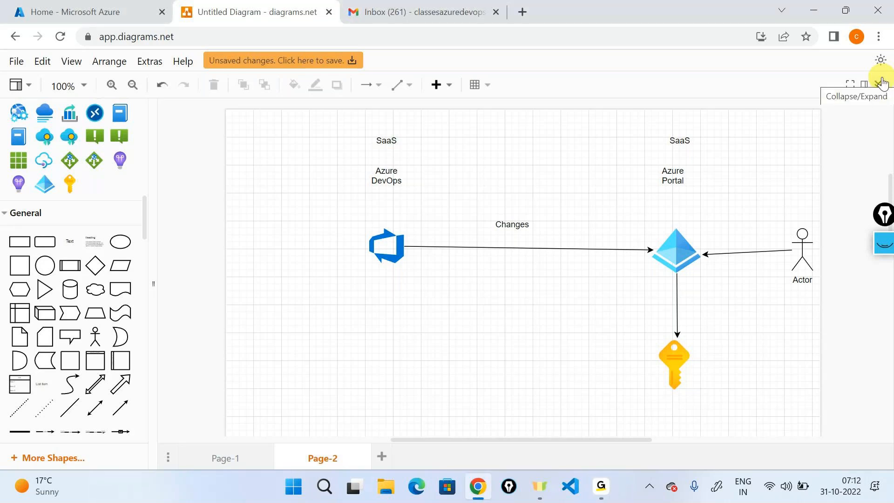
- Clear the old ink and sketch a boxed RBAC(IAG) note with an arrow from the Actor
left_click(886, 244)
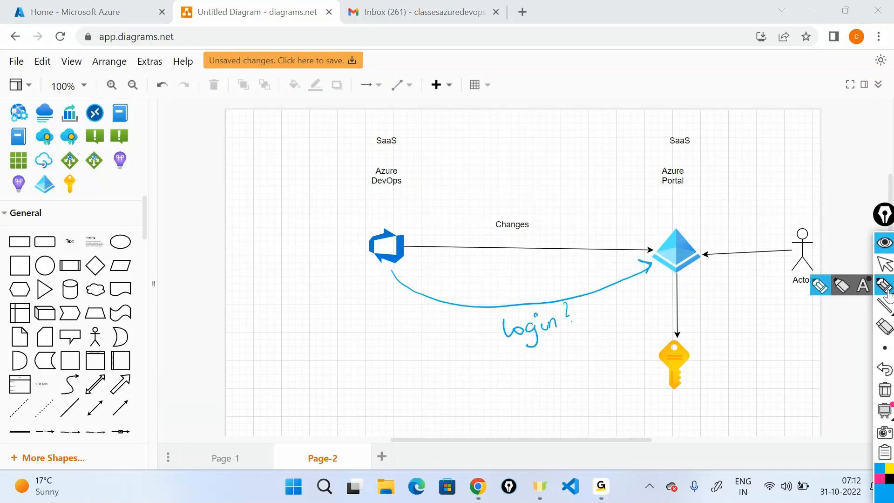
left_click(885, 389)
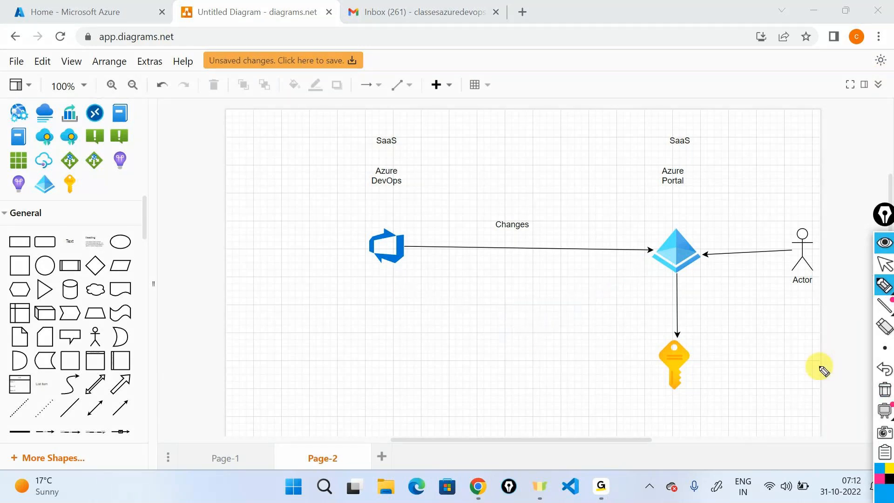
mouse_move(739, 356)
left_mouse_down()
mouse_move(750, 372)
mouse_move(812, 355)
mouse_move(856, 369)
left_mouse_up()
mouse_move(727, 383)
left_mouse_down()
mouse_move(859, 370)
mouse_move(750, 361)
left_mouse_up()
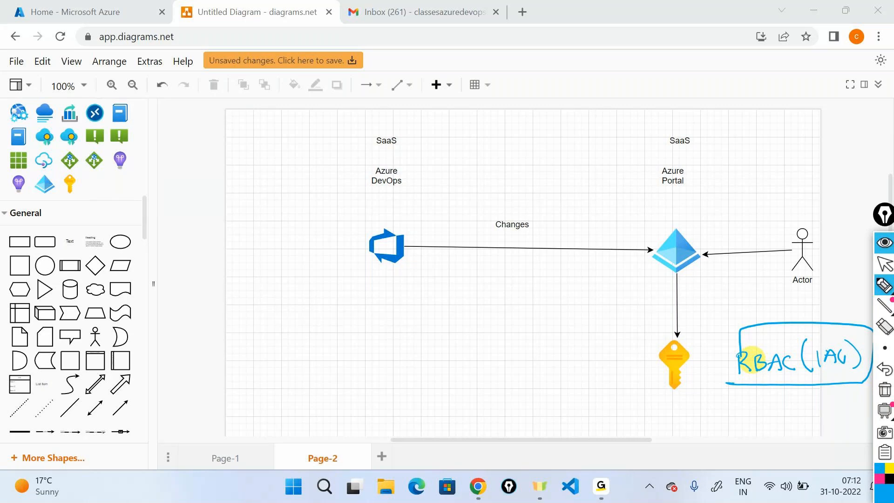
mouse_move(808, 286)
left_mouse_down()
mouse_move(812, 321)
mouse_move(814, 308)
left_mouse_up()
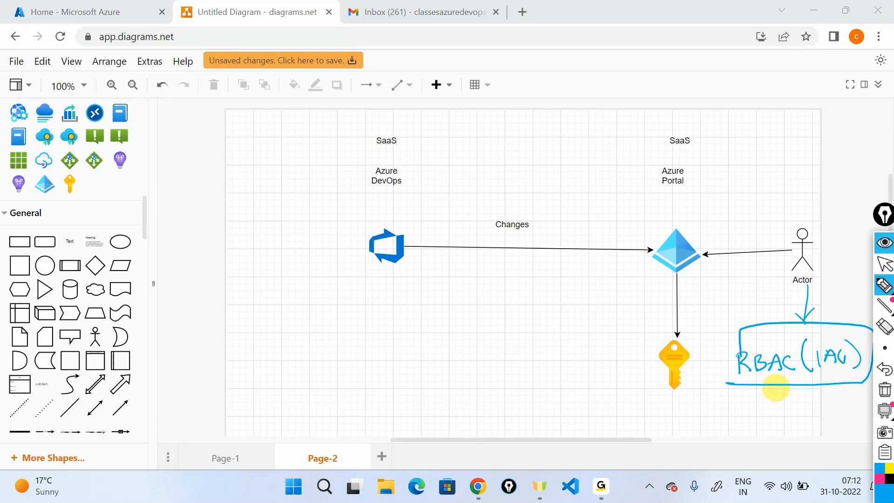
- Circle the Actor, handwrite xyz above it, then erase all the ink
mouse_move(810, 225)
left_mouse_down()
mouse_move(787, 224)
mouse_move(809, 288)
mouse_move(828, 229)
left_mouse_up()
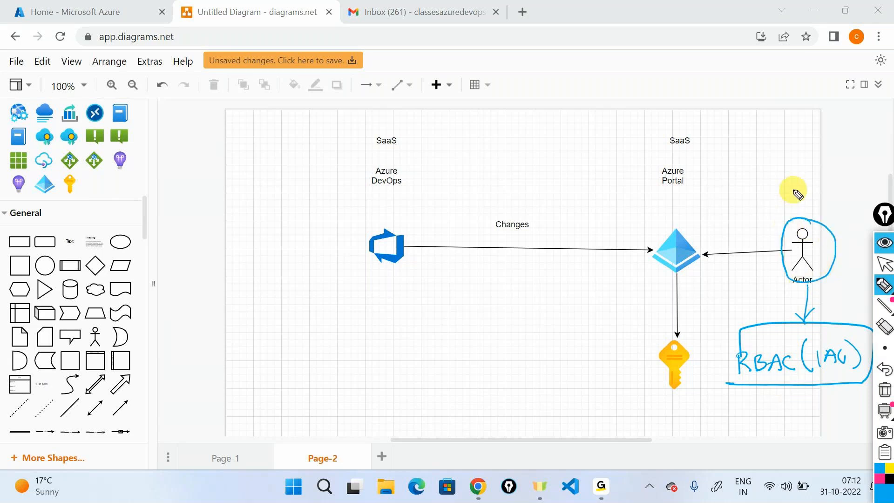
left_click_drag(786, 188, 796, 196)
left_click_drag(794, 187, 787, 197)
left_click_drag(799, 191, 803, 196)
mouse_move(810, 188)
left_mouse_down()
mouse_move(802, 204)
mouse_move(826, 195)
mouse_move(684, 223)
mouse_move(693, 216)
left_mouse_up()
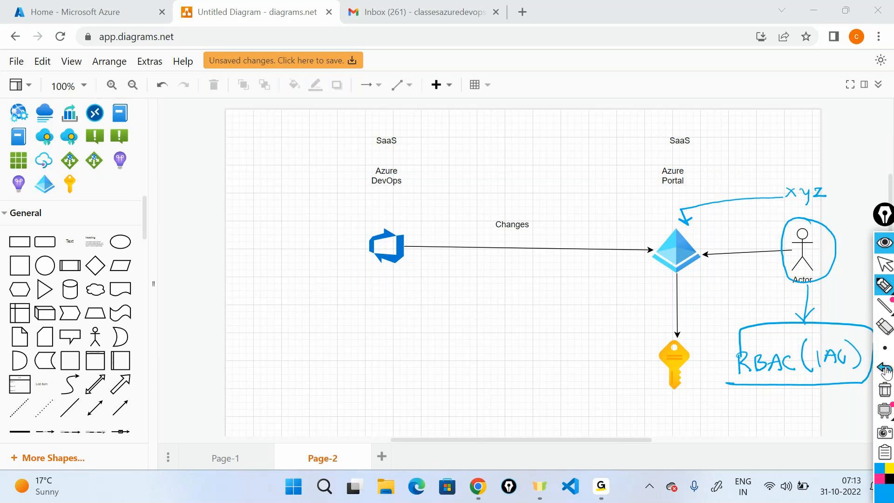
left_click(885, 391)
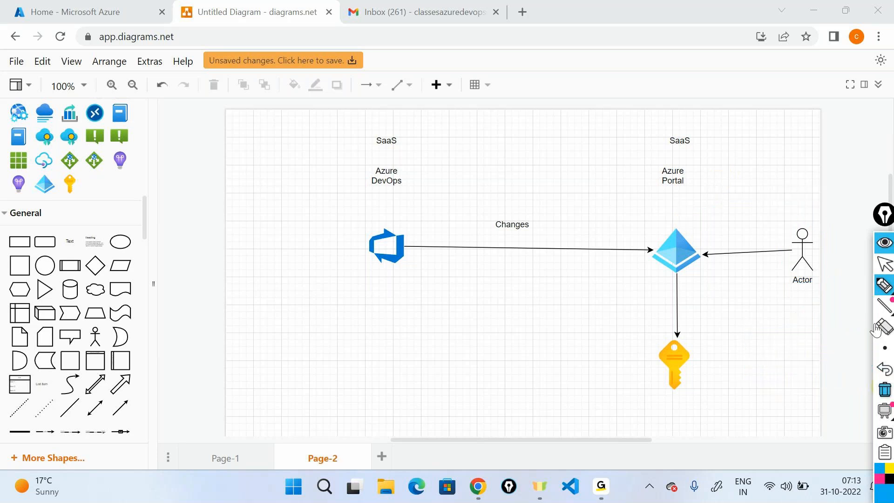
- In the Azure portal, find Azure Active Directory via search and view its users
left_click(882, 250)
left_click(94, 7)
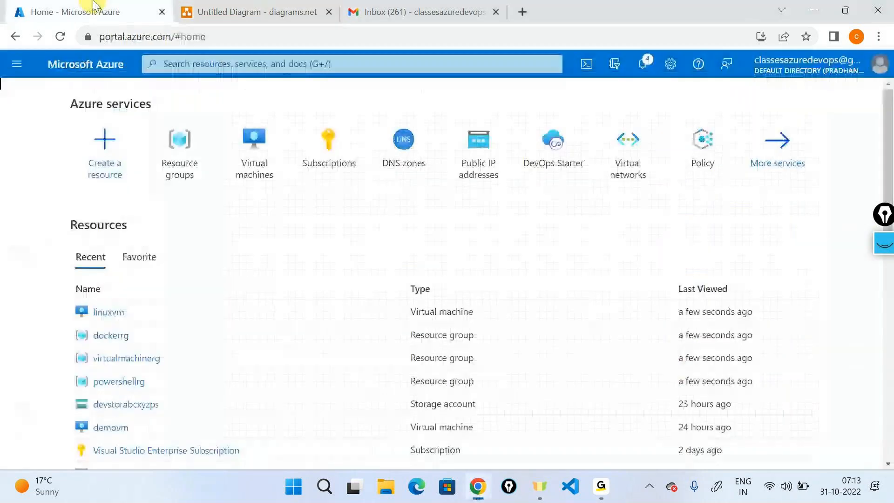
left_click(535, 62)
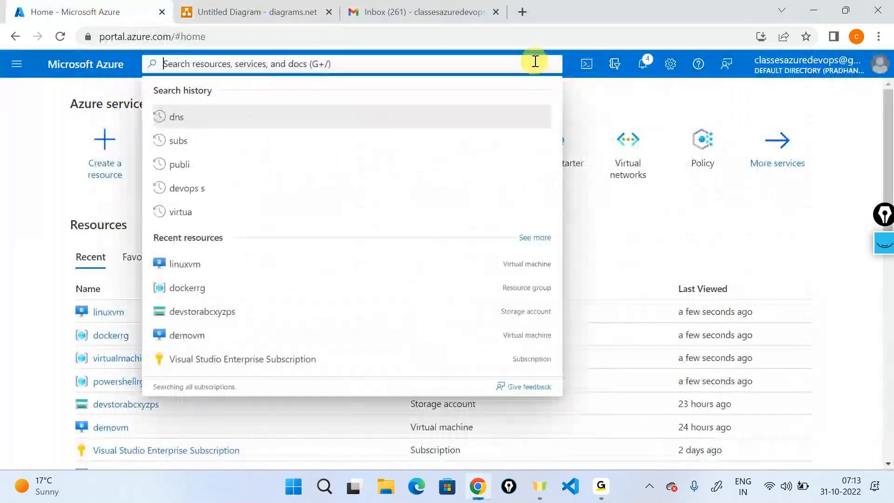
type("acti")
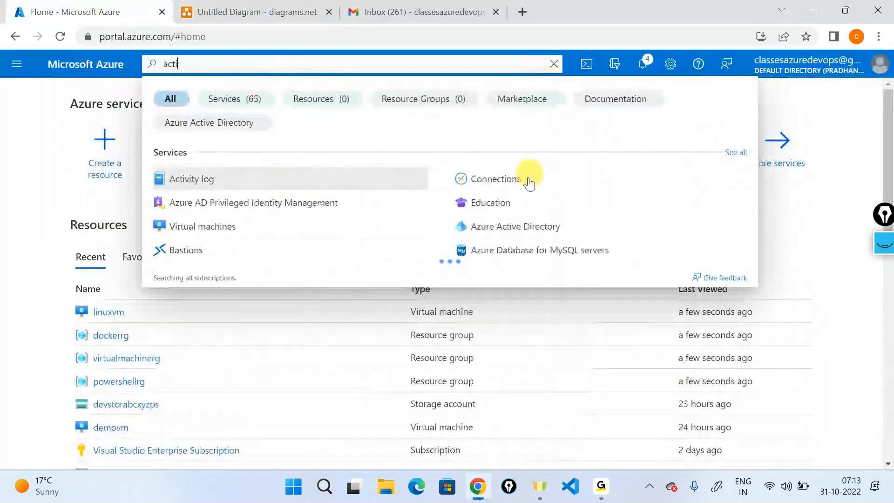
left_click(515, 222)
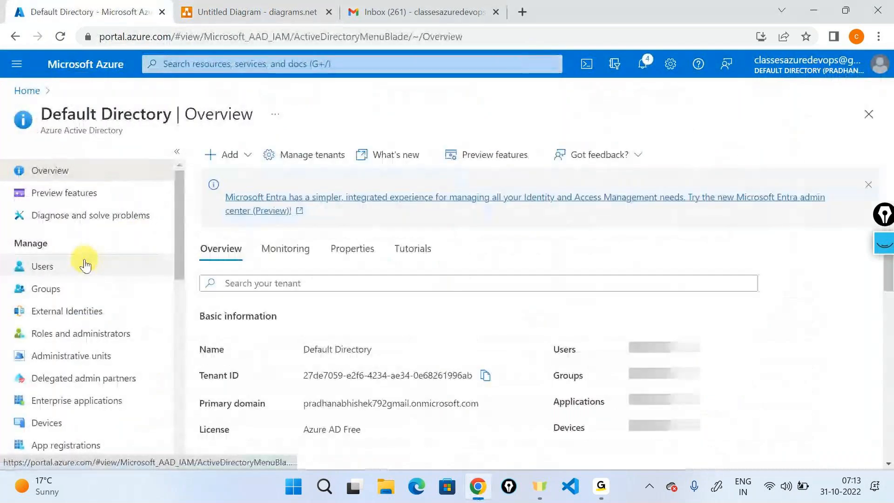
left_click(86, 265)
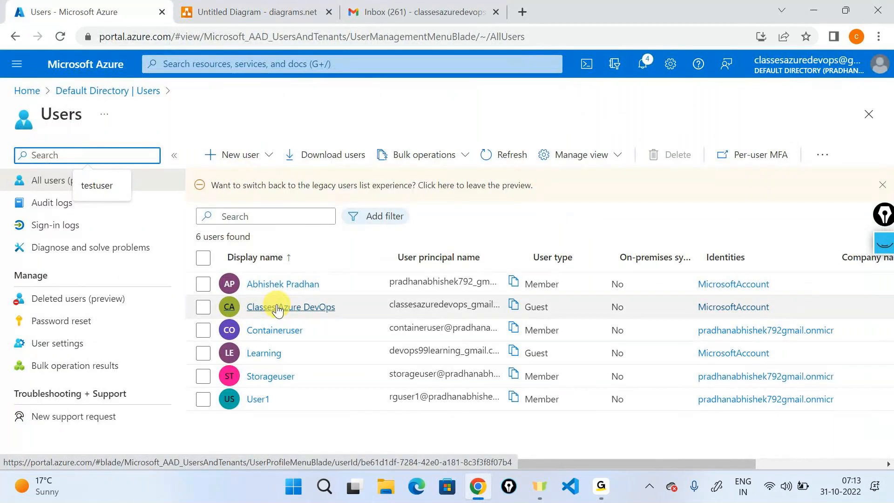
- Show the Visual Studio Enterprise Subscription's IAM add-access options, then highlight on the diagram
left_click(137, 91)
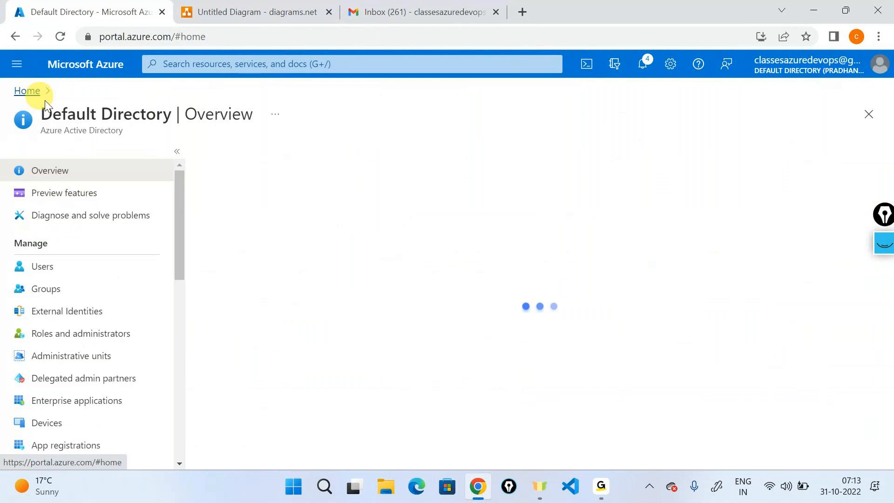
left_click(26, 90)
left_click(404, 149)
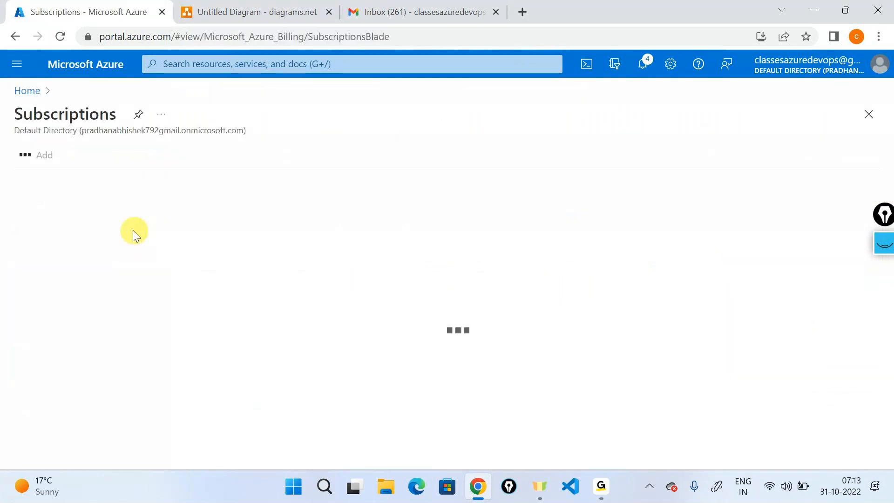
left_click(81, 257)
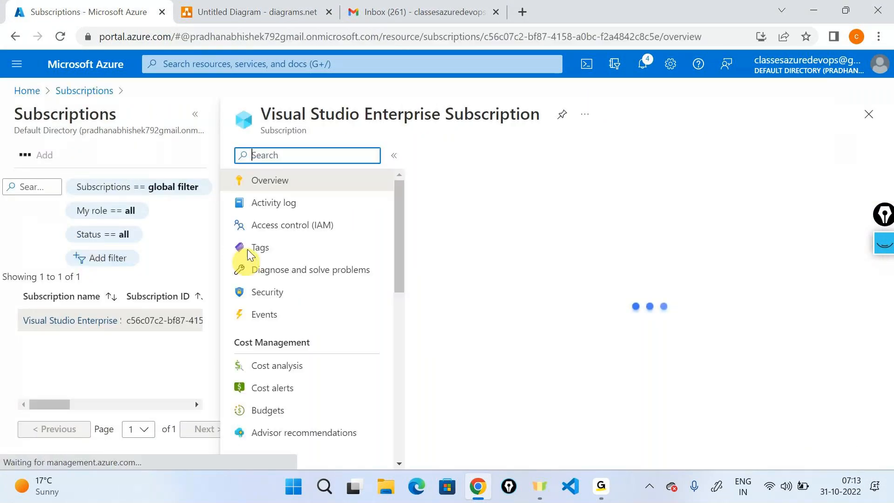
left_click(250, 225)
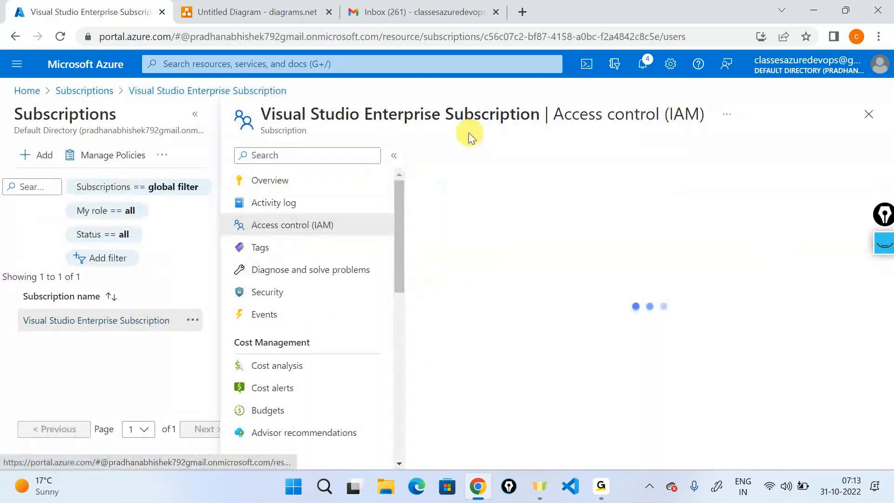
left_click(445, 155)
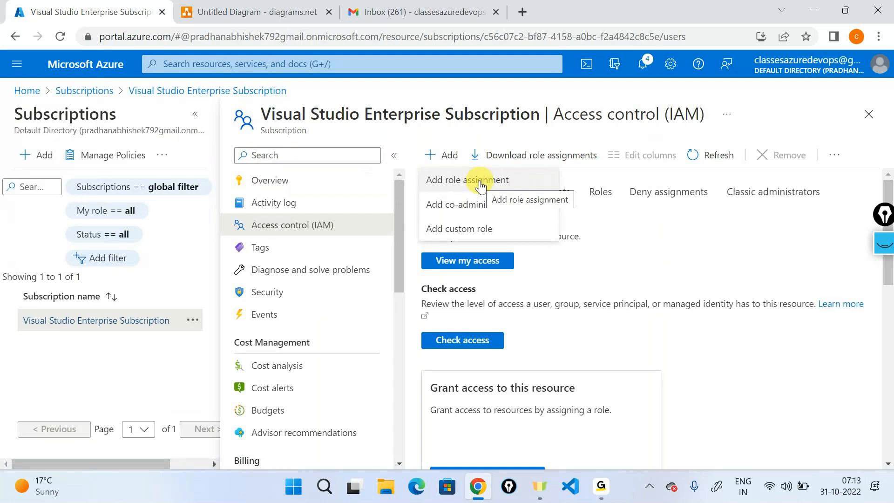
key("ctrl+Tab")
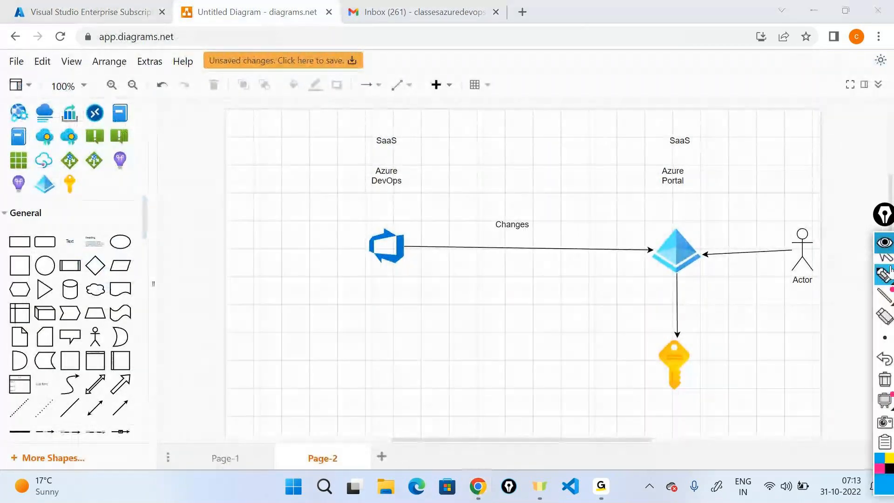
left_click(884, 285)
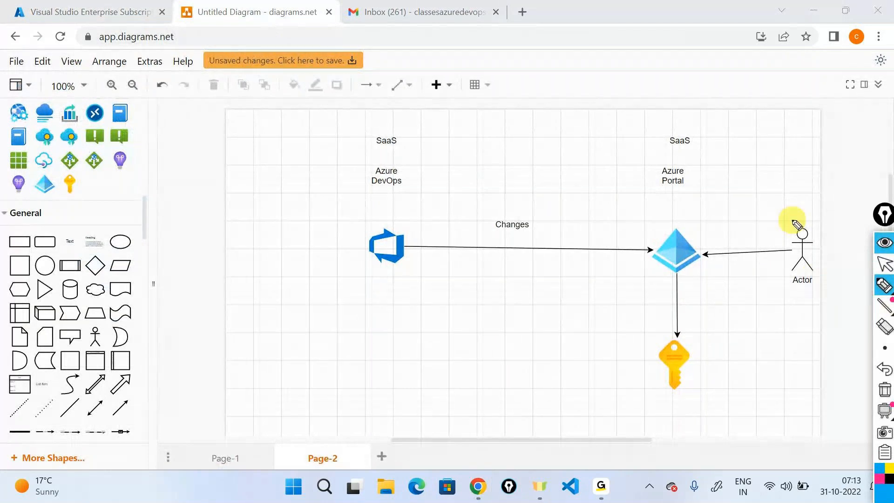
left_click_drag(797, 225, 800, 215)
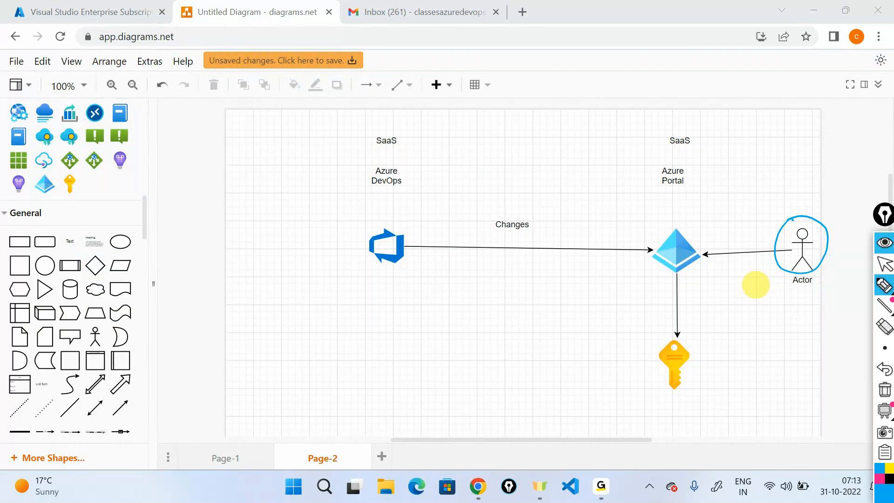
left_click_drag(796, 279, 718, 356)
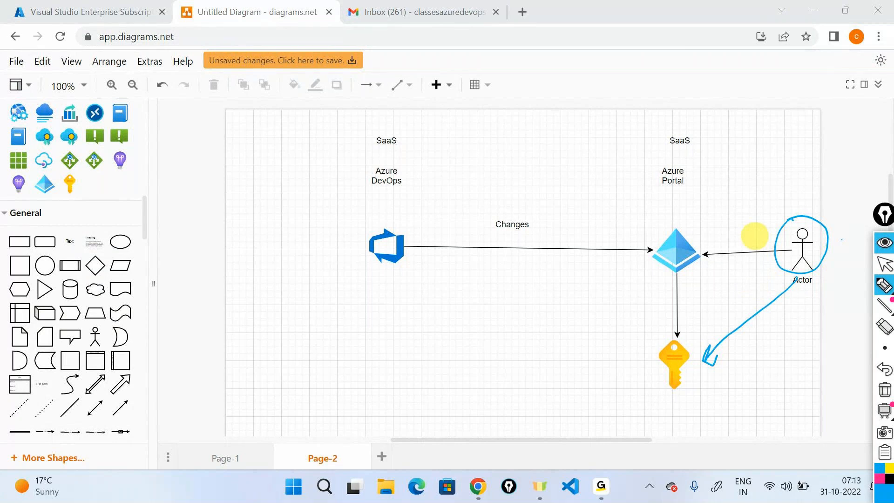
mouse_move(383, 217)
left_mouse_down()
mouse_move(359, 283)
mouse_move(362, 225)
mouse_move(859, 200)
mouse_move(834, 219)
left_mouse_up()
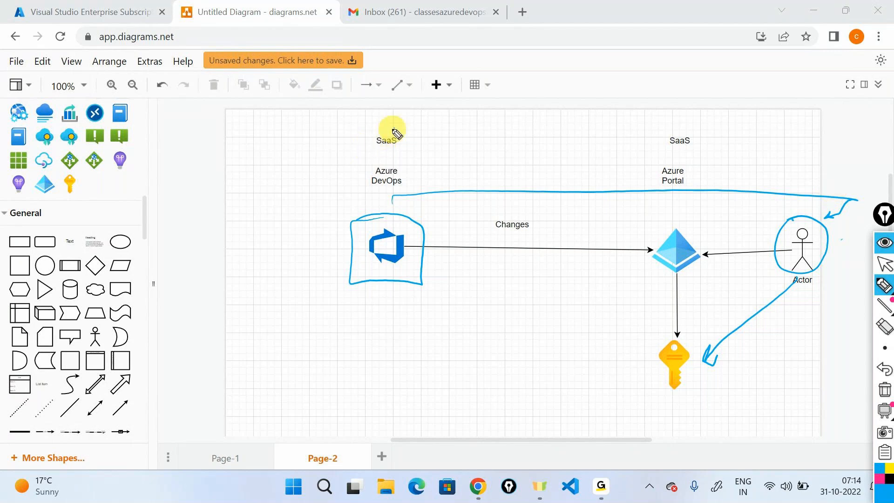
mouse_move(394, 129)
left_mouse_down()
mouse_move(422, 142)
mouse_move(363, 132)
left_mouse_up()
mouse_move(359, 145)
left_mouse_down()
mouse_move(320, 174)
mouse_move(328, 233)
mouse_move(347, 224)
left_mouse_up()
mouse_move(362, 312)
left_mouse_down()
mouse_move(444, 306)
mouse_move(449, 289)
left_mouse_up()
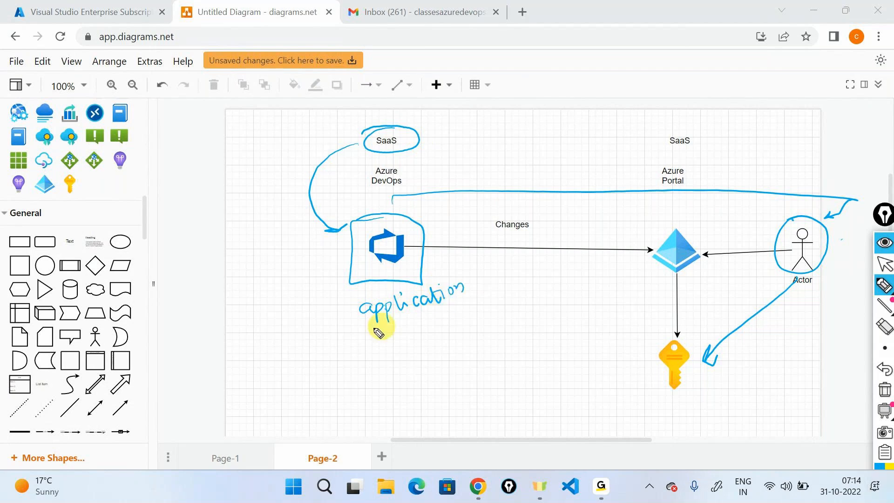
left_click_drag(378, 334, 348, 334)
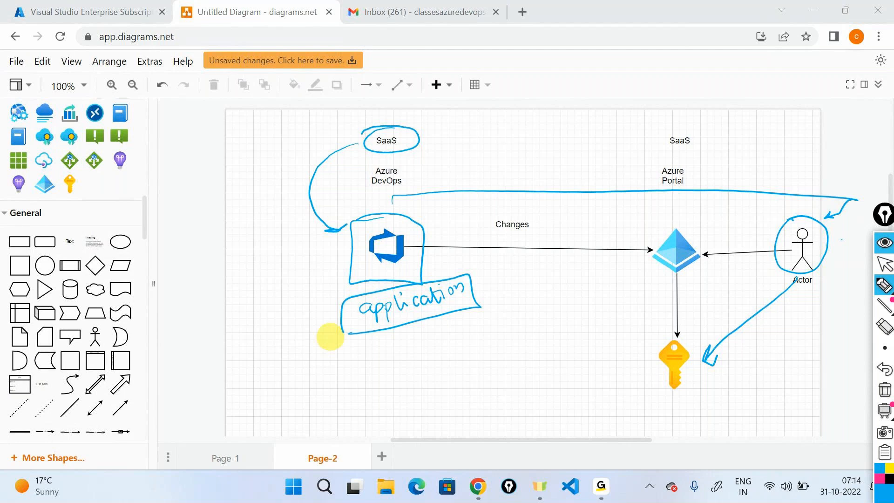
left_click(884, 392)
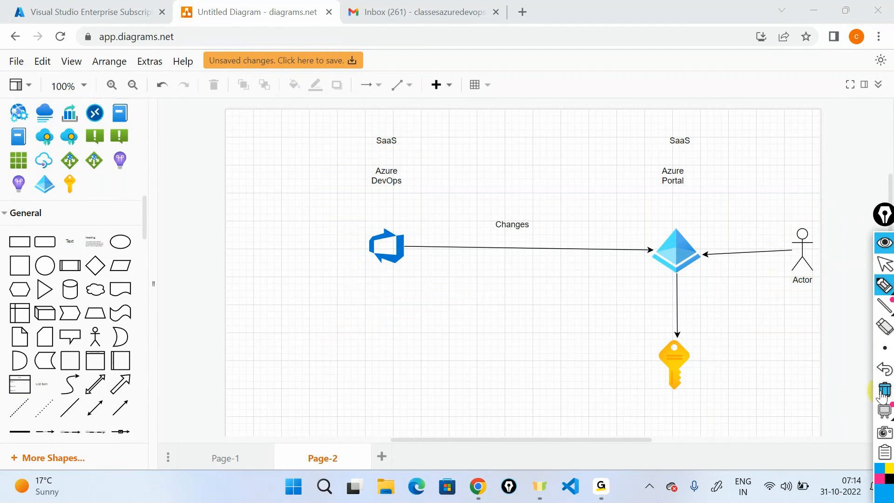
left_click(885, 264)
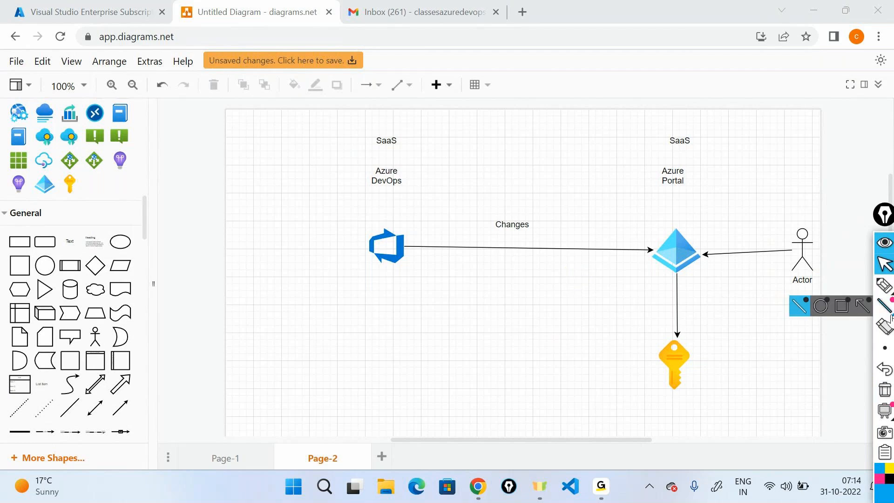
left_click(884, 286)
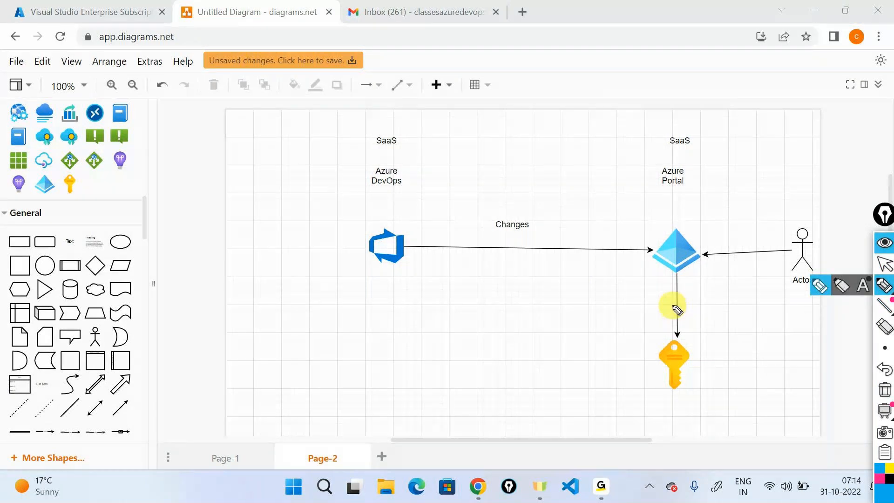
left_click_drag(410, 272, 657, 270)
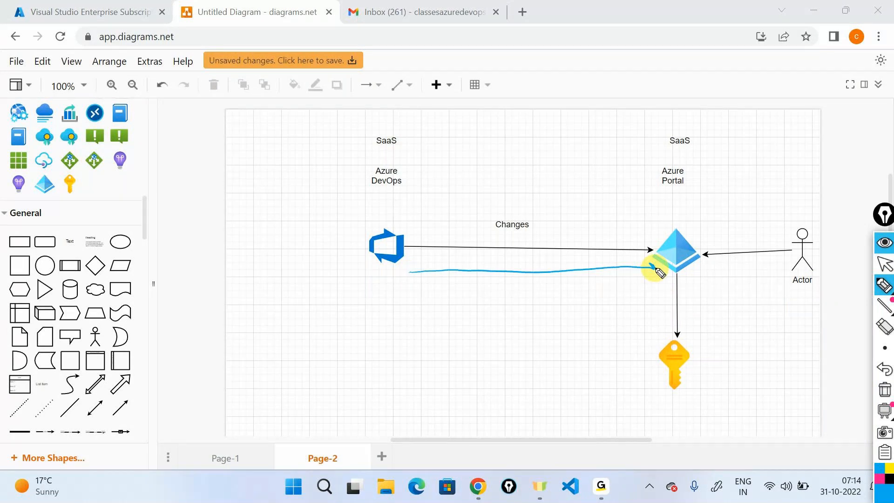
left_click_drag(413, 269, 418, 277)
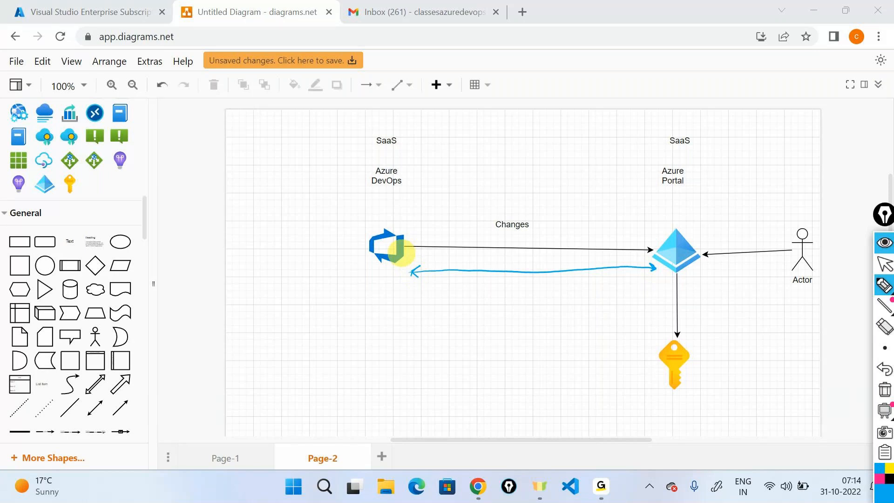
mouse_move(506, 287)
left_mouse_down()
mouse_move(499, 298)
mouse_move(579, 290)
left_mouse_up()
mouse_move(524, 323)
left_mouse_down()
mouse_move(545, 336)
mouse_move(614, 321)
left_mouse_up()
left_click_drag(510, 347, 586, 339)
left_click_drag(494, 303, 582, 302)
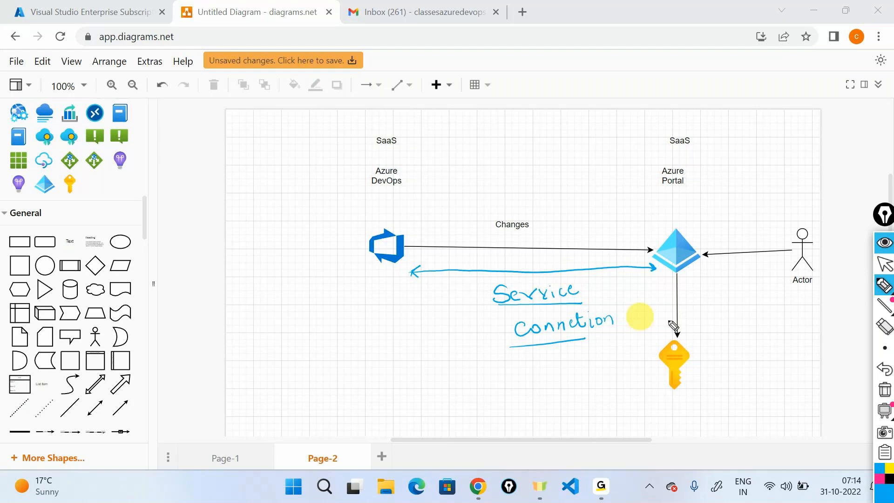
left_click(885, 395)
left_click(885, 270)
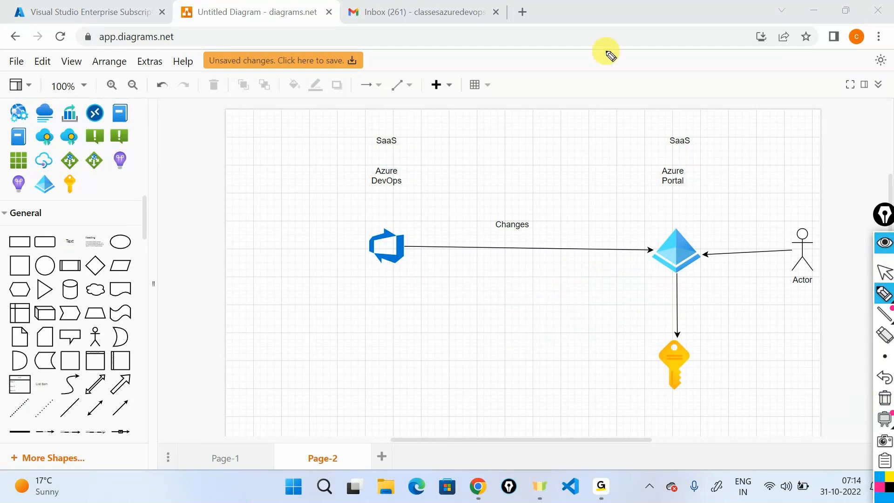
- Go to dev.azure.com in a new tab and open the samplelearning project
left_click(522, 12)
type("dev")
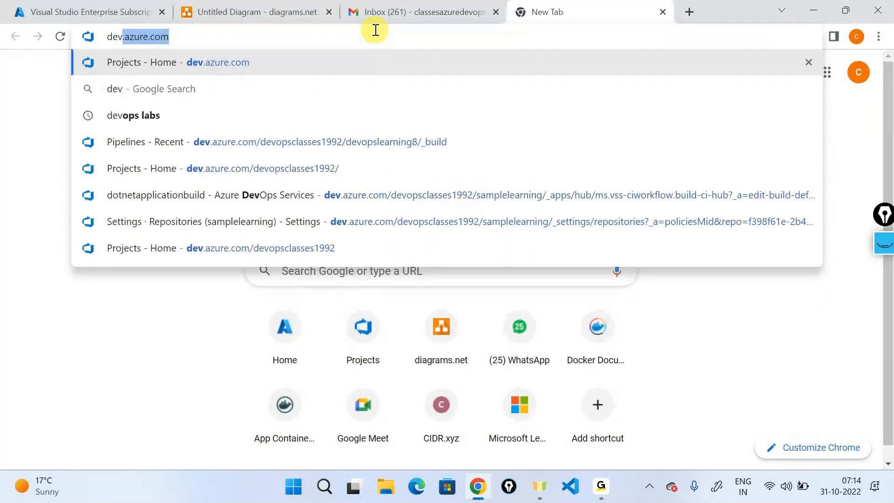
key("Right")
key("Return")
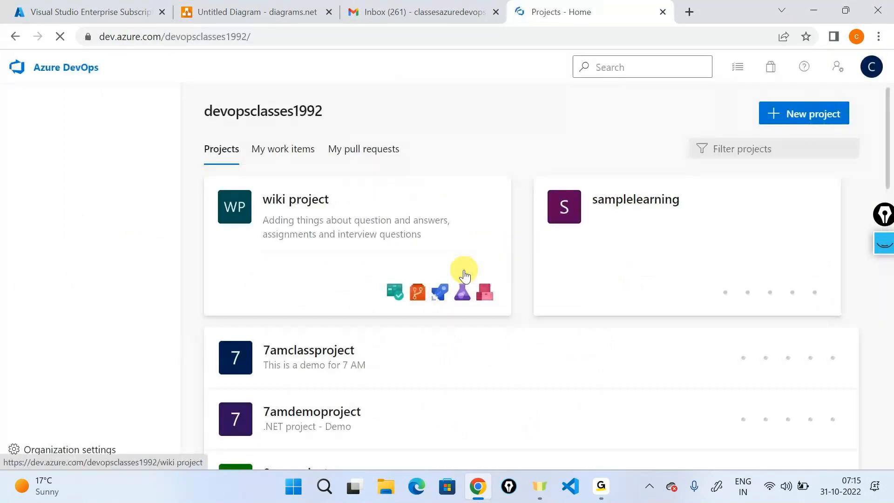
left_click(659, 241)
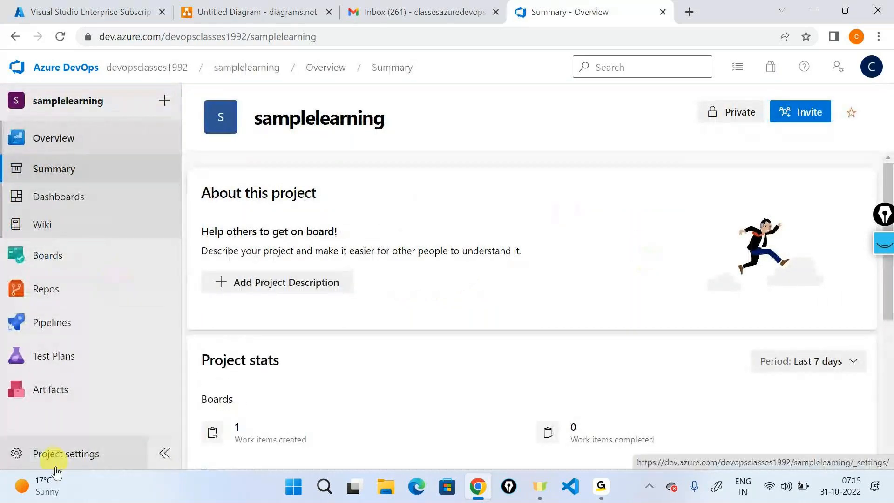
- Open Project settings > Service connections and highlight the service connections description
left_click(55, 468)
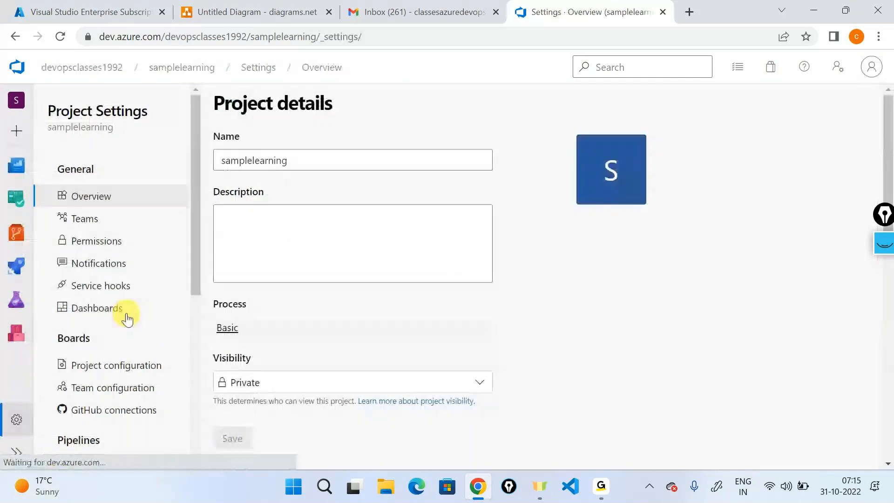
scroll(126, 319, "down", 5)
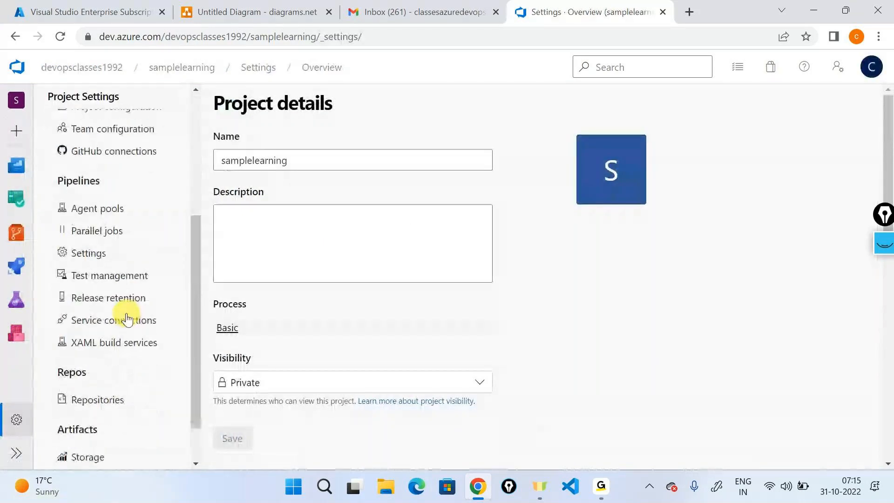
scroll(126, 319, "down", 1)
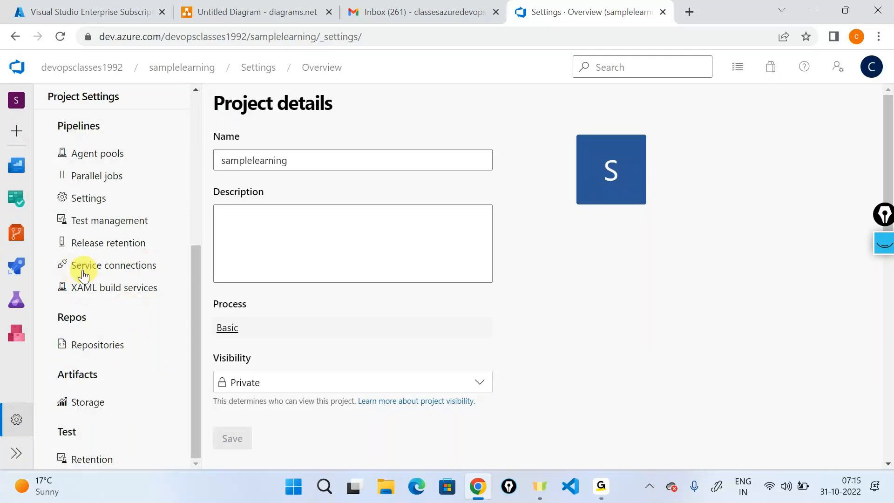
left_click(115, 266)
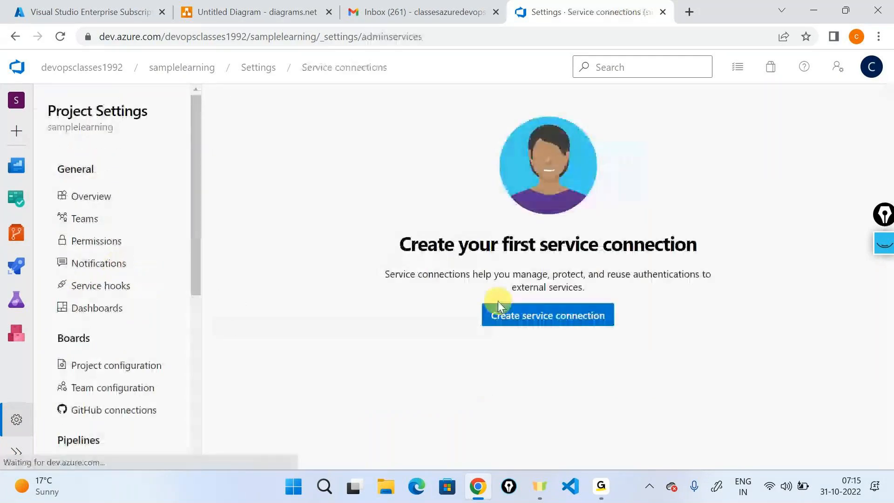
left_click_drag(380, 276, 618, 289)
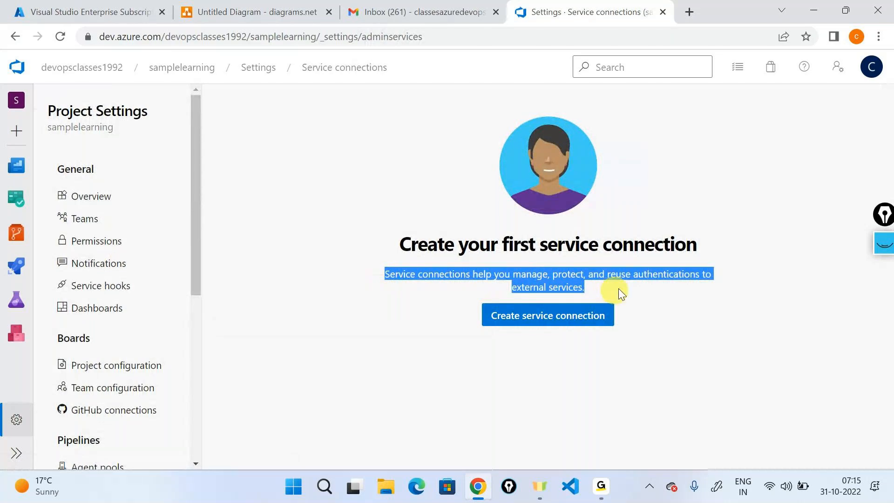
left_click(759, 336)
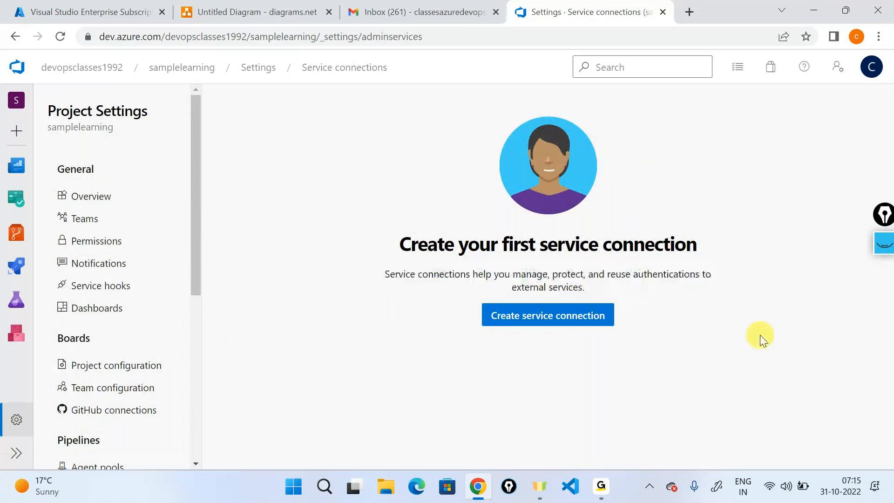
- Start a new Azure Resource Manager service connection using a manual service principal
left_click(580, 321)
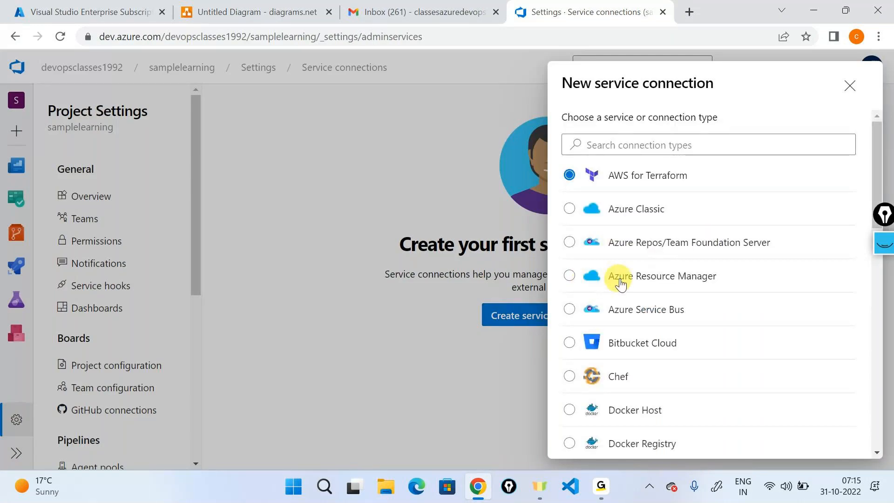
left_click(694, 278)
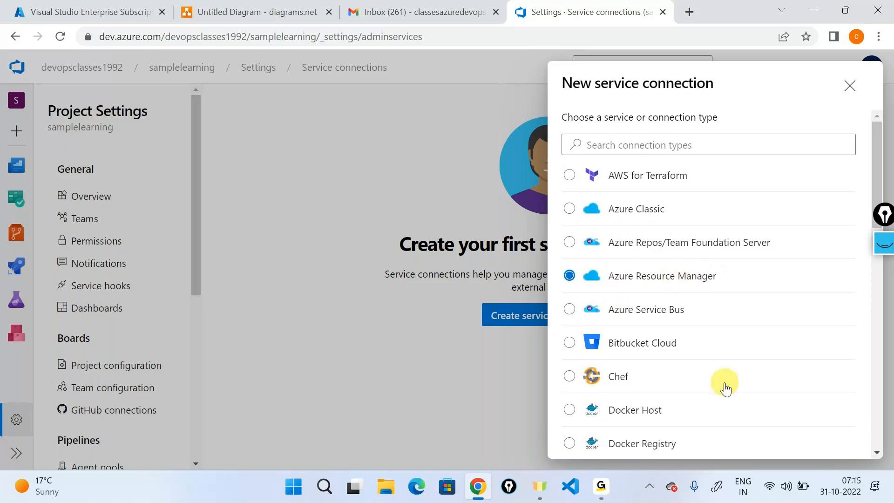
scroll(726, 387, "down", 15)
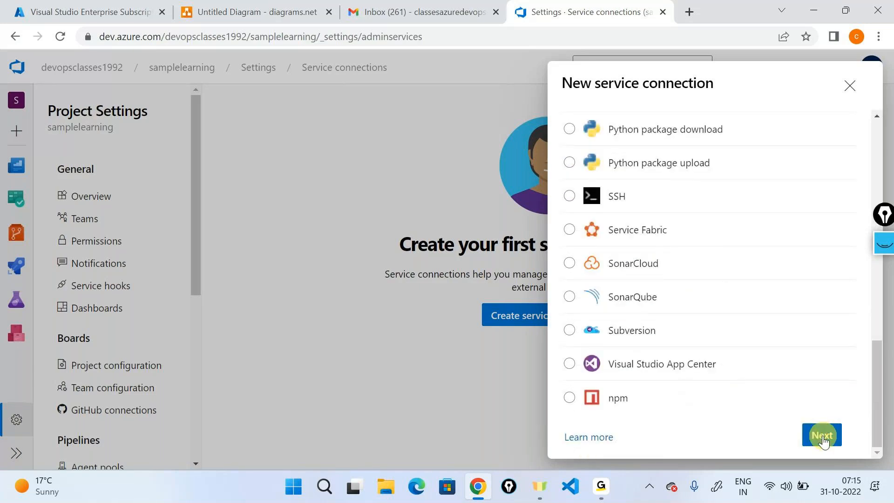
left_click(822, 438)
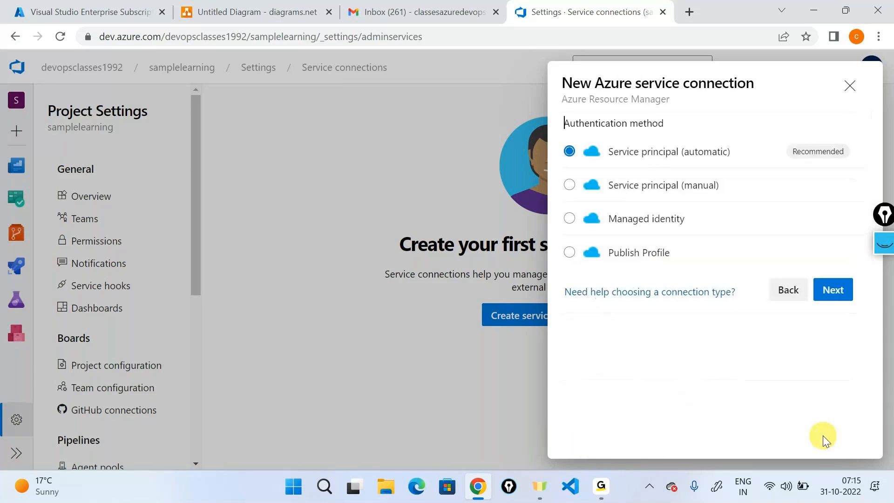
left_click(652, 187)
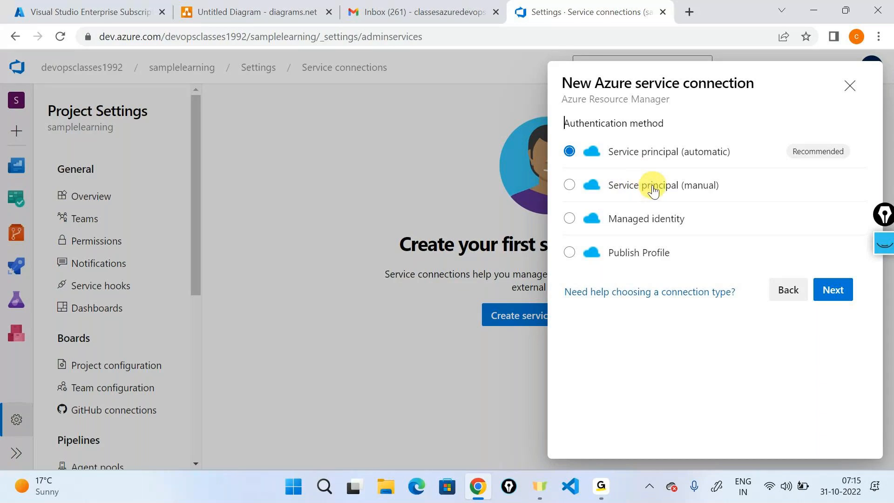
left_click(858, 295)
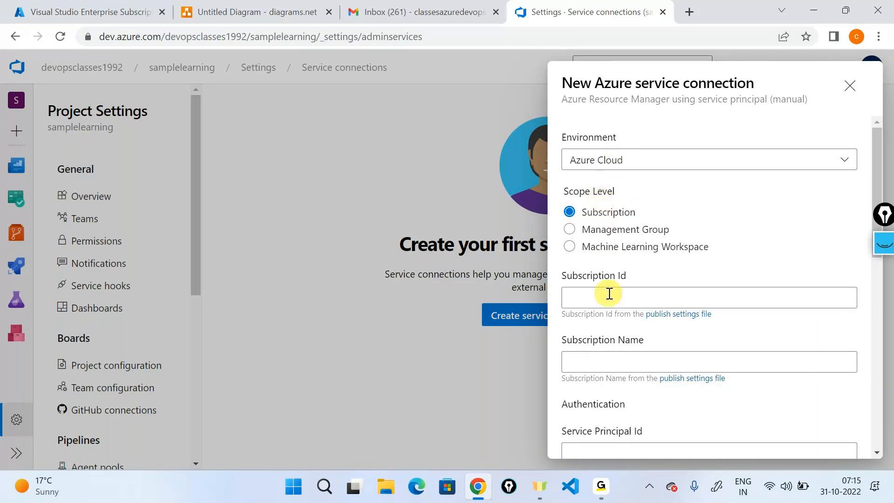
- Review the service principal form, clicking into the Subscription Name and Subscription Id fields
triple_click(598, 280)
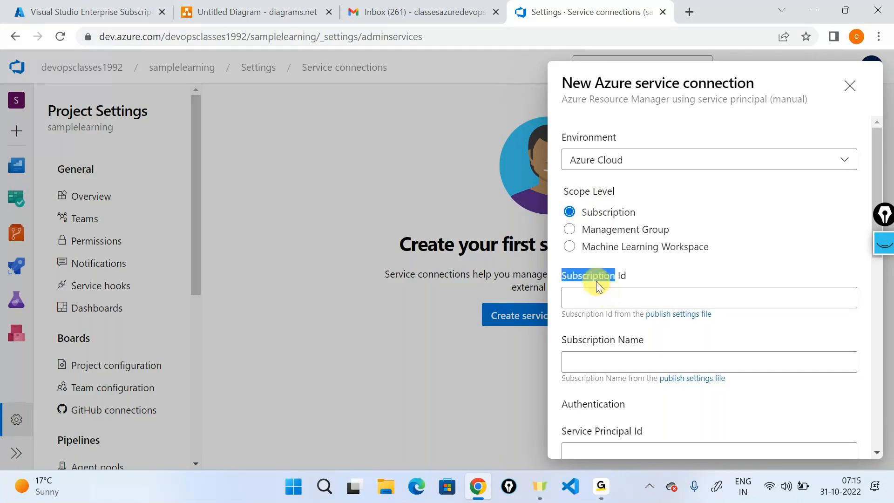
scroll(598, 284, "down", 3)
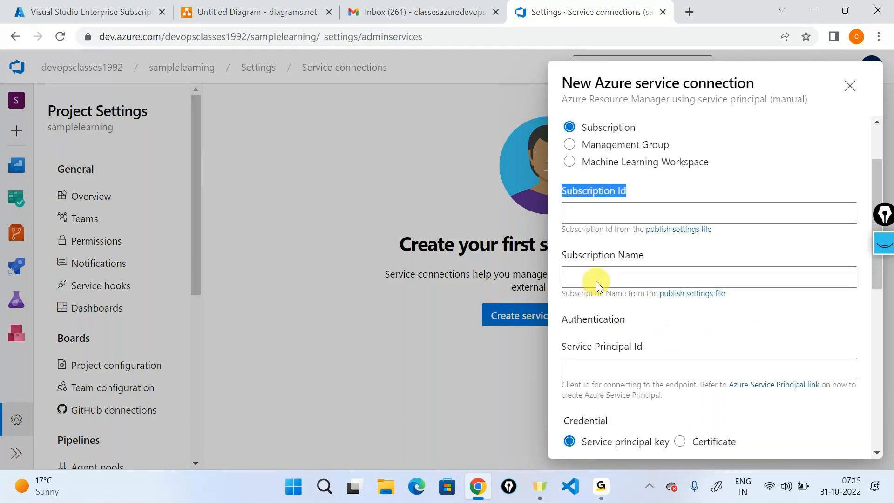
scroll(597, 281, "down", 1)
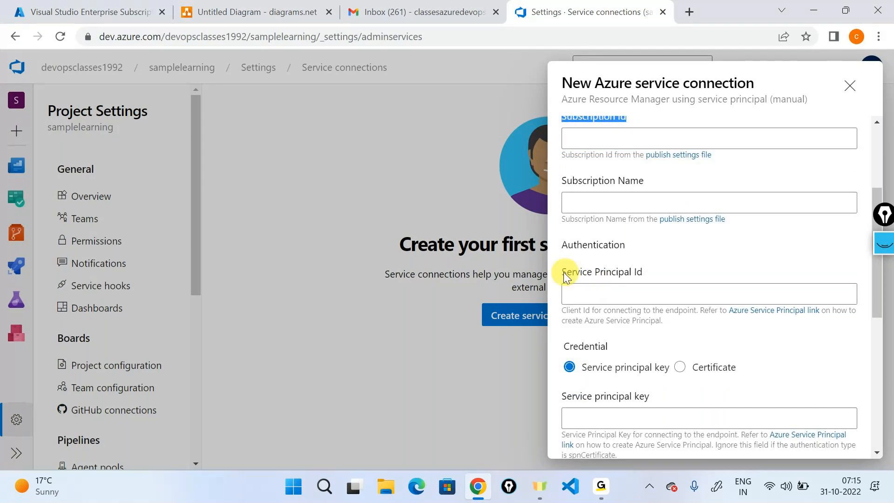
left_click_drag(563, 272, 793, 289)
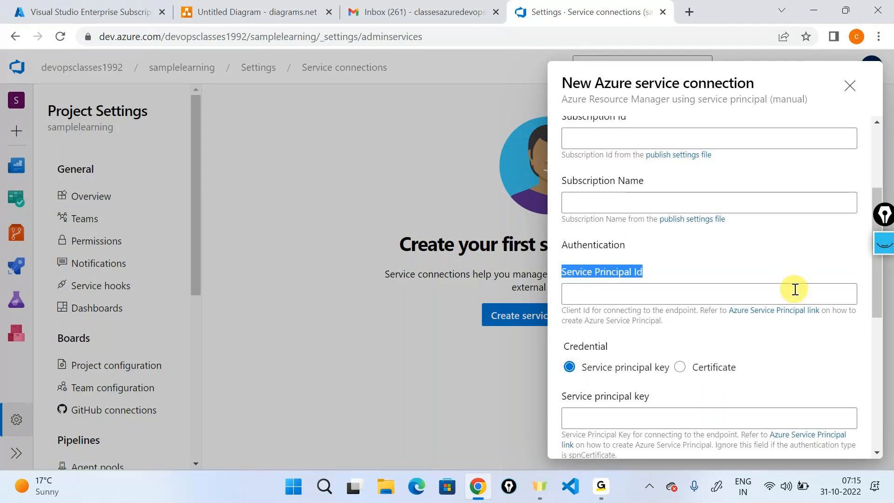
scroll(664, 262, "down", 3)
left_click(665, 263)
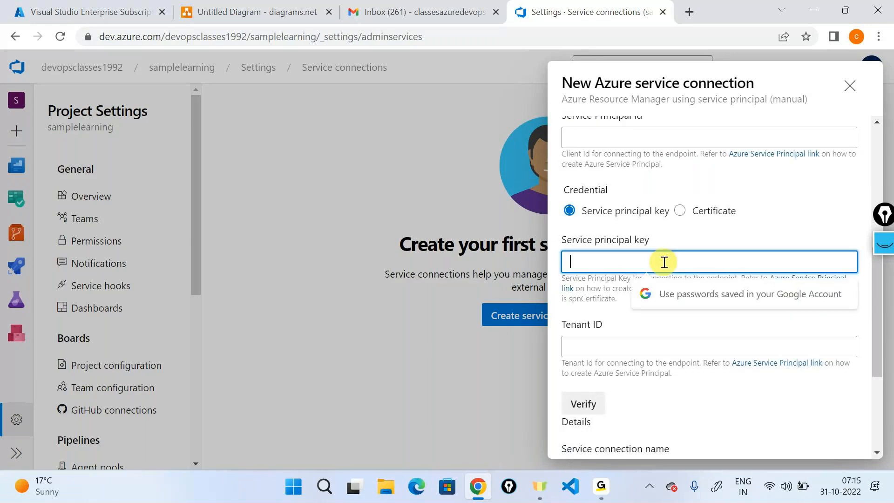
scroll(665, 262, "up", 2)
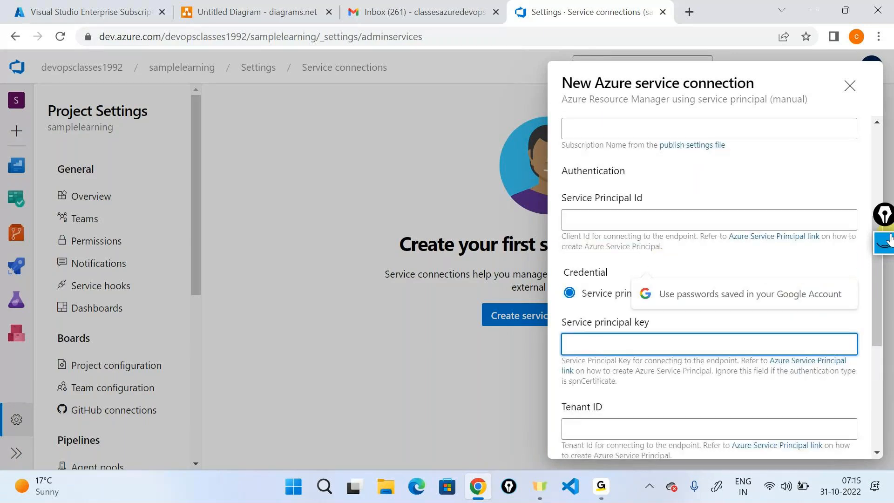
scroll(617, 197, "up", 3)
left_click(615, 277)
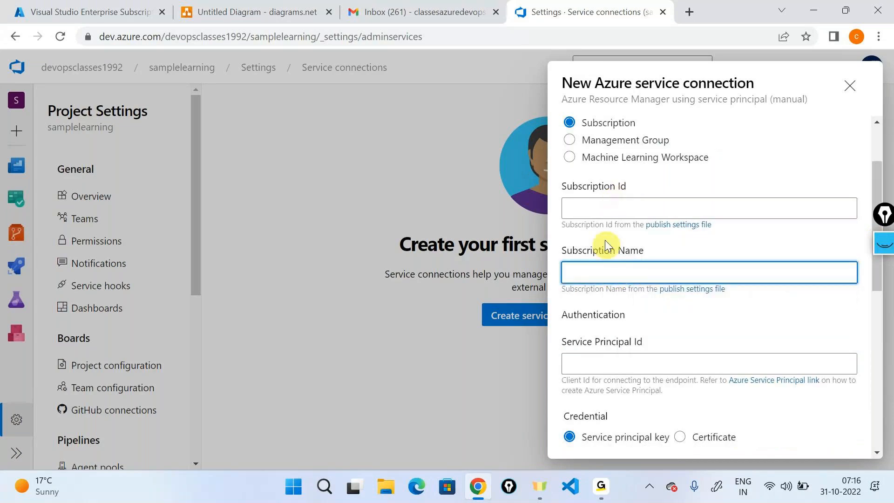
left_click(603, 212)
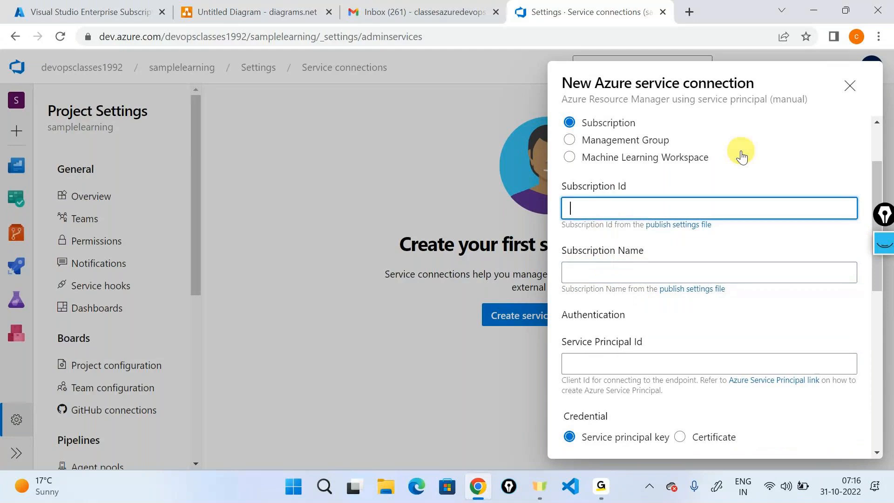
key("ctrl+1")
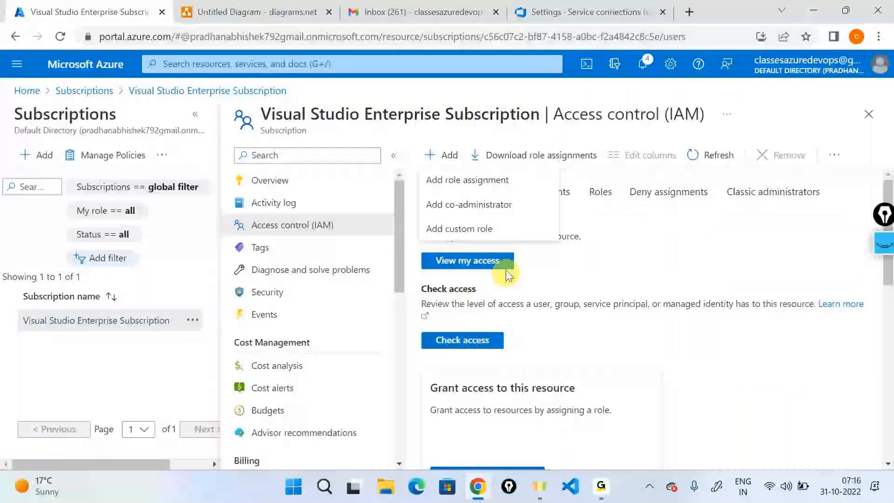
- Select the Visual Studio Enterprise Subscription's ID and full name on its Overview page
left_click(262, 180)
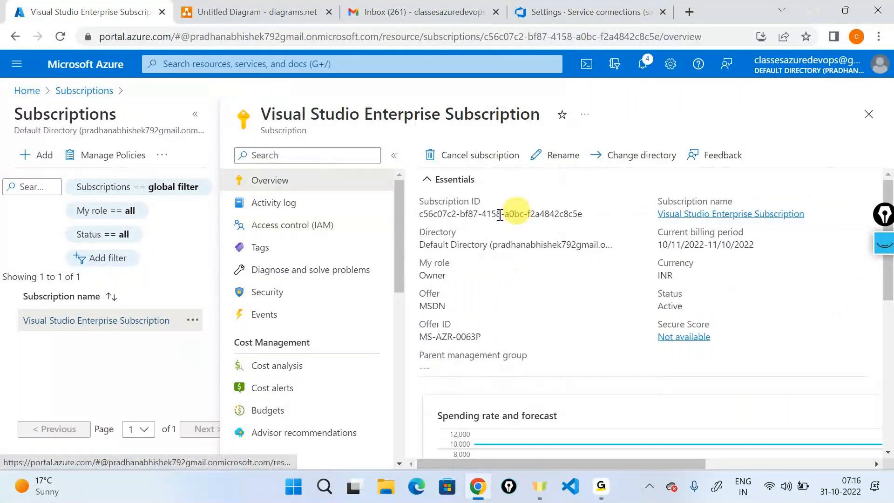
triple_click(458, 215)
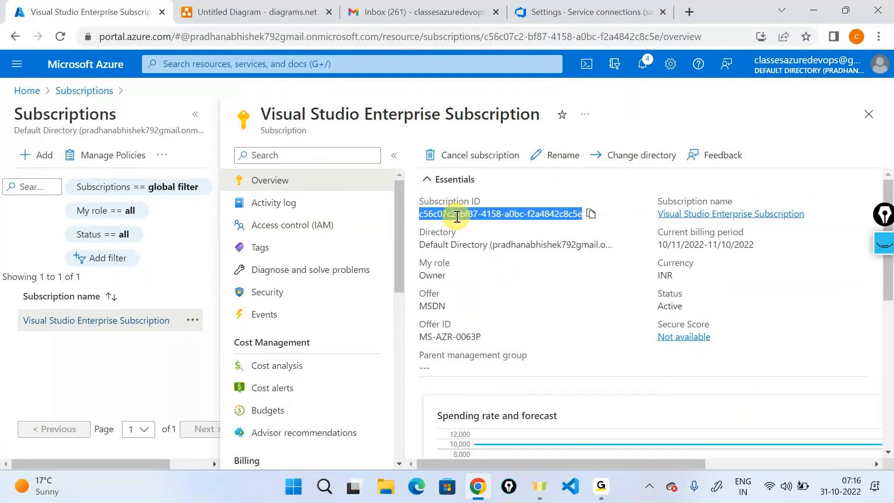
triple_click(343, 113)
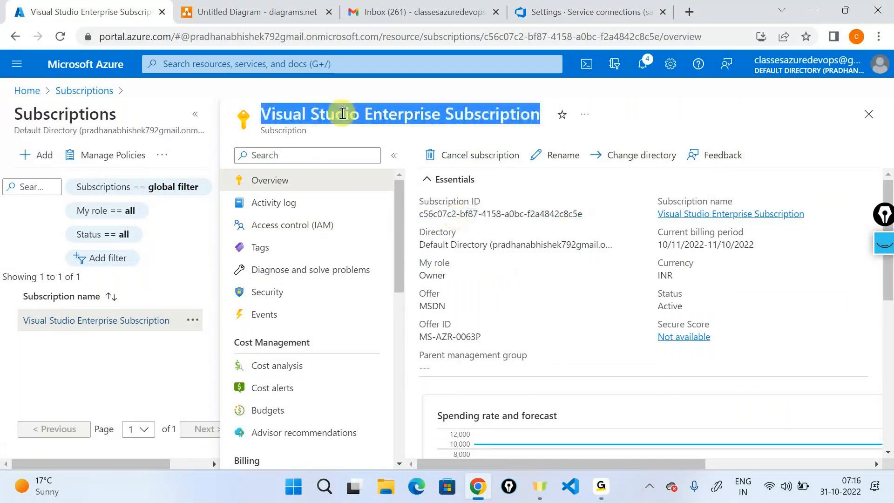
left_click(620, 5)
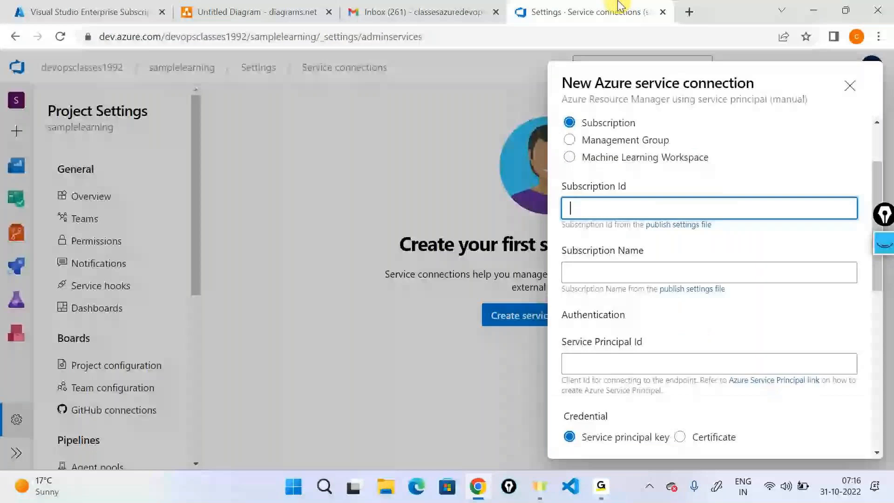
scroll(640, 240, "down", 3)
left_click(620, 209)
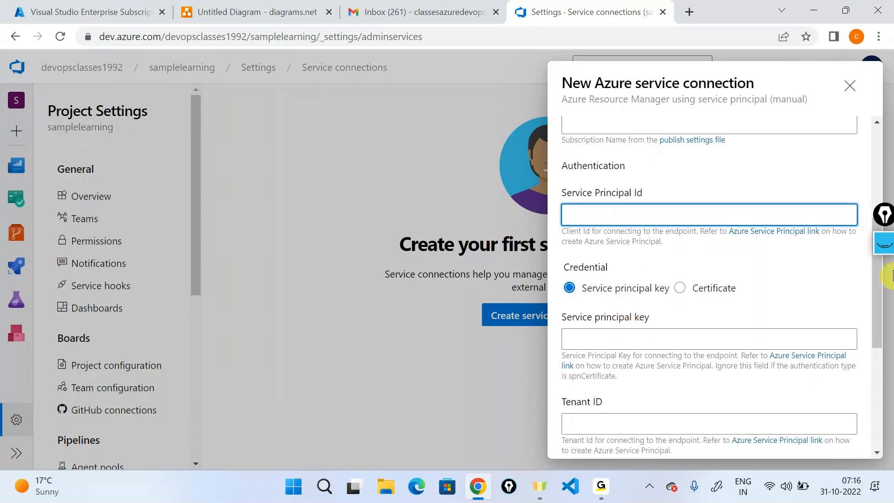
left_click(886, 249)
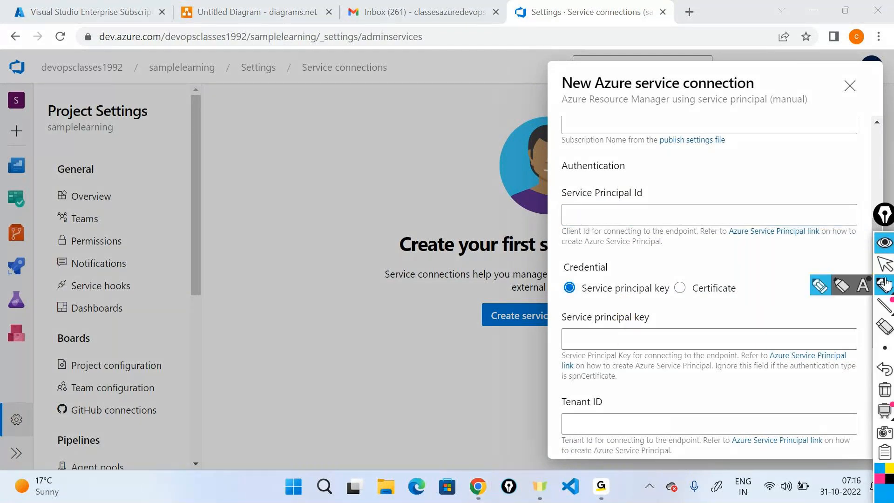
left_click(885, 284)
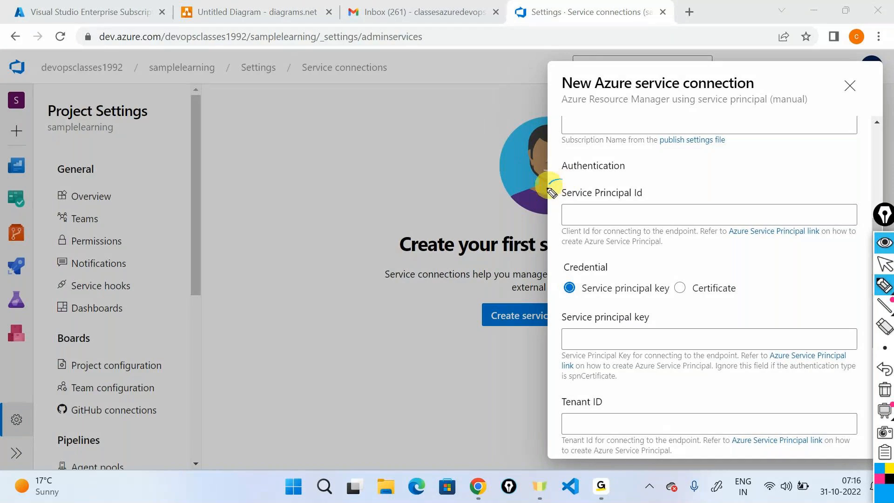
left_click_drag(551, 182, 664, 217)
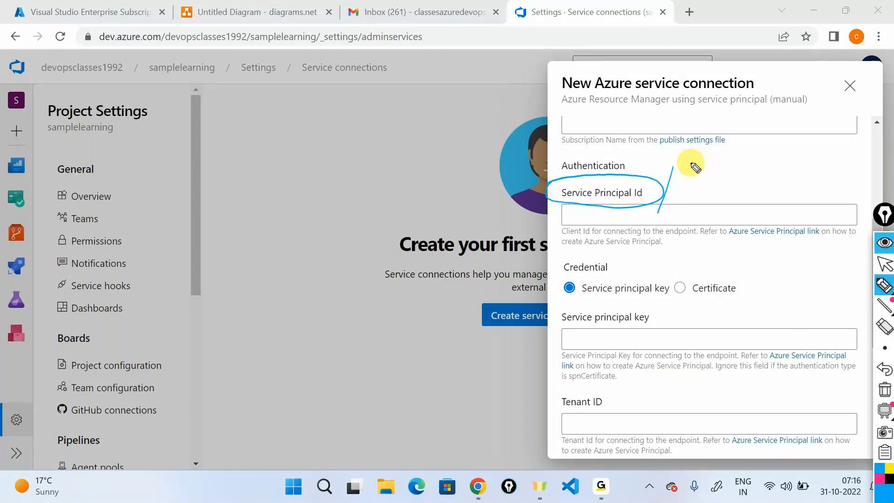
mouse_move(694, 189)
left_mouse_down()
mouse_move(719, 175)
mouse_move(749, 185)
mouse_move(759, 169)
mouse_move(831, 172)
mouse_move(872, 159)
left_mouse_up()
left_click_drag(693, 190, 859, 183)
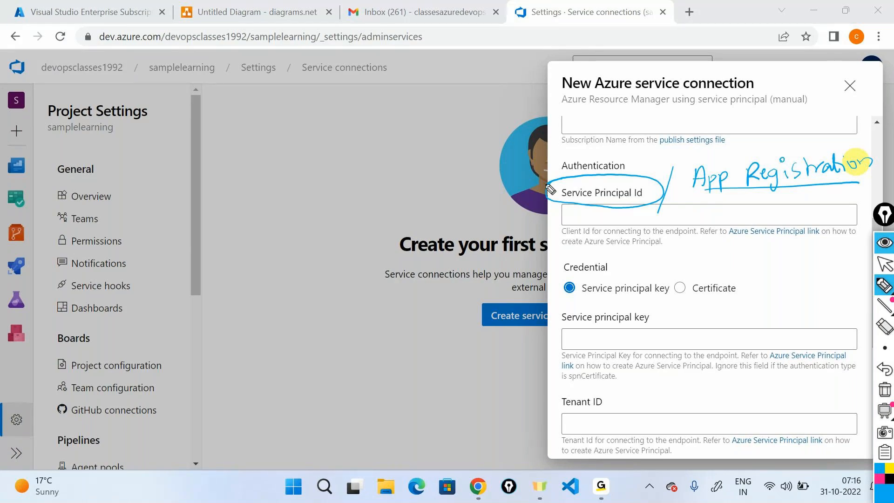
mouse_move(721, 160)
left_mouse_down()
mouse_move(722, 142)
mouse_move(449, 139)
mouse_move(448, 151)
mouse_move(464, 147)
left_mouse_up()
mouse_move(434, 173)
left_mouse_down()
mouse_move(452, 189)
mouse_move(425, 209)
mouse_move(431, 204)
left_mouse_up()
left_click_drag(436, 209, 456, 214)
mouse_move(458, 161)
left_mouse_down()
mouse_move(480, 224)
mouse_move(399, 166)
left_mouse_up()
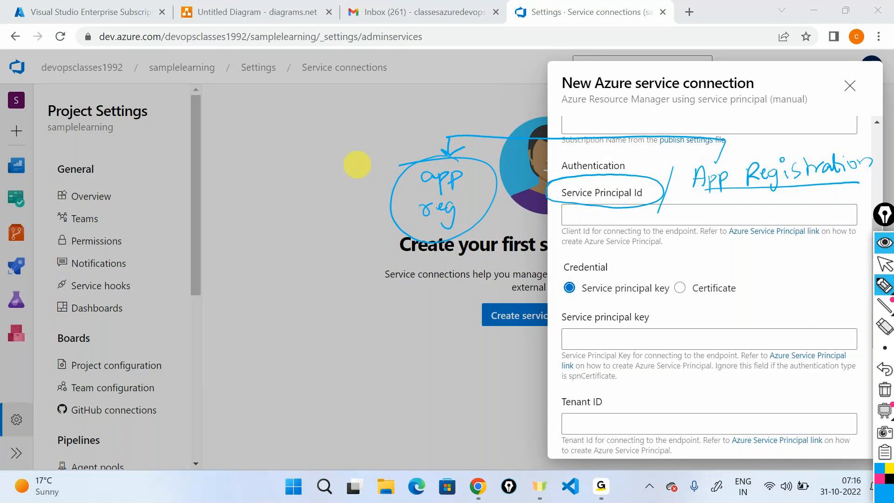
left_click(885, 389)
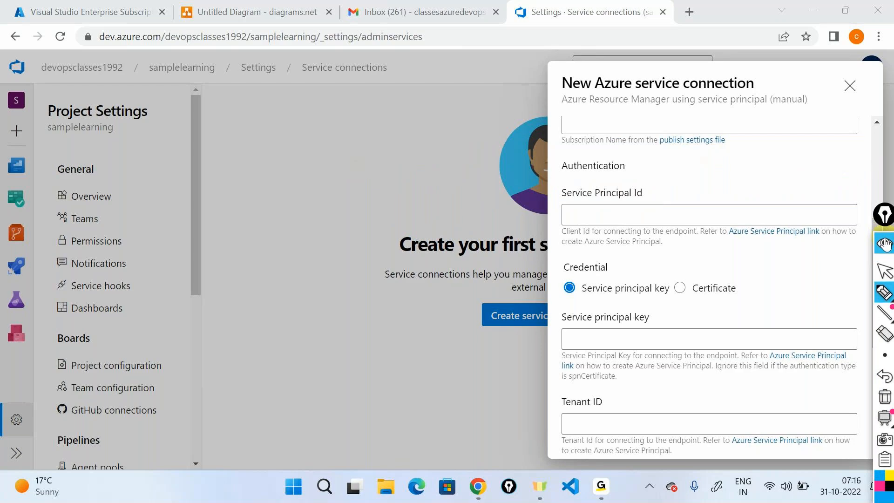
left_click(885, 243)
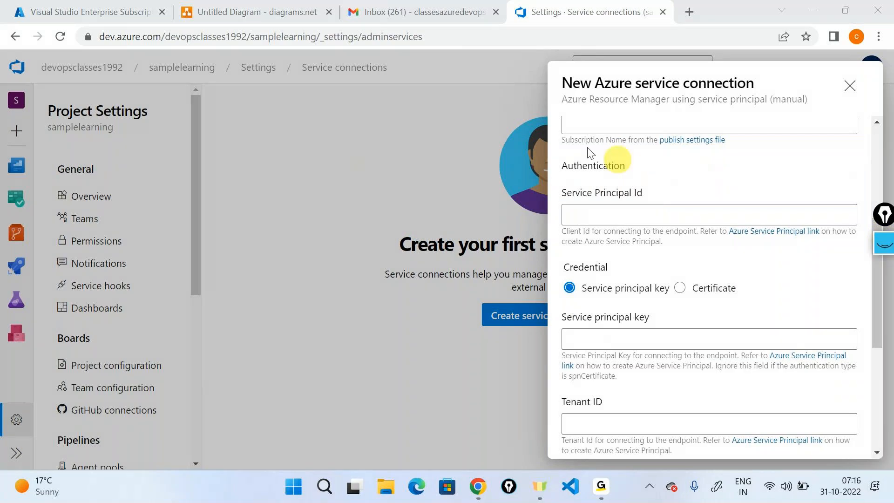
left_click(135, 9)
- Register a new Azure AD application named samplelearningdevops
left_click(27, 91)
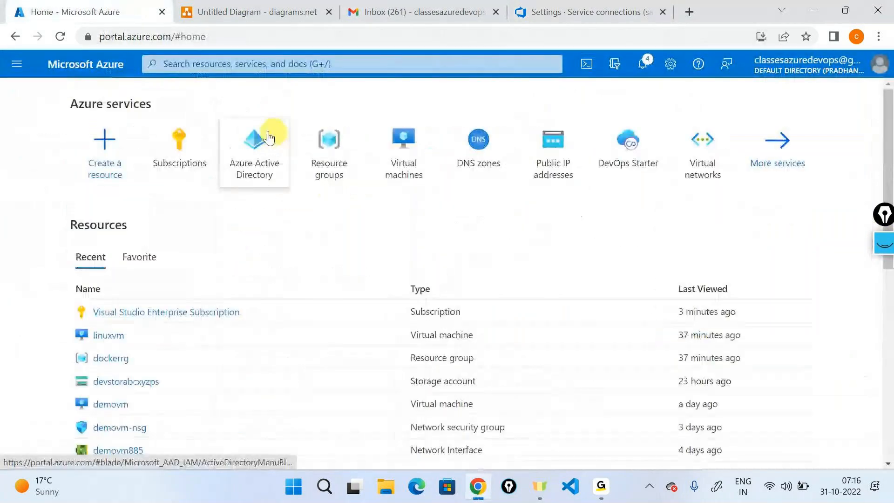
left_click(259, 138)
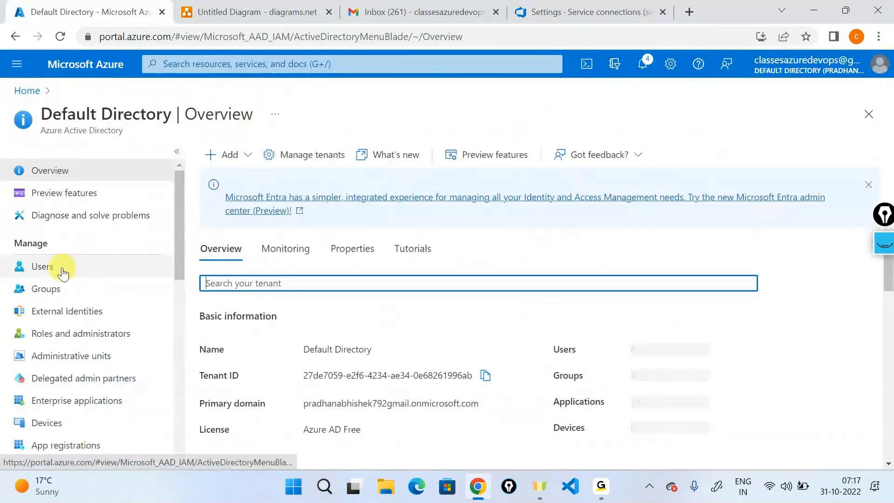
scroll(67, 361, "down", 2)
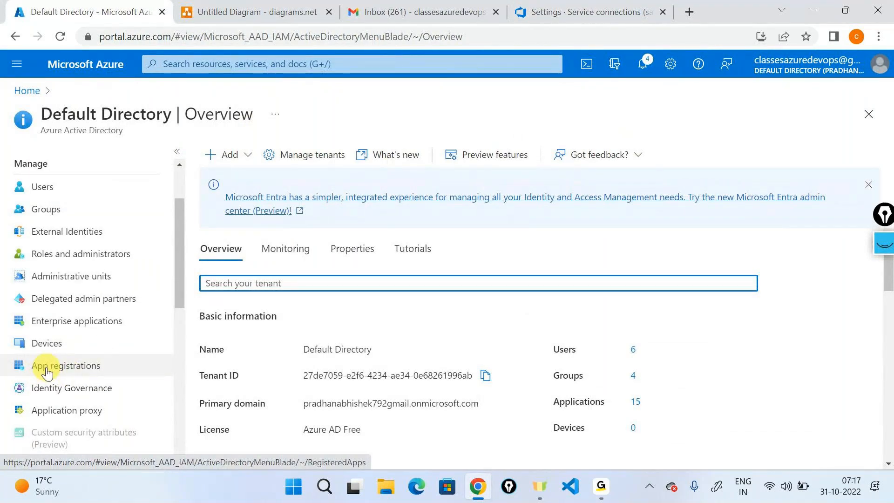
left_click(46, 368)
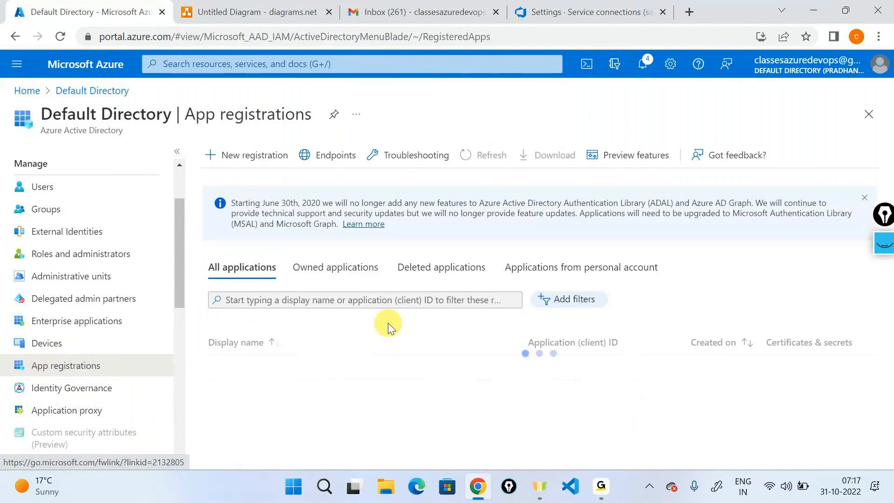
left_click(277, 155)
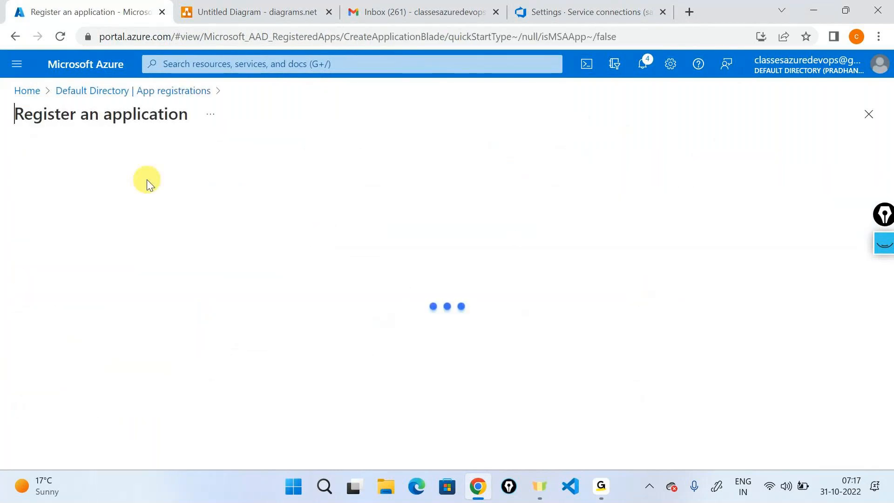
left_click(140, 208)
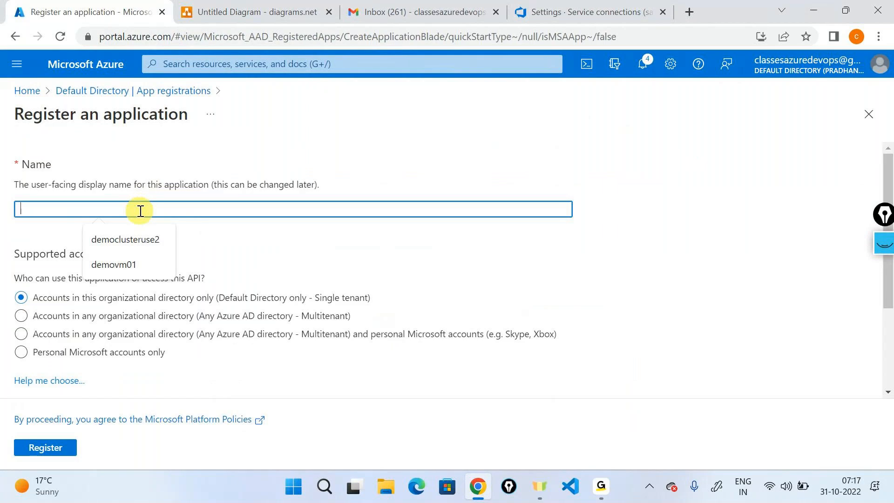
type("samplelearn")
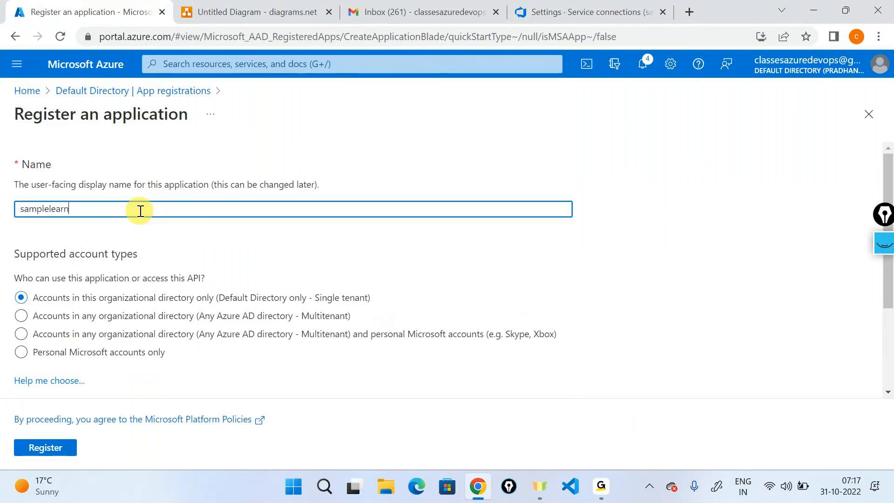
type("ingdevops")
scroll(140, 211, "down", 3)
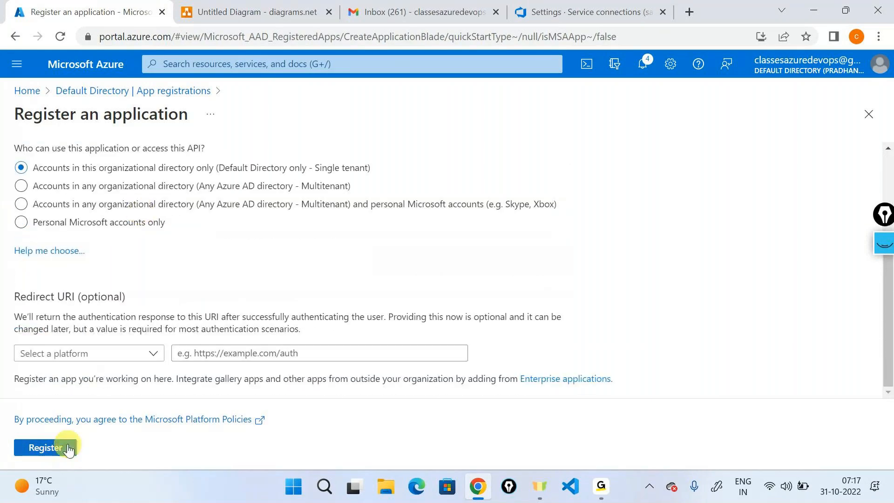
left_click(45, 448)
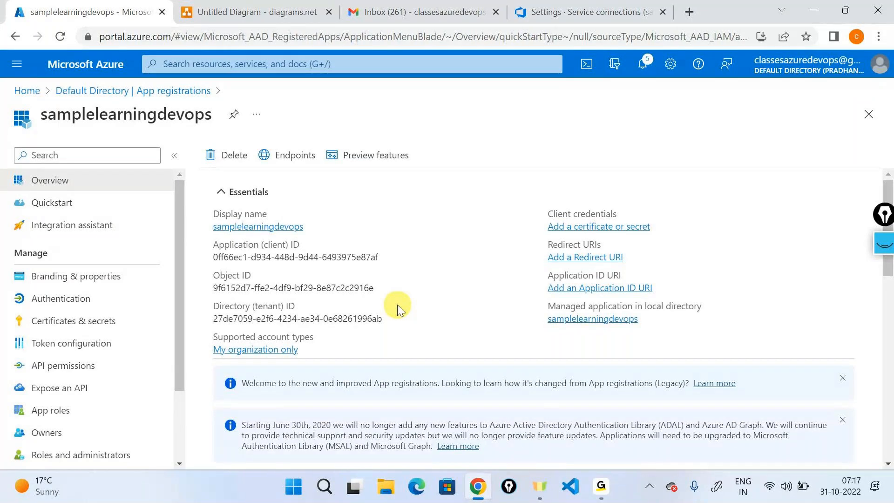
- Annotate the app overview, clear the ink, and copy the Application (client) ID
left_click(885, 243)
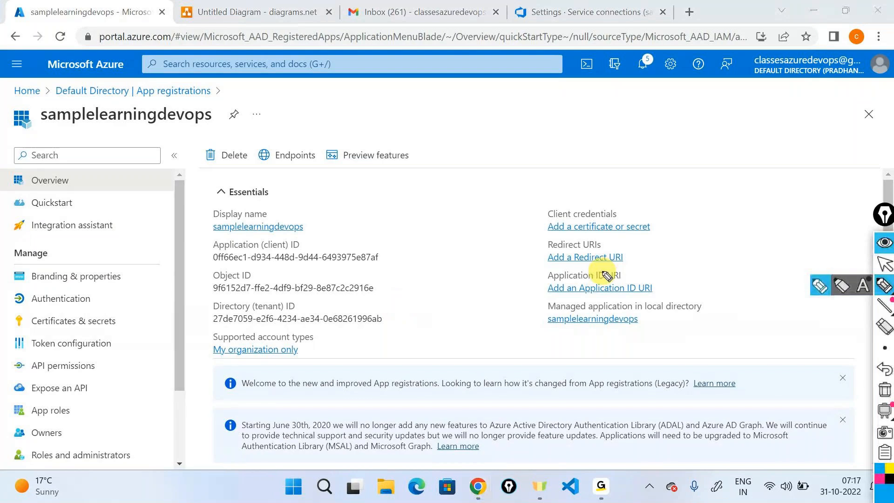
left_click_drag(437, 222, 394, 251)
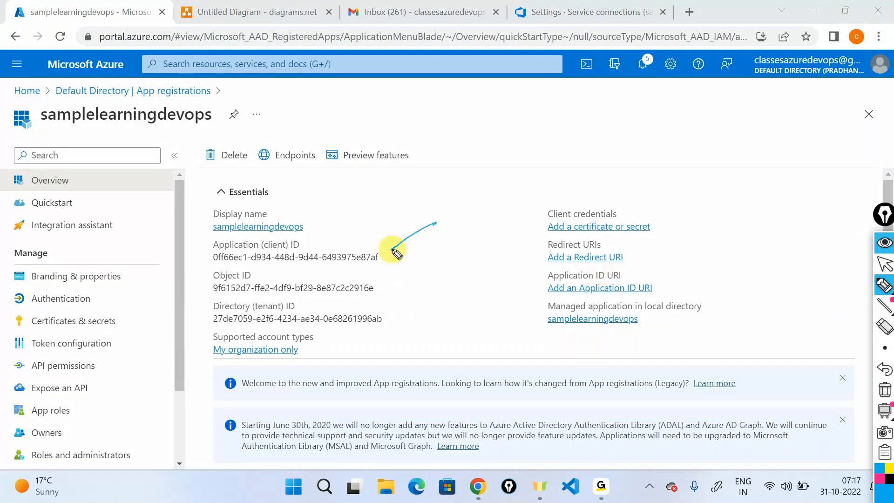
mouse_move(214, 266)
left_mouse_down()
mouse_move(331, 269)
mouse_move(363, 251)
mouse_move(205, 254)
left_mouse_up()
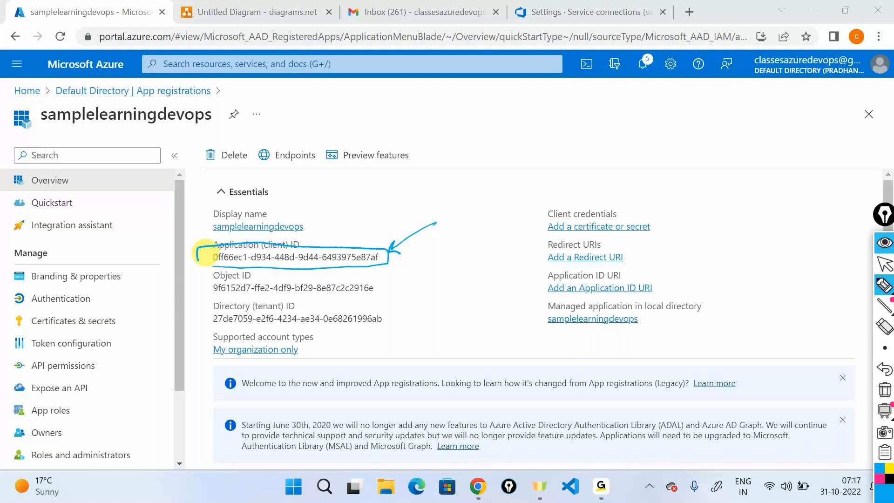
left_click(885, 390)
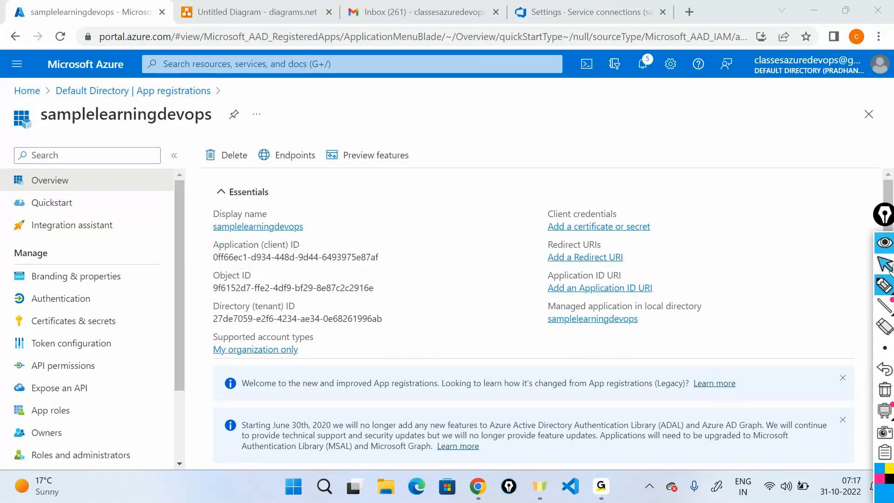
left_click(885, 263)
left_click(388, 258)
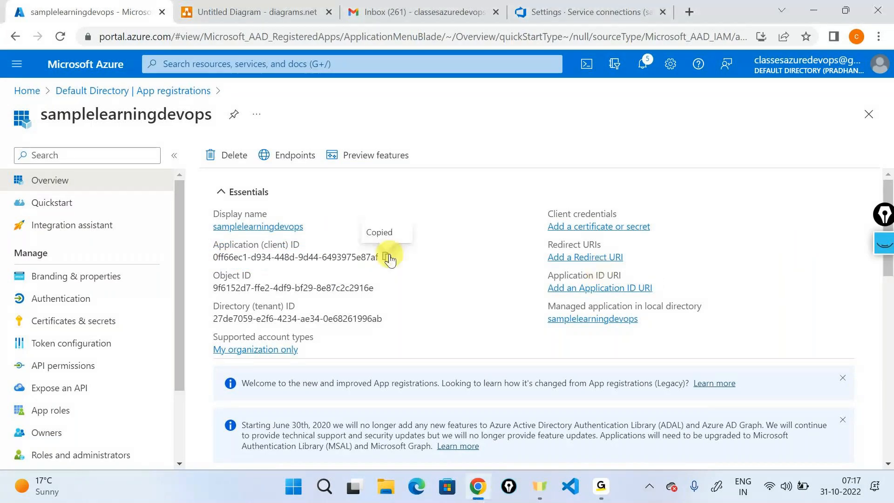
- Paste the client ID as the Service Principal Id and click into the Service principal key field
left_click(590, 12)
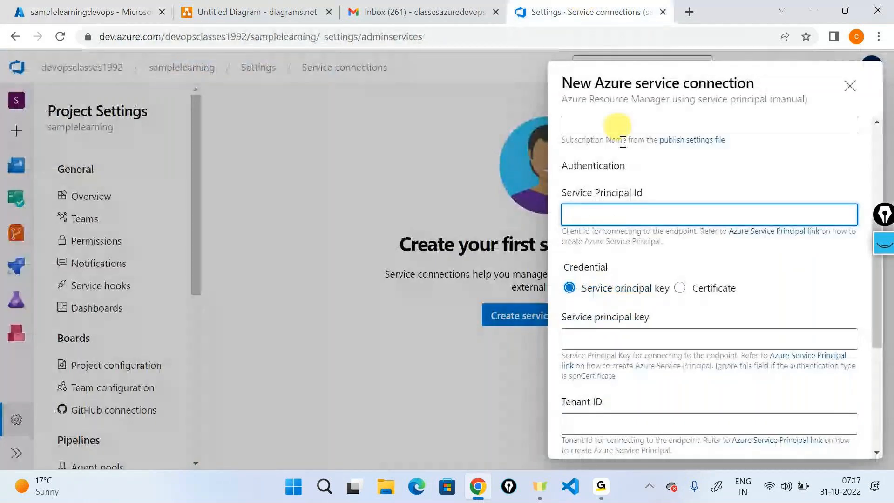
key("ctrl+v")
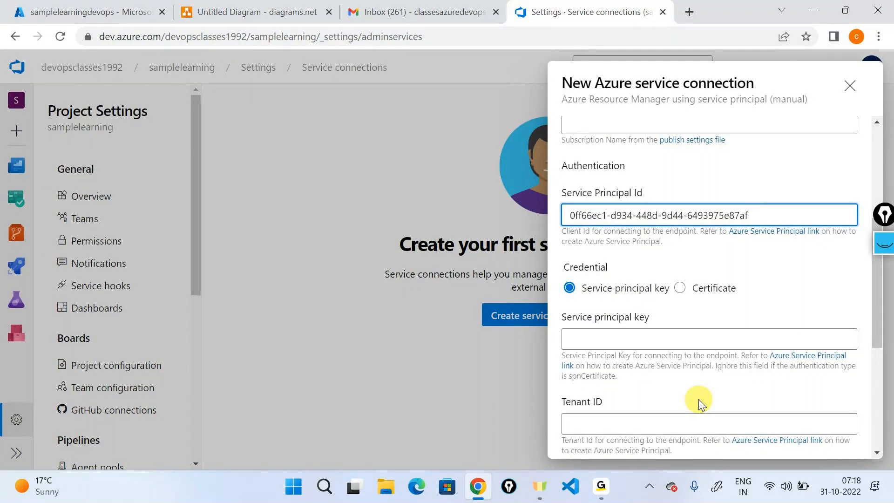
left_click(620, 340)
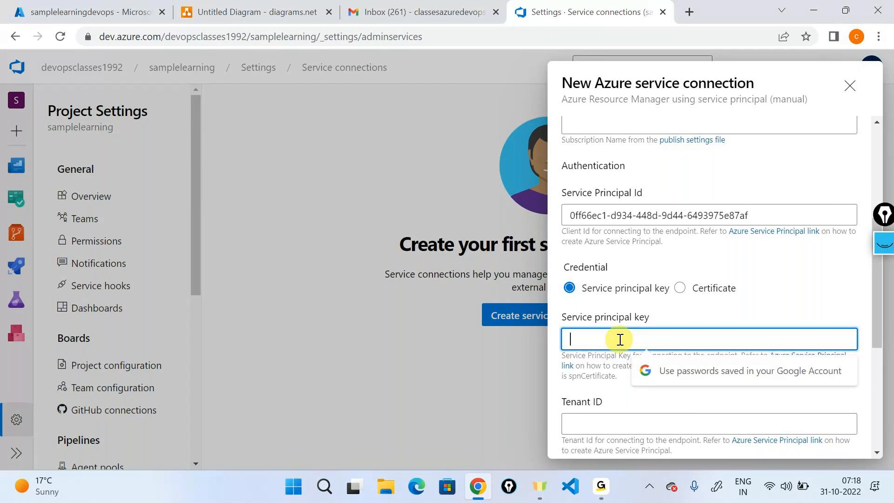
left_click(83, 10)
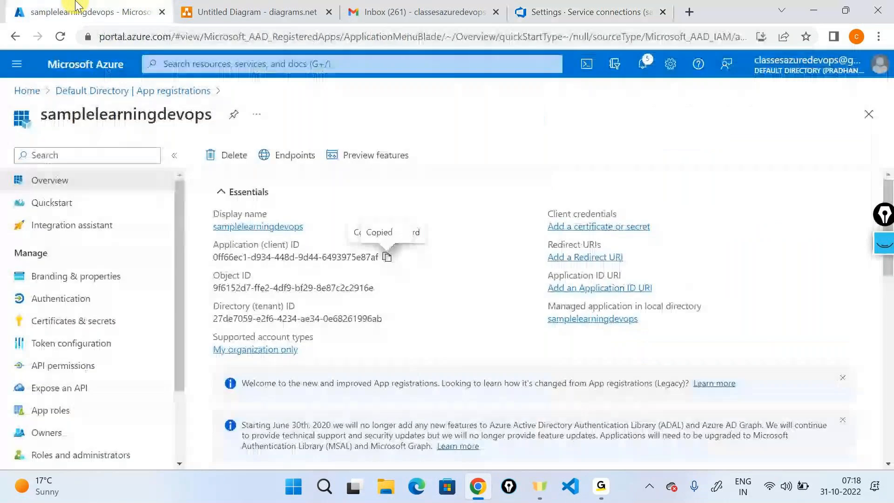
- Add client secret 'devopssecret' to samplelearningdevops and copy its value
scroll(122, 228, "down", 1)
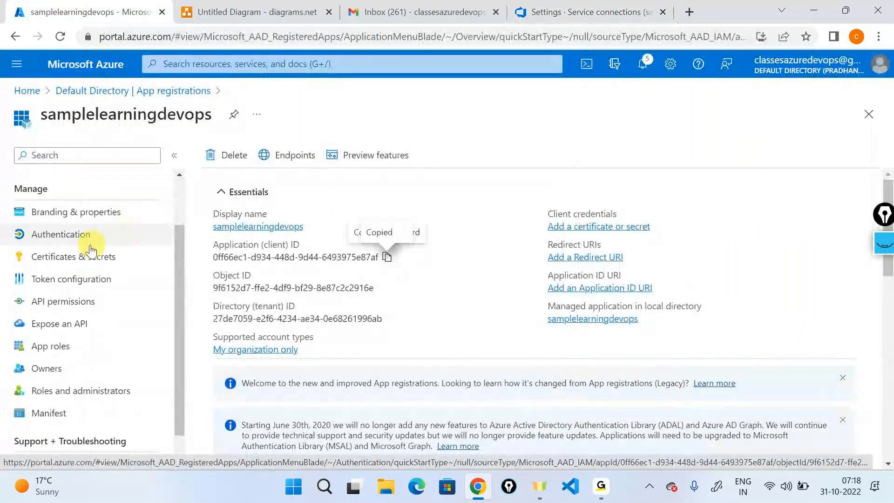
left_click(74, 264)
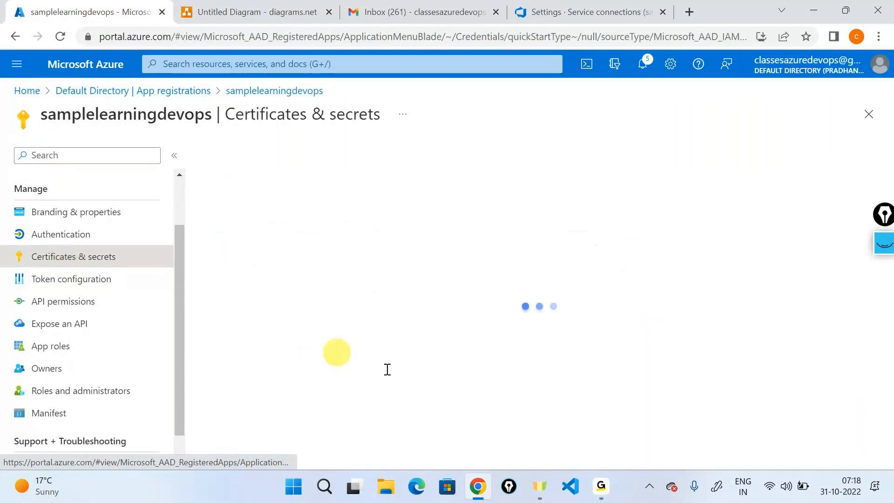
left_click(269, 359)
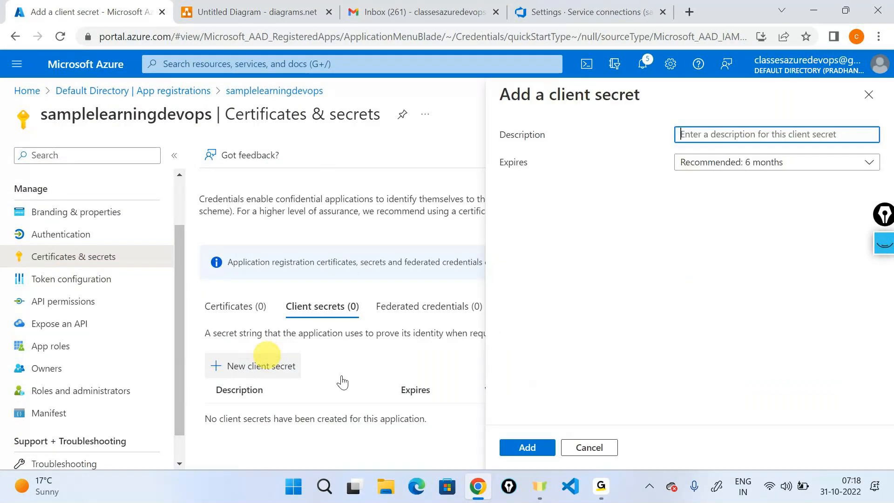
left_click(729, 126)
type("dev")
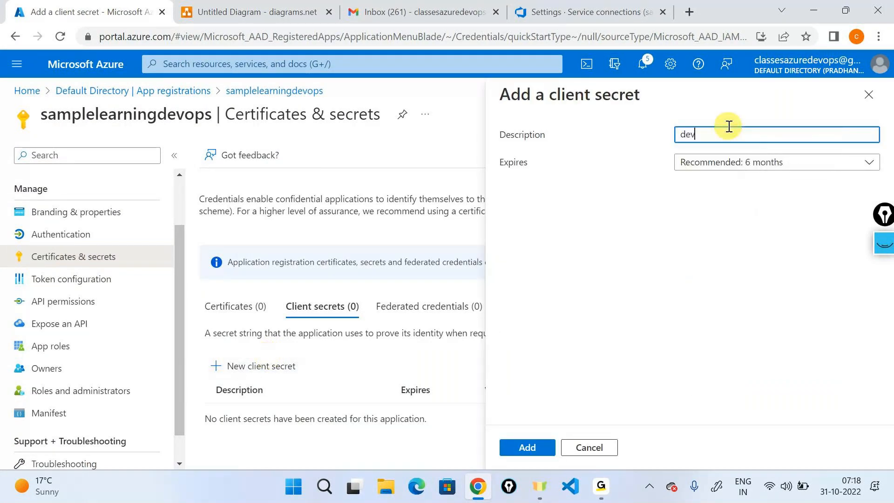
type("opssecret")
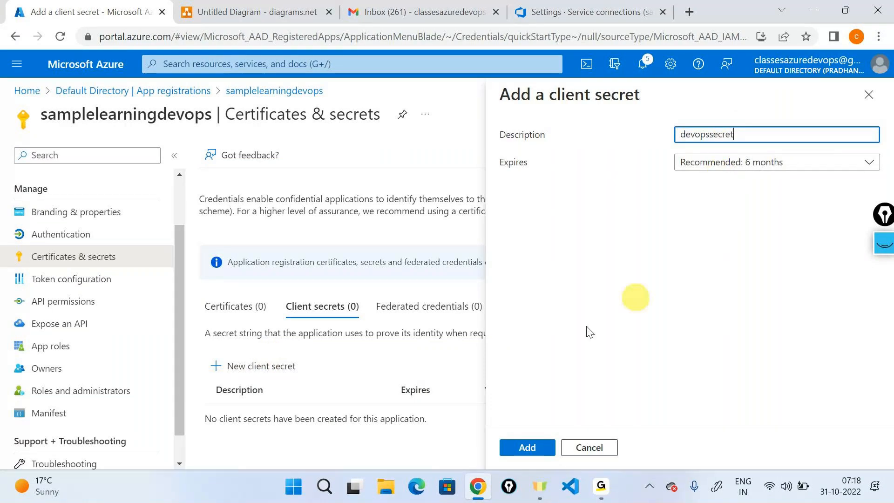
left_click(528, 447)
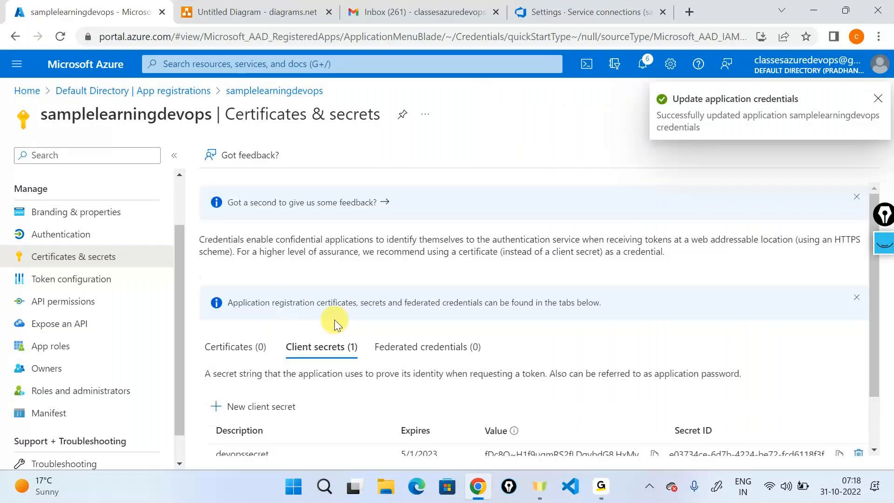
scroll(335, 320, "down", 1)
scroll(335, 319, "down", 1)
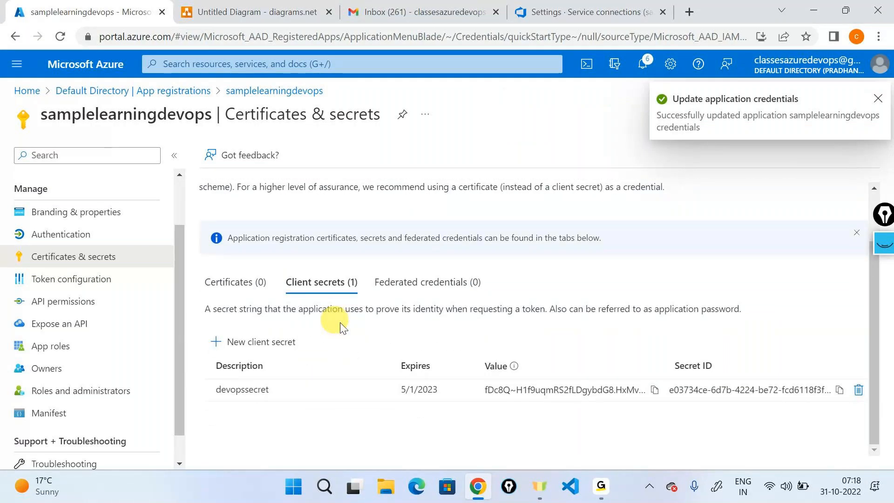
left_click(655, 391)
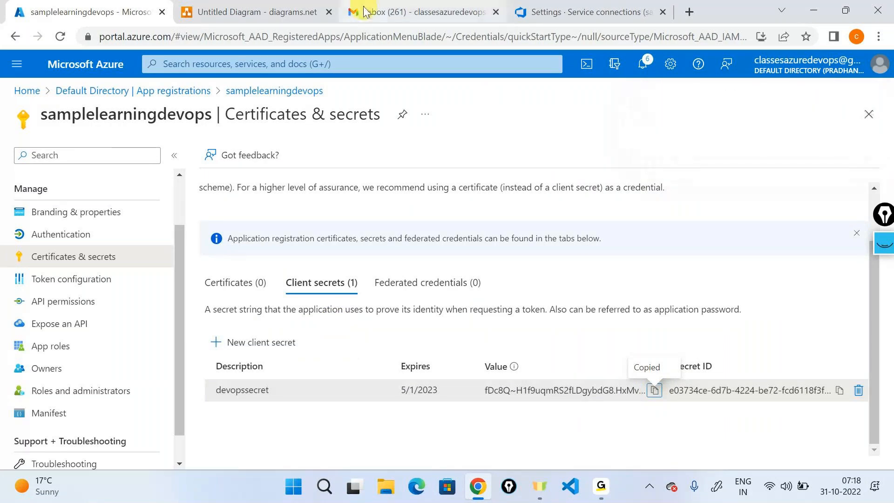
left_click(598, 10)
- Paste the secret into Service principal key and click into the Tenant ID field
key("ctrl+v")
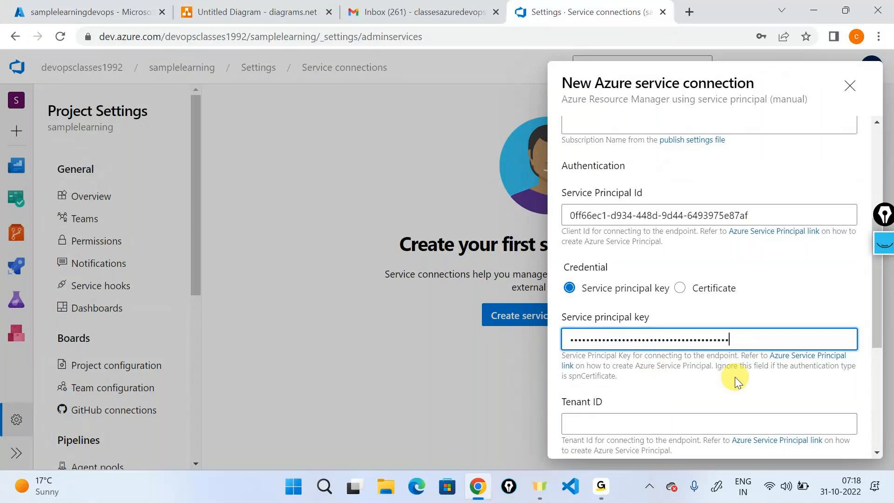
scroll(735, 377, "down", 3)
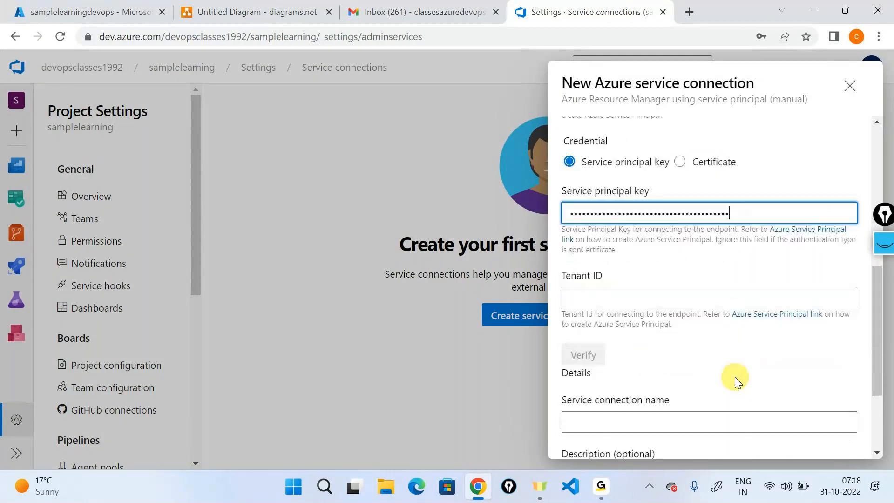
left_click(631, 305)
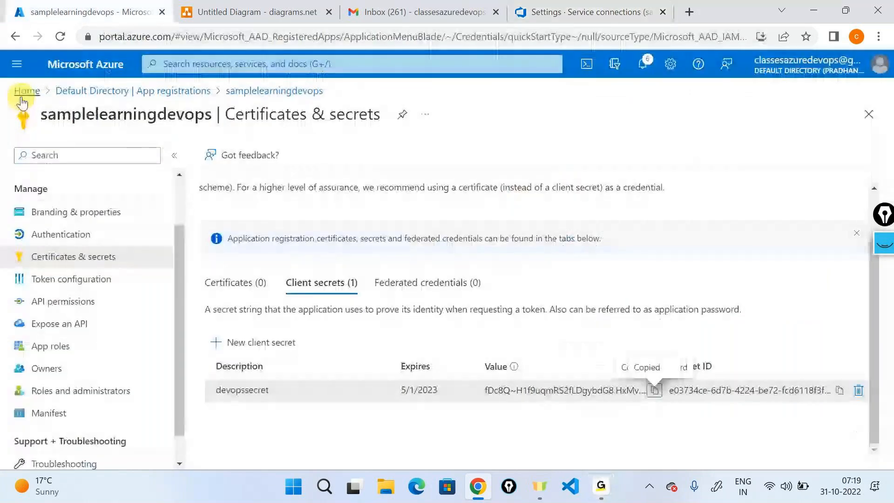
left_click(22, 92)
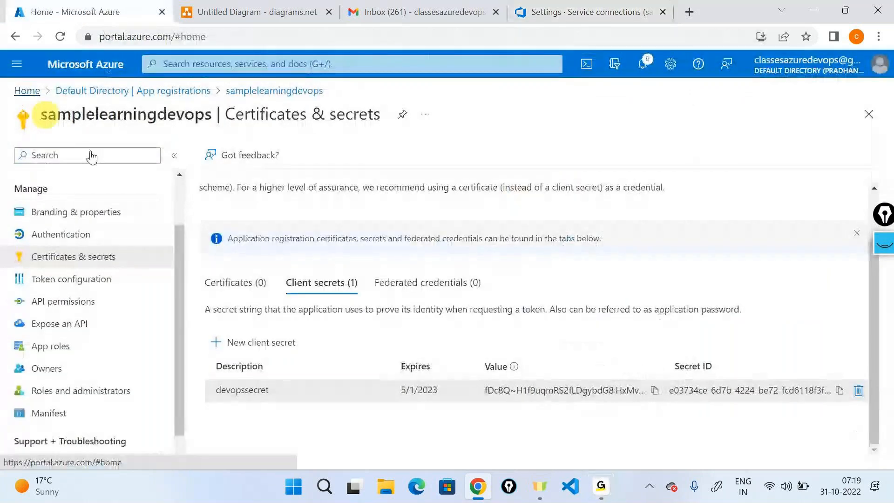
- Copy the Default Directory's Tenant ID into the form's Tenant ID field
left_click(175, 154)
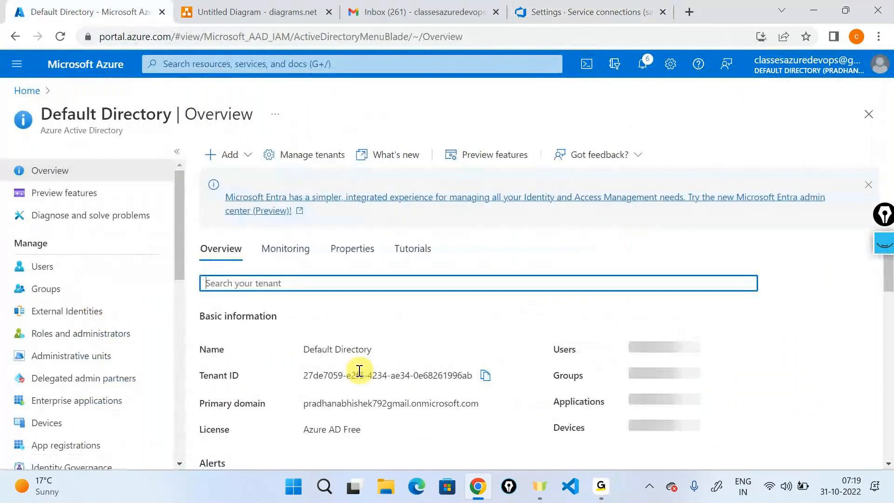
triple_click(353, 375)
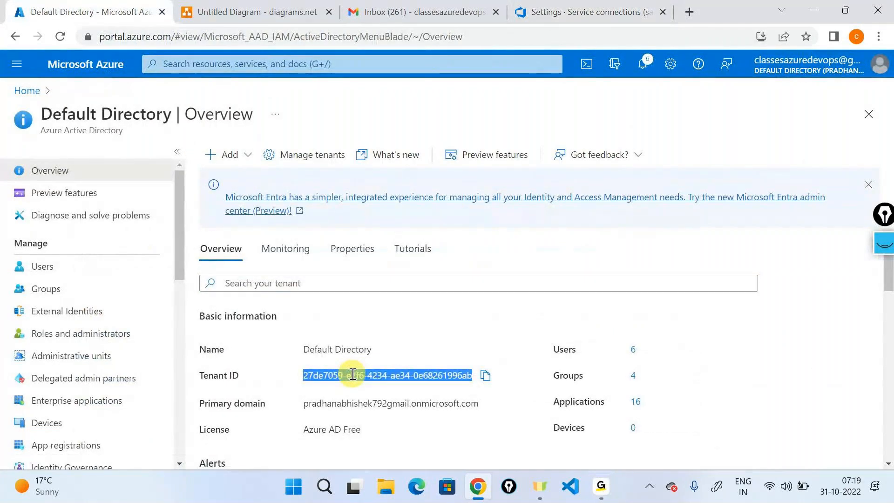
left_click(582, 11)
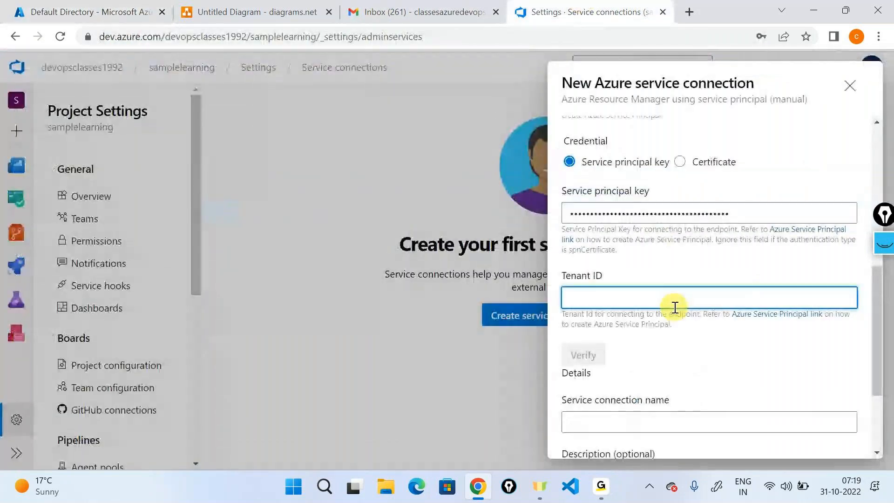
key("ctrl+v")
left_click(756, 382)
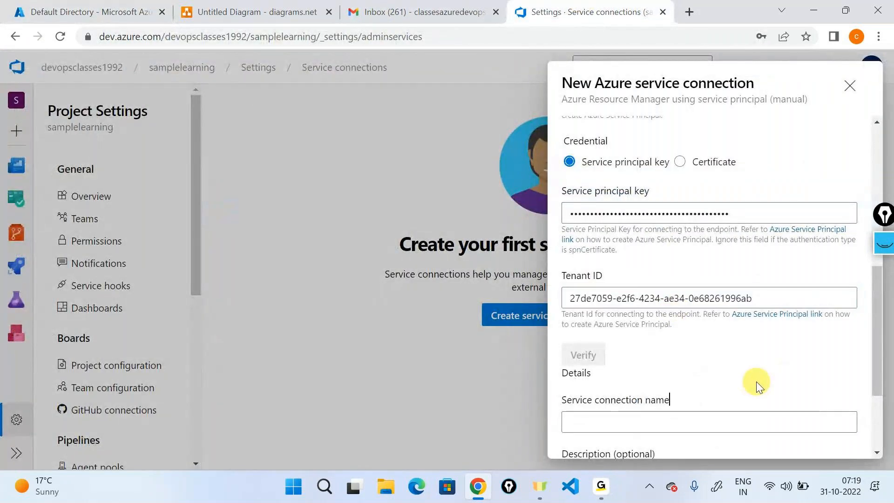
- Name the service connection 'sampleconnection'
scroll(757, 381, "down", 2)
scroll(757, 382, "down", 1)
left_click(652, 313)
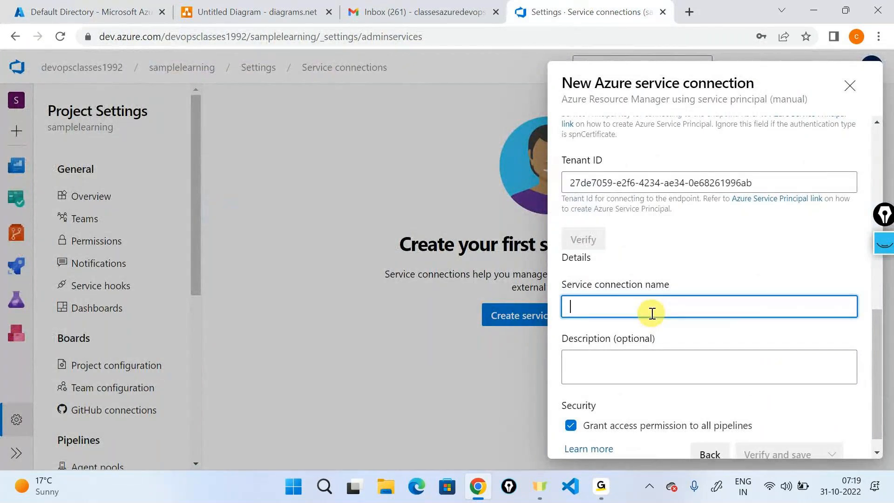
type("sampleco")
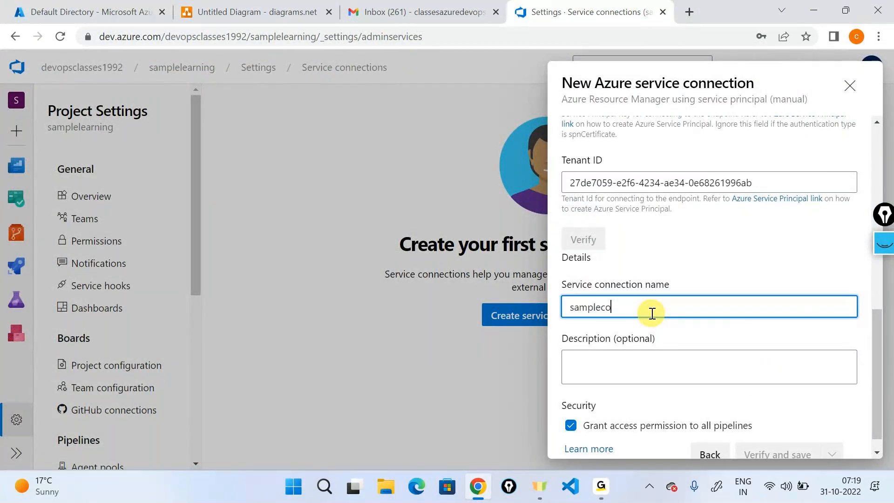
type("nnection")
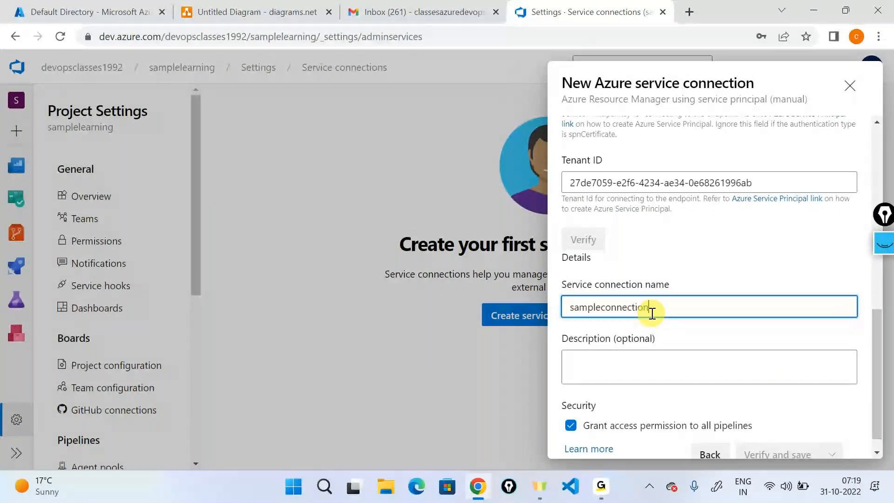
scroll(652, 313, "up", 1)
scroll(652, 313, "up", 6)
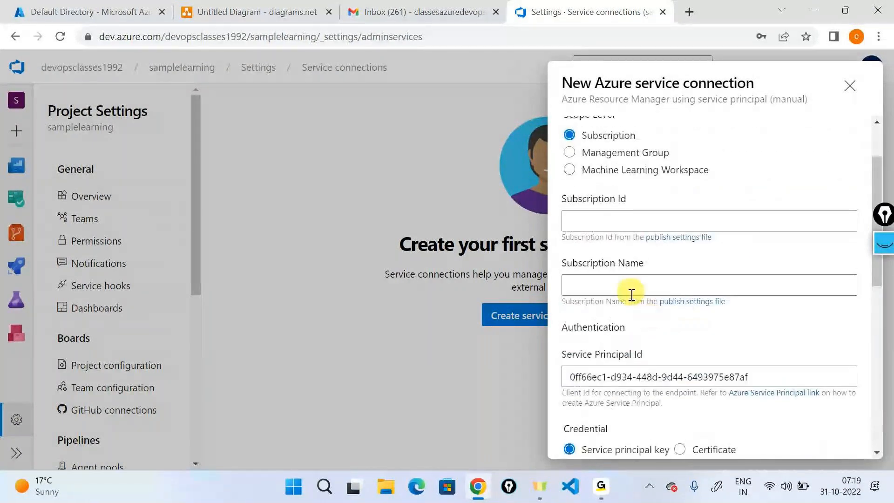
- Copy the Visual Studio Enterprise Subscription's ID from the Azure portal into Subscription Id
left_click(610, 223)
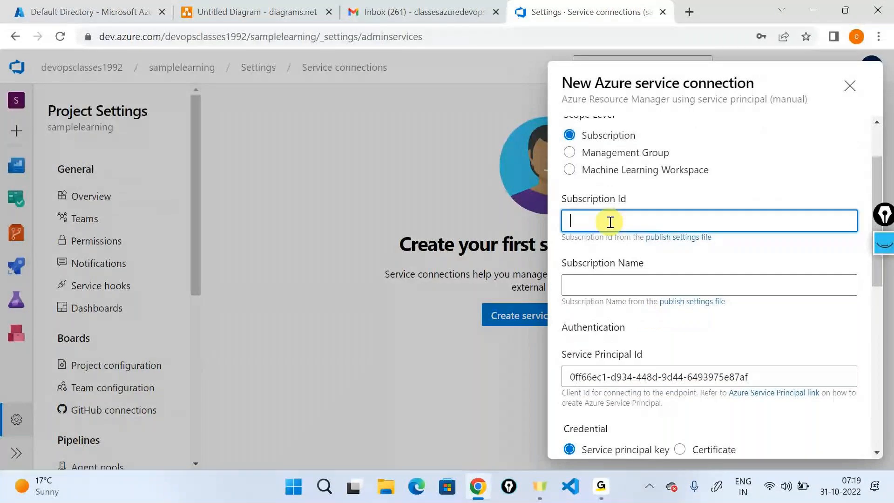
left_click(614, 285)
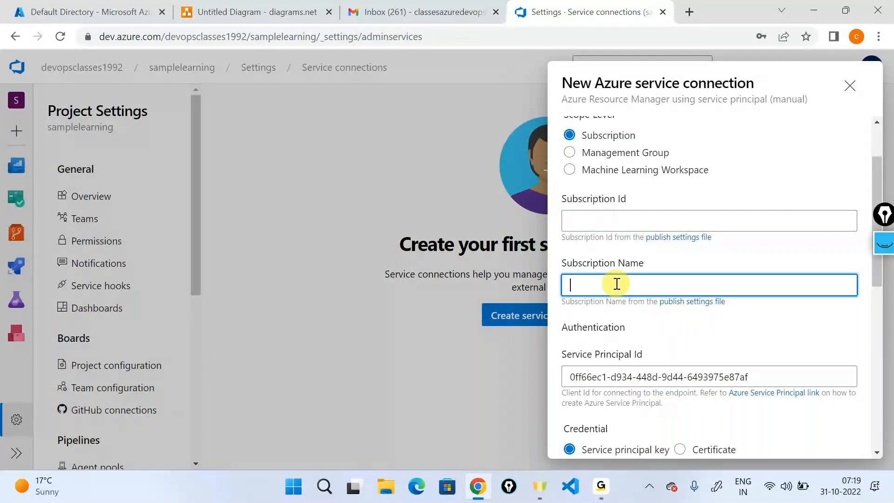
left_click(66, 10)
left_click(23, 91)
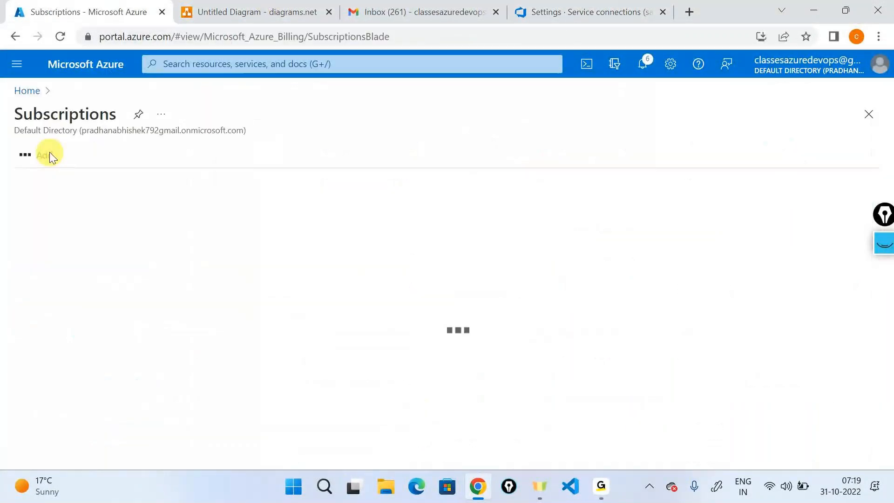
left_click(68, 258)
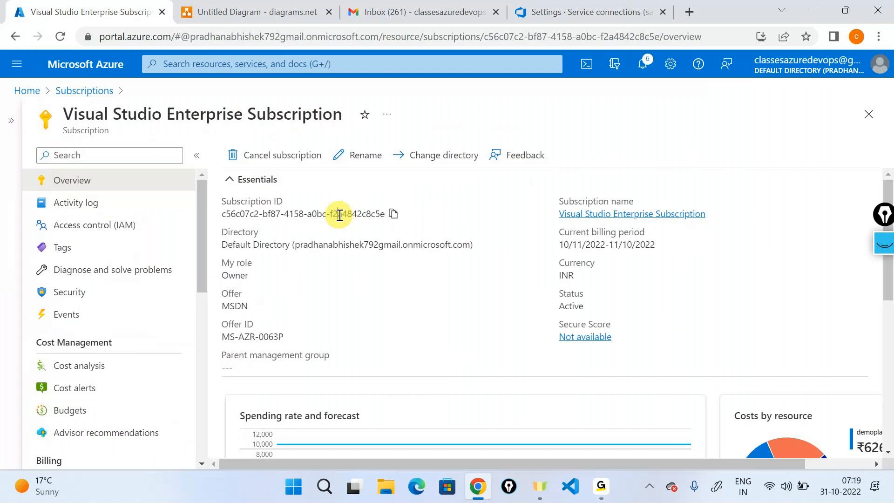
left_click(590, 11)
left_click(657, 221)
type("c56c07c2-bf87-4158-a0bc-f2a4842c8c5e")
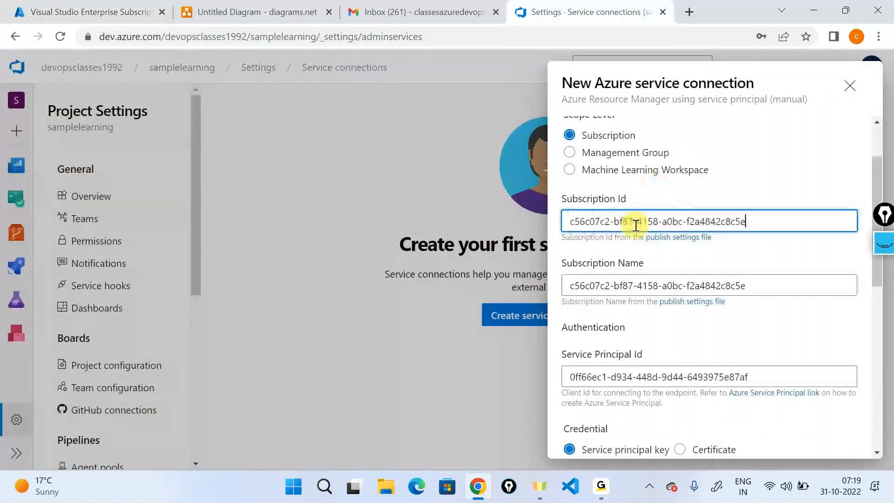
- Replace the mis-pasted Subscription Name with the copied name, Visual Studio Enterprise Subscription
triple_click(736, 282)
key("BackSpace")
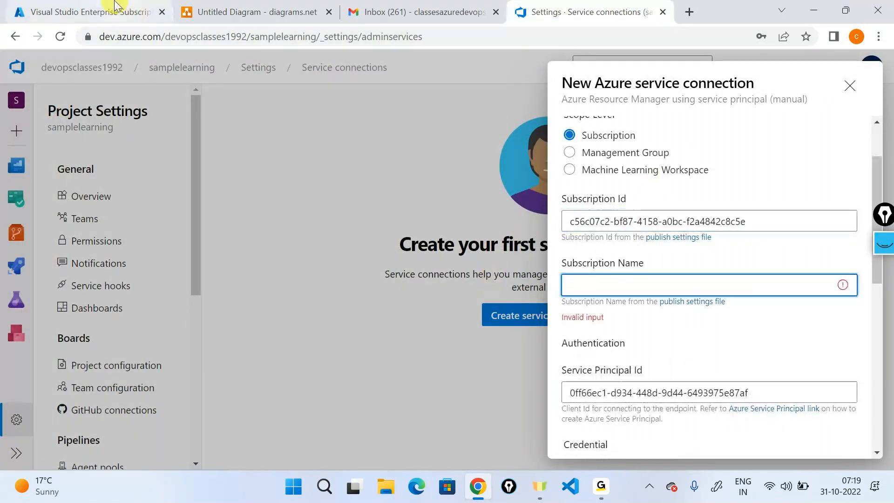
left_click(115, 5)
triple_click(239, 114)
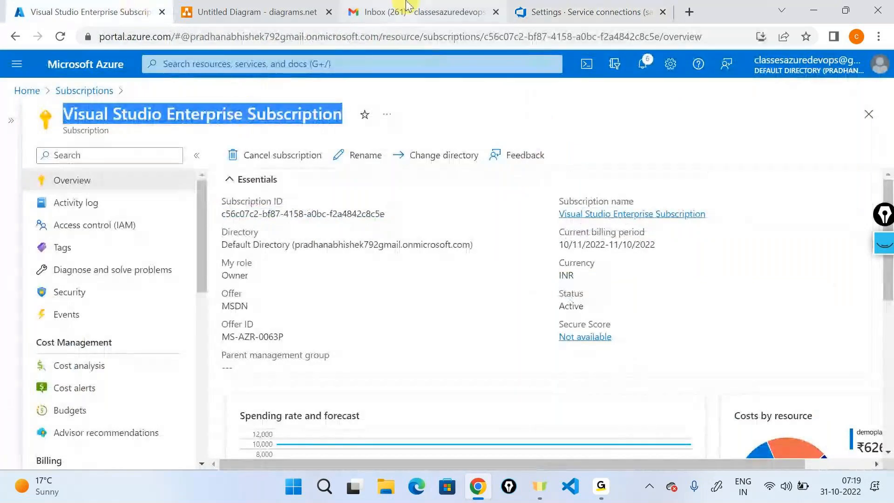
key("ctrl+c")
left_click(517, 10)
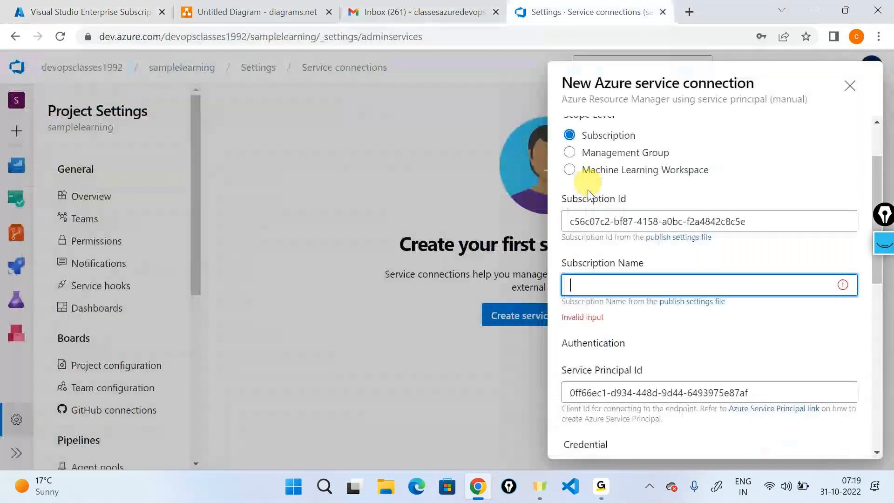
key("ctrl+v")
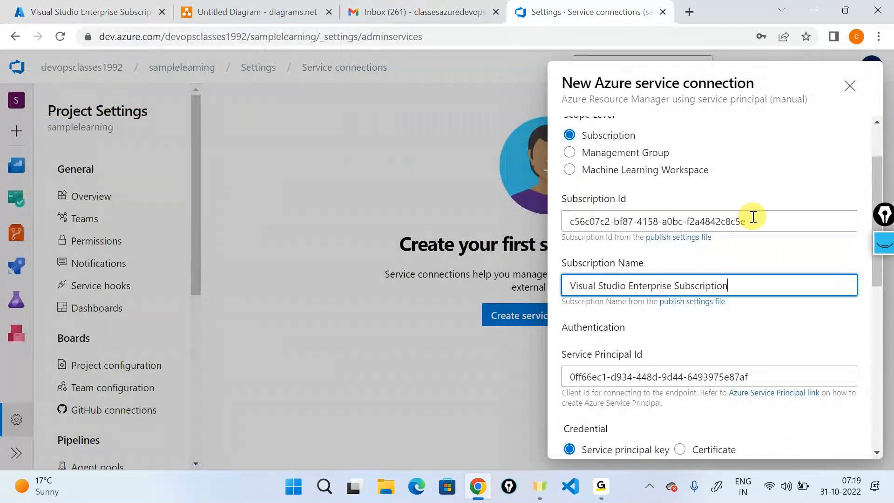
scroll(751, 216, "up", 2)
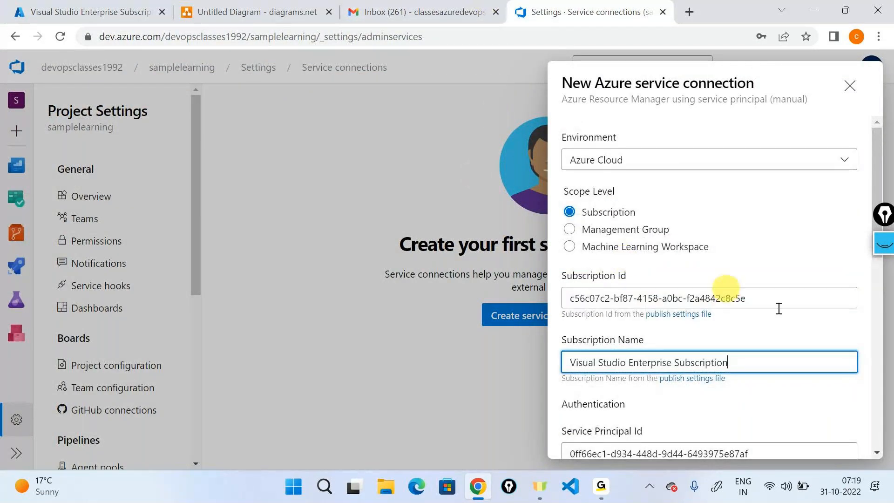
- Review the form down to Tenant ID and the connection name sampleconnection, then revisit the subscription overview
left_click(884, 248)
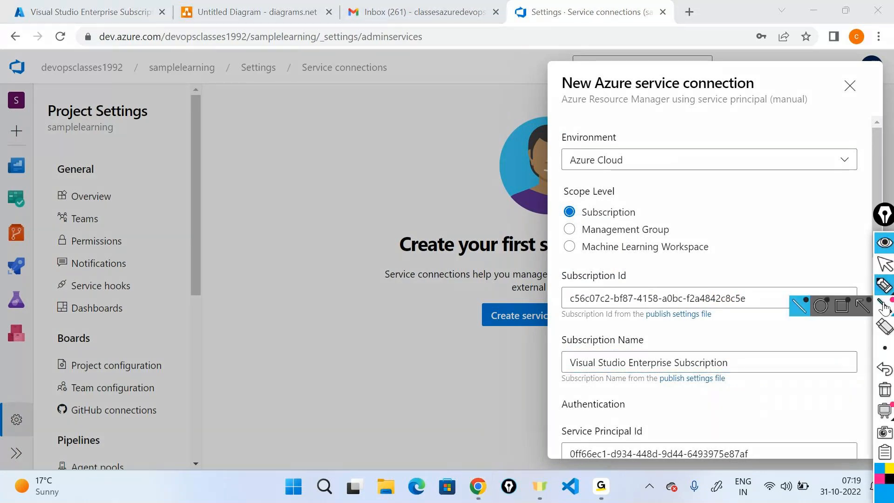
left_click(884, 302)
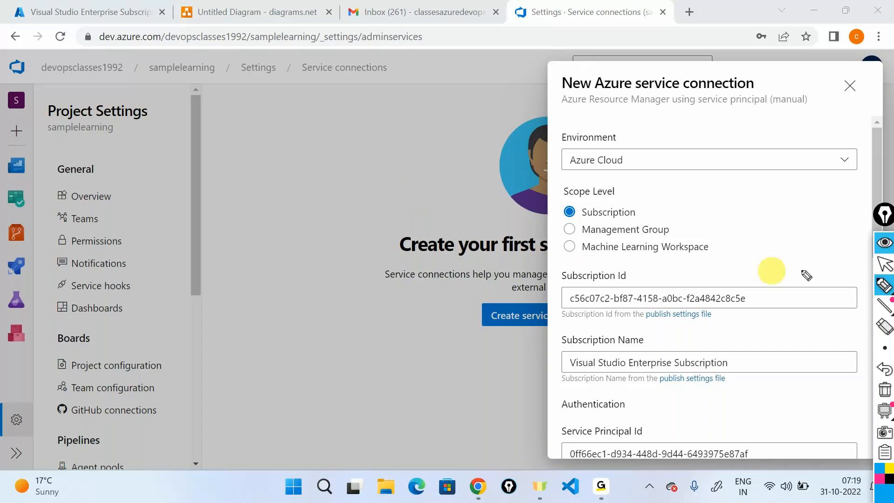
left_click(885, 215)
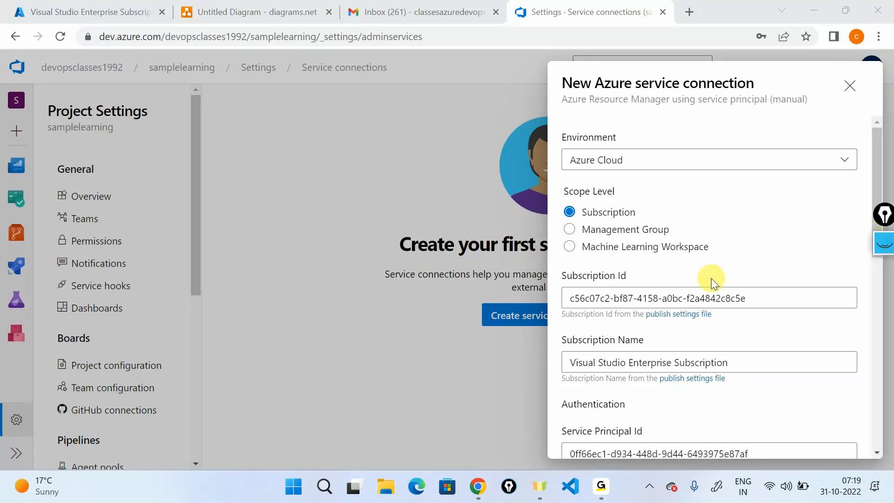
scroll(711, 278, "down", 1)
scroll(712, 278, "down", 1)
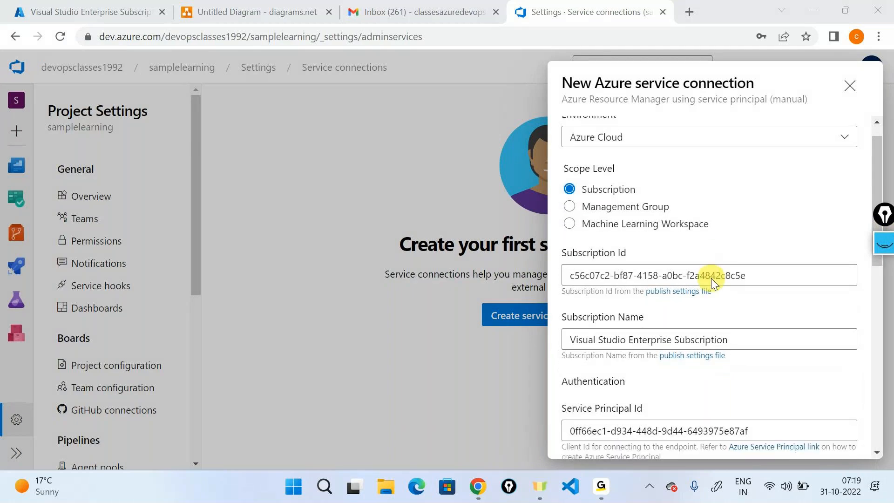
scroll(711, 278, "down", 2)
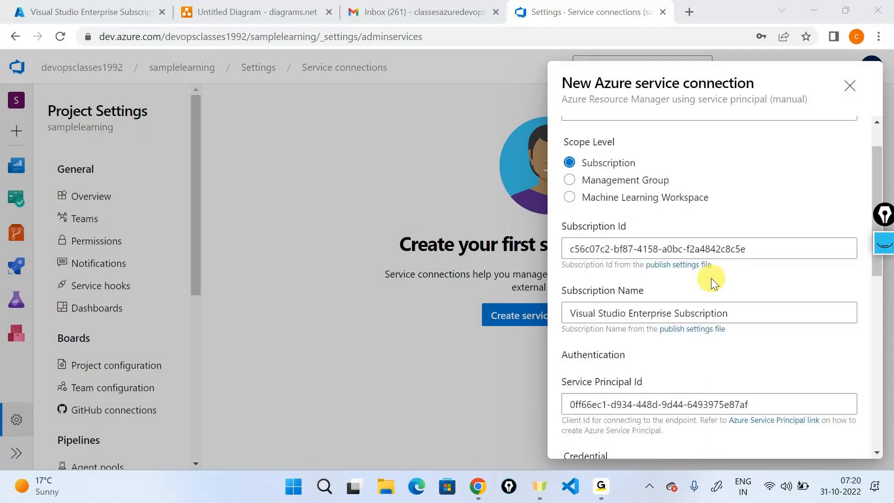
scroll(711, 278, "down", 3)
scroll(711, 278, "down", 3)
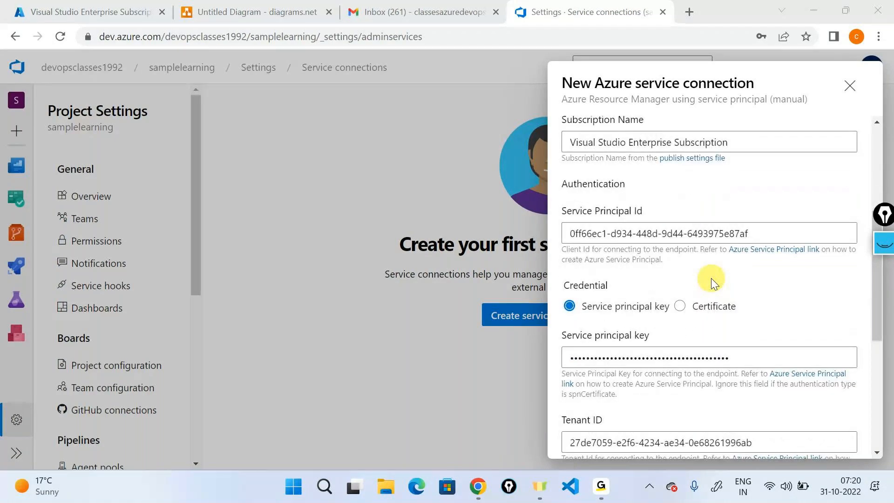
scroll(711, 278, "down", 5)
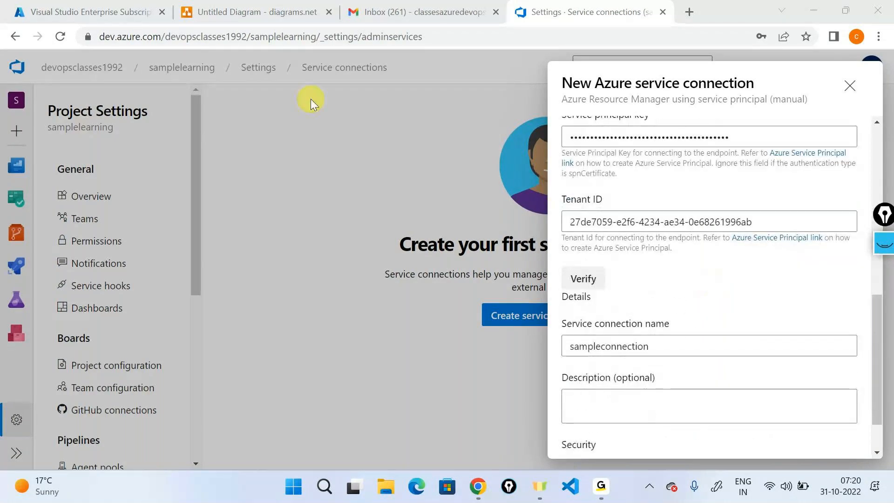
left_click(110, 7)
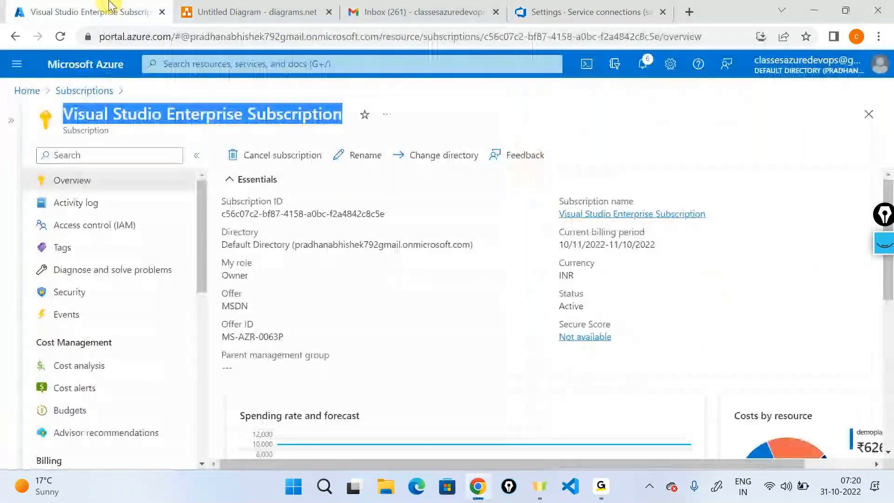
- Start a role assignment in the subscription's Access control (IAM) and choose the Contributor role
left_click(432, 102)
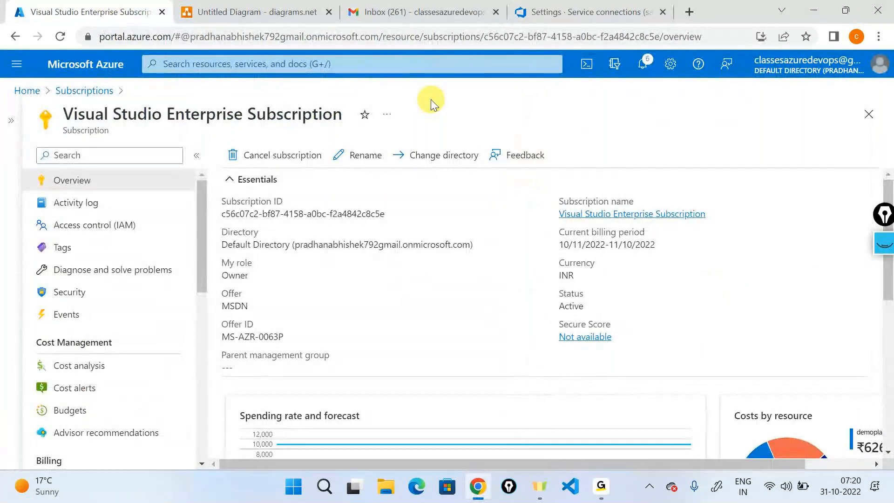
left_click(93, 225)
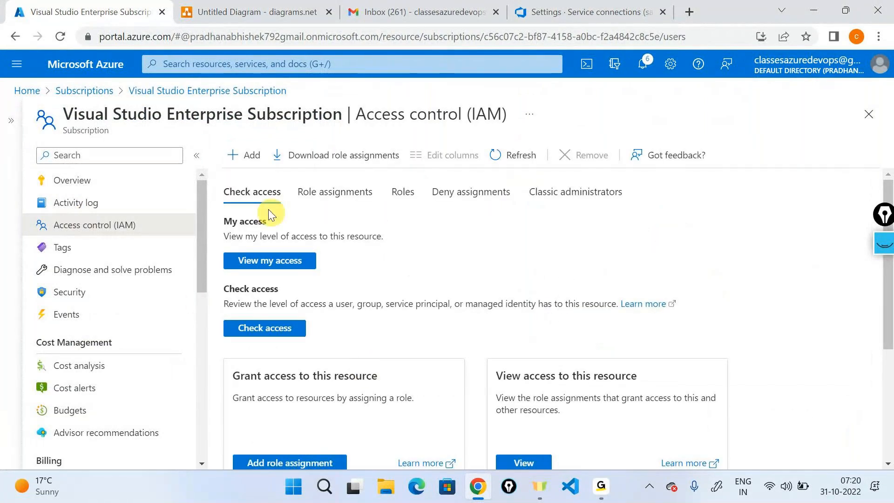
left_click(248, 153)
left_click(301, 182)
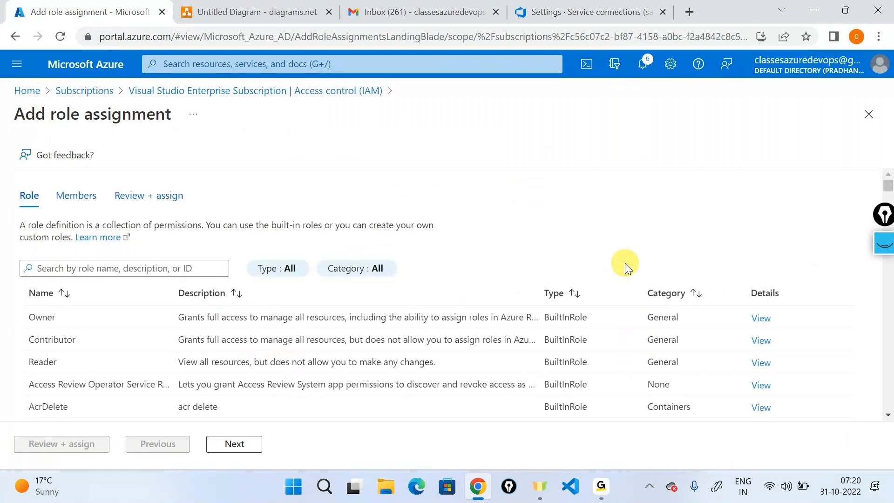
left_click(68, 341)
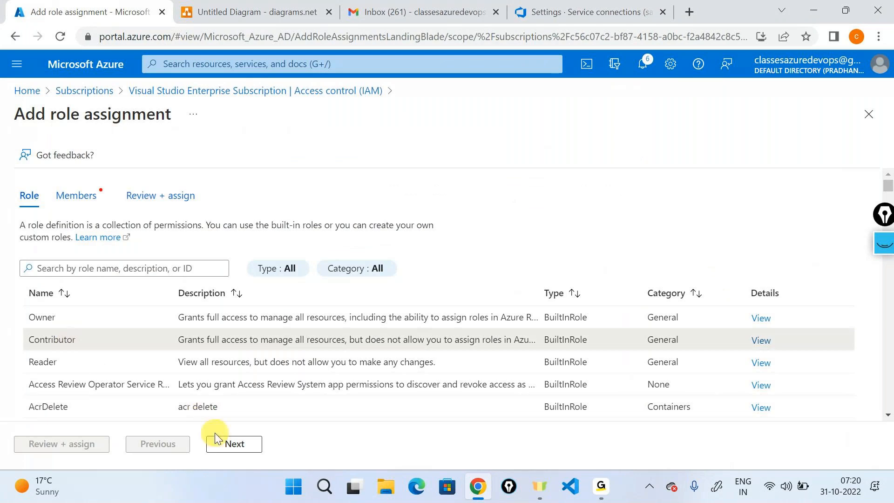
left_click(220, 444)
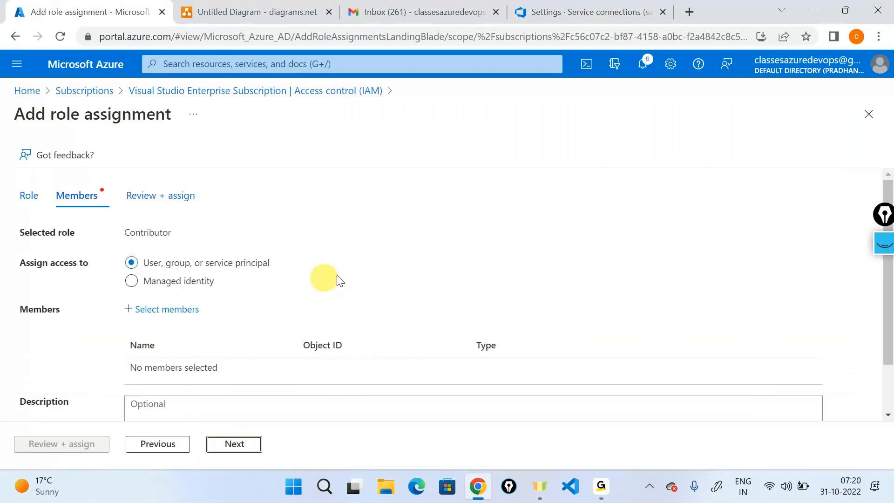
left_click(875, 246)
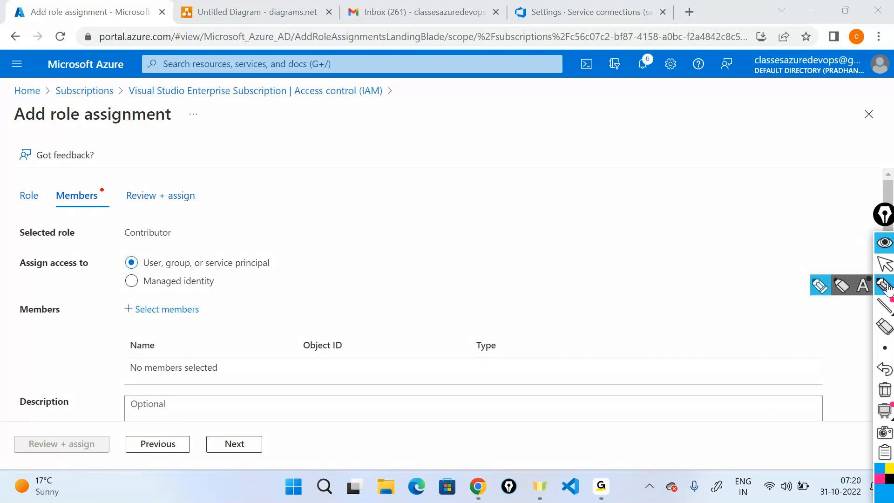
mouse_move(232, 224)
left_mouse_down()
mouse_move(236, 258)
mouse_move(244, 247)
mouse_move(280, 260)
mouse_move(210, 266)
left_mouse_up()
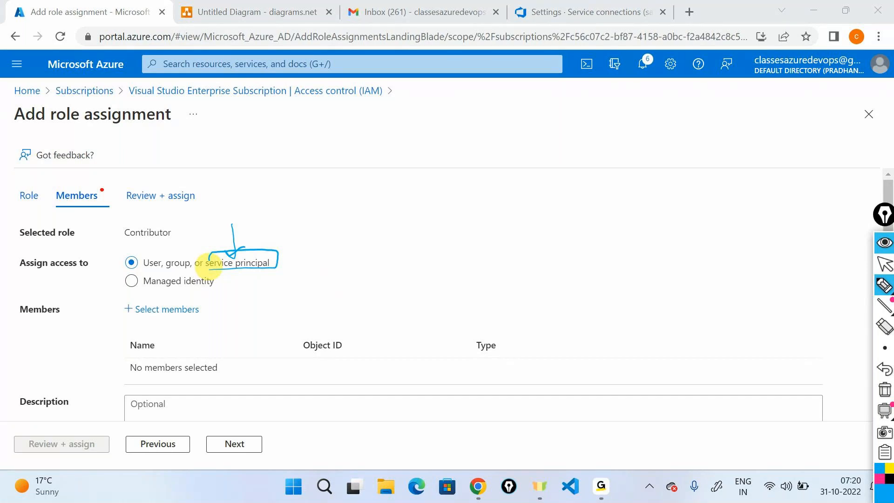
left_click(885, 389)
left_click(877, 248)
- Select samplelearningdevops as the member and submit the Contributor role assignment
left_click(180, 309)
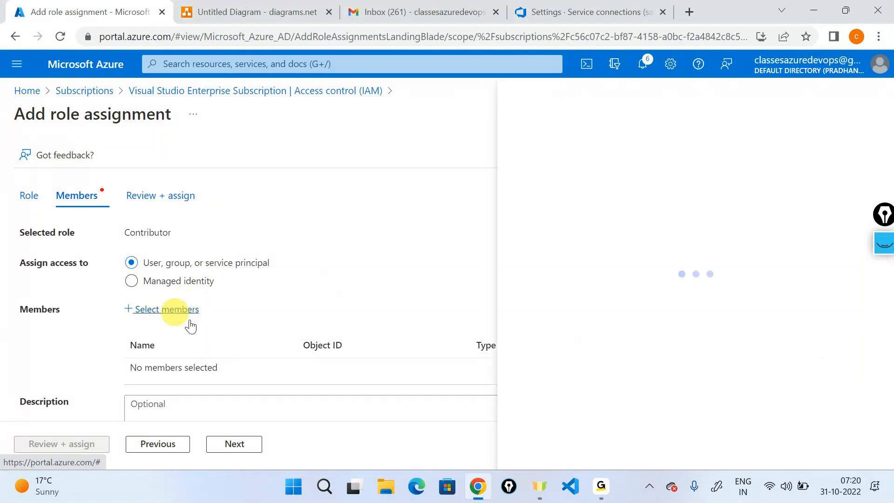
left_click(632, 158)
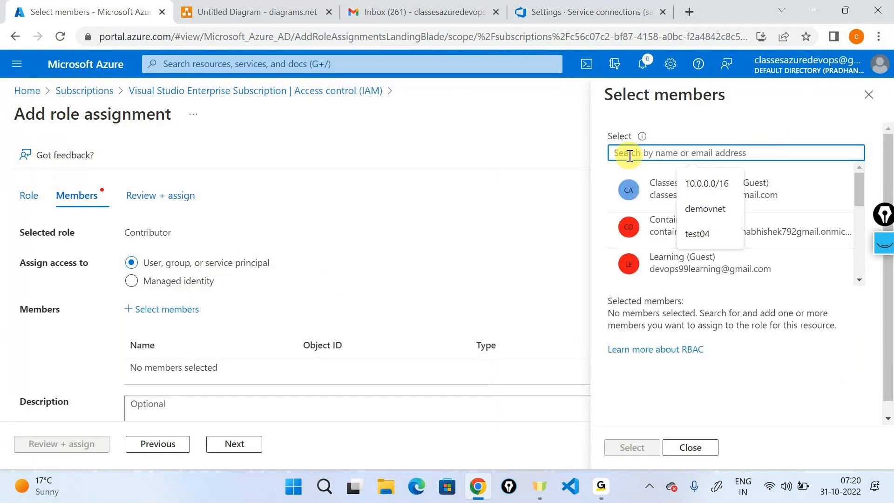
type("sample")
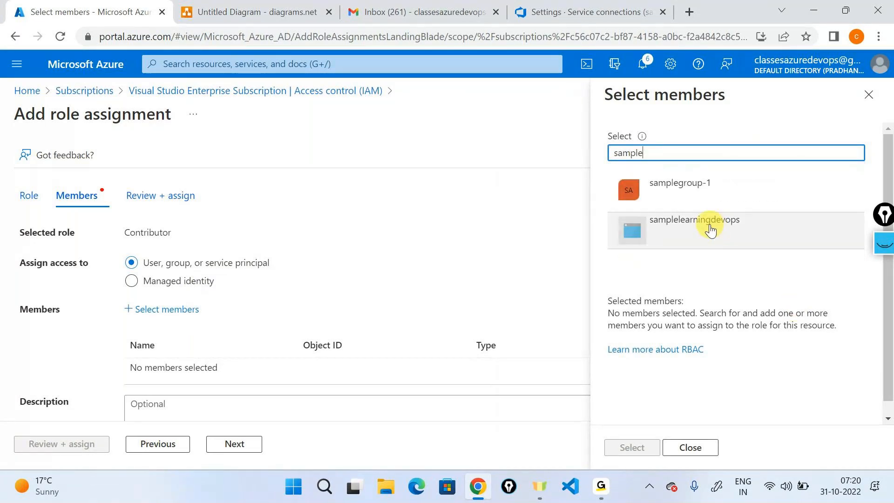
left_click(708, 229)
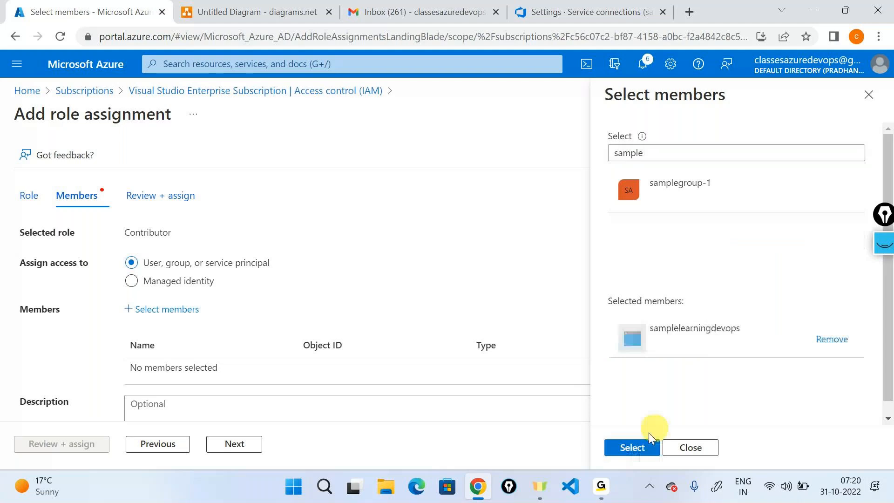
left_click(639, 447)
scroll(276, 331, "down", 2)
left_click(40, 445)
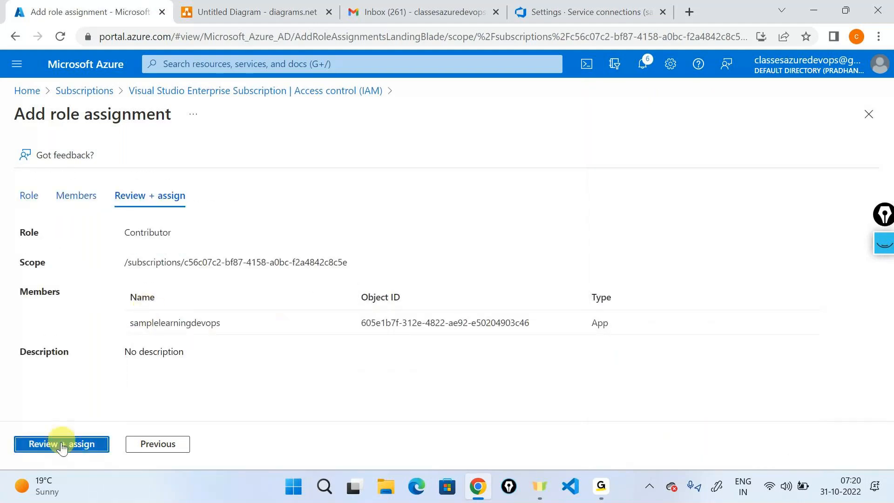
left_click(60, 442)
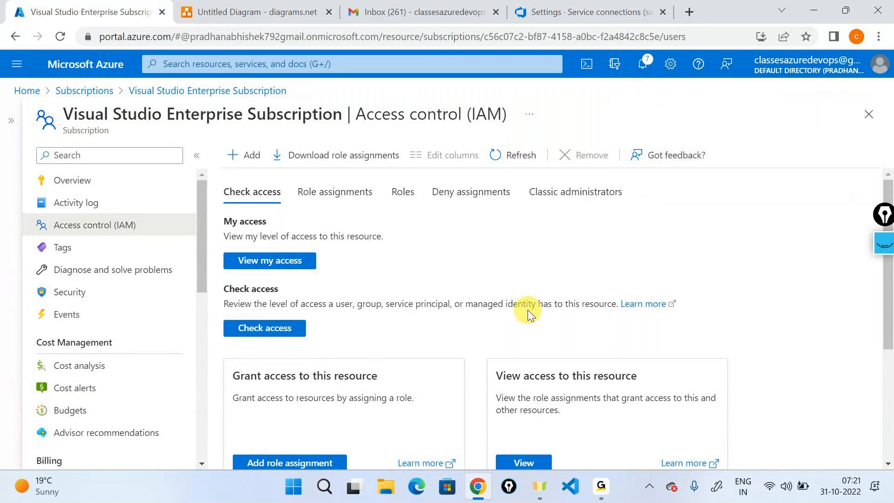
left_click(583, 12)
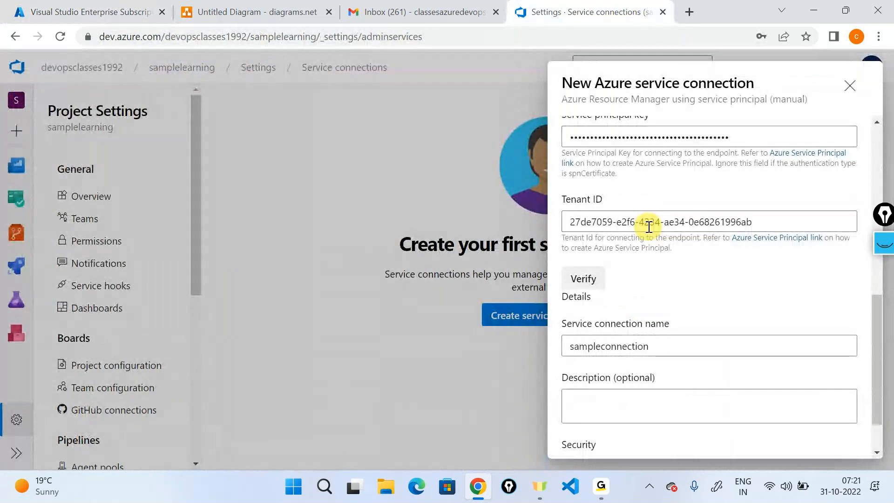
key("ctrl+1")
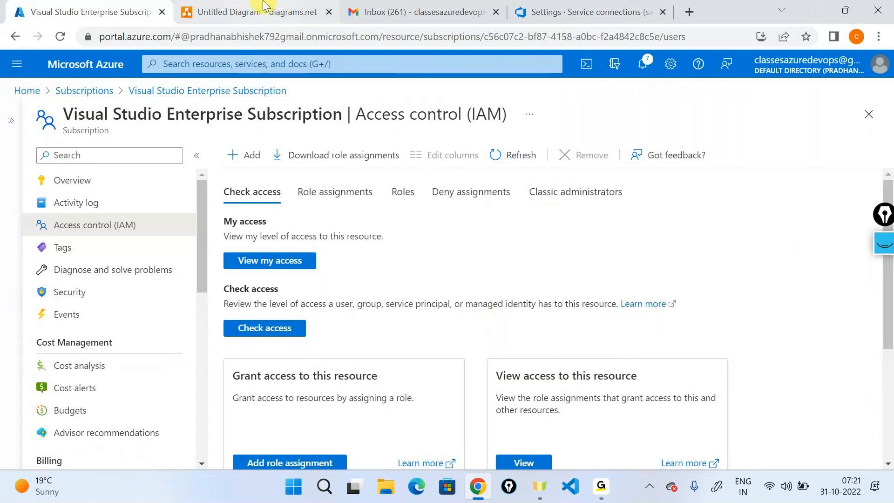
left_click(264, 7)
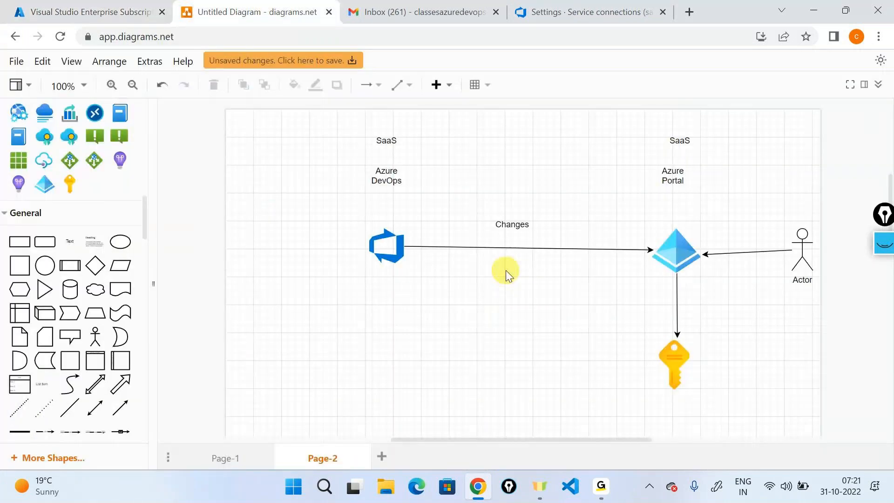
- Delete the Actor figure and its connector, and label the Azure DevOps icon 'Service Connection'
left_click(749, 255)
key("Delete")
left_click(804, 263)
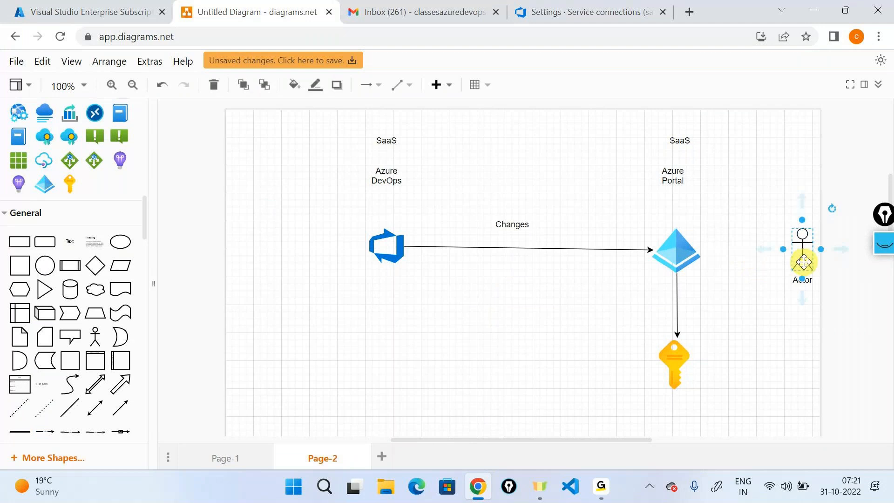
key("Delete")
left_click(396, 255)
left_click(667, 250)
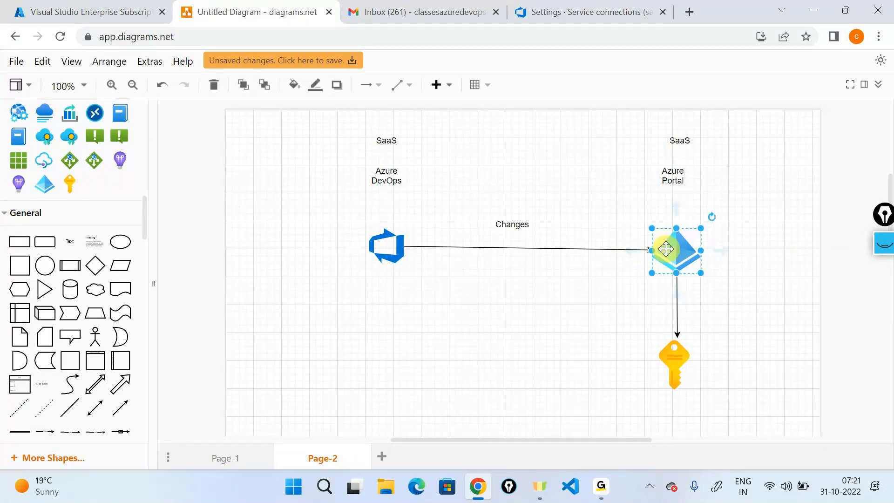
left_click_drag(73, 239, 375, 302)
double_click(375, 301)
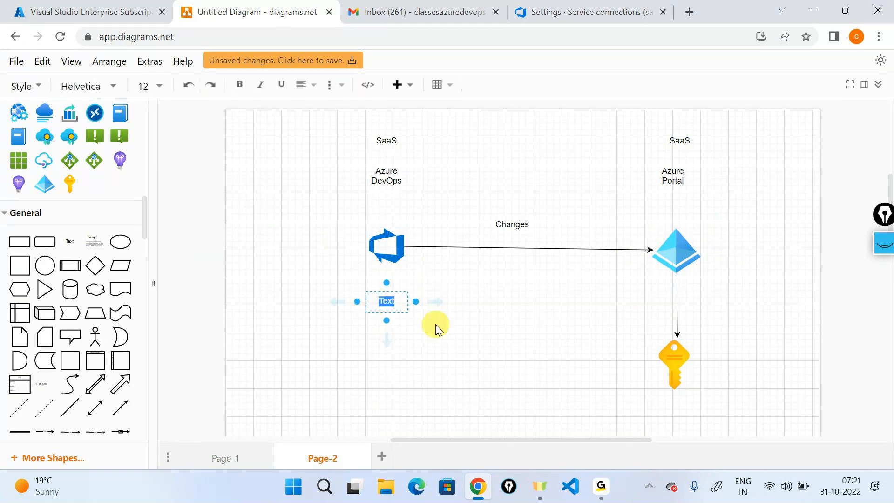
type("Service Co")
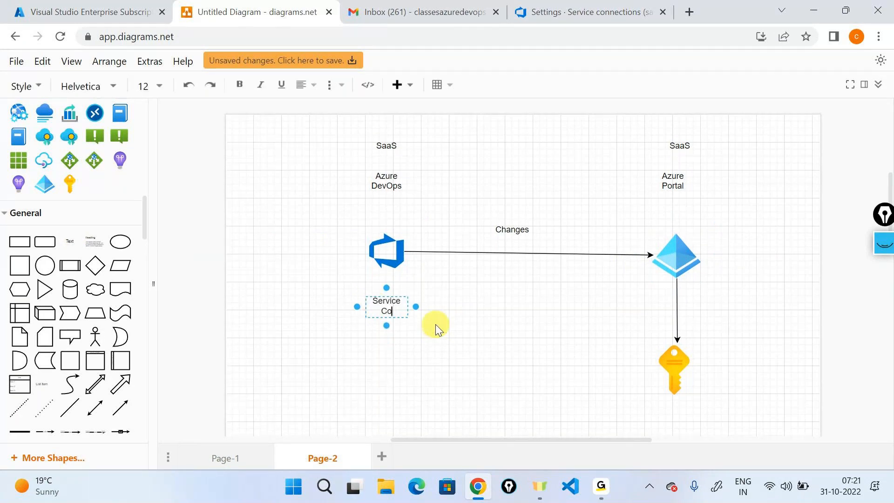
type("nnection")
- Add an 'App reg/Service Principal' label beside the Azure Portal icon
left_click_drag(70, 241, 728, 246)
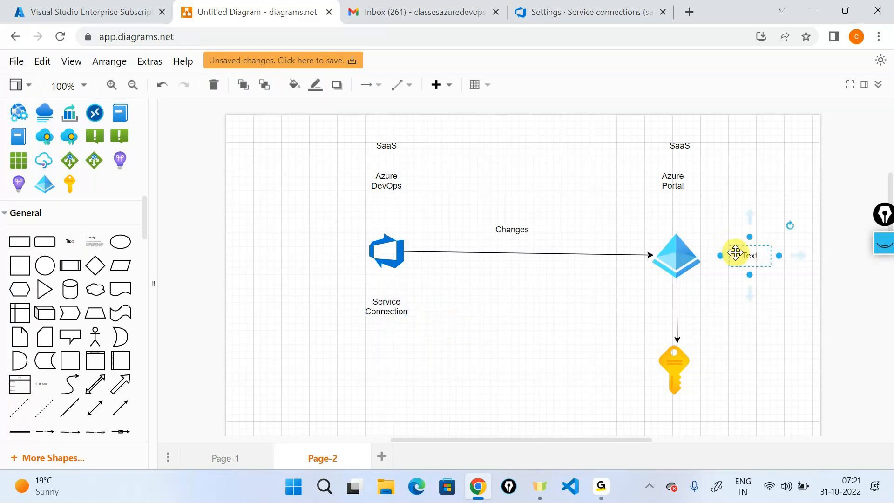
type("App reg")
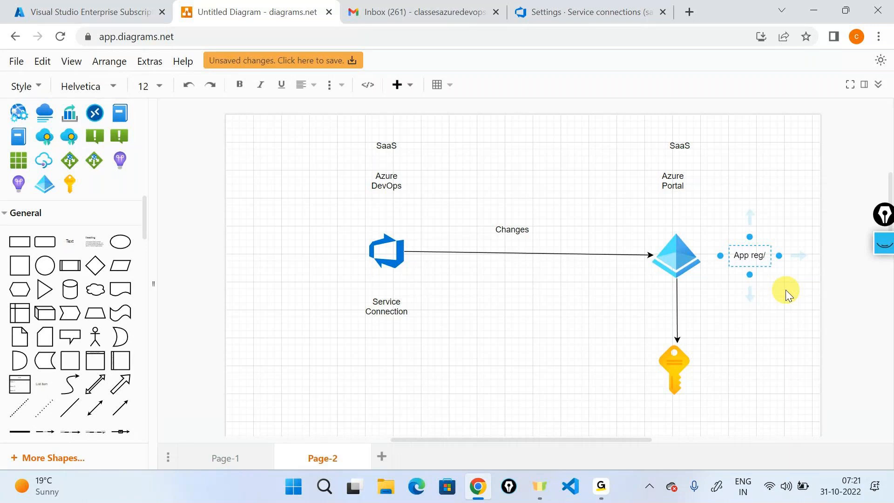
type("/Service")
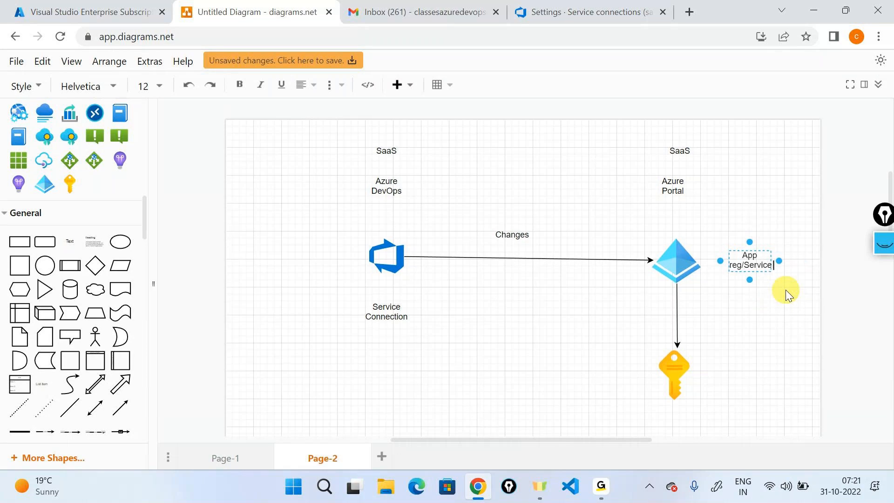
type(" Principal")
left_click(786, 290)
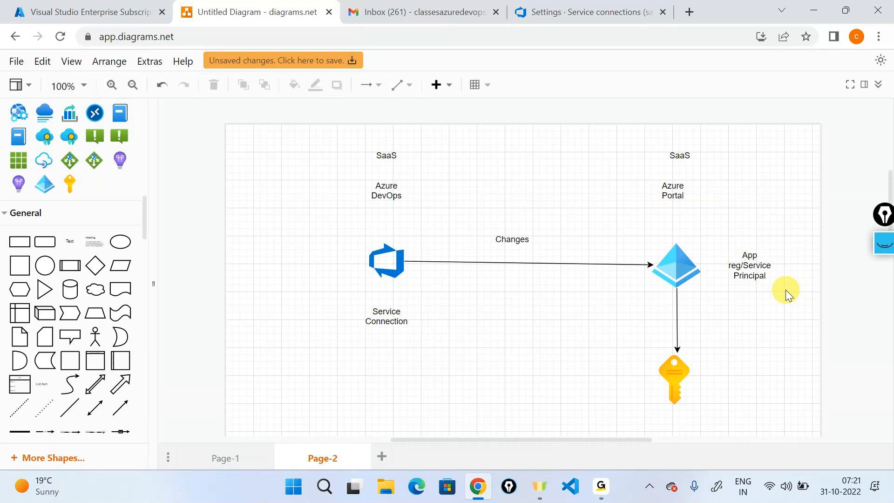
left_click(577, 11)
- Verify the sampleconnection details, then verify and save the connection
left_click(591, 285)
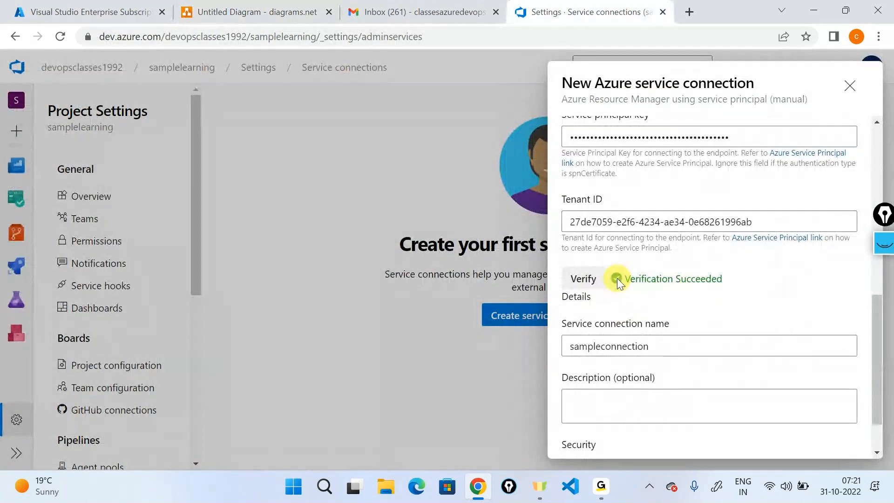
scroll(704, 389, "down", 2)
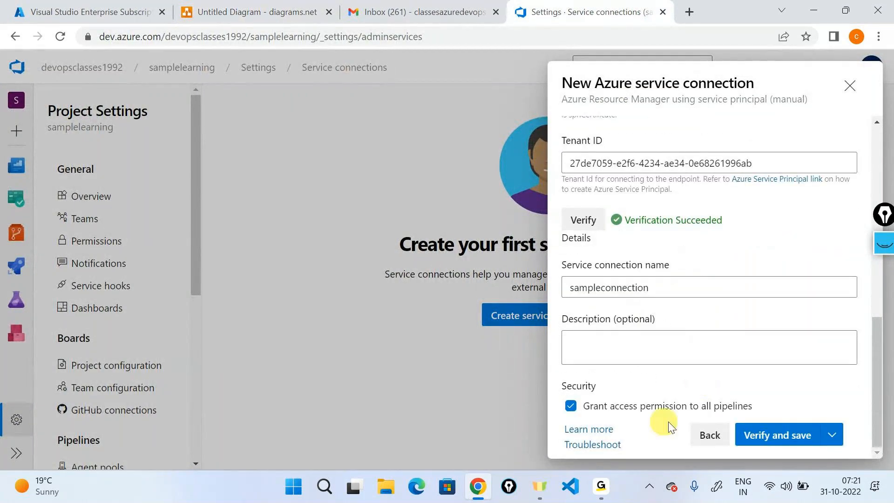
left_click(778, 438)
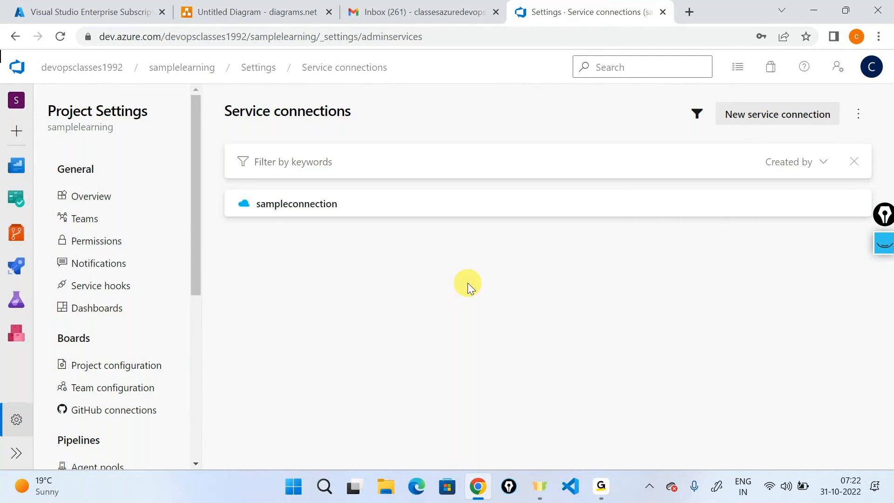
left_click(885, 243)
left_click(885, 285)
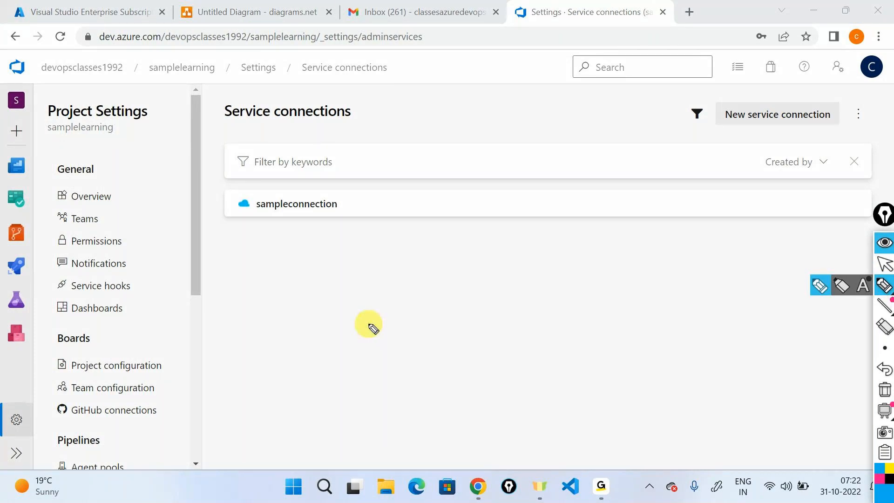
mouse_move(308, 214)
left_mouse_down()
mouse_move(356, 243)
mouse_move(353, 253)
mouse_move(525, 235)
left_mouse_up()
mouse_move(417, 280)
left_mouse_down()
mouse_move(472, 288)
mouse_move(475, 276)
mouse_move(501, 276)
left_mouse_up()
left_click_drag(394, 268, 519, 250)
left_click_drag(379, 316, 499, 286)
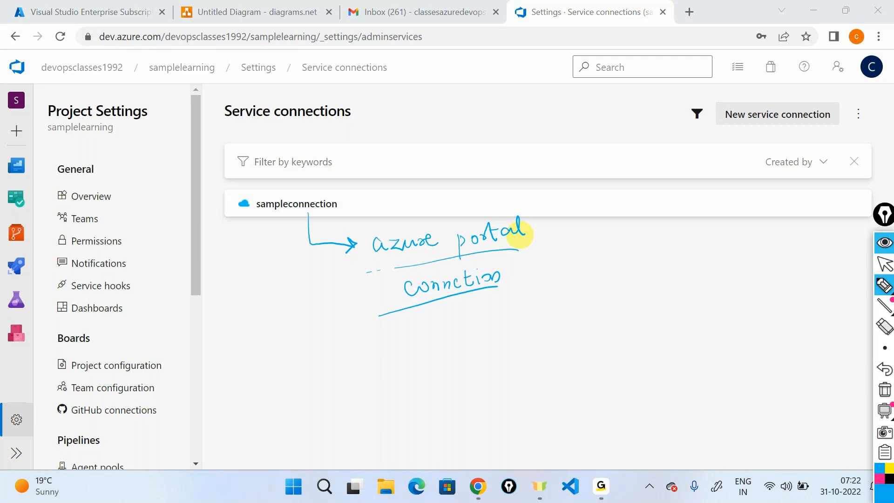
left_click(885, 389)
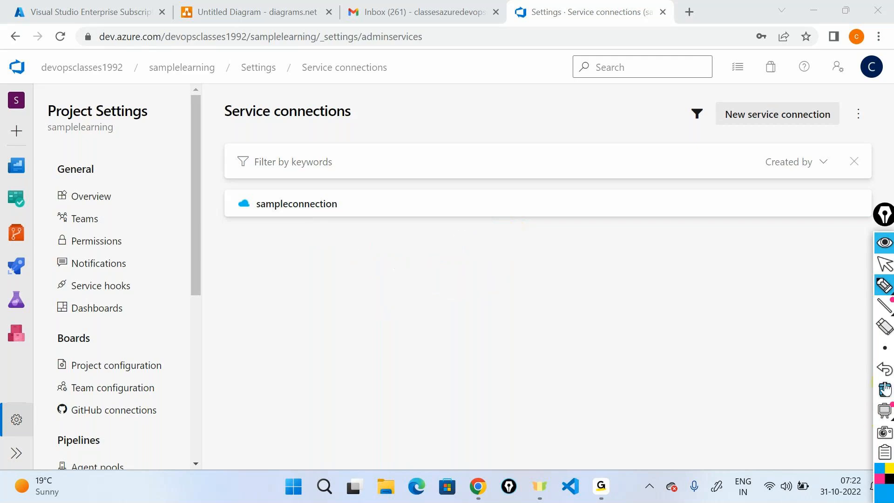
left_click(885, 240)
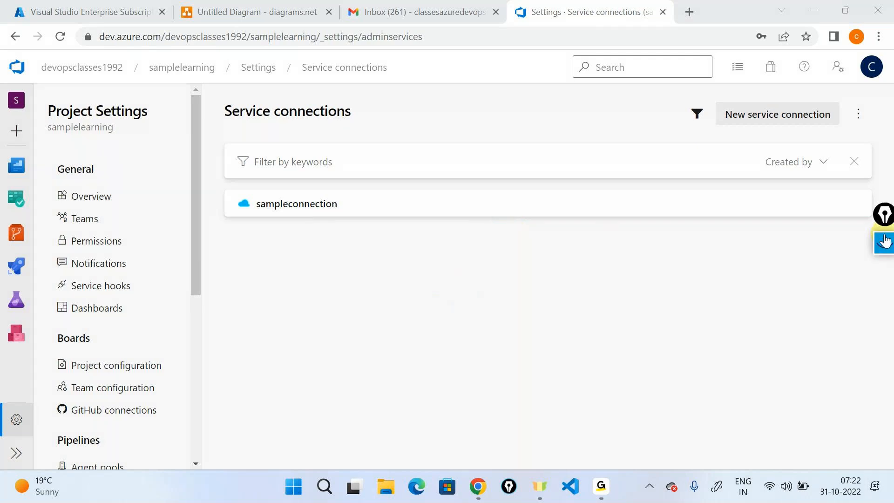
- Go through samplelearning's dotnetapplicationbuild run 20221028.6 summary to the empty Releases page
left_click(26, 72)
left_click(678, 225)
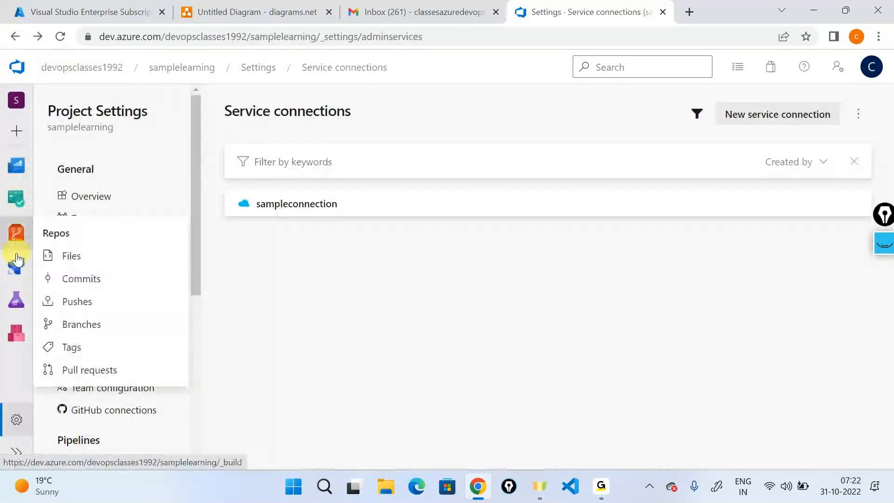
mouse_move(16, 259)
left_click(99, 290)
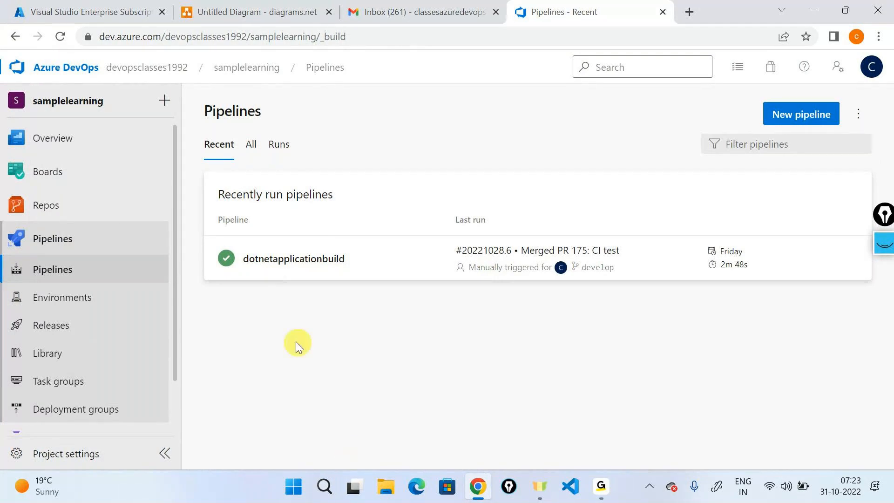
left_click(278, 262)
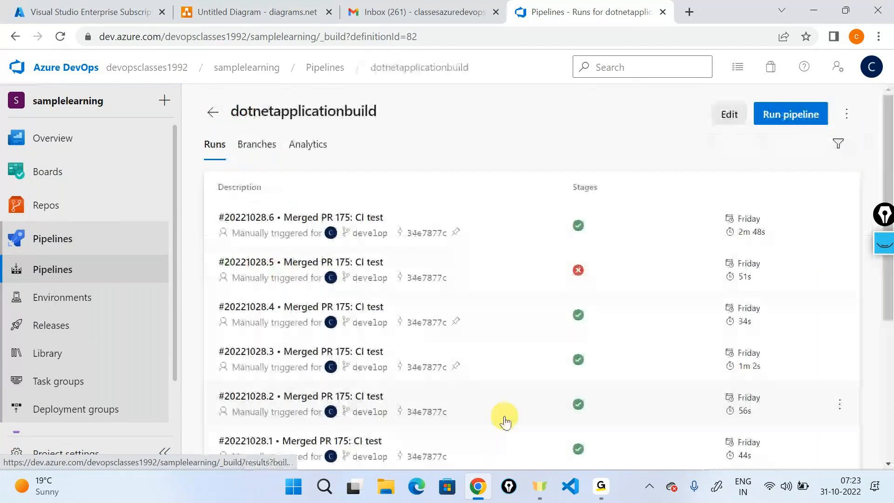
left_click(530, 230)
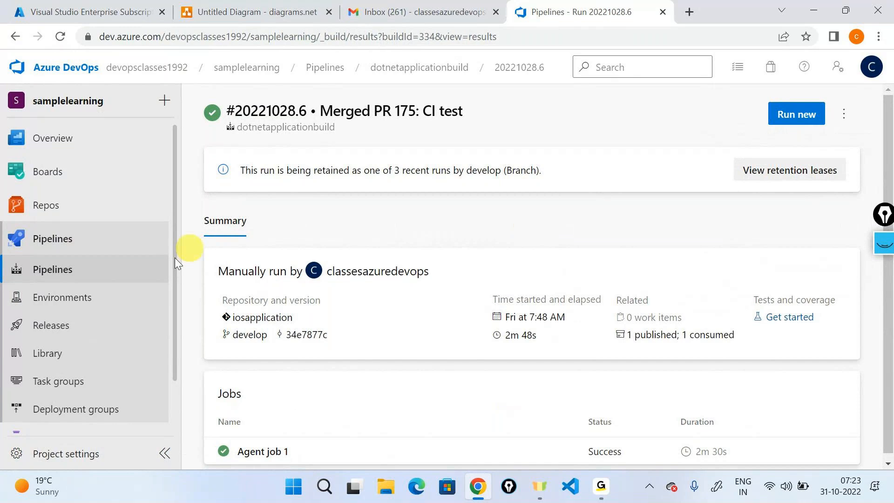
left_click(91, 325)
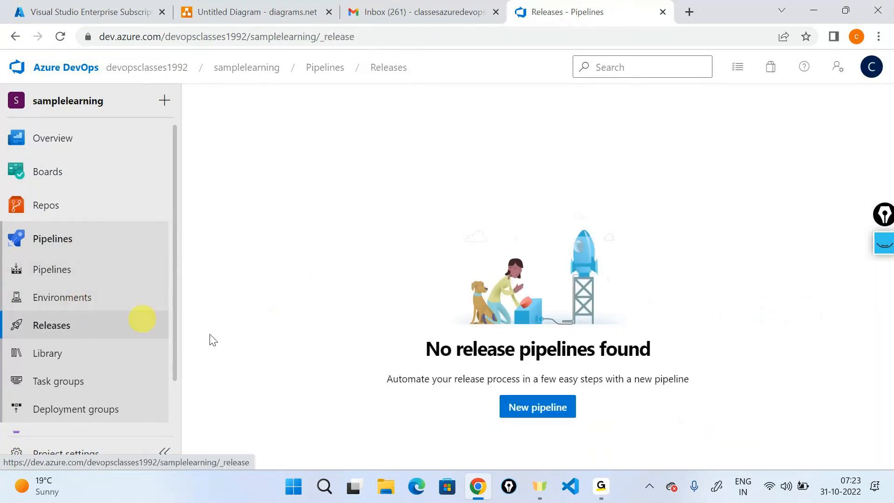
- Create an empty-job release pipeline titled dotnetapplicationrelease and close the Stage 1 panel
left_click(523, 411)
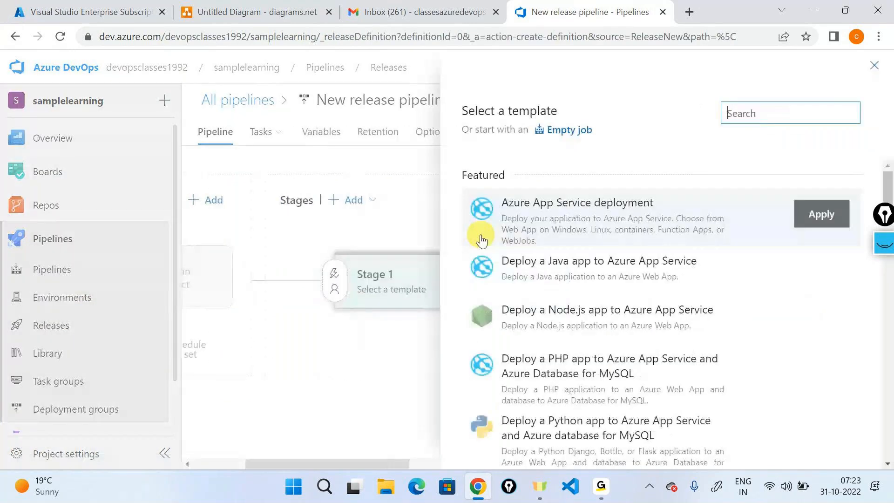
left_click(567, 131)
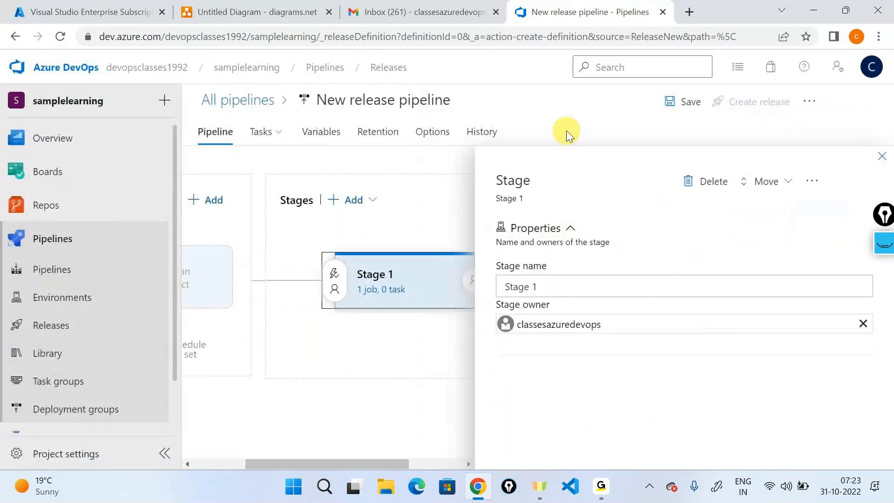
left_click(438, 107)
type("d")
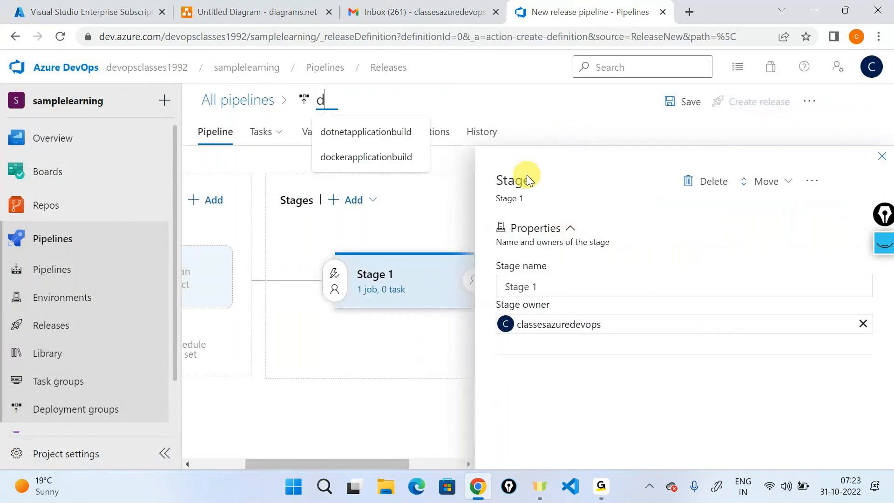
type("otneta")
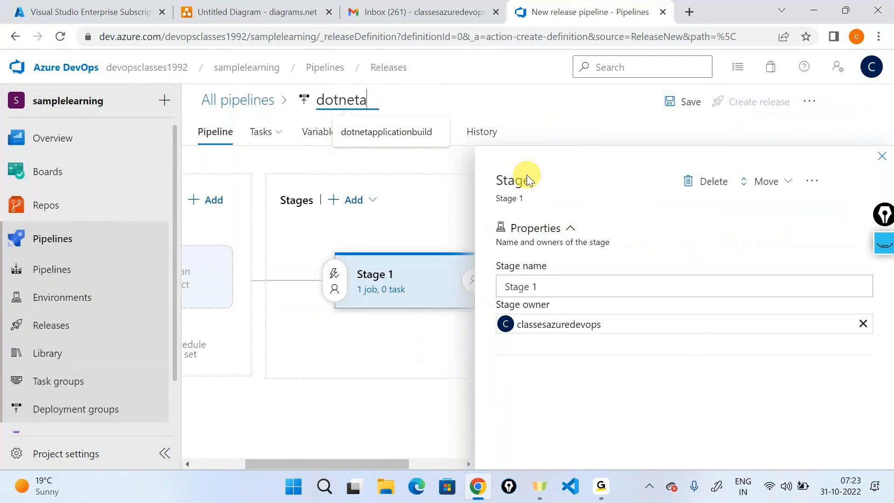
type("pplicationre")
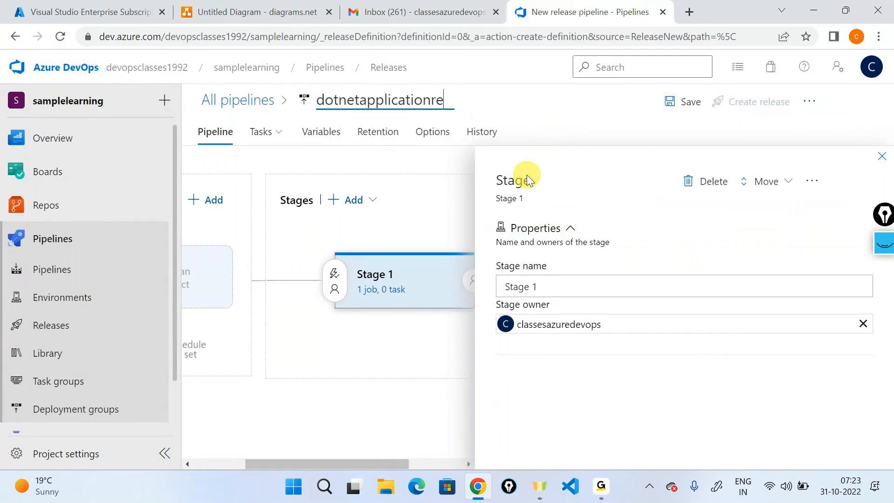
type("lease")
scroll(341, 280, "left", 2)
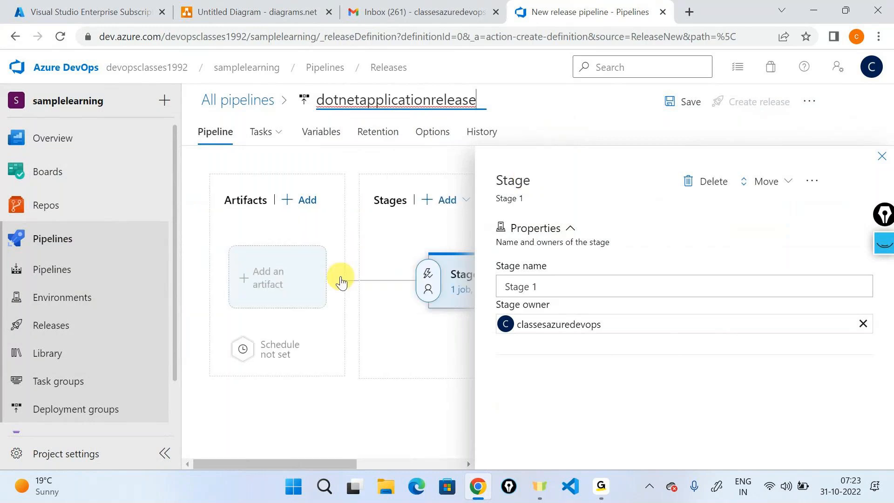
left_click(883, 157)
left_click(883, 243)
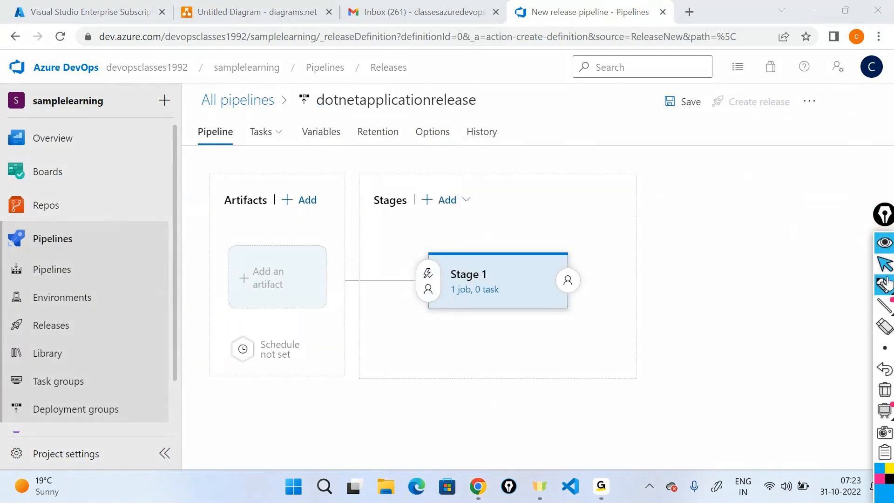
left_click(885, 284)
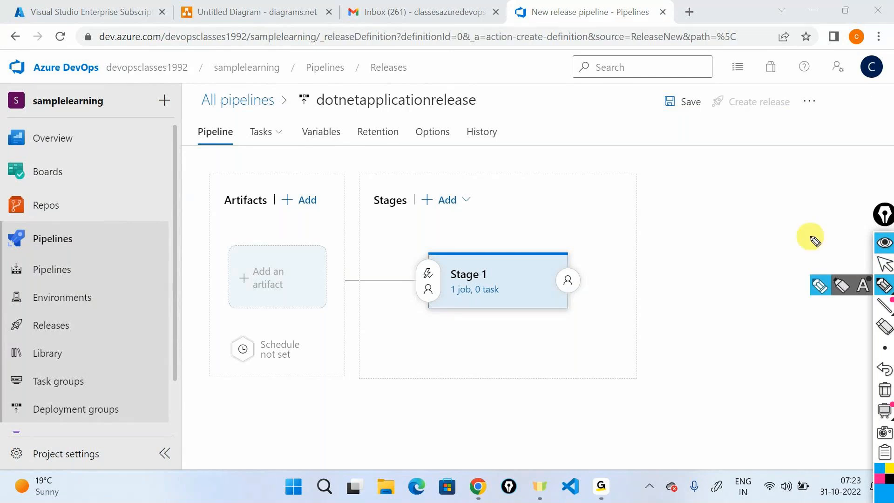
left_click_drag(483, 96, 509, 72)
left_click_drag(499, 109, 550, 86)
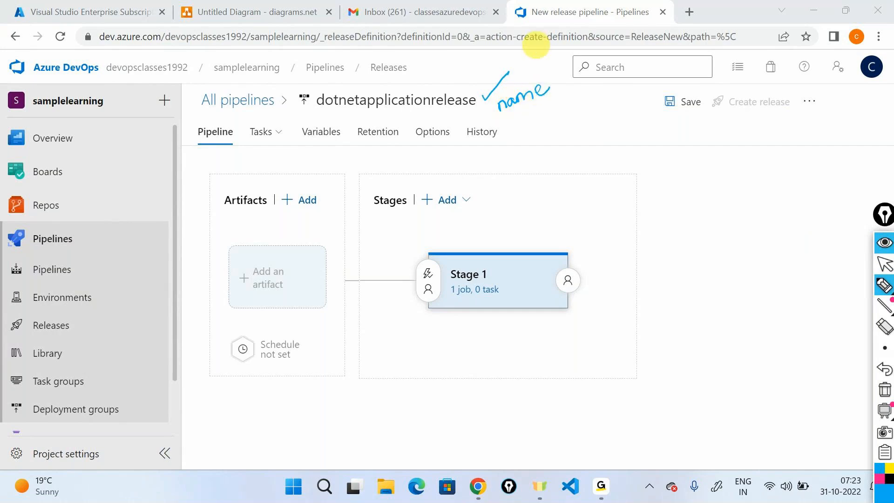
left_click_drag(334, 427, 325, 389)
mouse_move(325, 443)
left_mouse_down()
mouse_move(315, 456)
mouse_move(346, 449)
mouse_move(349, 435)
mouse_move(404, 425)
mouse_move(431, 407)
mouse_move(431, 393)
left_mouse_up()
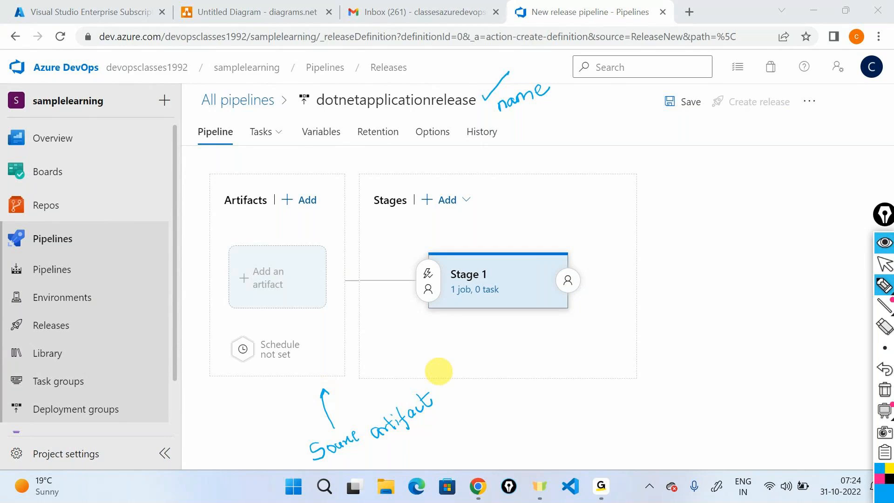
mouse_move(589, 124)
left_mouse_down()
mouse_move(564, 132)
mouse_move(531, 192)
mouse_move(535, 176)
left_mouse_up()
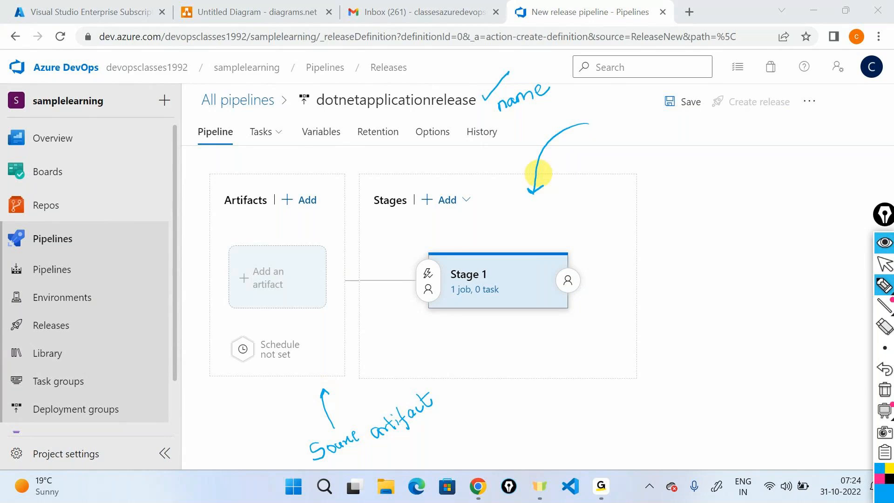
left_click_drag(479, 224, 512, 234)
left_click_drag(578, 278, 651, 274)
mouse_move(694, 264)
left_mouse_down()
mouse_move(684, 273)
mouse_move(708, 278)
mouse_move(712, 270)
left_mouse_up()
left_click_drag(731, 267, 773, 264)
mouse_move(765, 258)
left_mouse_down()
mouse_move(793, 279)
mouse_move(793, 265)
mouse_move(846, 245)
mouse_move(862, 249)
left_mouse_up()
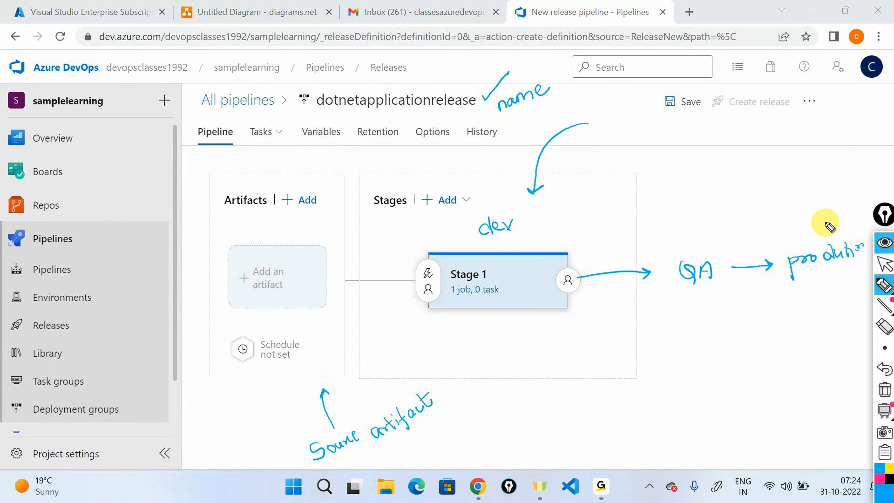
mouse_move(306, 151)
left_mouse_down()
mouse_move(207, 335)
mouse_move(207, 370)
mouse_move(231, 382)
mouse_move(359, 264)
mouse_move(289, 143)
left_mouse_up()
mouse_move(406, 150)
left_mouse_down()
mouse_move(373, 162)
mouse_move(459, 359)
mouse_move(649, 340)
mouse_move(639, 154)
mouse_move(375, 153)
left_mouse_up()
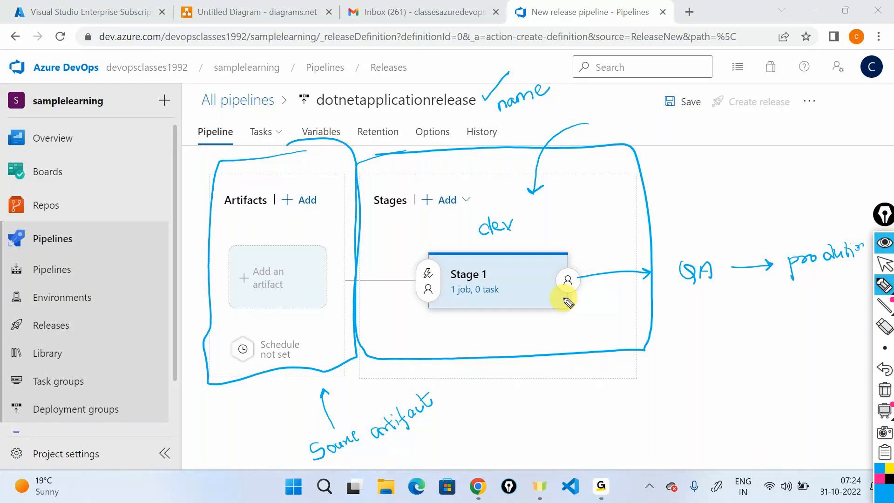
left_click(886, 389)
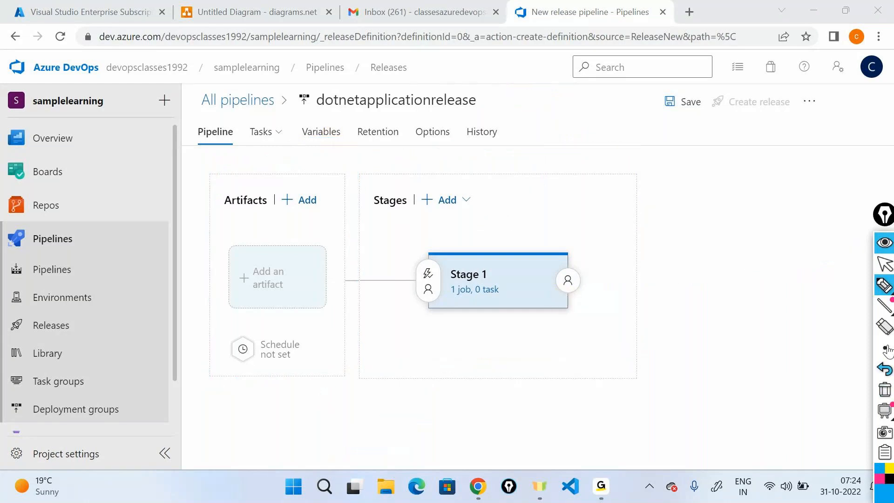
- Open Add an artifact with Build as source and expand the 5 more artifact types
left_click(885, 286)
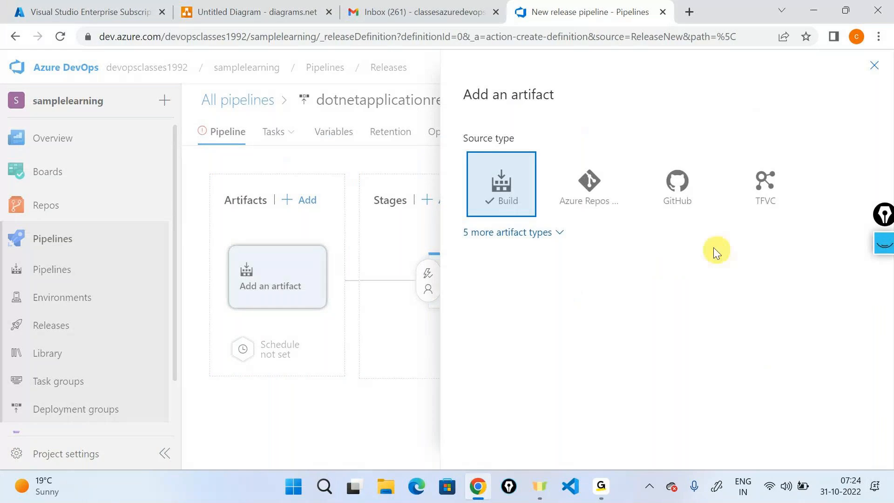
left_click(526, 233)
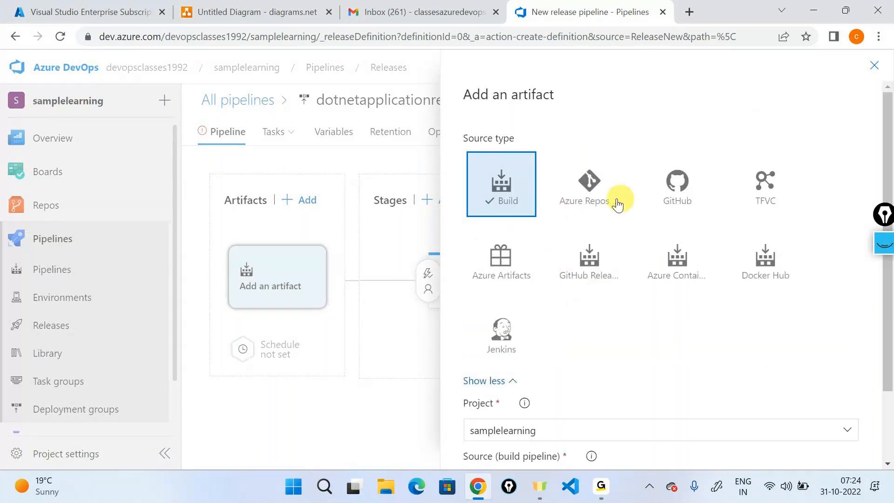
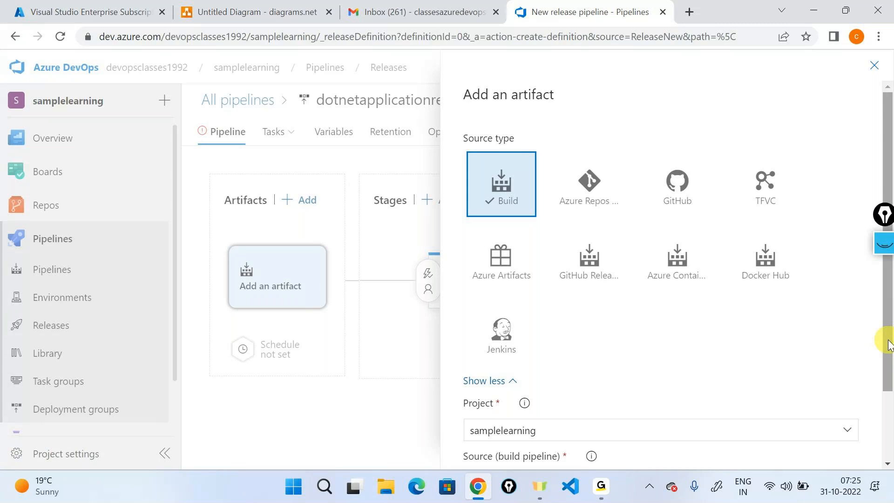
- Add dotnetapplicationbuild, at default version Latest, as the release pipeline's build artifact
scroll(766, 336, "down", 2)
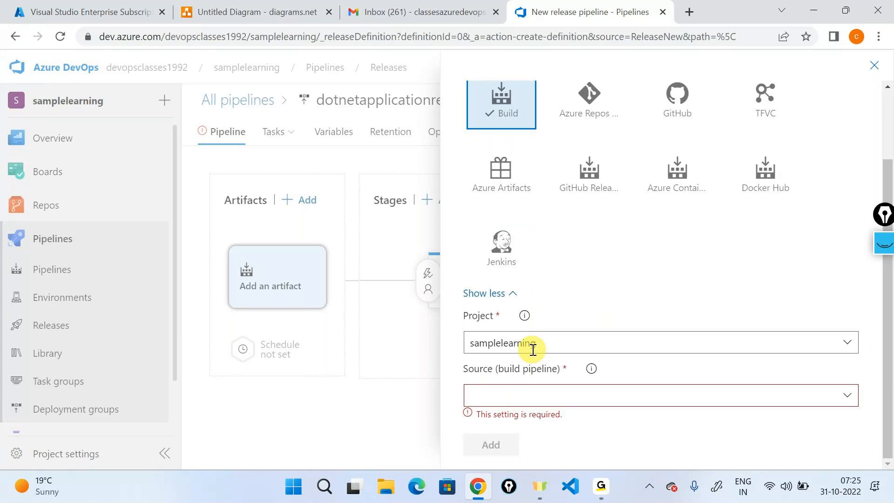
left_click(847, 396)
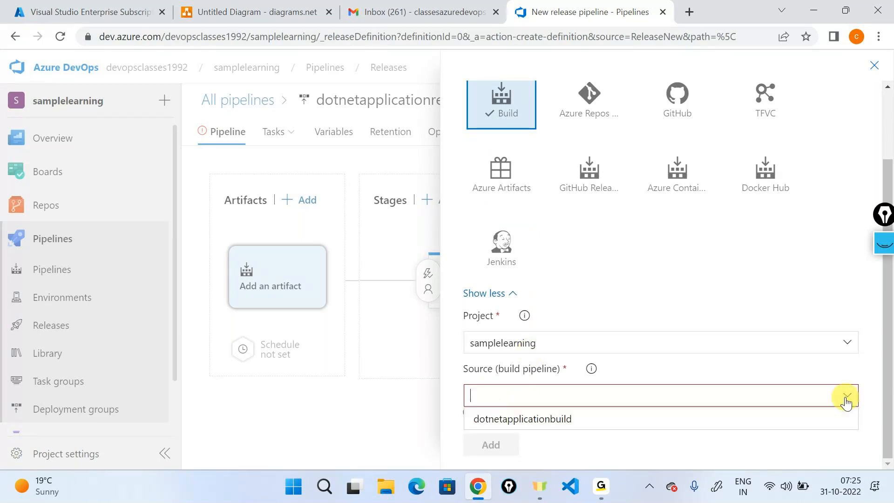
left_click(591, 422)
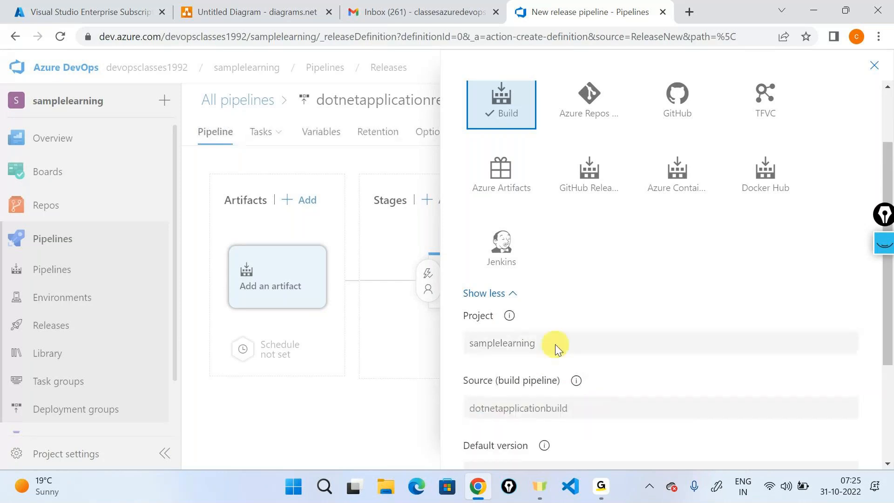
scroll(555, 345, "down", 3)
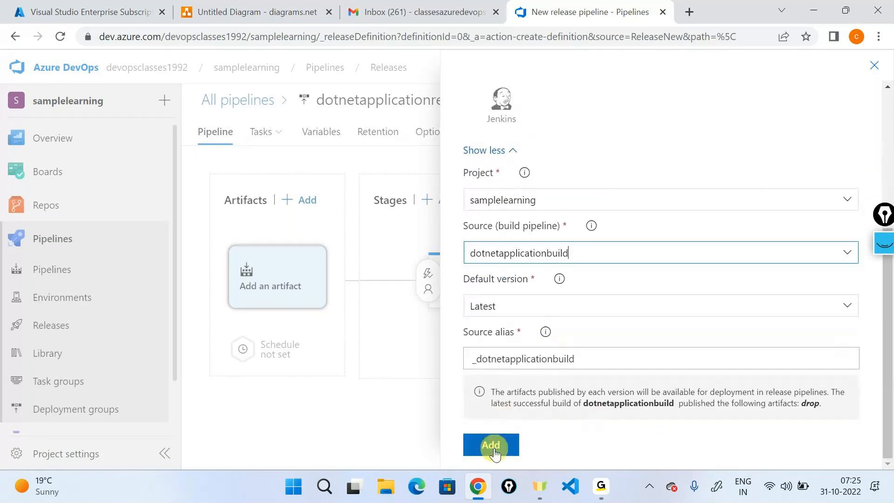
left_click(492, 446)
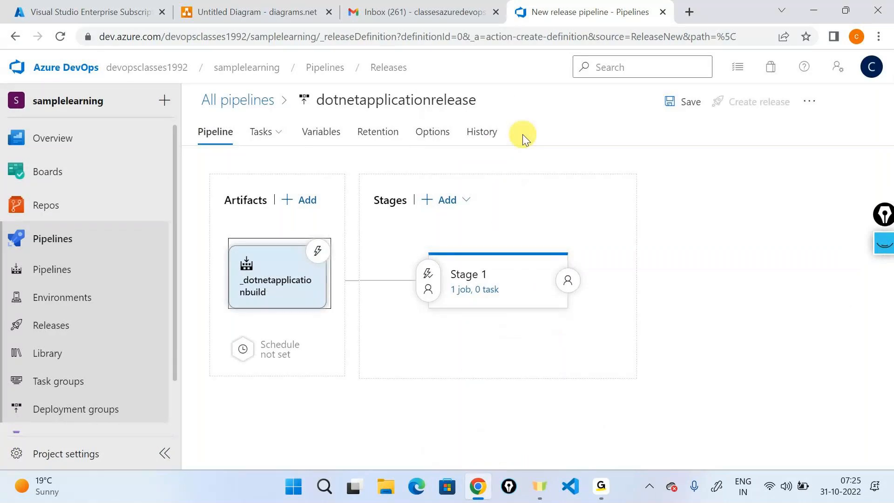
- Rename the Stage 1 stage to development and close its properties panel
left_click(878, 240)
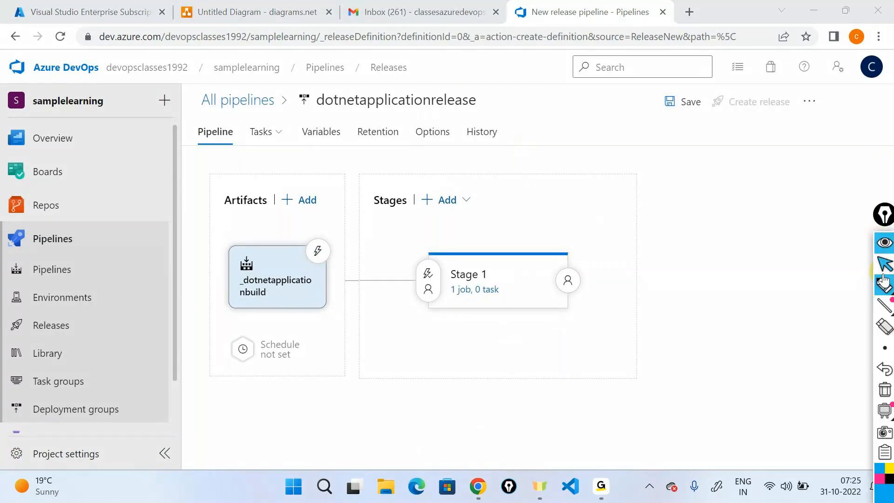
left_click(884, 281)
mouse_move(372, 165)
left_mouse_down()
mouse_move(298, 228)
mouse_move(322, 214)
left_mouse_up()
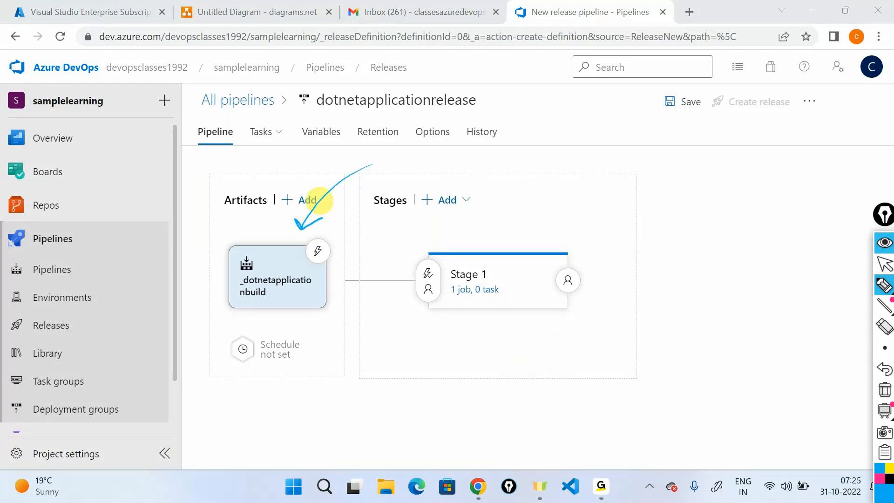
mouse_move(506, 201)
left_mouse_down()
mouse_move(512, 246)
mouse_move(528, 232)
left_mouse_up()
mouse_move(499, 266)
left_mouse_down()
mouse_move(481, 265)
mouse_move(455, 286)
mouse_move(494, 263)
left_mouse_up()
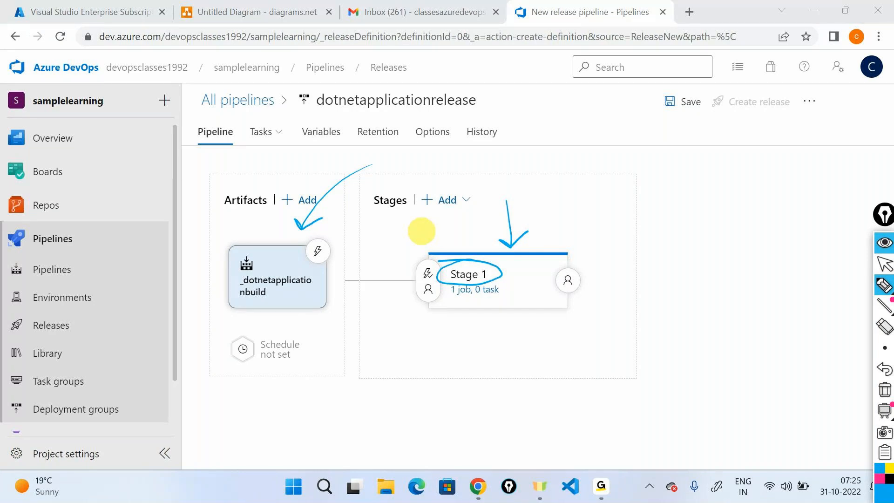
left_click(886, 389)
left_click(885, 263)
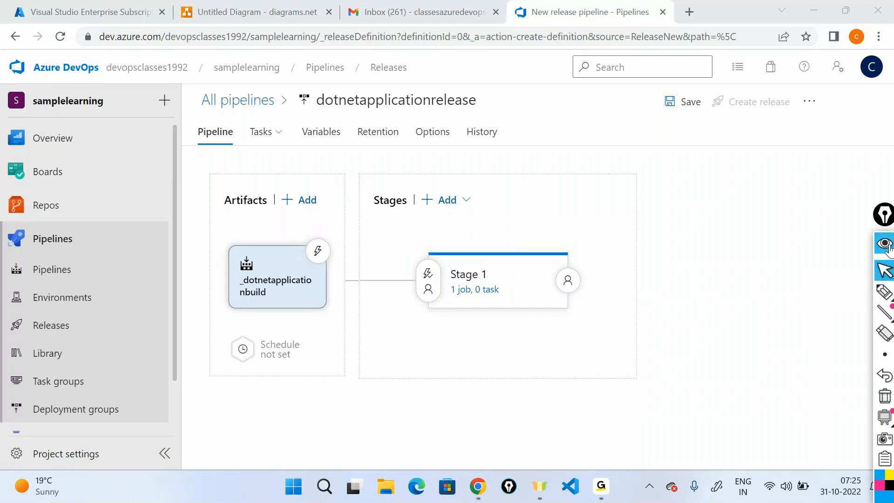
left_click(474, 282)
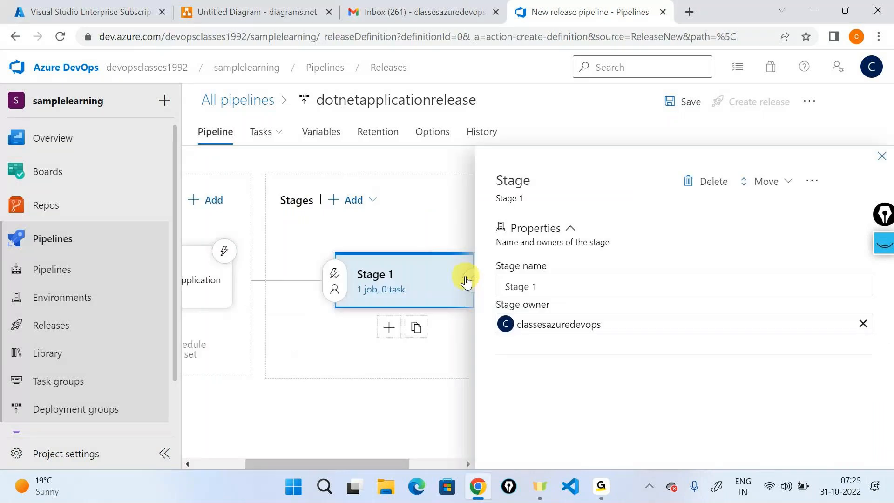
type("deve")
key("Down")
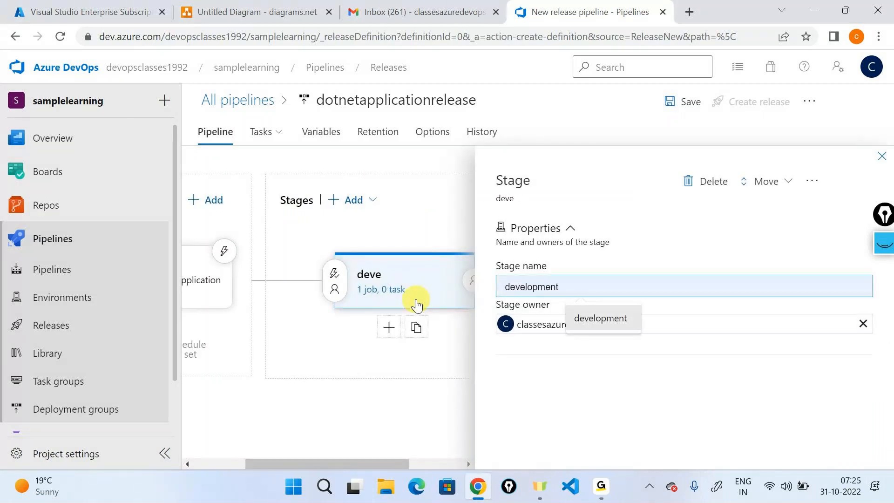
key("Return")
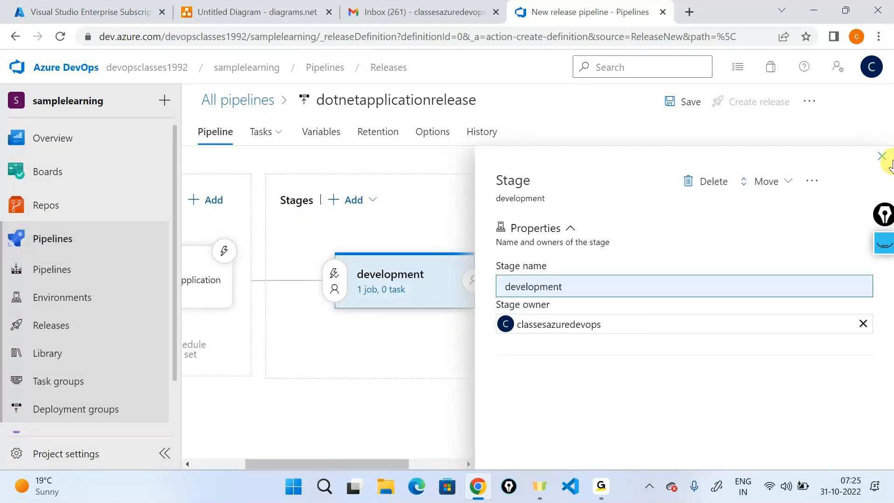
left_click(883, 157)
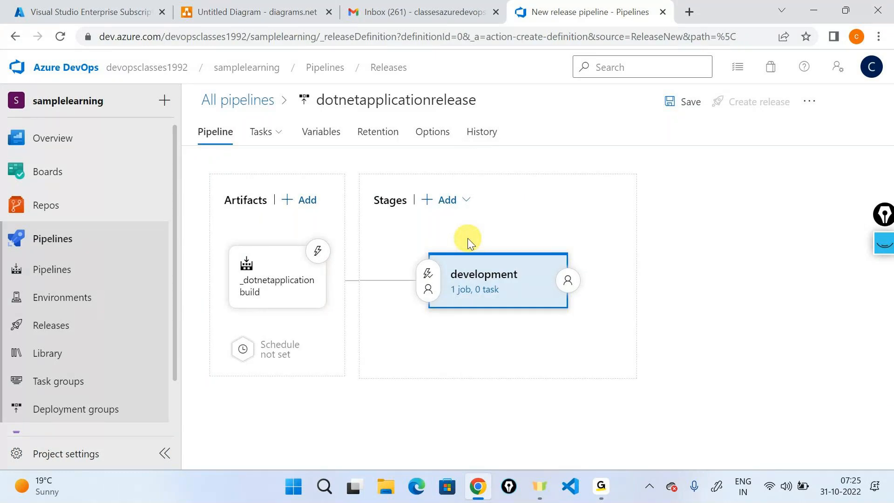
- Run the development stage's agent job on Azure Pipelines with windows-latest, then start adding a task
left_click(481, 301)
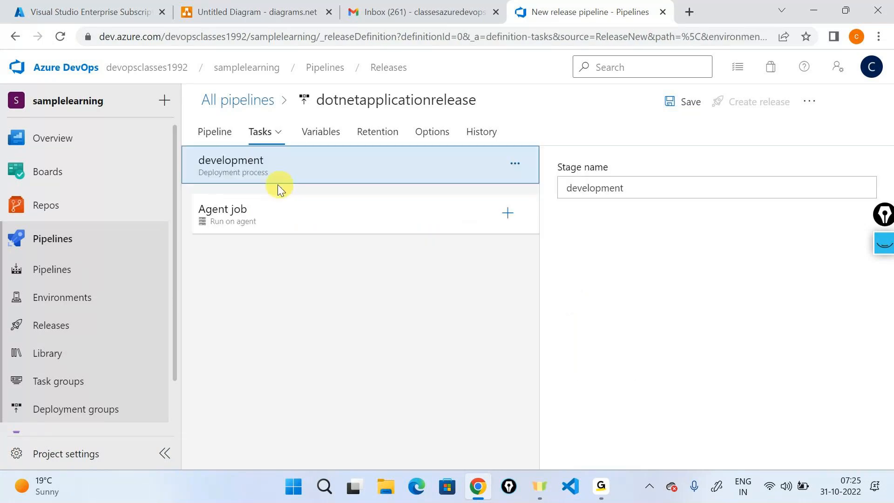
left_click(283, 219)
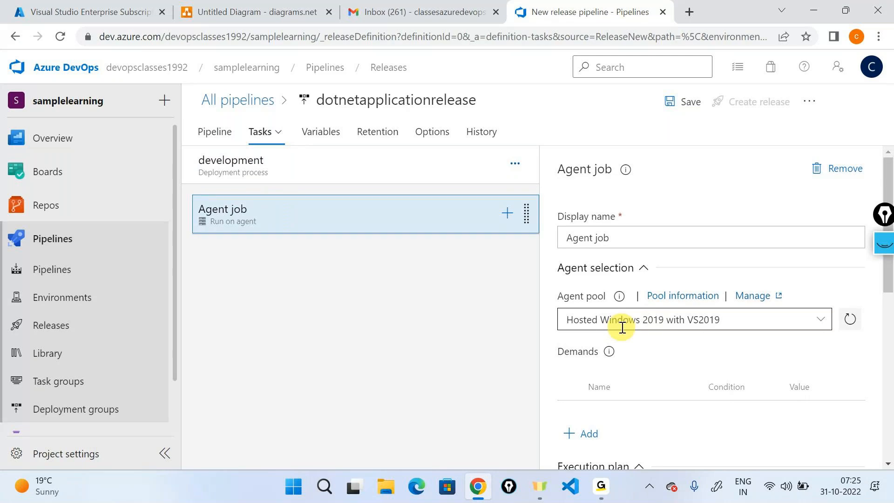
left_click(826, 320)
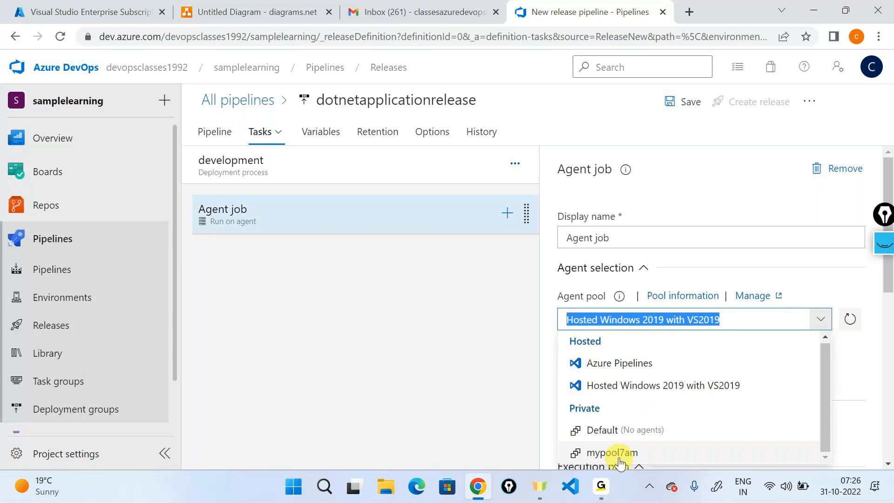
left_click(619, 363)
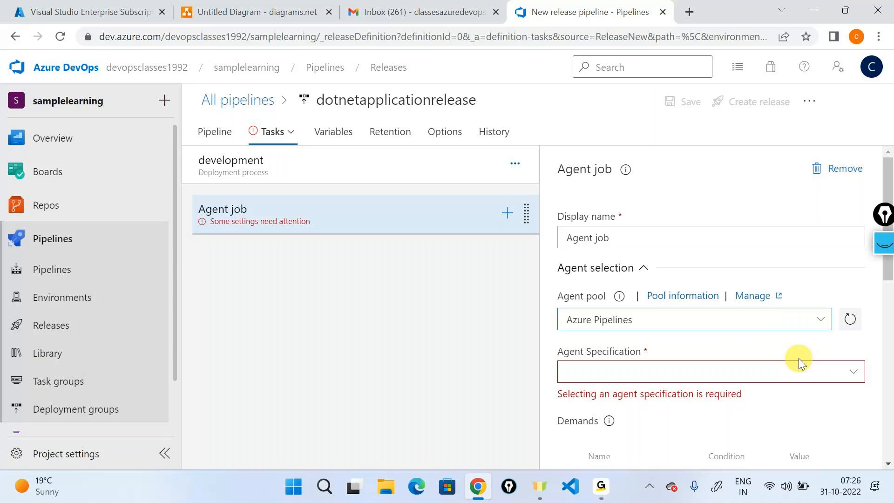
scroll(799, 359, "down", 2)
left_click(848, 294)
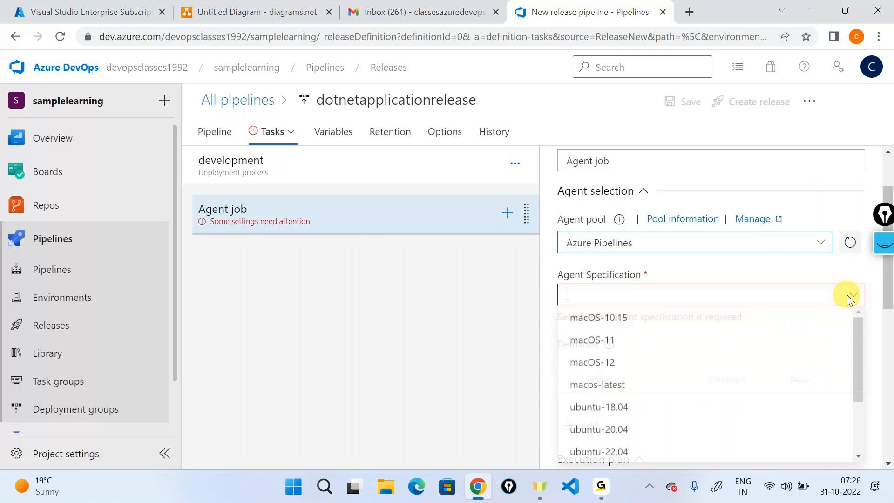
scroll(652, 405, "down", 2)
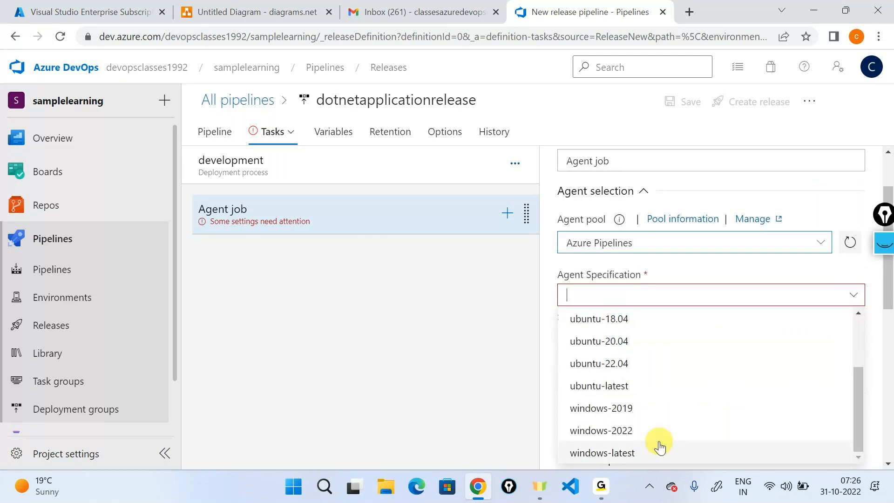
left_click(606, 455)
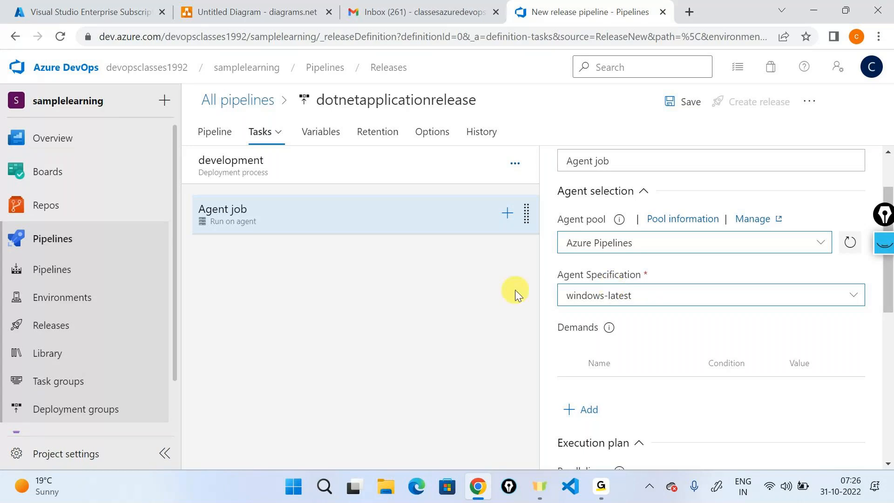
left_click(508, 216)
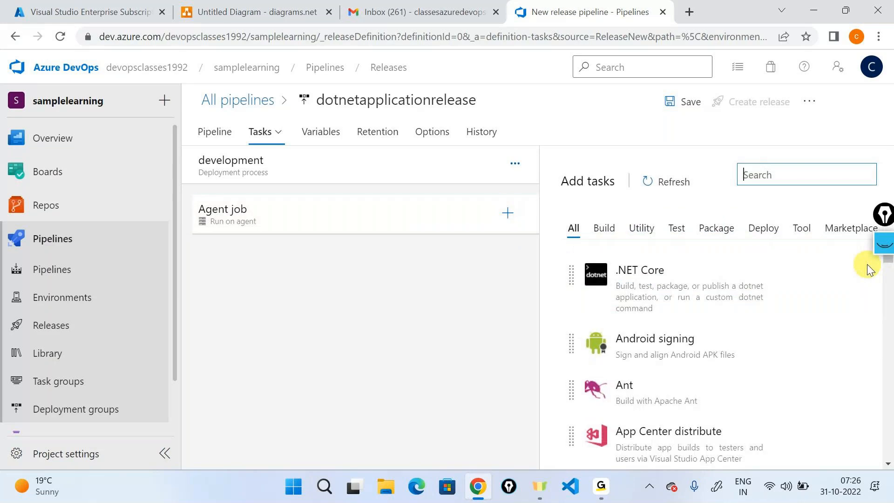
- Show the continuous deployment diagram on Page-1, pointing out the Azure AD and web app steps
left_click(251, 11)
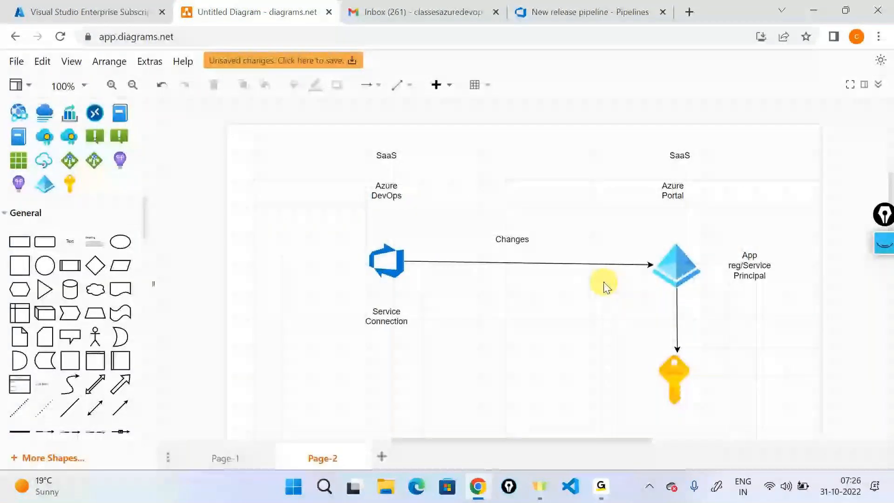
left_click(223, 446)
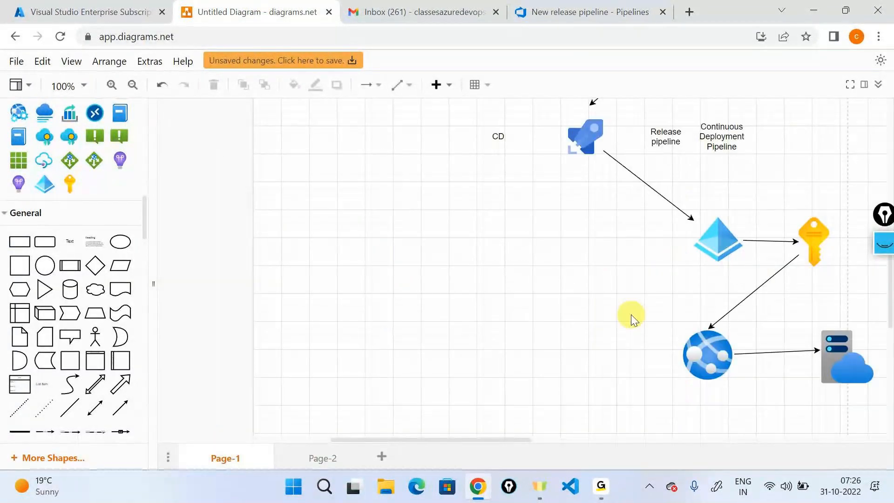
scroll(630, 314, "up", 3)
left_click(736, 320)
scroll(745, 345, "down", 3)
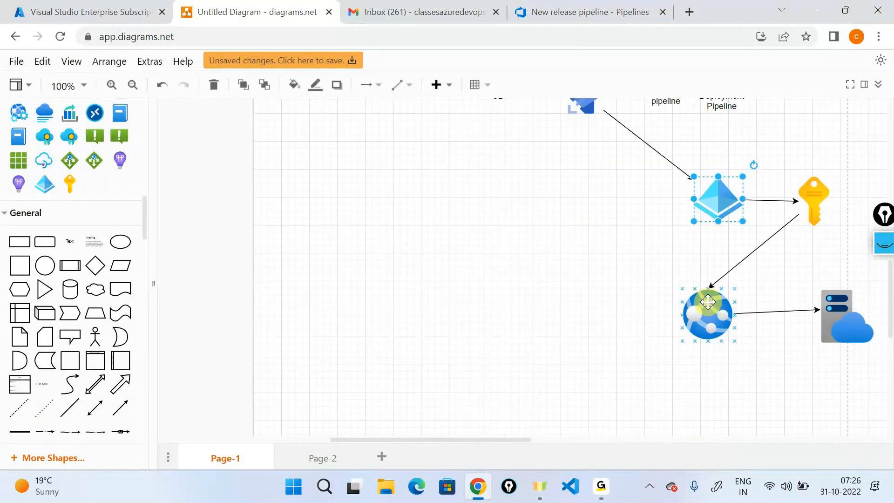
left_click(708, 314)
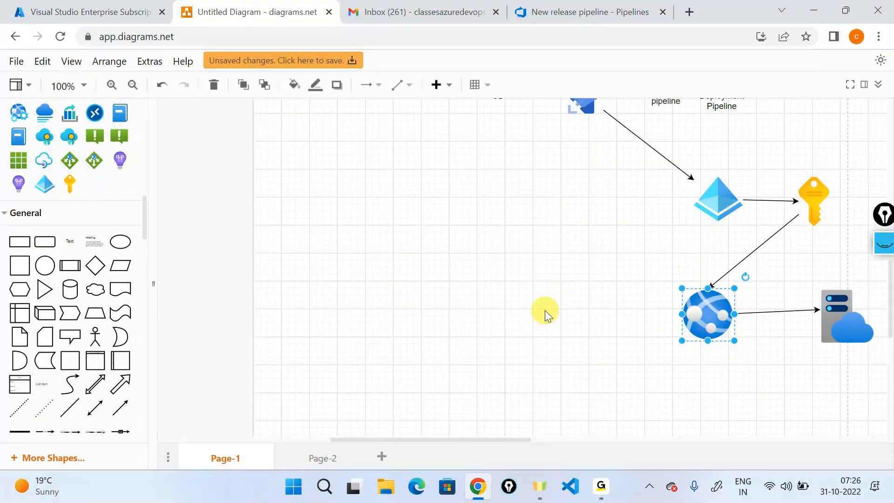
left_click(549, 10)
- Search the task catalogue for 'azure app ser' and add the Azure App Service deploy task
left_click(807, 182)
type("azure app ser")
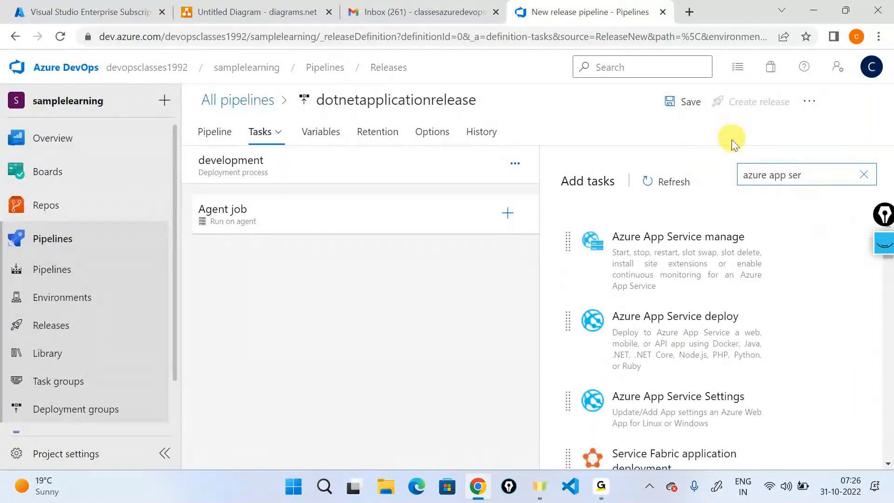
mouse_move(728, 247)
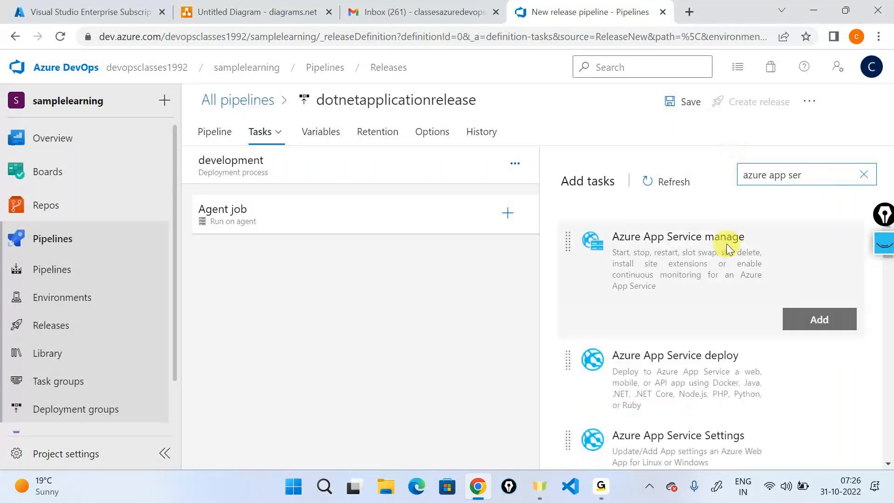
scroll(726, 244, "down", 2)
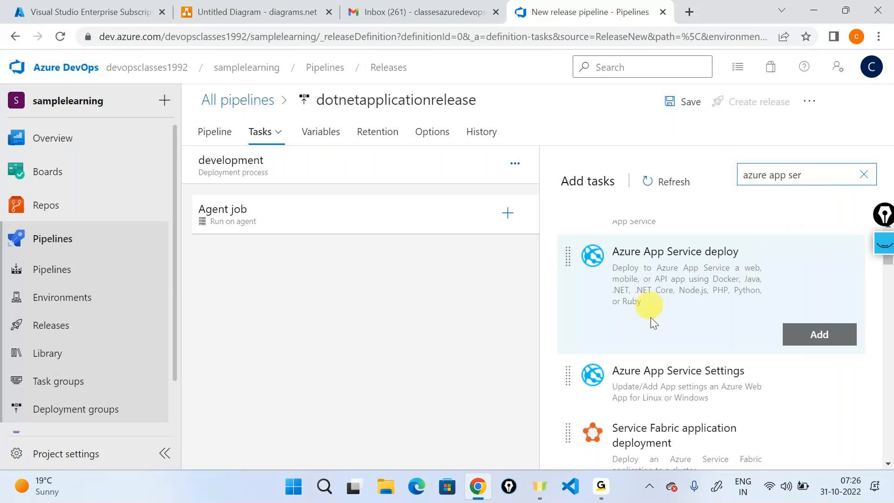
mouse_move(659, 392)
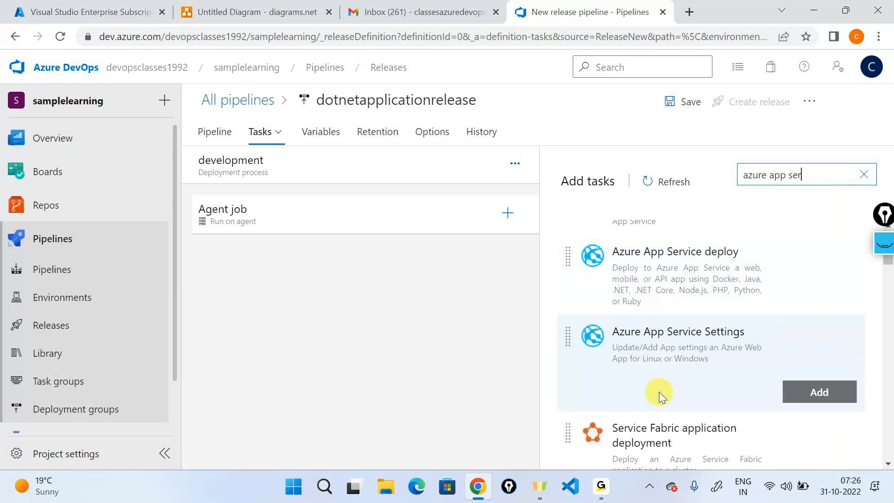
scroll(659, 339, "up", 1)
mouse_move(663, 281)
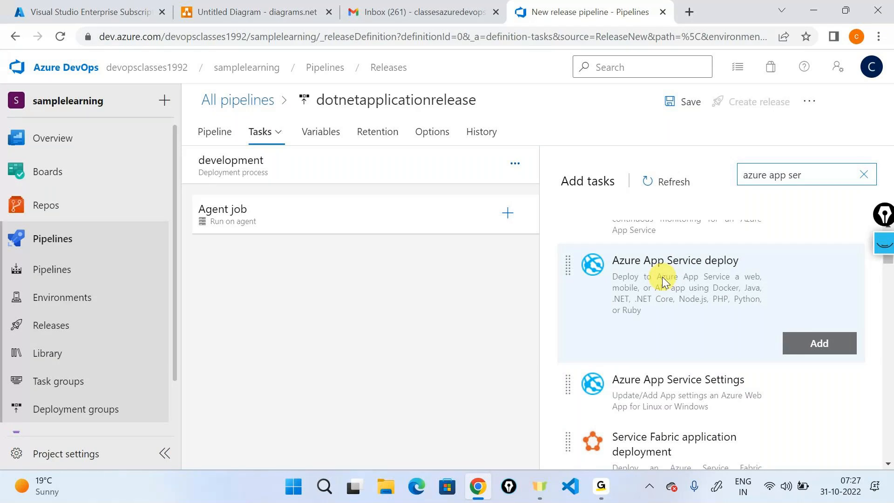
left_click(852, 350)
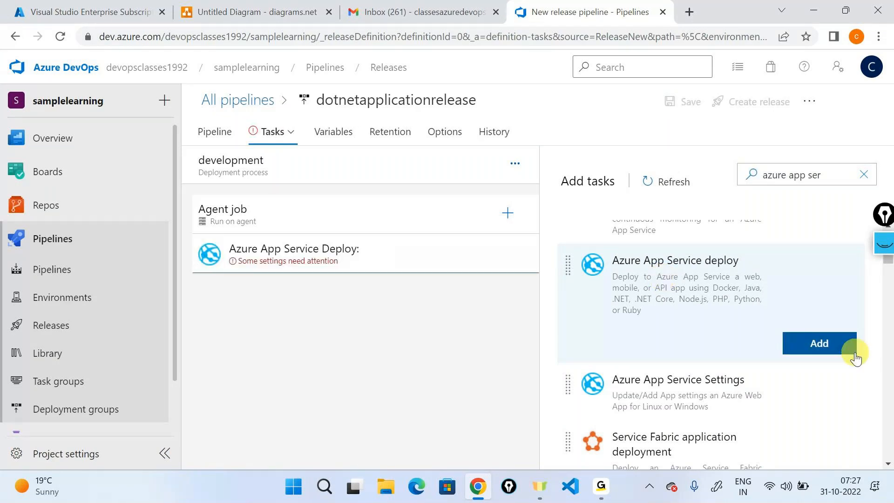
- Rename the new deploy task to 'App service deployment'
left_click(369, 259)
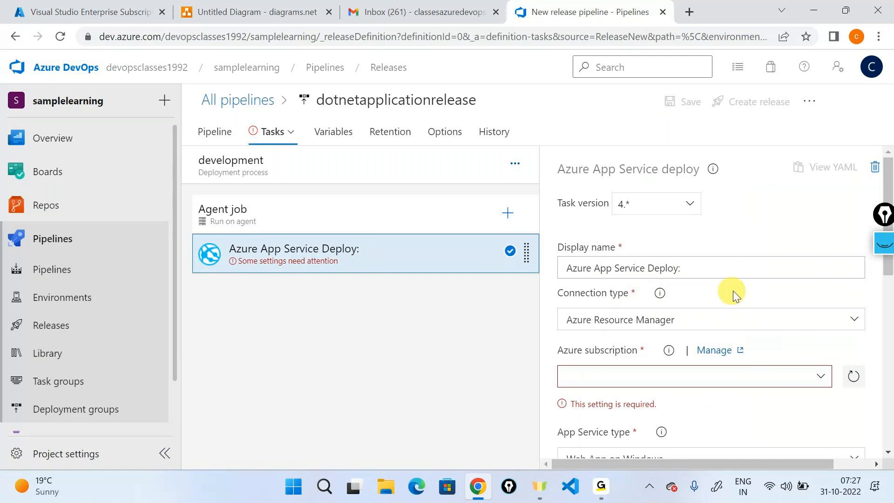
left_click(709, 262)
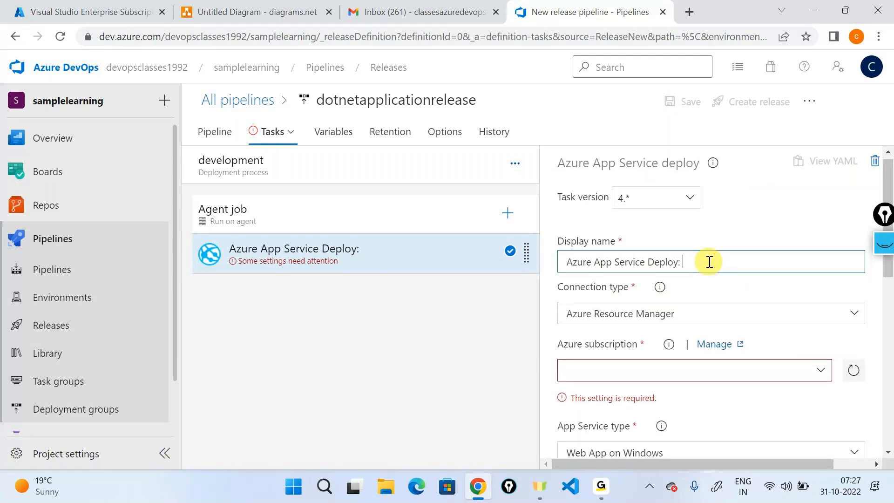
left_click_drag(709, 261, 419, 287)
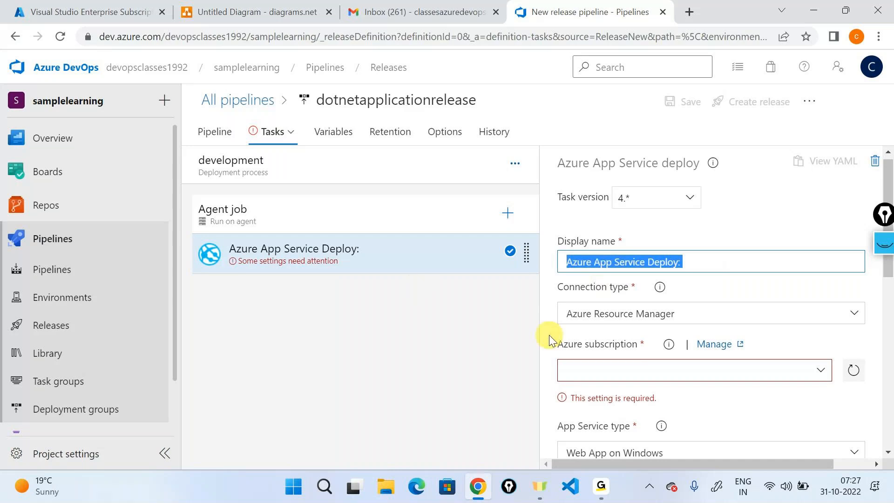
type("App servi")
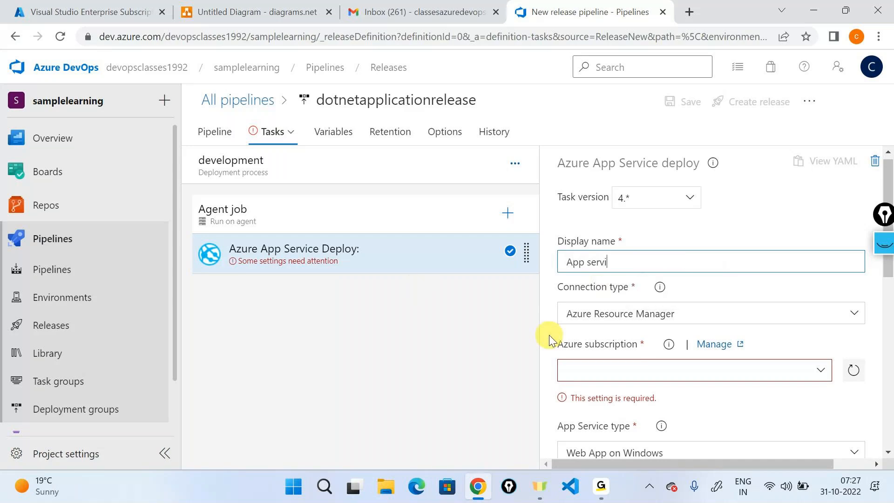
type("ce deployment")
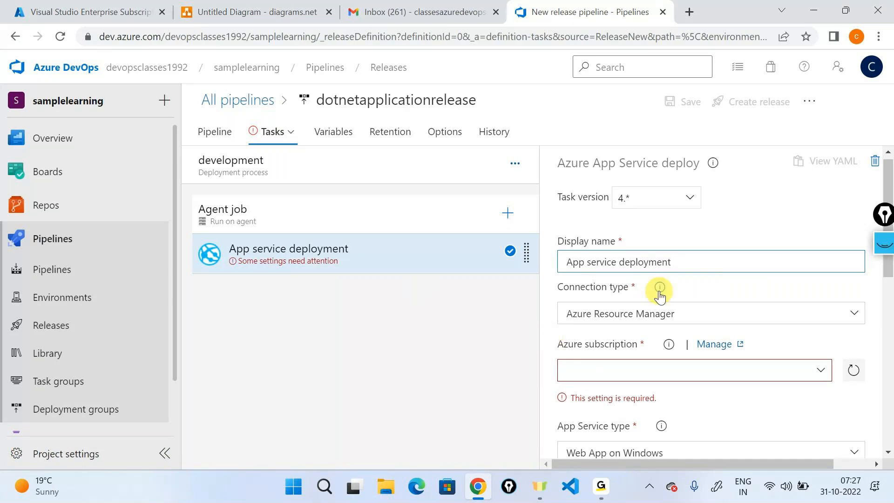
scroll(660, 293, "down", 1)
left_click_drag(558, 238, 627, 235)
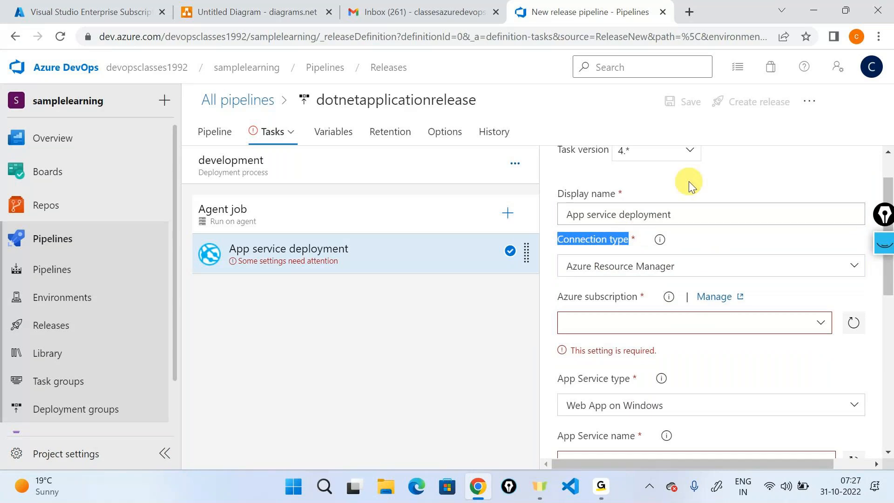
- Keep Azure Resource Manager as the connection type and choose sampleconnection as the Azure subscription
left_click(595, 275)
left_click(594, 275)
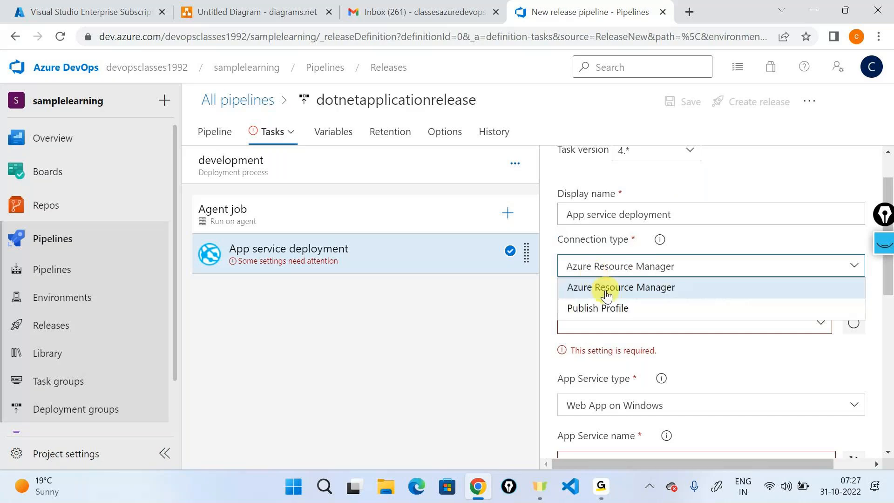
left_click(606, 295)
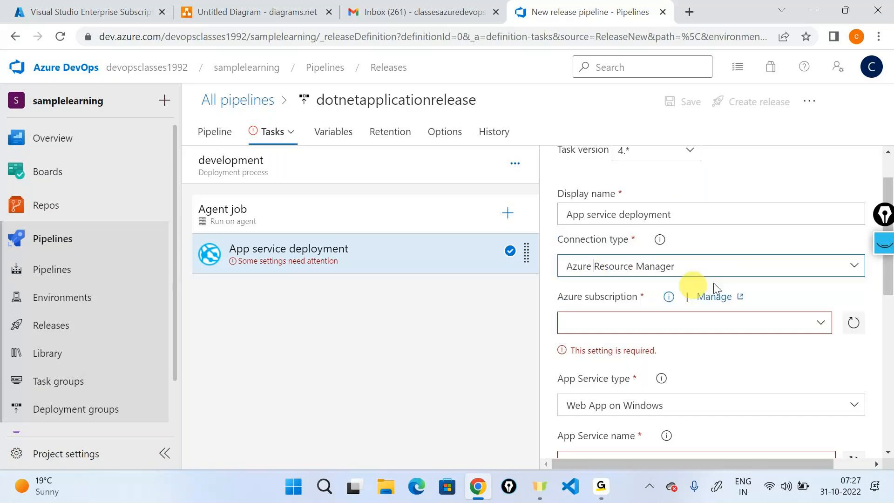
scroll(738, 275, "down", 1)
triple_click(599, 248)
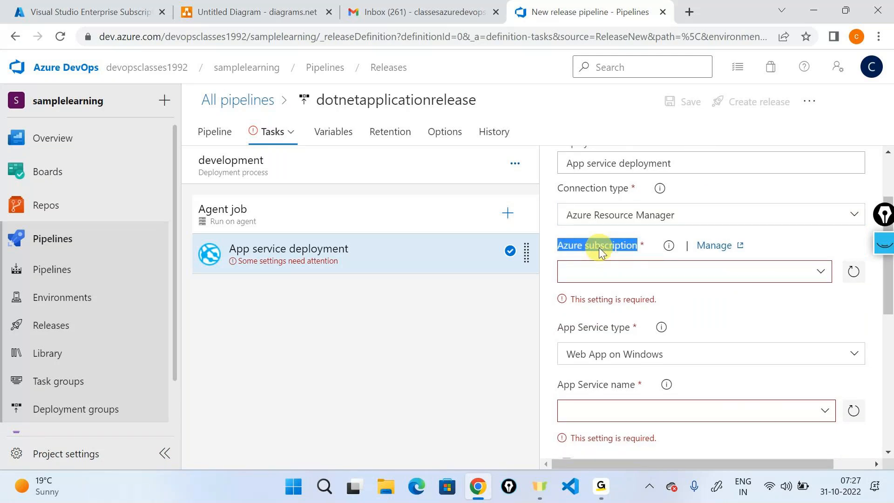
left_click(820, 271)
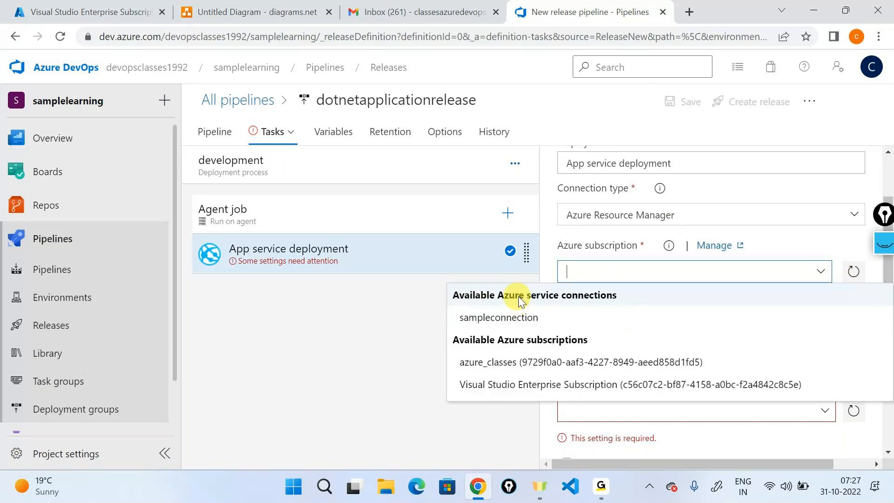
left_click(506, 324)
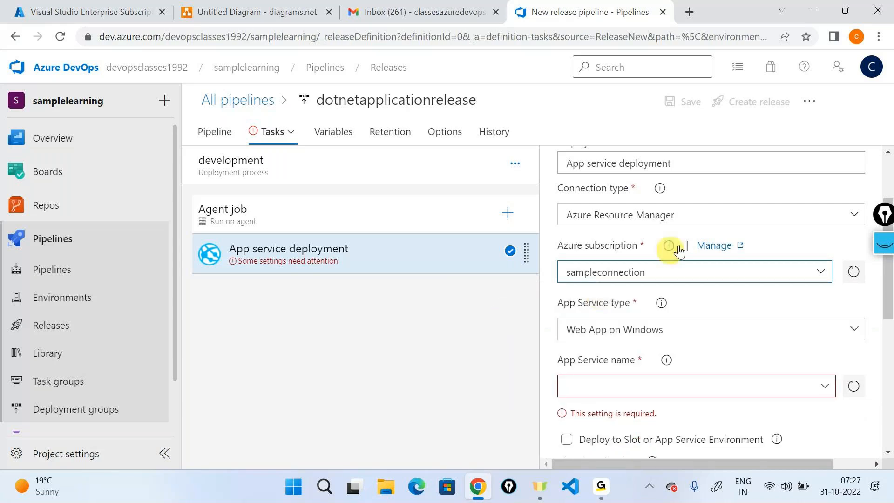
- Keep Web App on Windows as the app type and check the App Service name list for existing apps
scroll(699, 238, "down", 2)
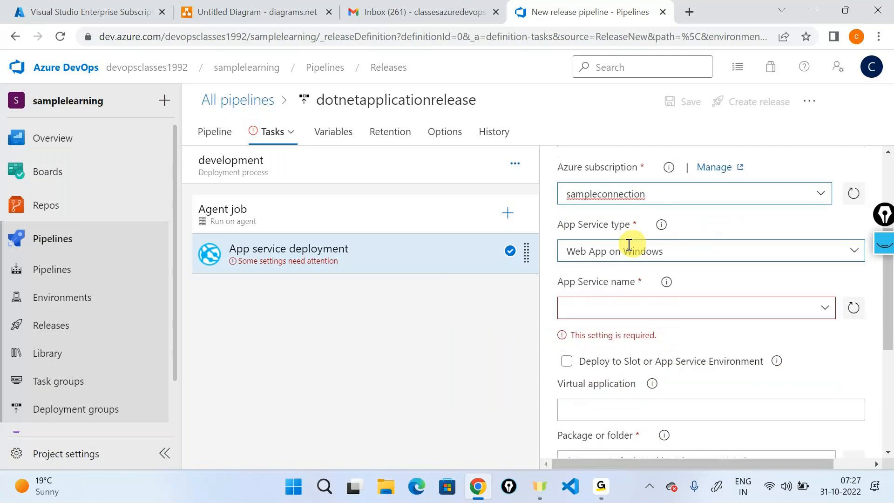
left_click(571, 225)
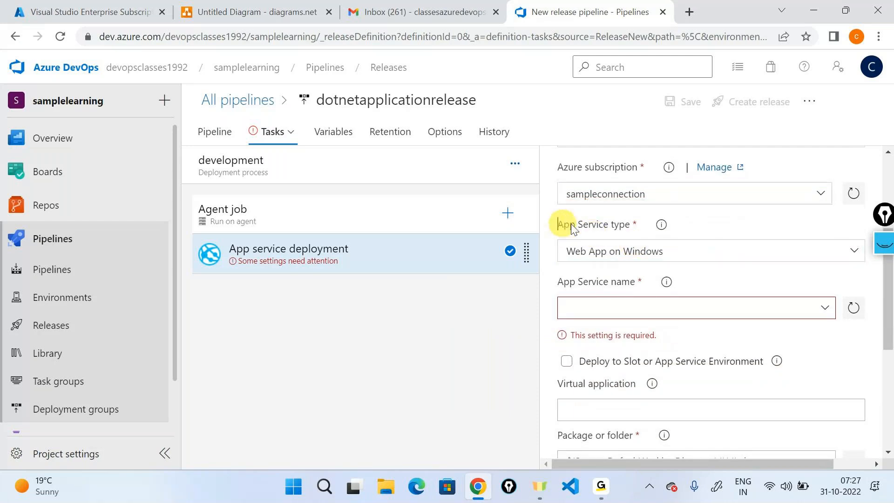
left_click_drag(571, 225, 629, 224)
left_click(674, 252)
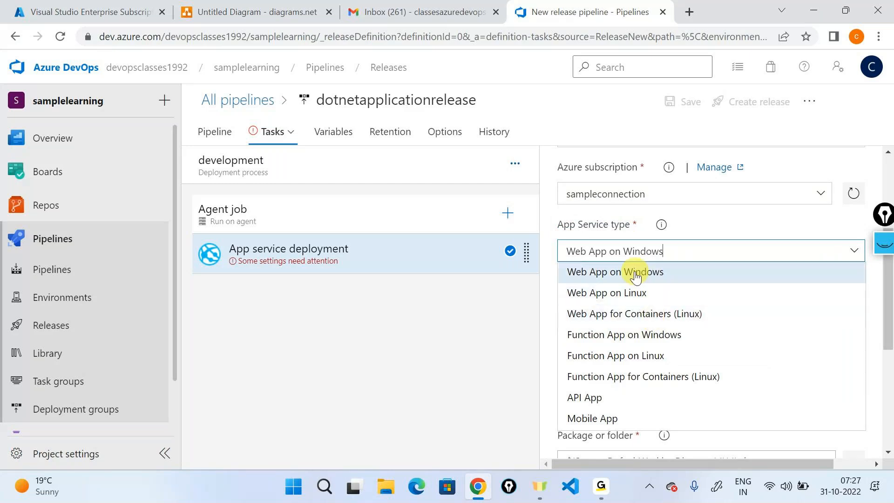
left_click(636, 277)
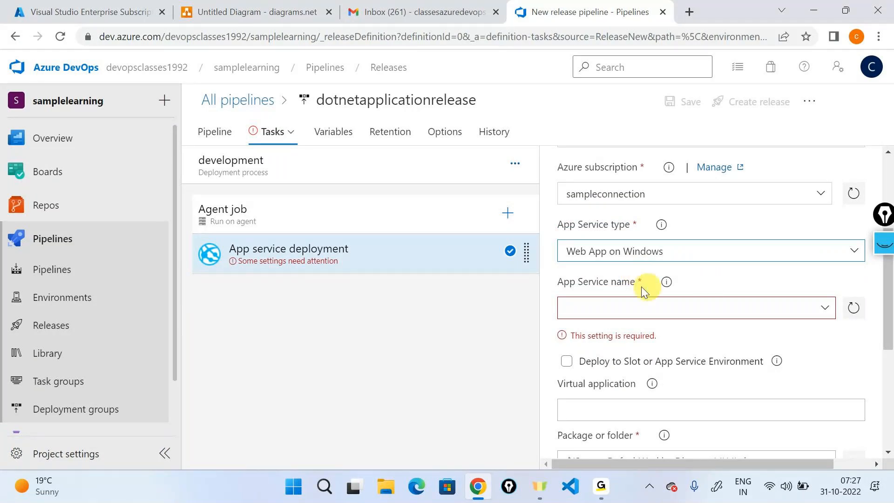
triple_click(587, 286)
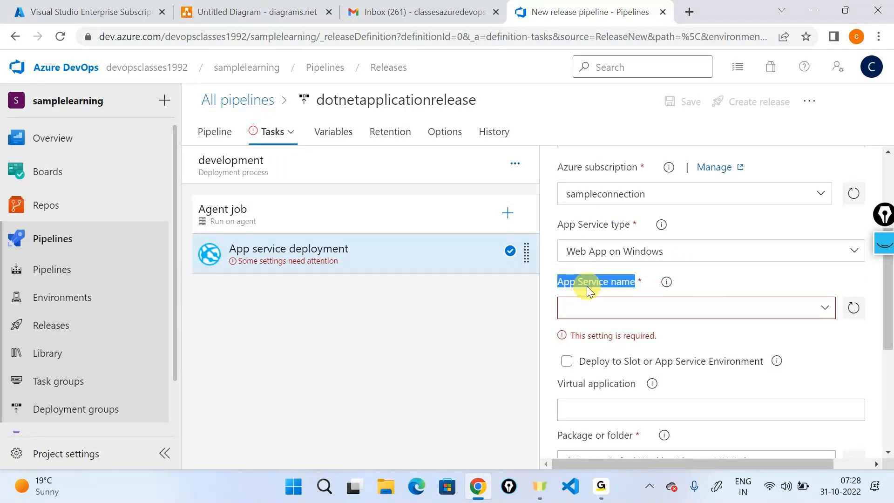
left_click(827, 308)
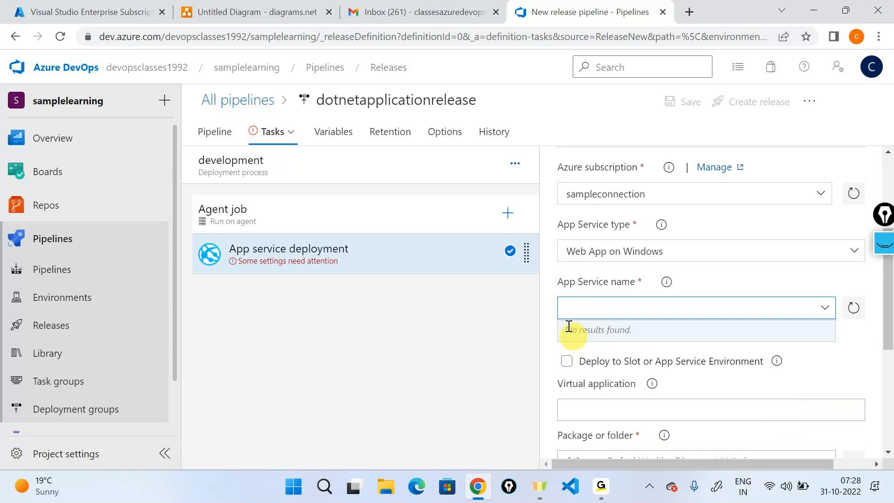
left_click(65, 12)
- Go to App Services from the Azure Portal home page via search
left_click(27, 91)
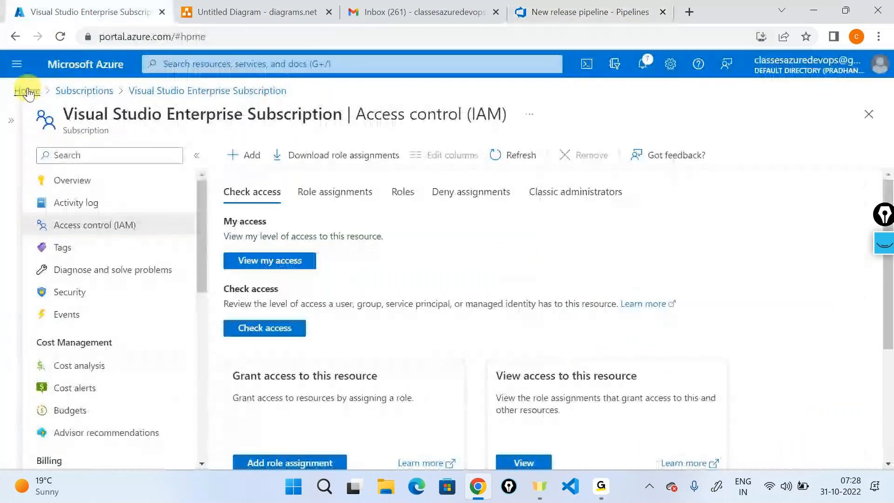
left_click(359, 66)
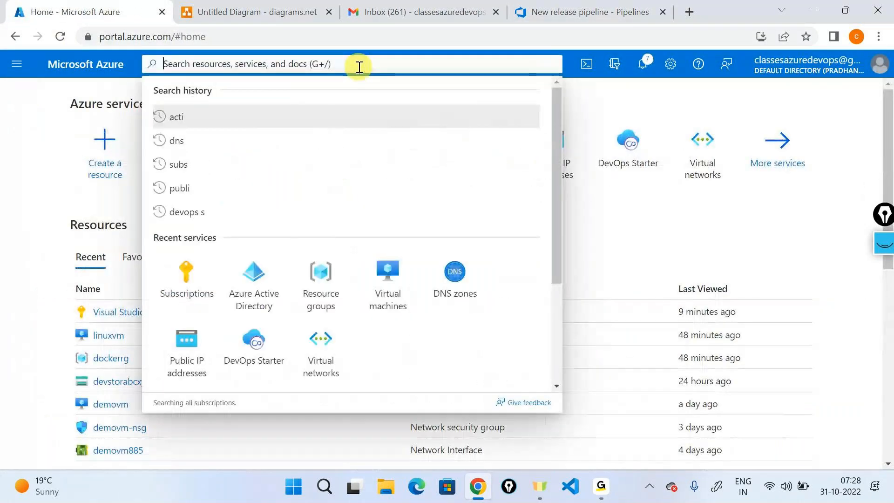
type("app ser")
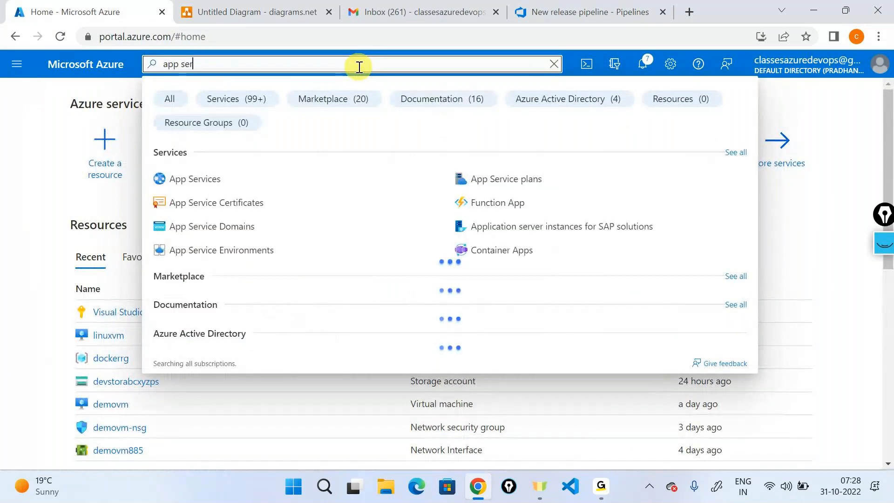
key("Down")
key("Return")
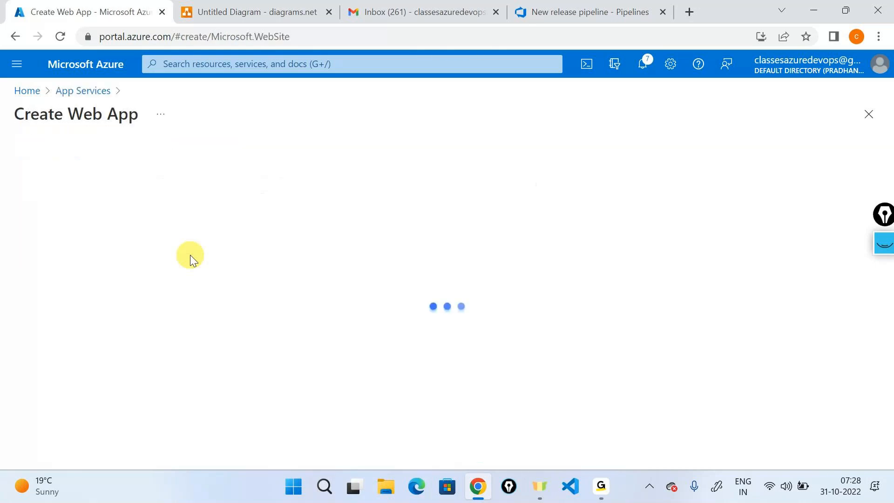
- Create a new resource group named devopsrg for the web app
scroll(191, 256, "down", 2)
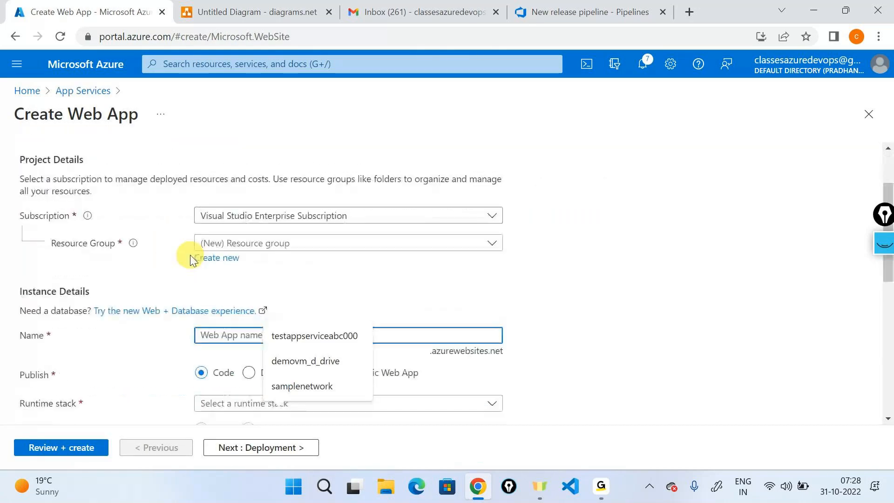
left_click(229, 246)
left_click(229, 247)
left_click(222, 259)
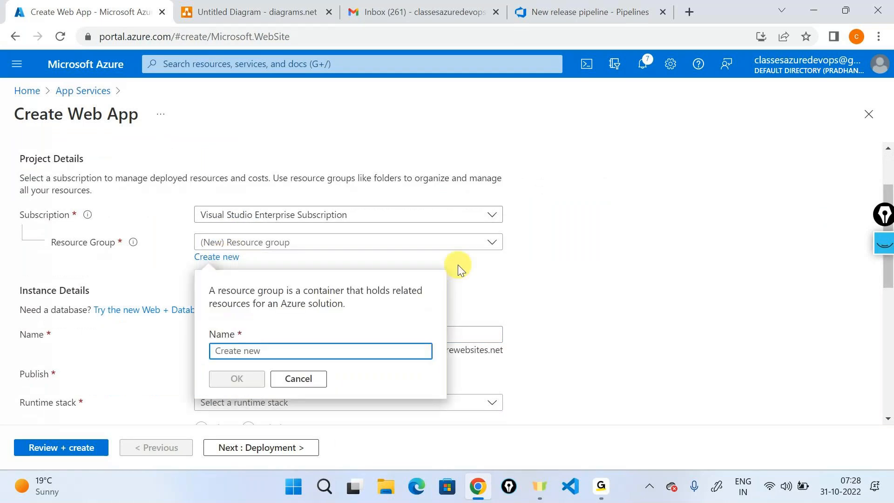
type("devopsrg")
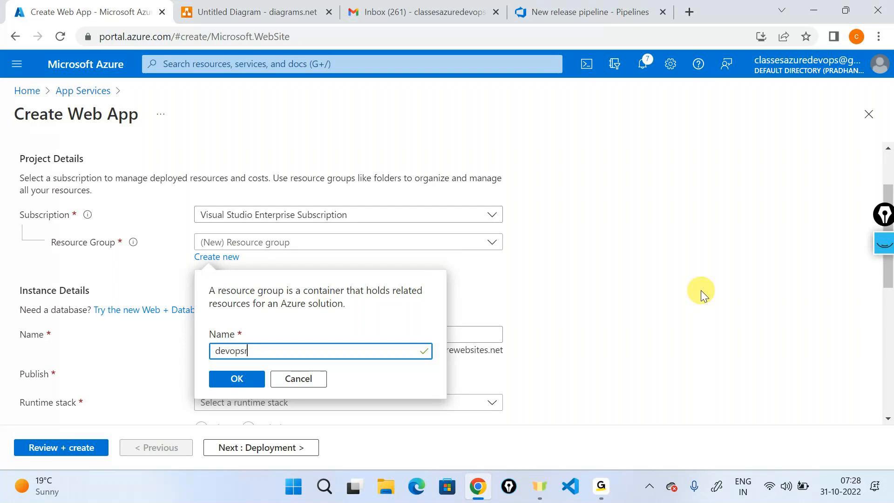
left_click(235, 378)
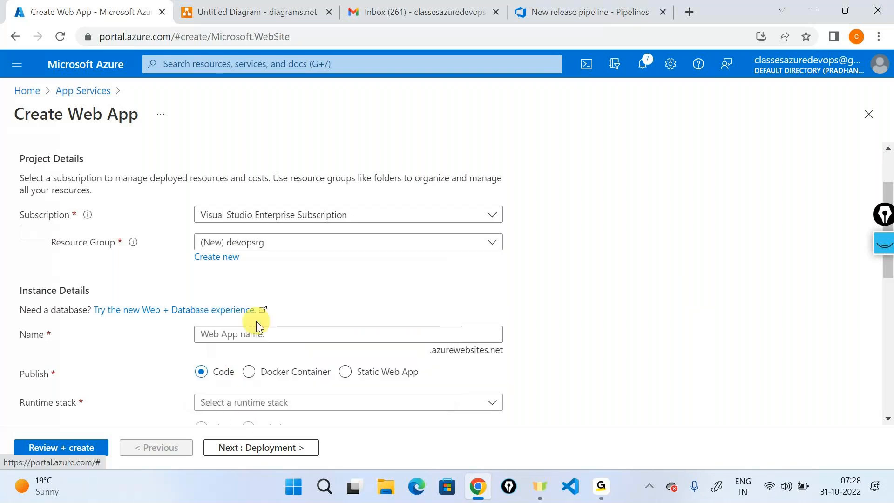
- Name the web app demoappservicedevops and open the runtime stack choices
left_click(261, 333)
type("demo")
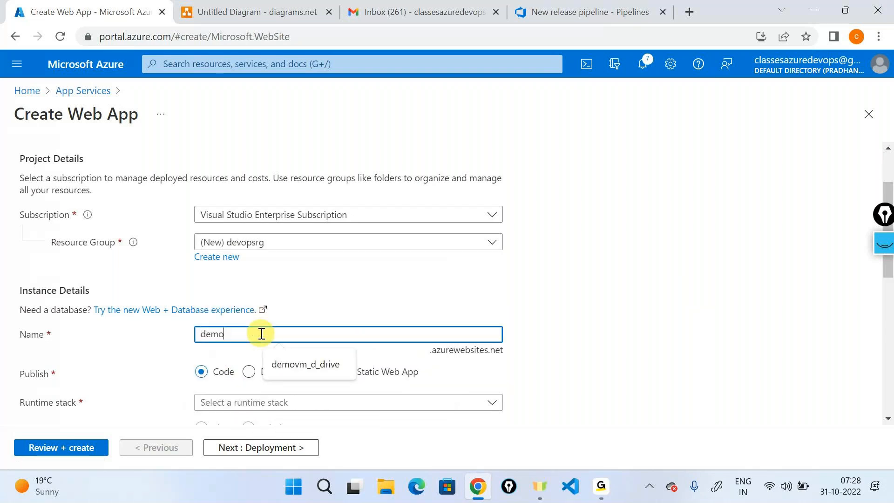
type("appservive")
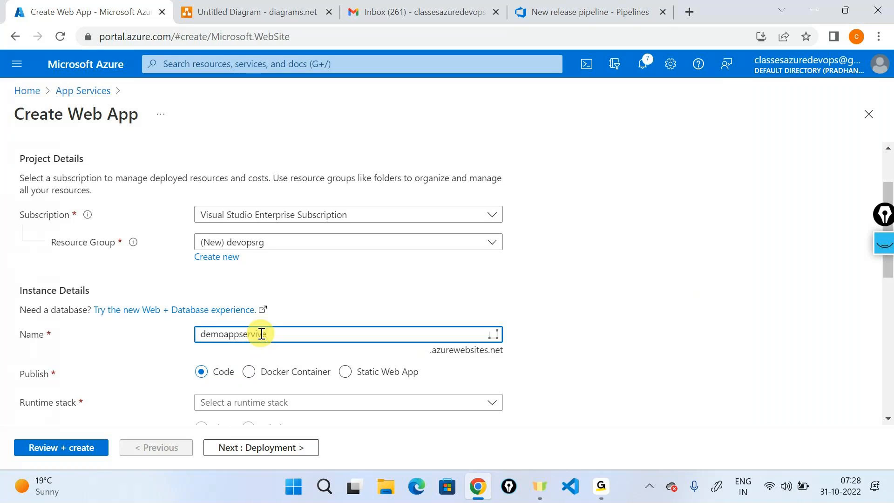
key("BackSpace")
key("BackSpace")
key("BackSpace")
type("ice")
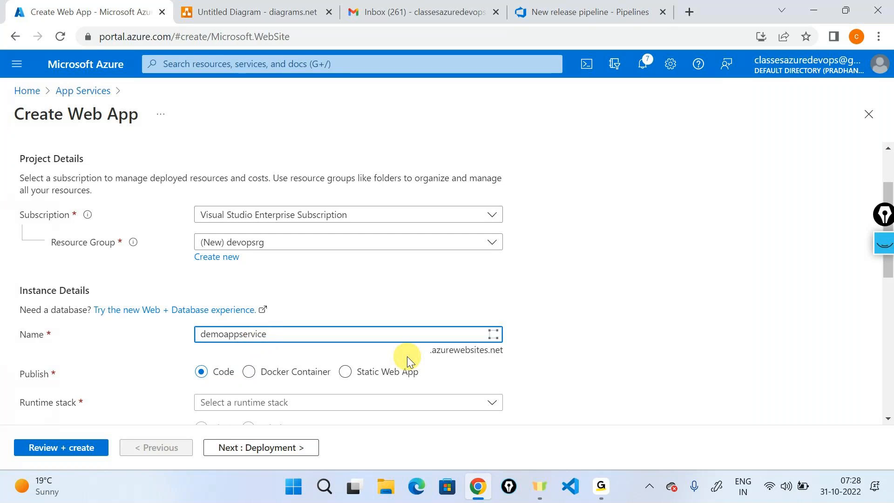
type("devops")
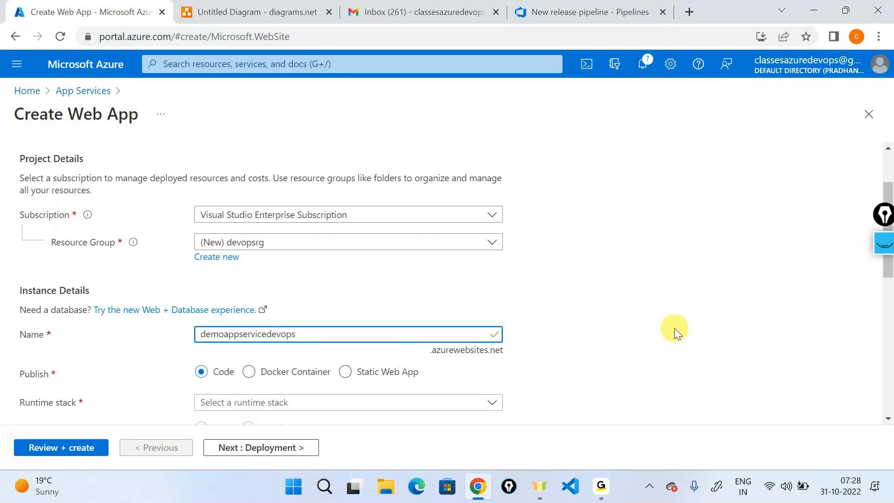
scroll(675, 327, "down", 3)
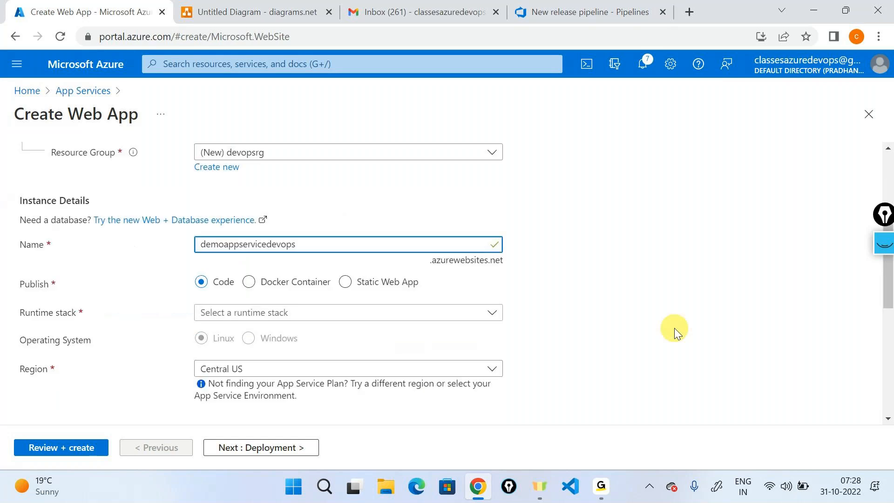
left_click(475, 275)
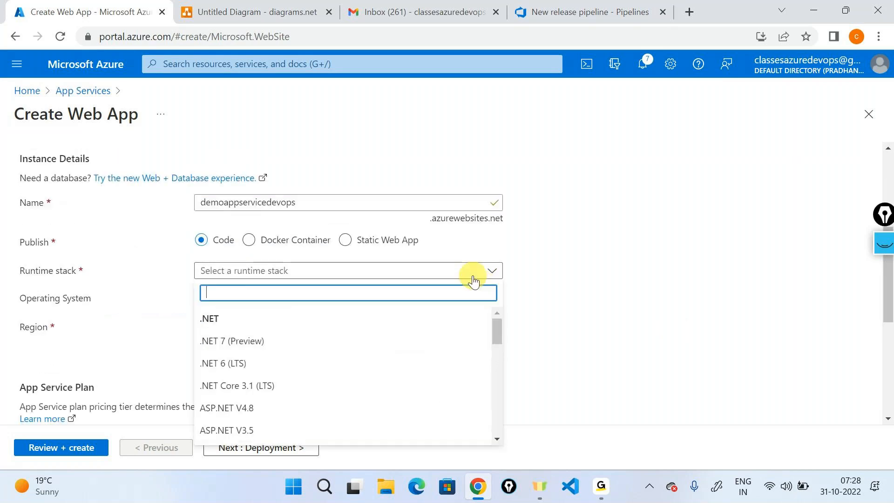
- Set the runtime to .NET Core 3.1 (LTS) and the region to East US 2
left_click(265, 382)
scroll(560, 306, "down", 2)
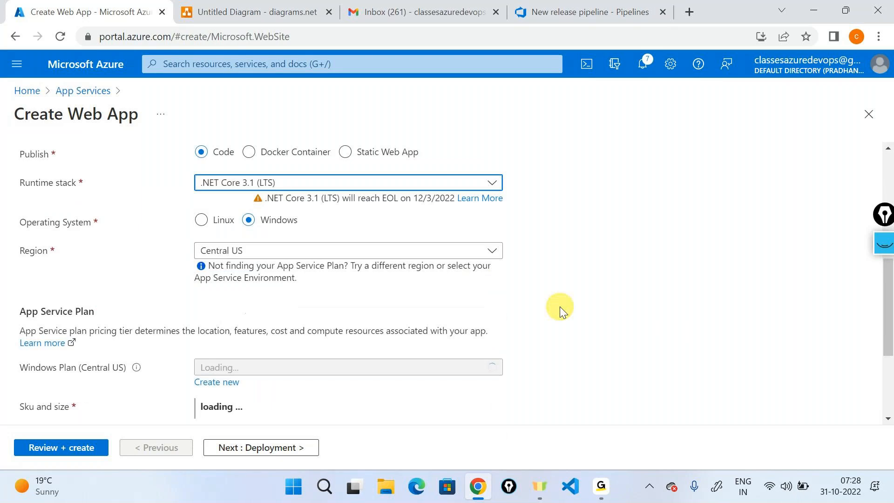
left_click(340, 243)
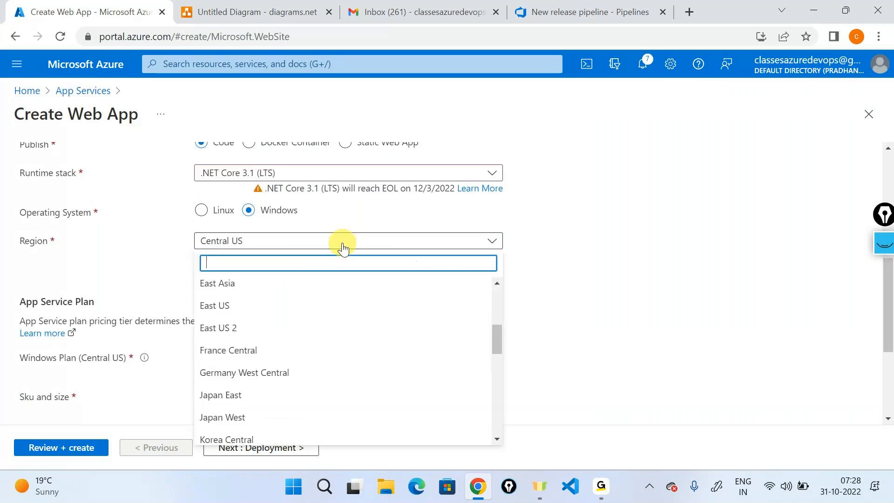
left_click(239, 329)
scroll(297, 262, "down", 2)
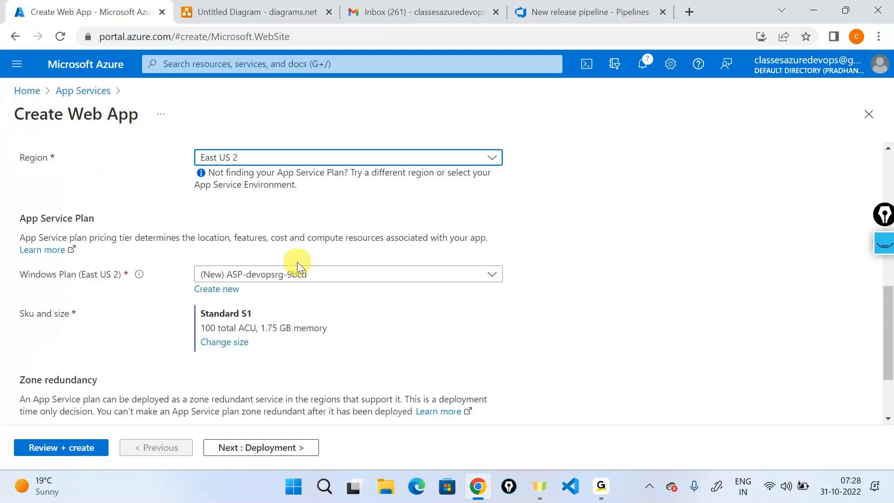
- Apply the free Dev/Test F1 pricing tier and proceed to Review + create
left_click(226, 300)
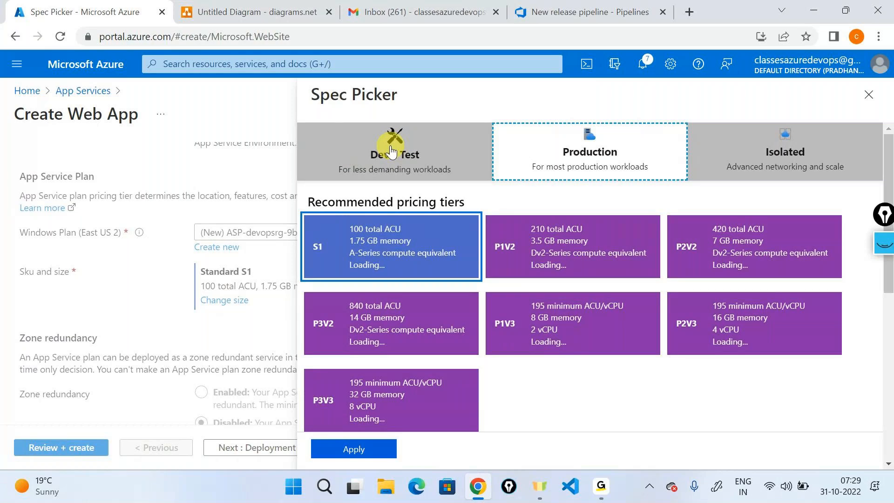
left_click(391, 151)
left_click(354, 449)
left_click(259, 448)
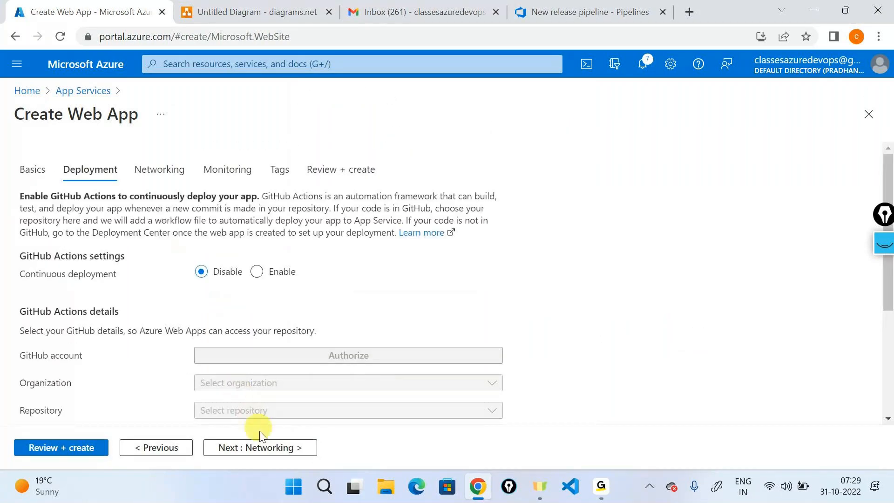
left_click(256, 448)
left_click(256, 447)
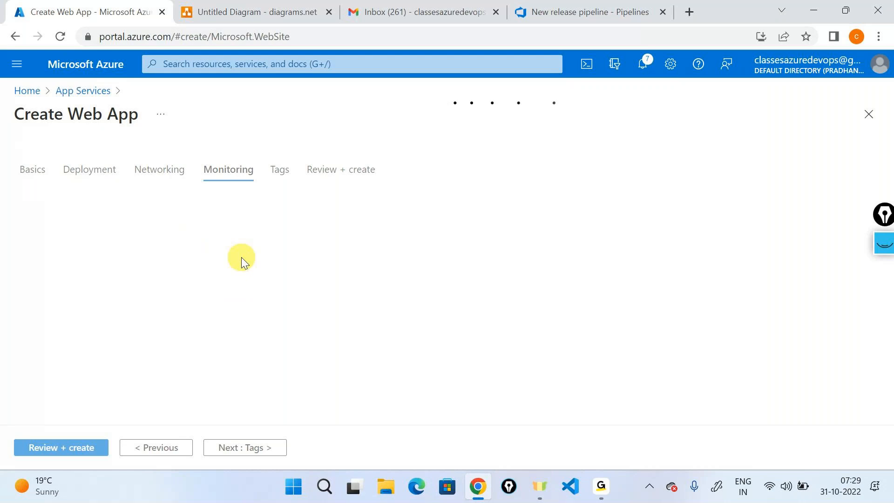
left_click(252, 7)
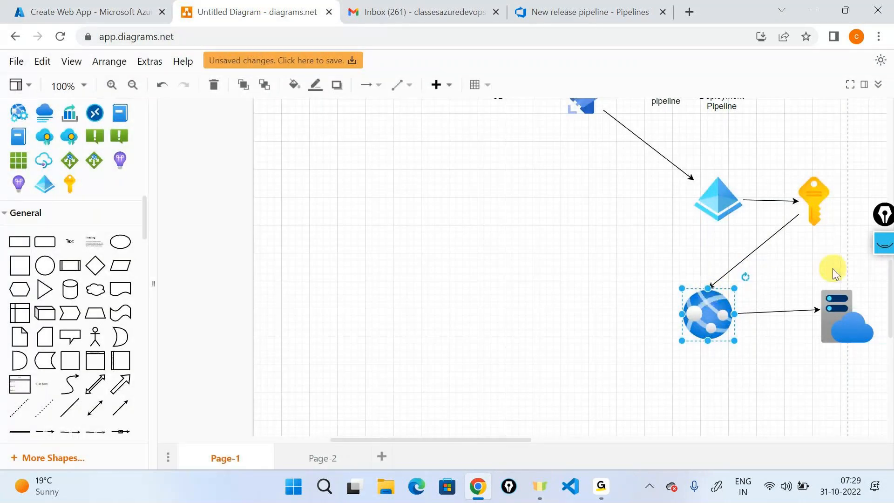
left_click(100, 11)
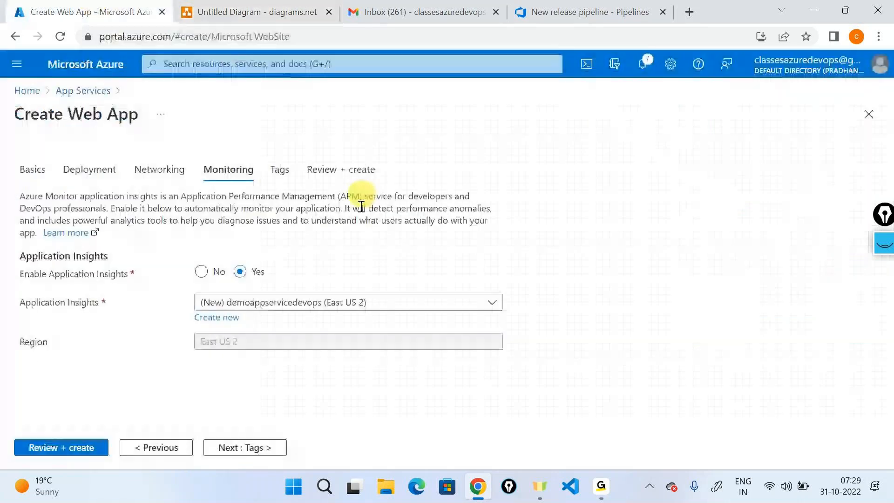
left_click(82, 445)
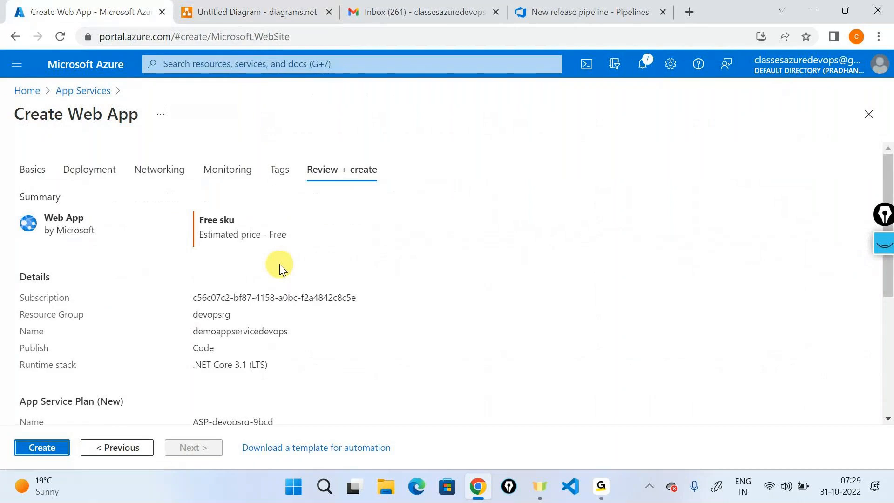
- Create the demoappservicedevops web app, then glance at the release pipeline and CI/CD diagram
left_click(43, 446)
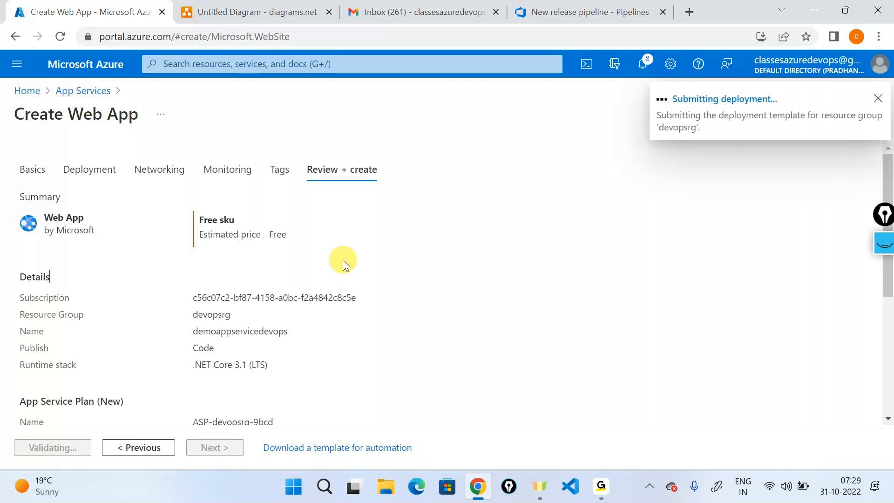
left_click(643, 10)
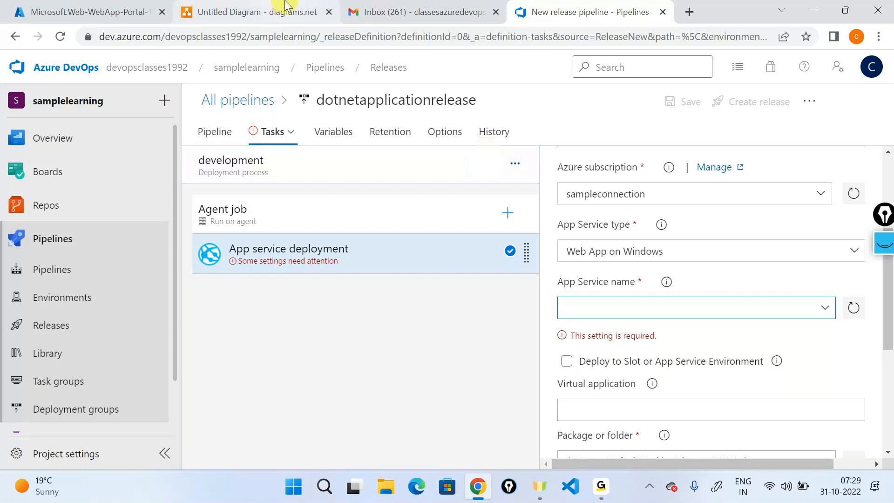
left_click(256, 12)
scroll(481, 344, "up", 2)
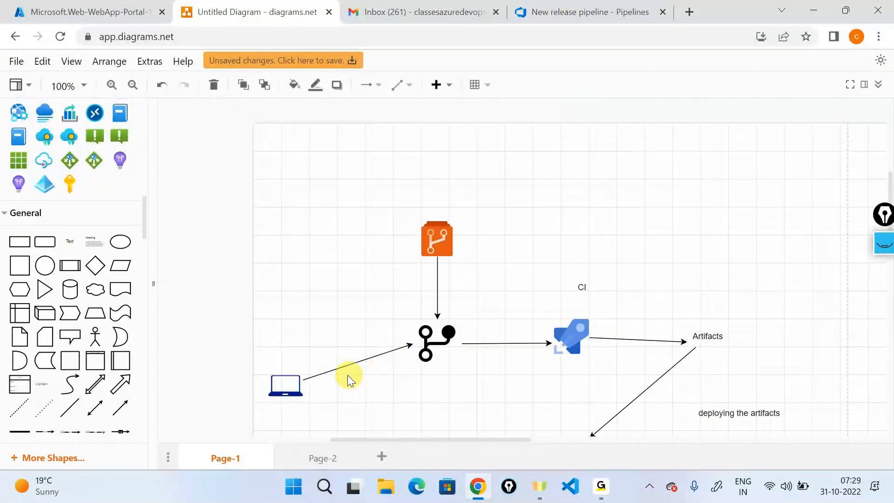
left_click(286, 386)
left_click(441, 336)
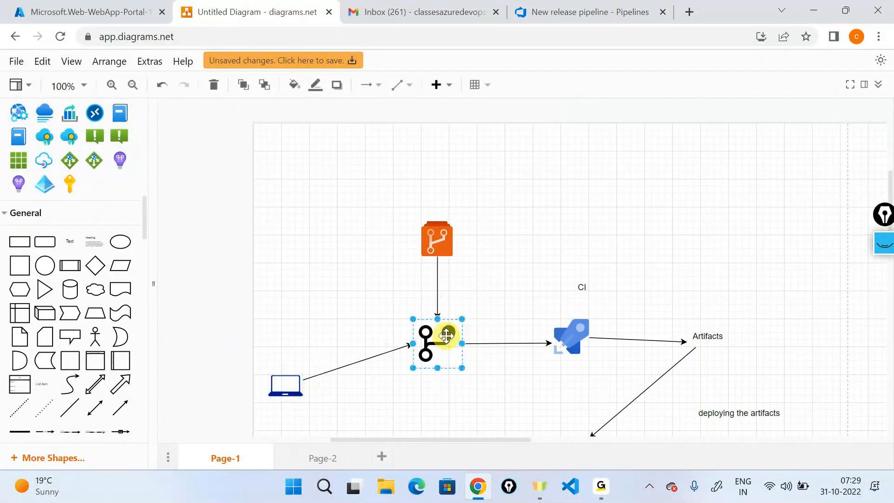
left_click(574, 327)
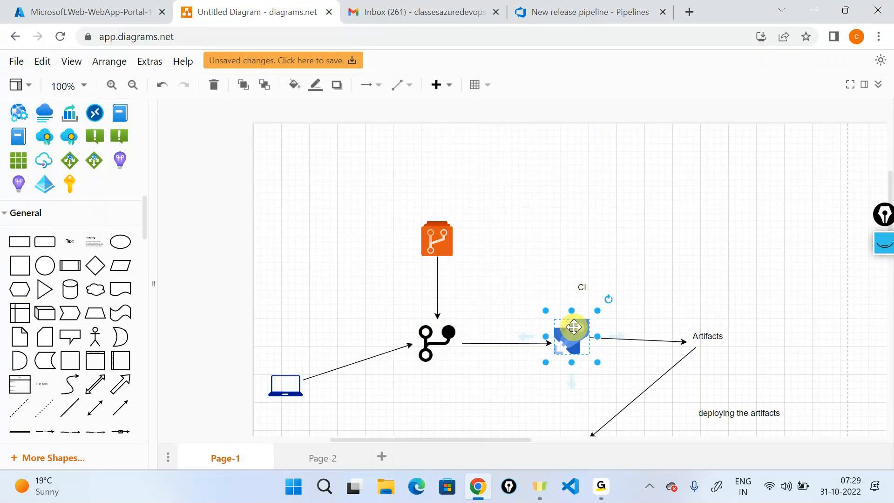
scroll(573, 327, "down", 3)
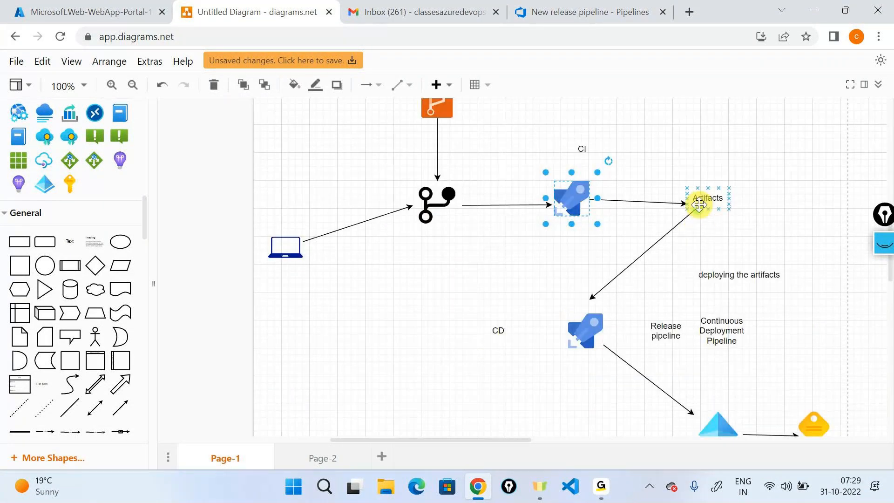
left_click(699, 200)
scroll(699, 202, "down", 1)
scroll(699, 204, "down", 2)
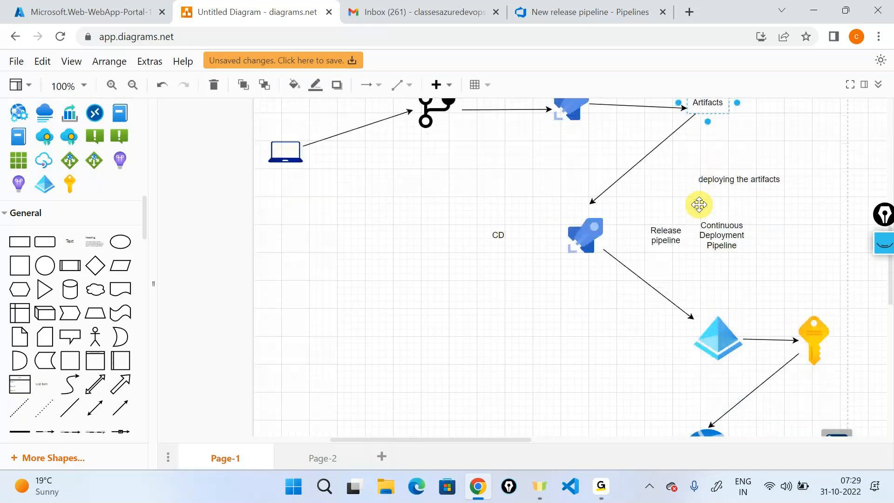
left_click(594, 239)
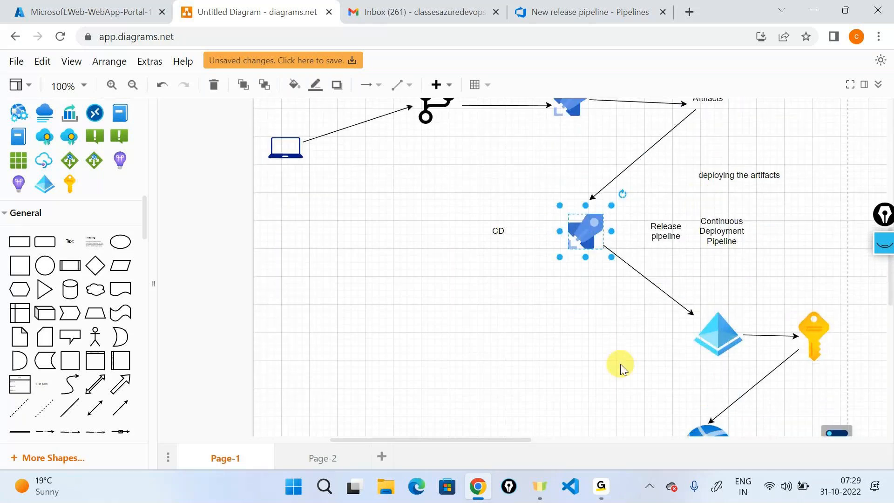
scroll(622, 368, "down", 4)
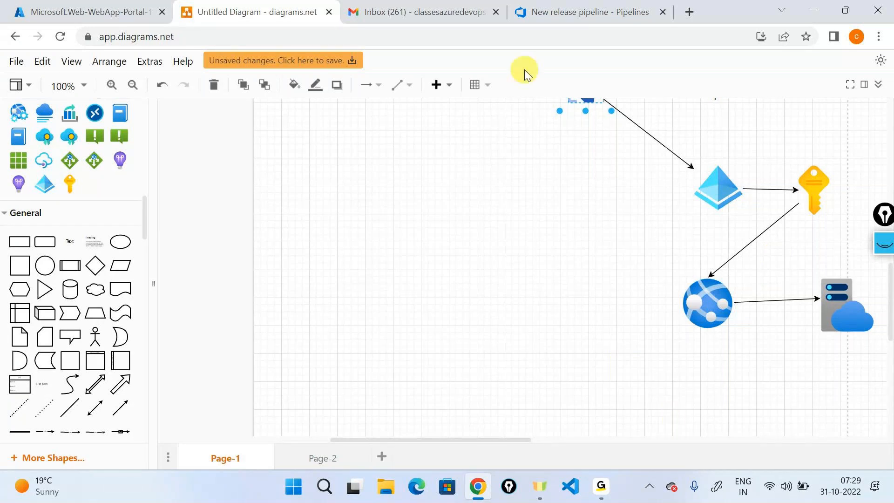
left_click(93, 7)
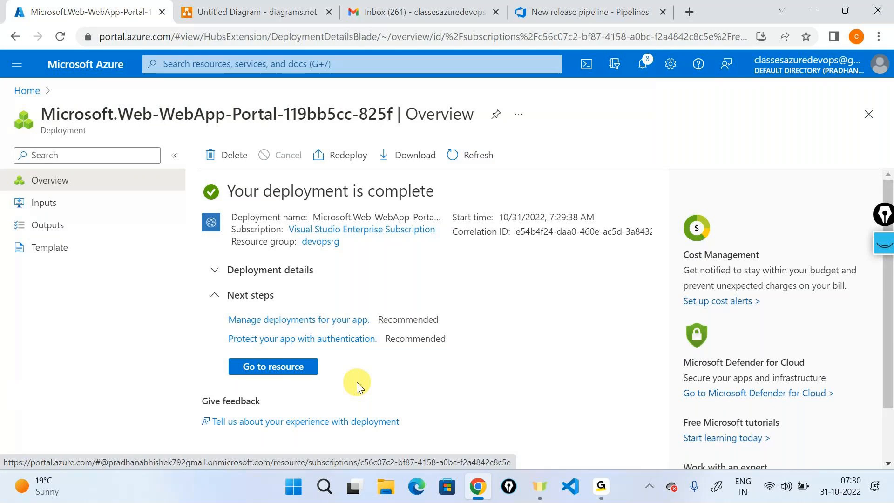
- Open demoappservicedevops through resource group devopsrg and the ASP-devopsrg-9bcd plan's Apps list
left_click(322, 242)
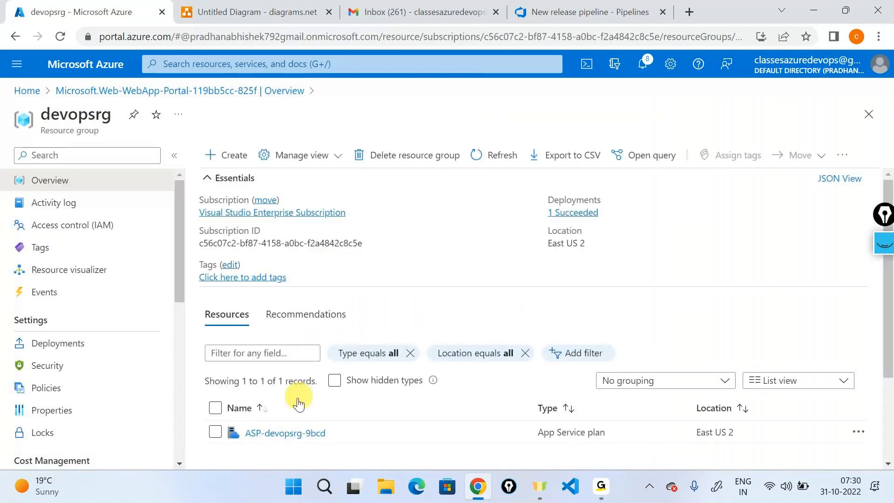
left_click(287, 430)
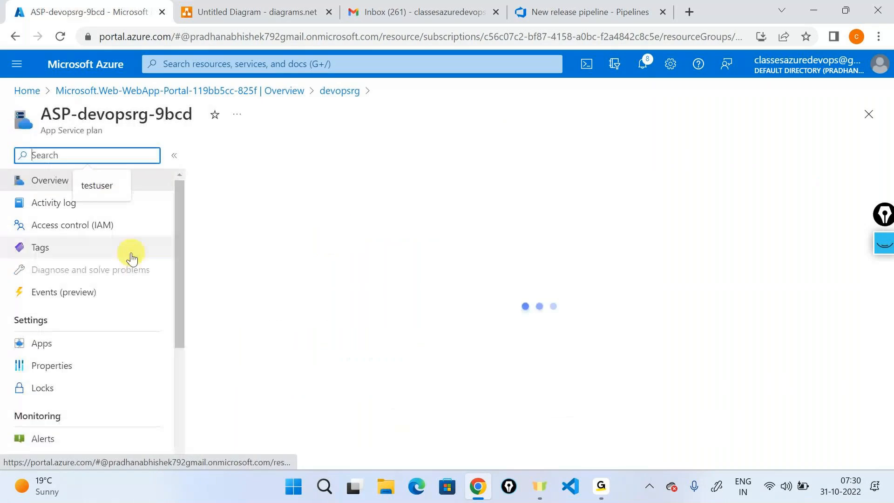
left_click(91, 343)
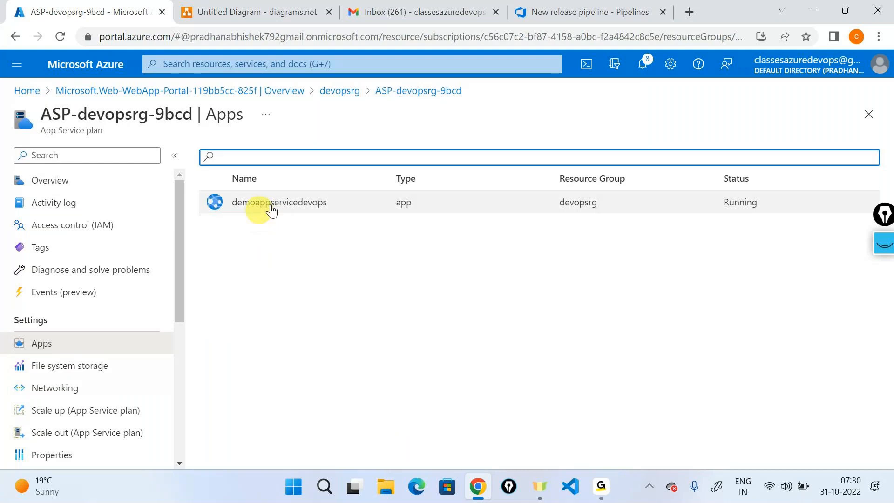
left_click(301, 204)
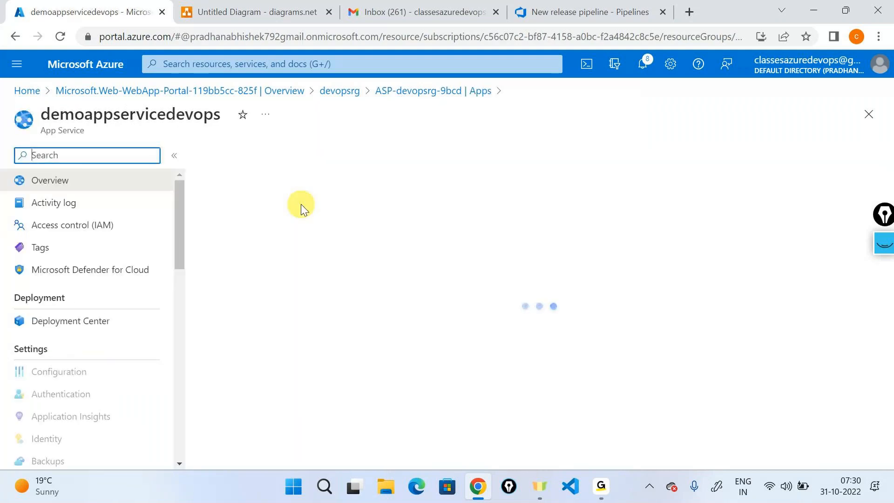
- Check the live demoappservicedevops default page, then return to the New release pipeline
left_click(236, 156)
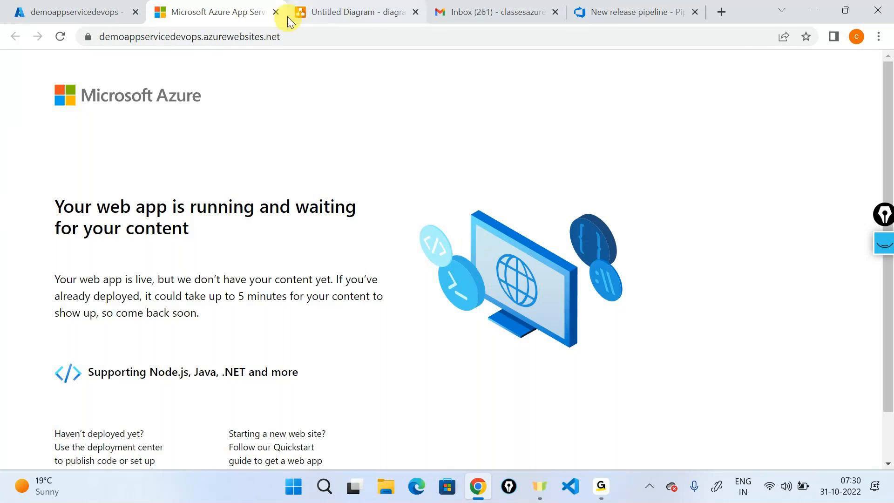
left_click(275, 11)
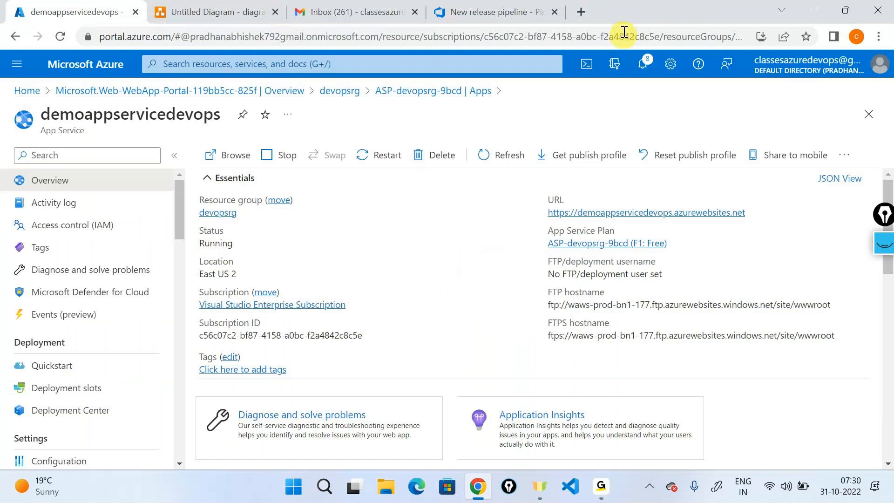
left_click(522, 11)
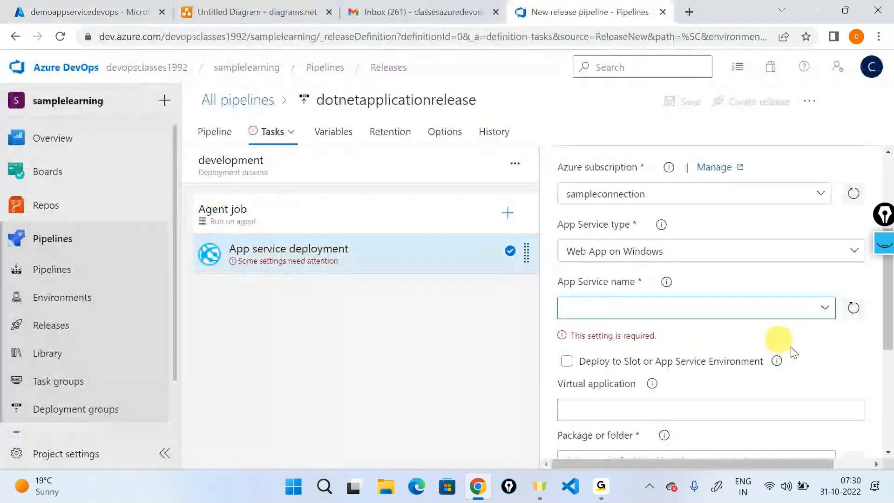
- Refresh the App Service list and pick demoappservicedevops as the deployment target
left_click(856, 308)
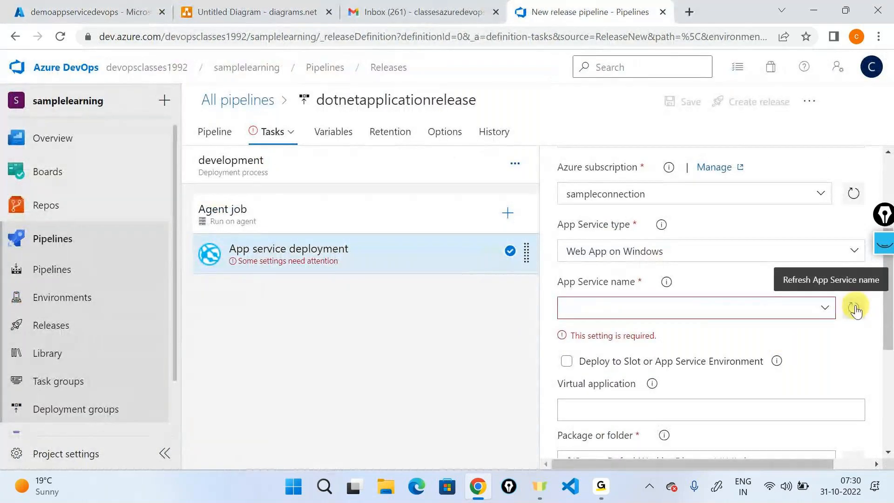
left_click(822, 307)
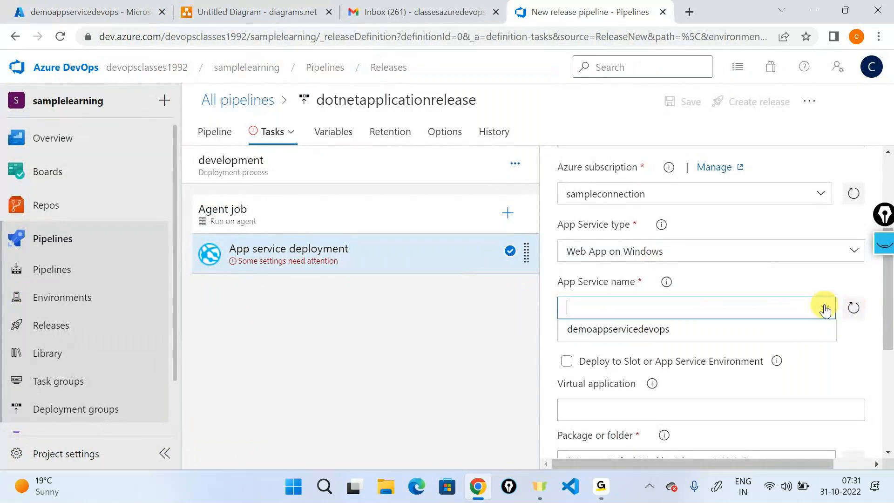
left_click(686, 332)
scroll(687, 337, "down", 2)
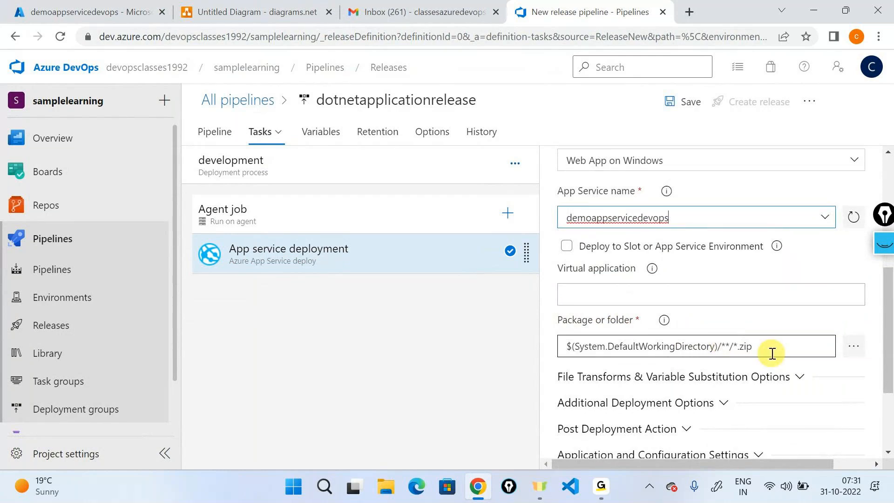
- Set the package to deploy to _dotnetapplicationbuild/drop/iosapplication.zip
left_click(851, 350)
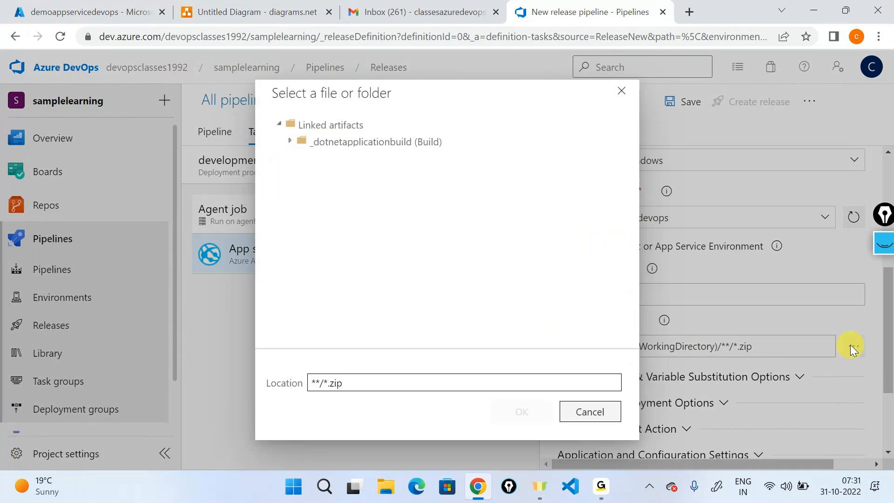
left_click(291, 140)
left_click(300, 158)
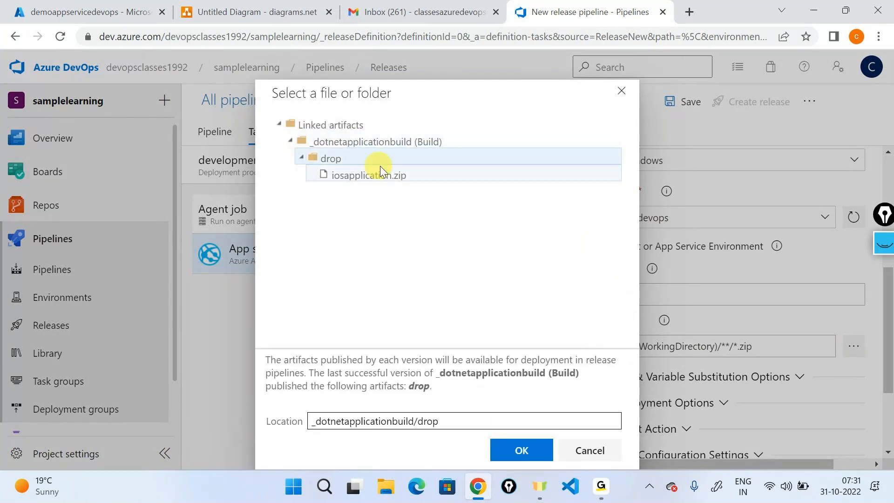
left_click(397, 180)
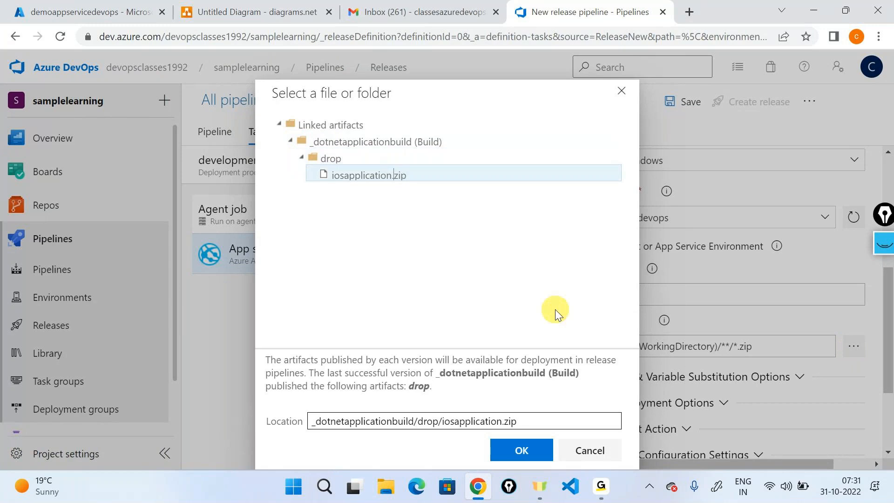
left_click(526, 450)
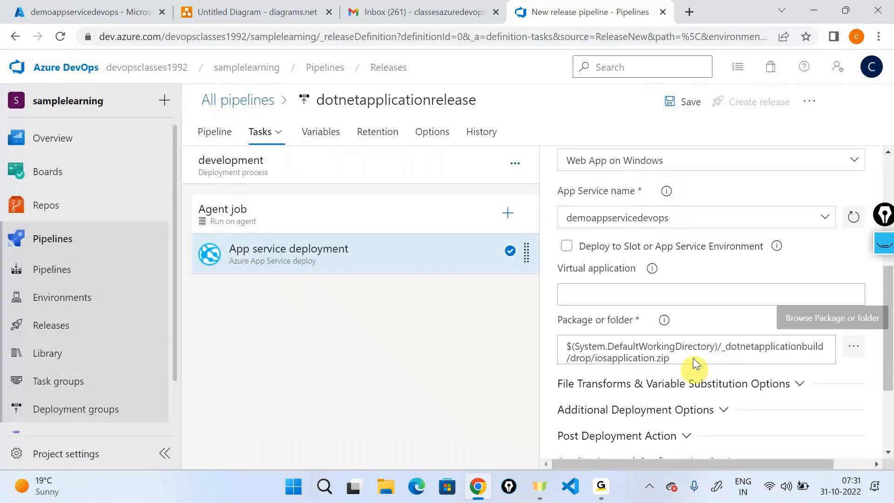
scroll(693, 357, "down", 1)
scroll(693, 357, "down", 3)
scroll(693, 356, "up", 10)
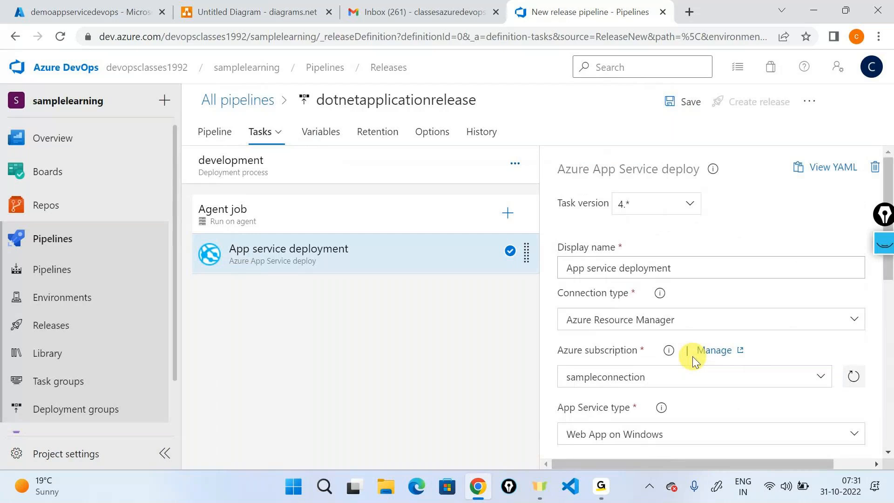
- Save the release pipeline with the comment 'first release pipeline'
left_click(684, 111)
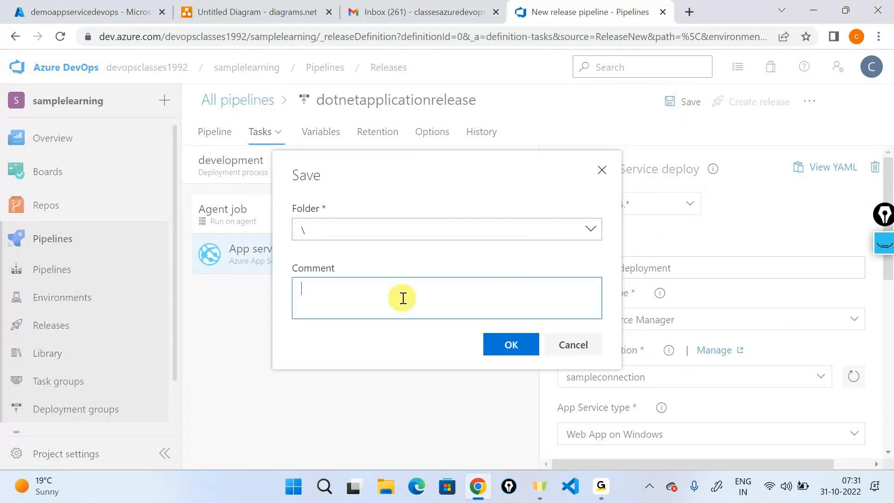
type("first release pipeline")
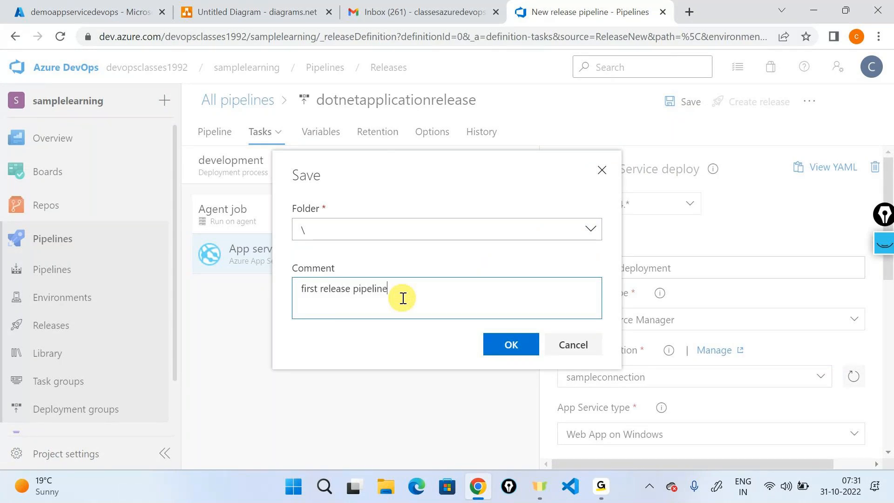
left_click(504, 345)
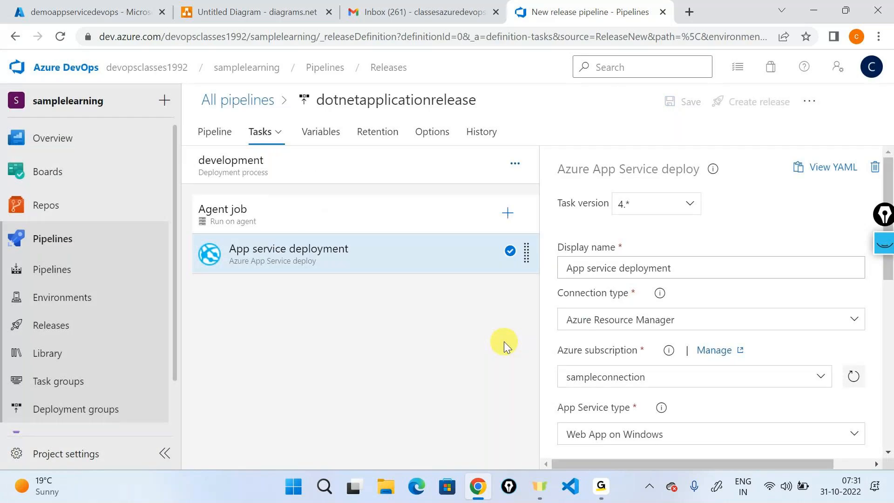
- Create a new release of dotnetapplicationrelease from the latest build
left_click(217, 135)
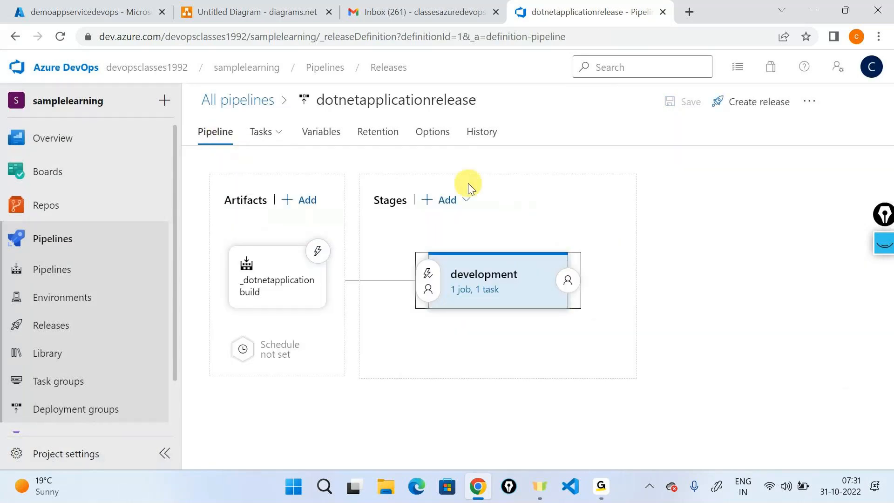
left_click(734, 104)
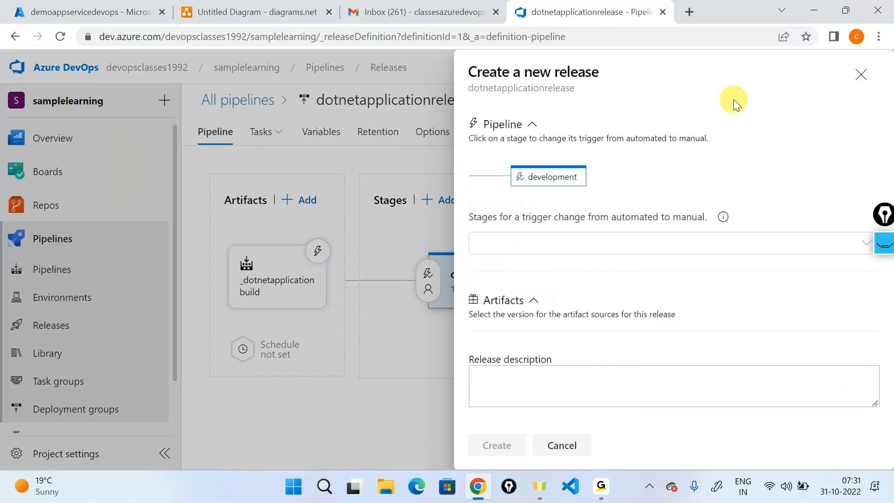
scroll(538, 285, "down", 1)
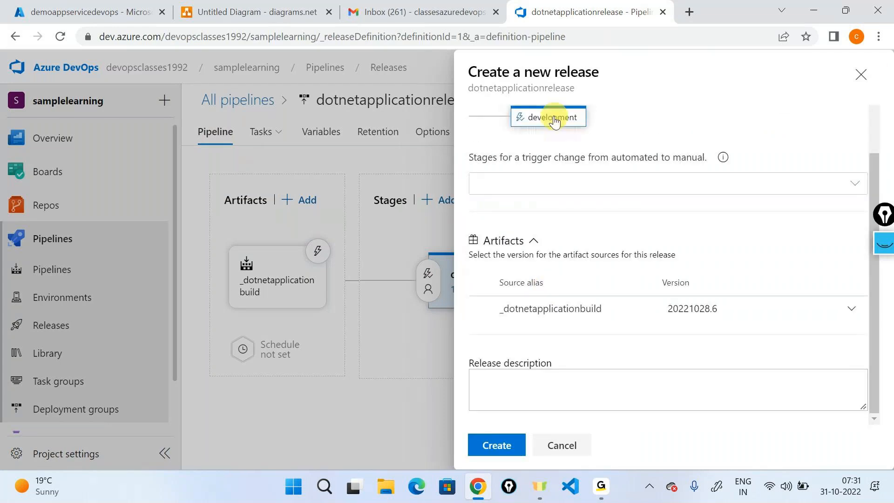
left_click(498, 445)
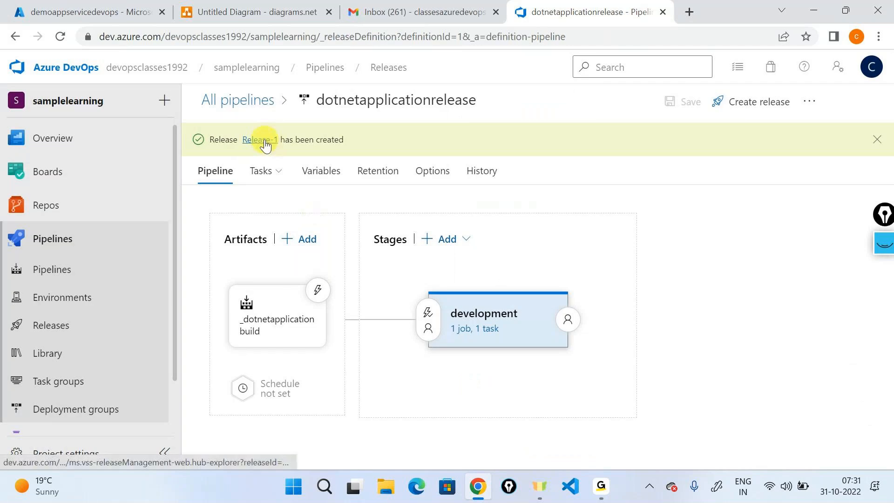
- Open Release-1, view its development stage deployment logs, and return to its pipeline overview
left_click(263, 141)
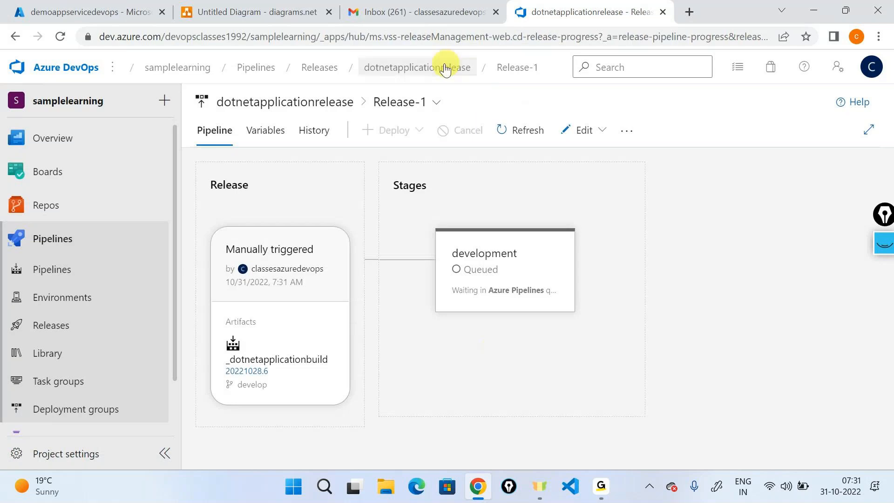
left_click(442, 69)
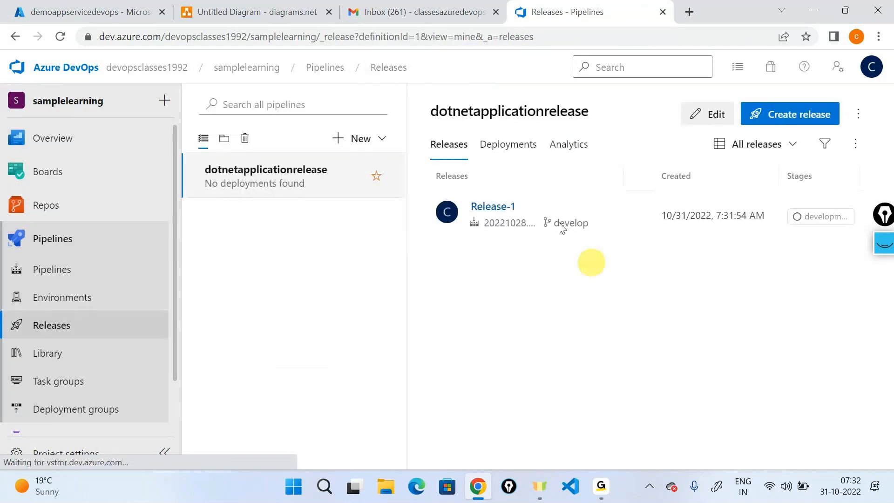
left_click(493, 205)
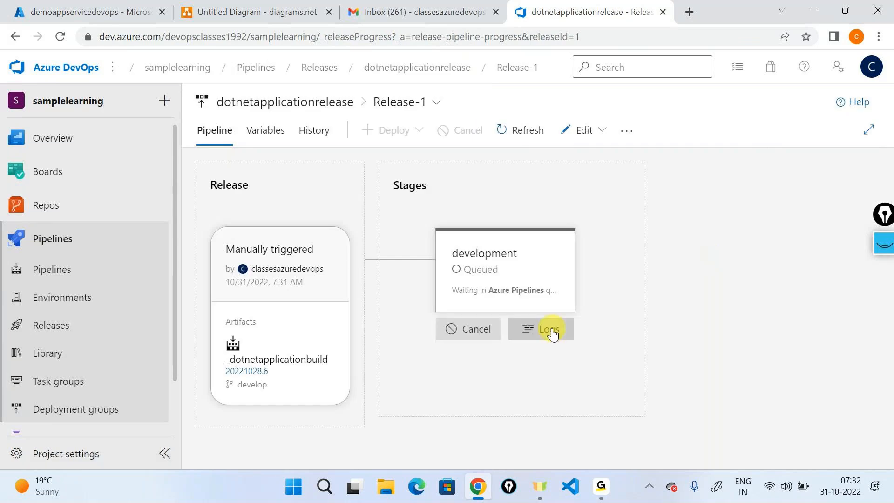
left_click(549, 326)
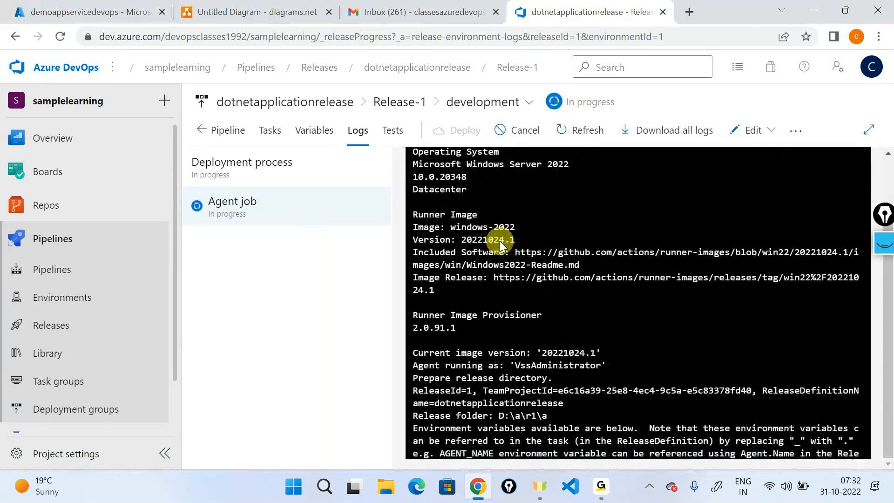
scroll(501, 246, "up", 2)
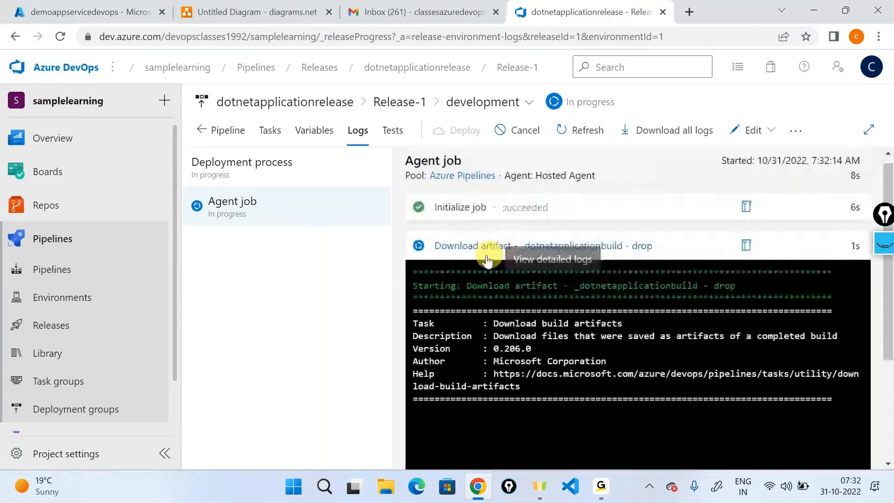
left_click(222, 131)
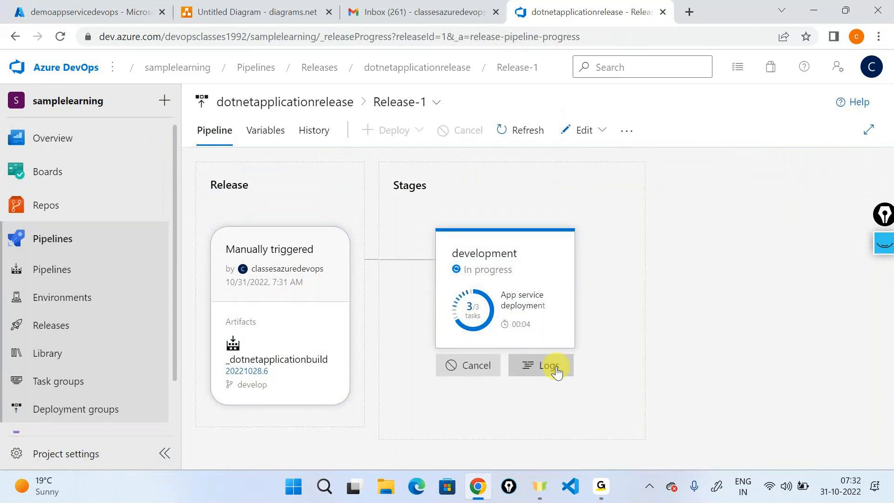
- Review the full Download artifact log for the development stage
left_click(558, 373)
scroll(558, 270, "up", 3)
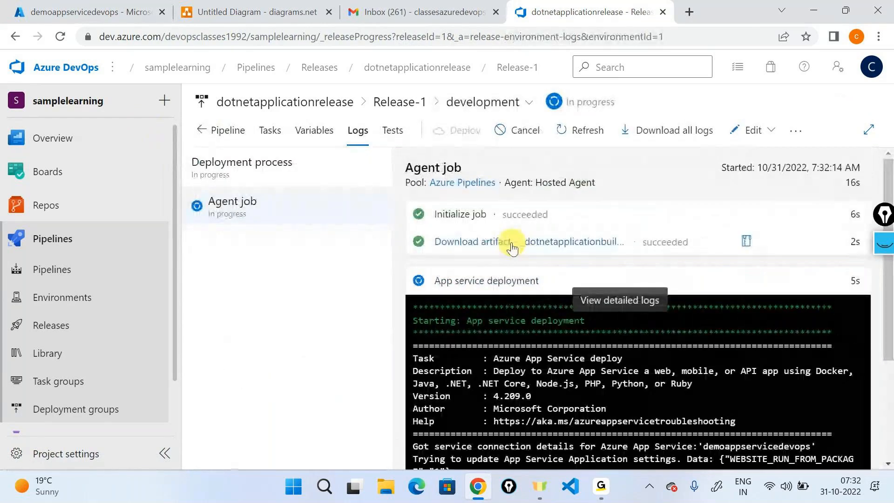
left_click(513, 243)
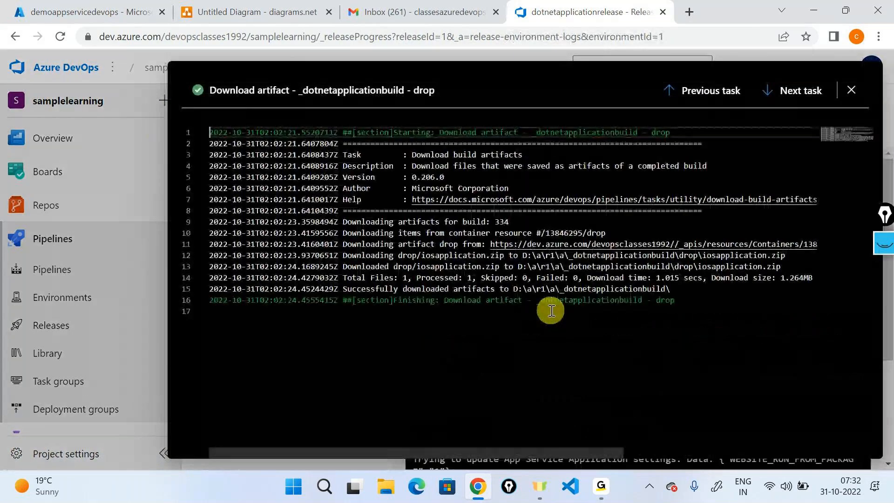
key("Escape")
- Confirm the App service deployment succeeded and the job took 1m 17s in total
scroll(552, 311, "down", 2)
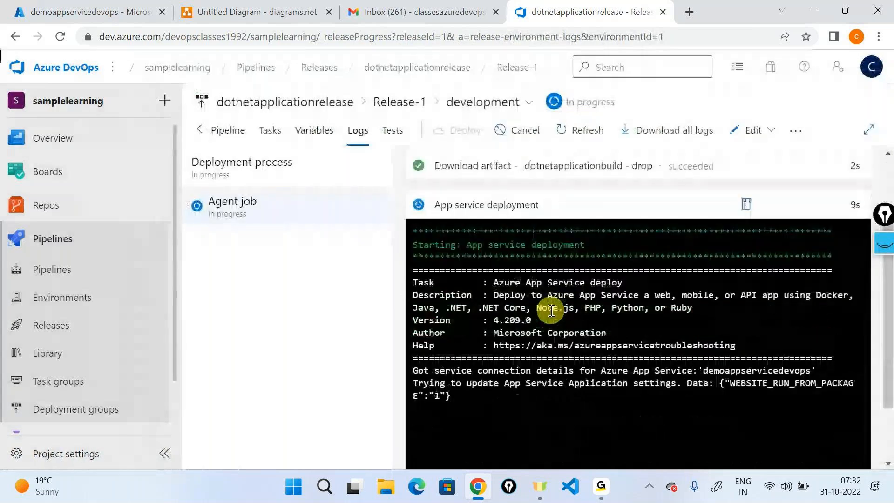
left_click(469, 215)
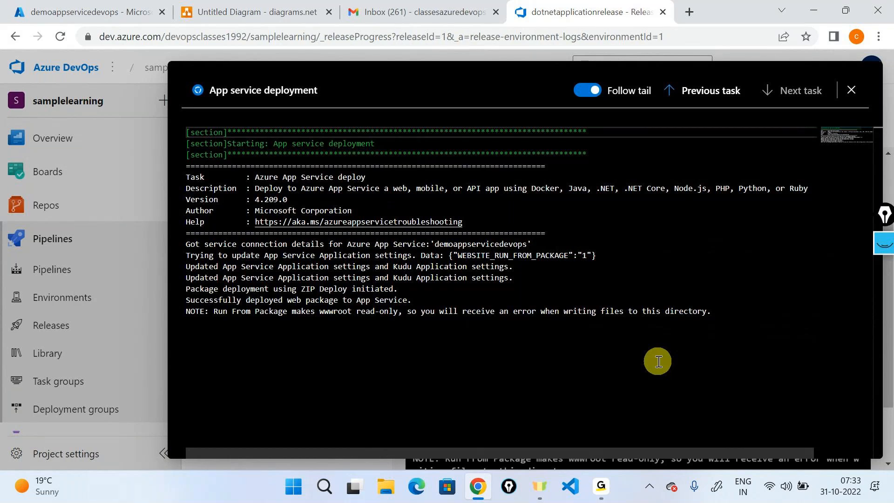
triple_click(271, 295)
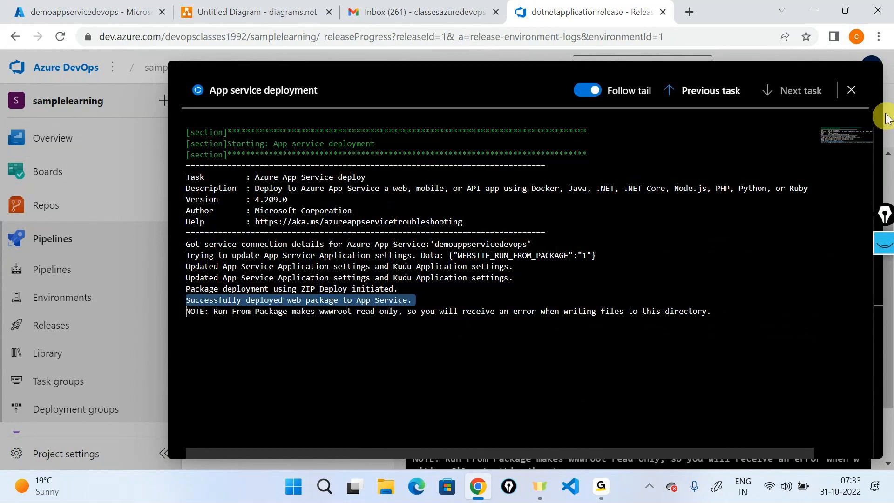
left_click(854, 87)
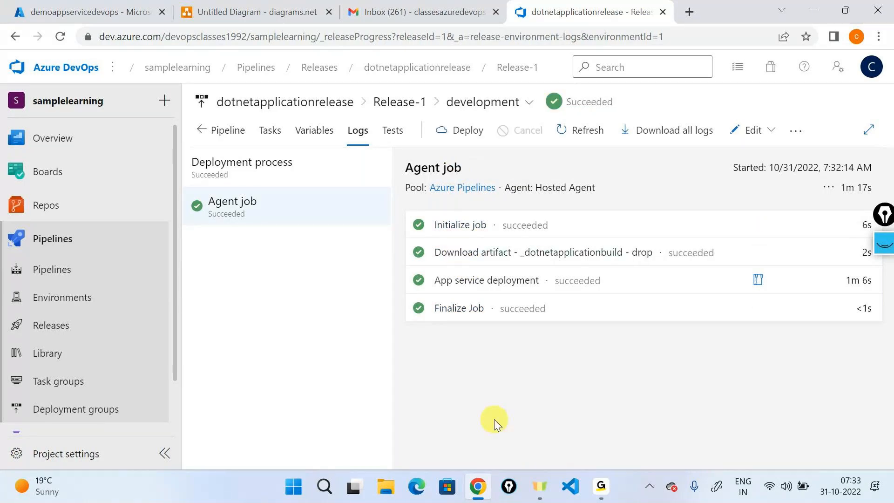
triple_click(852, 180)
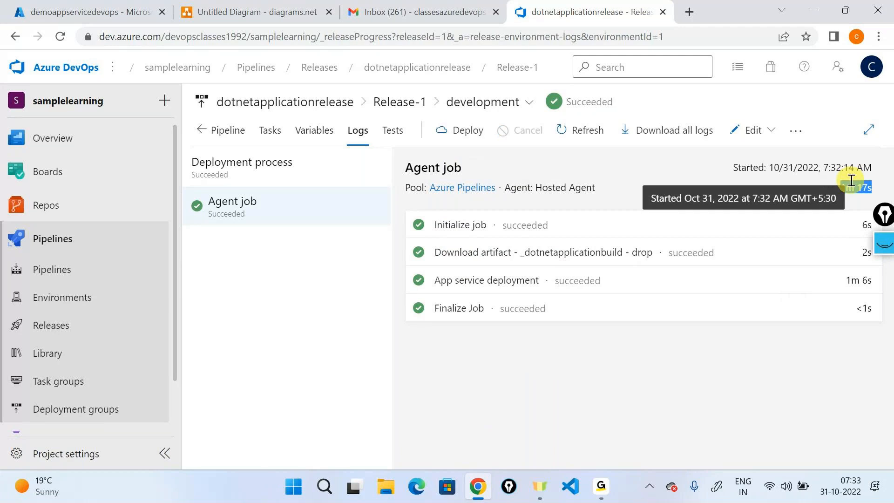
left_click(118, 6)
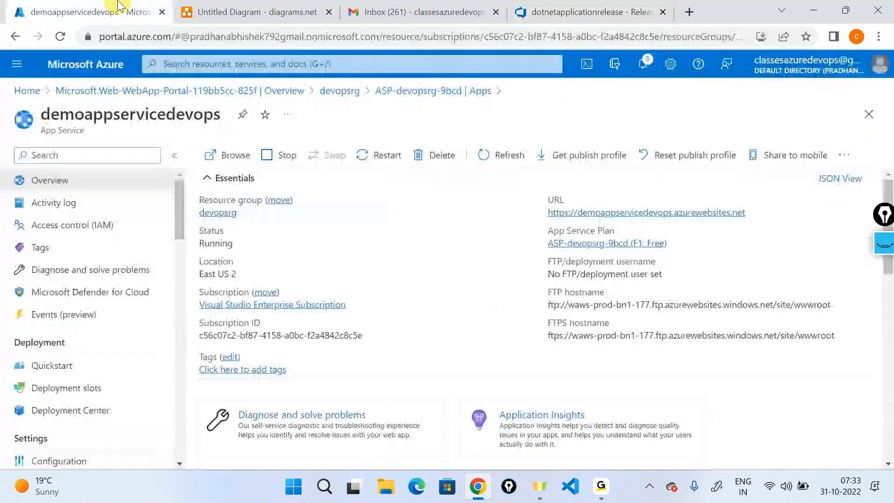
- Browse demoappservicedevops to verify the deployed iosapplication Welcome page, then return to the release logs
left_click(221, 158)
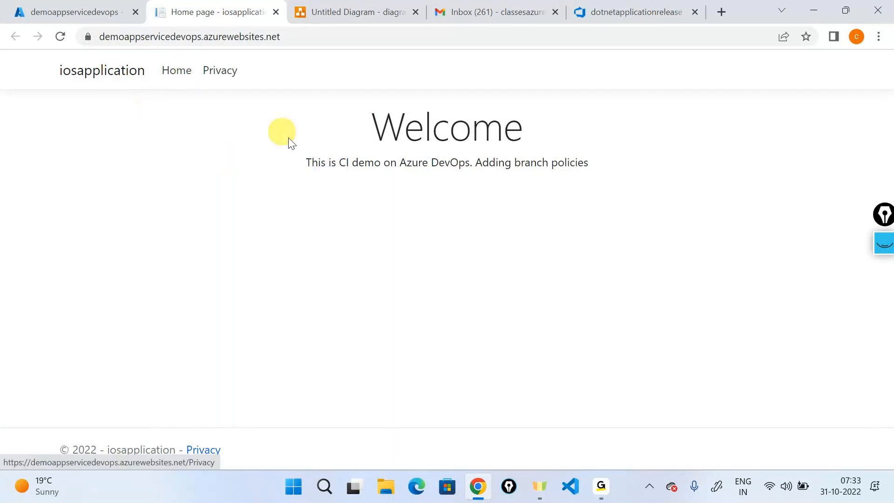
left_click_drag(311, 166, 624, 158)
left_click(624, 158)
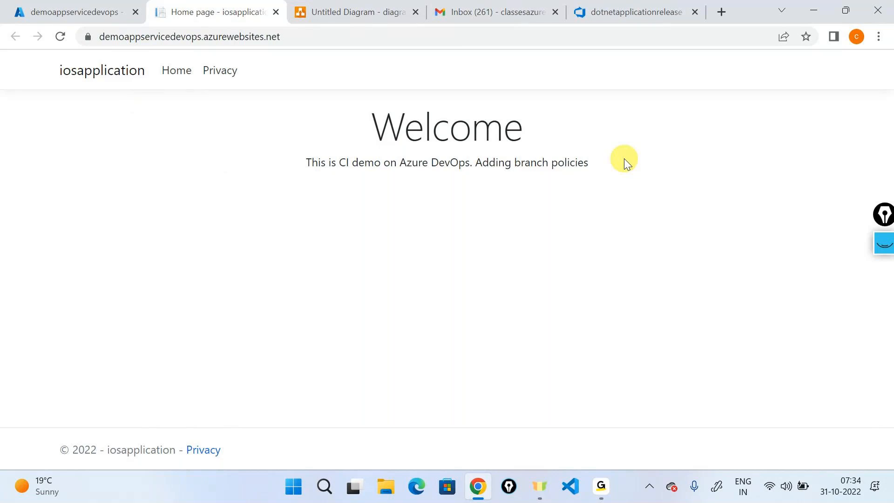
left_click(604, 6)
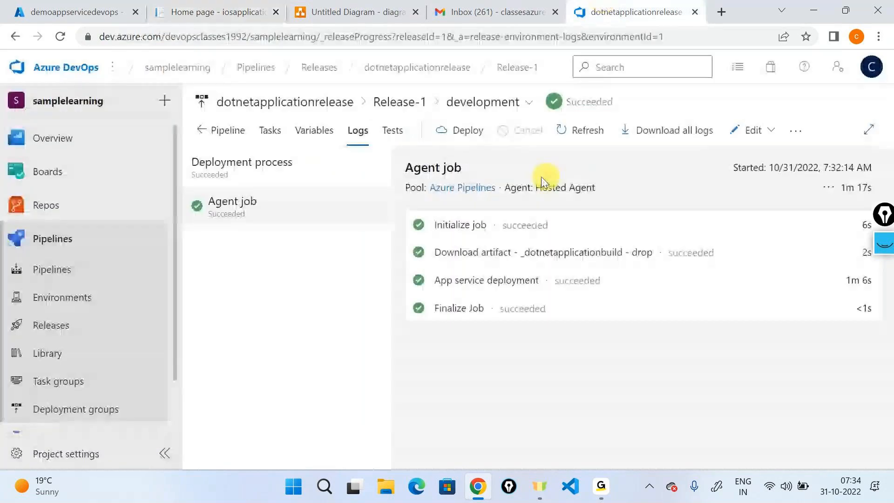
- From the Release-1 progress view, open the dotnetapplicationrelease pipeline for editing
left_click(228, 130)
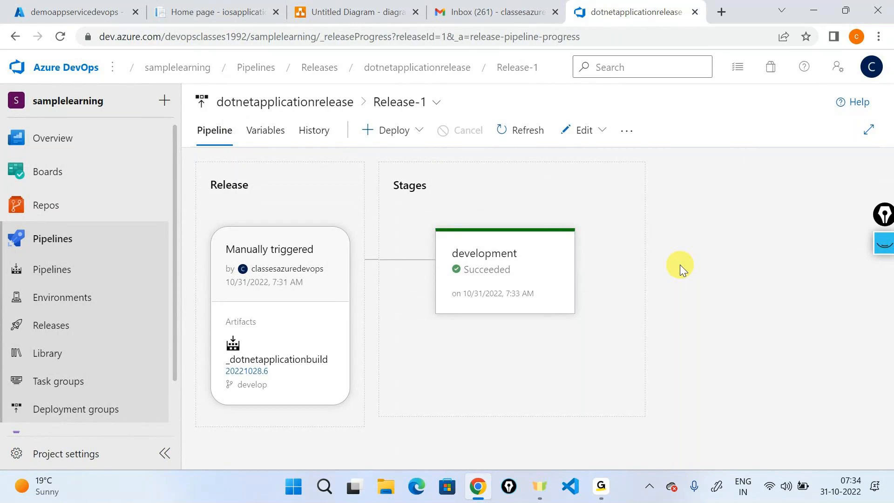
left_click(601, 488)
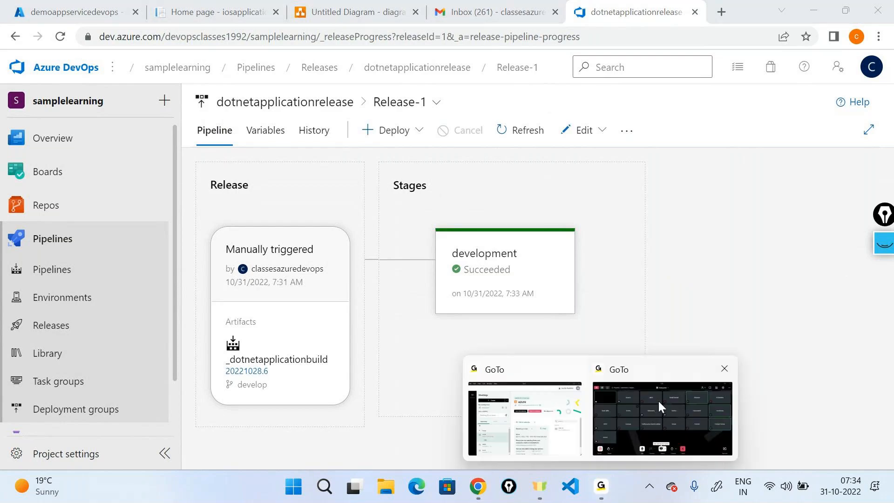
left_click(665, 390)
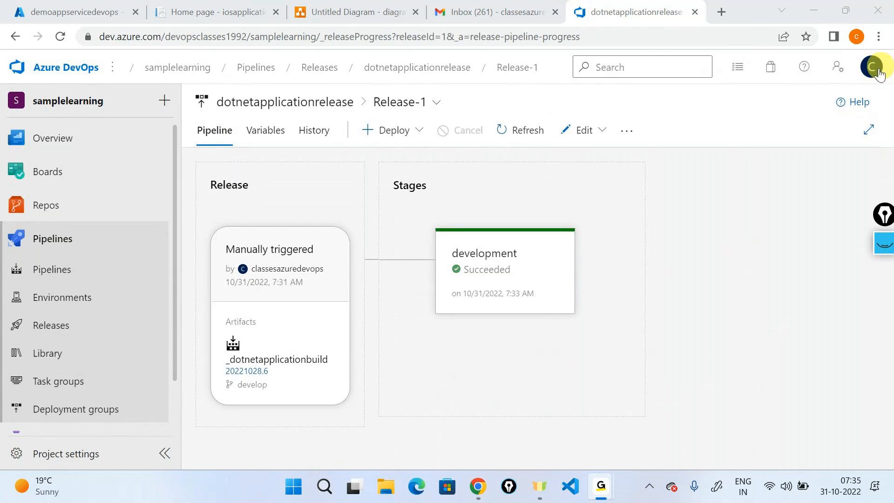
left_click(822, 9)
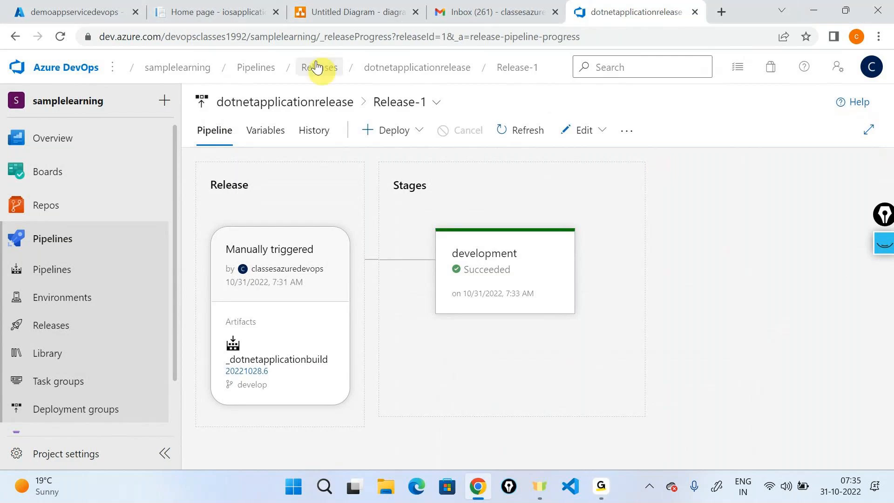
left_click(605, 131)
left_click(537, 181)
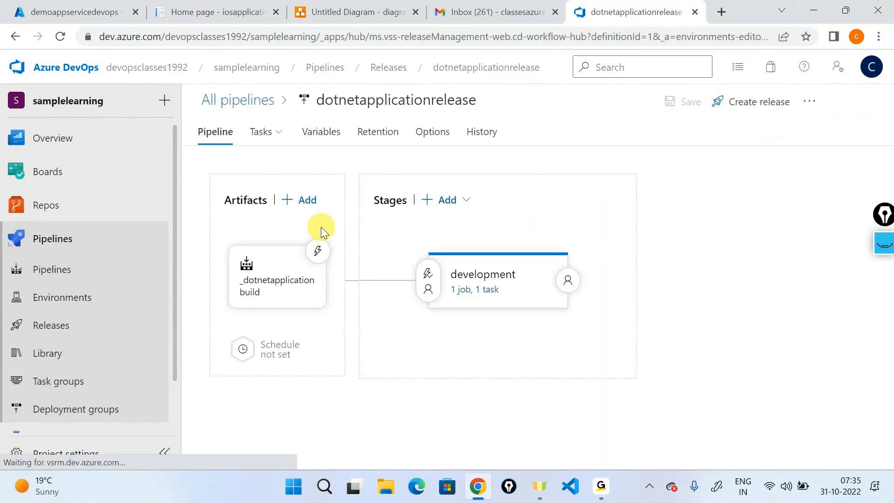
left_click(889, 249)
left_click(887, 286)
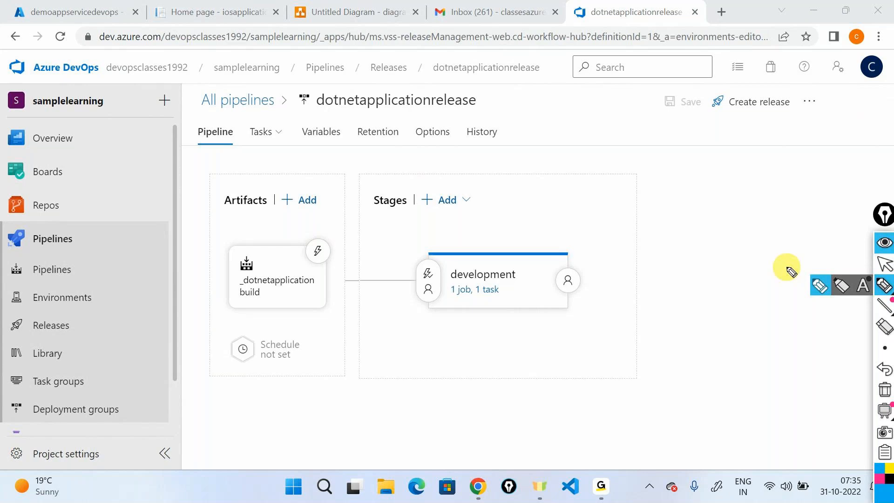
mouse_move(319, 362)
left_mouse_down()
mouse_move(300, 326)
mouse_move(313, 329)
left_mouse_up()
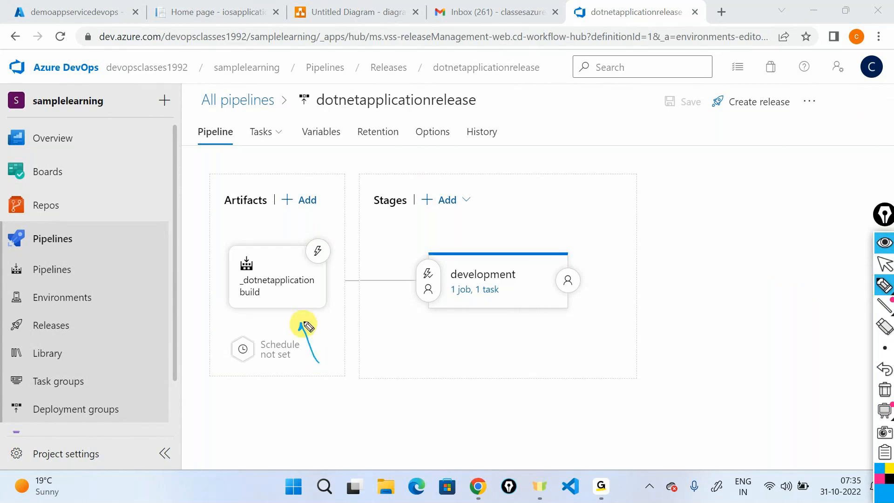
left_click_drag(271, 258, 243, 255)
mouse_move(344, 205)
left_mouse_down()
mouse_move(312, 254)
mouse_move(326, 238)
left_mouse_up()
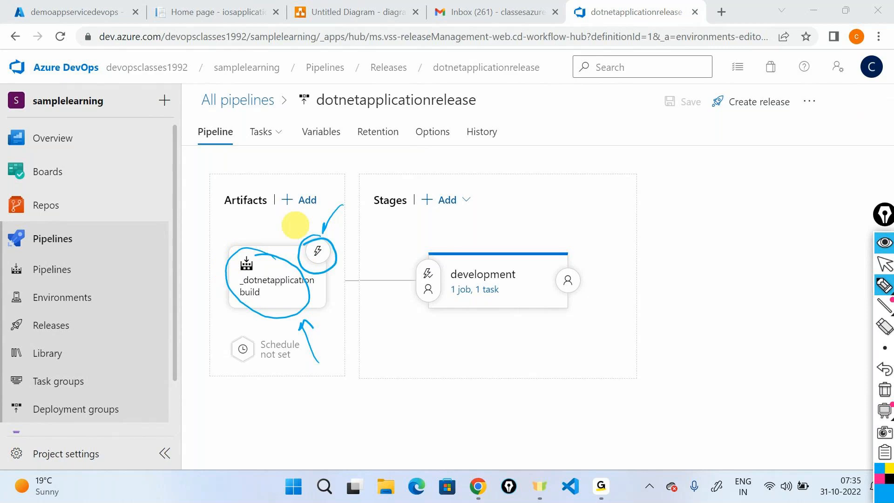
left_click(885, 390)
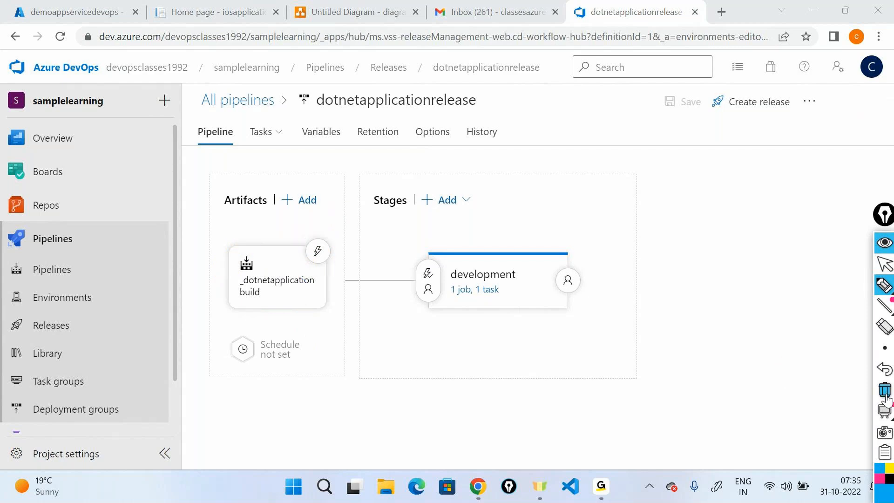
- Enable the artifact's continuous deployment trigger and save with the comment 'cD trigger enabled'
left_click(318, 251)
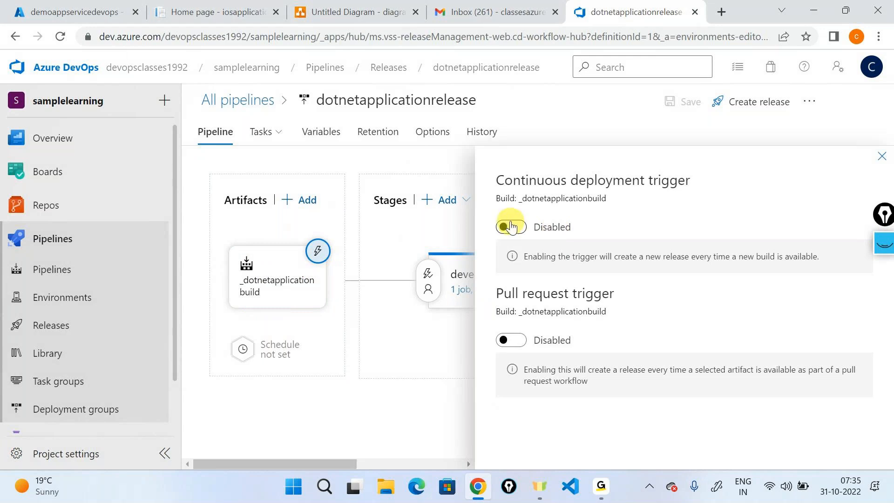
left_click_drag(495, 180, 692, 182)
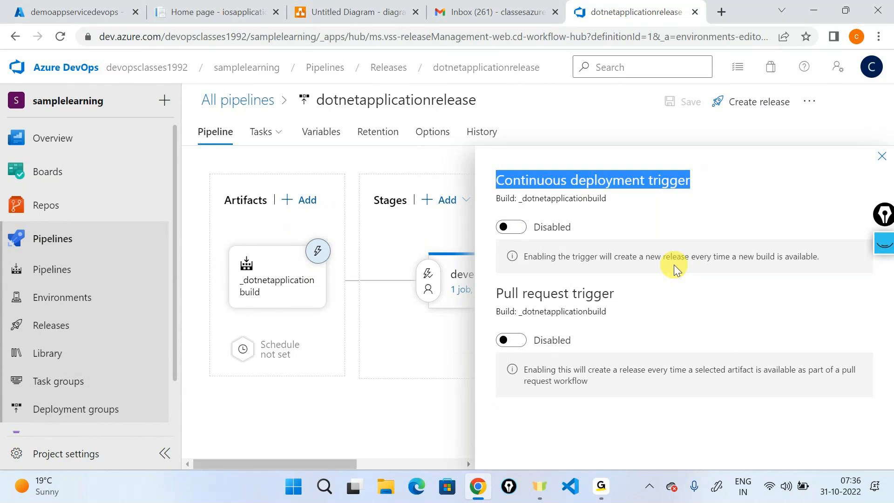
left_click(511, 227)
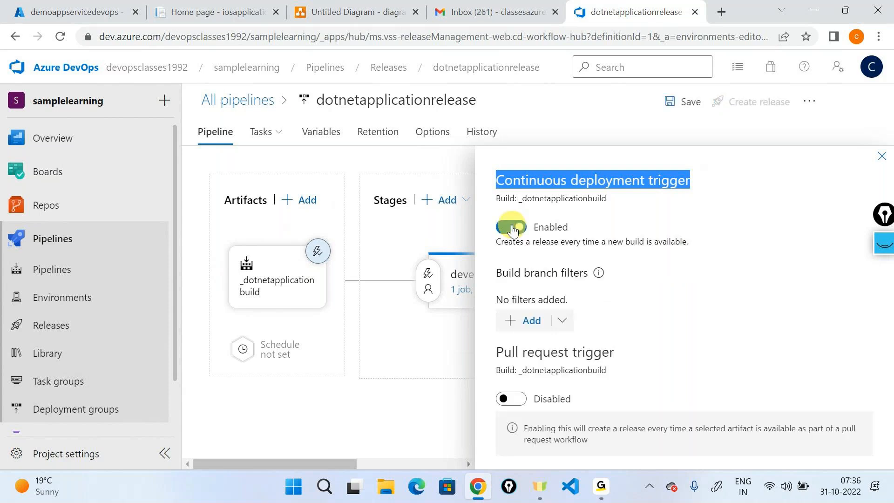
left_click(882, 157)
left_click(689, 103)
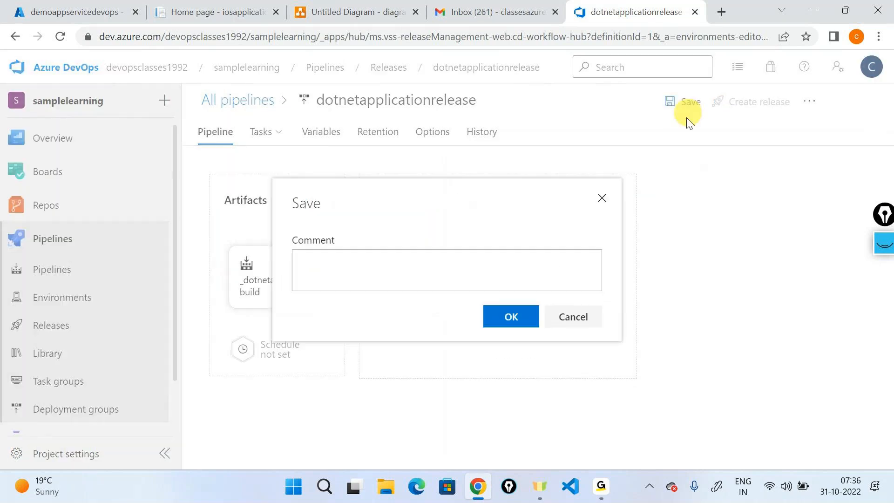
type("cD ")
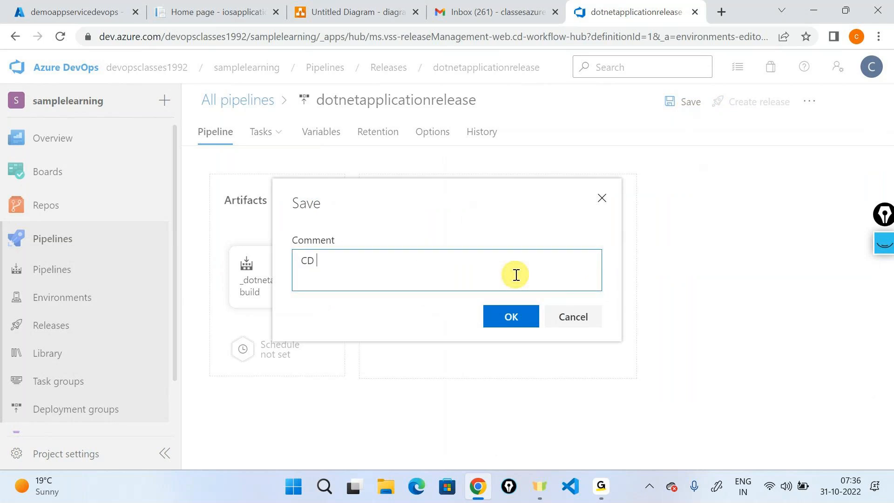
type("trigger enabled")
left_click(512, 315)
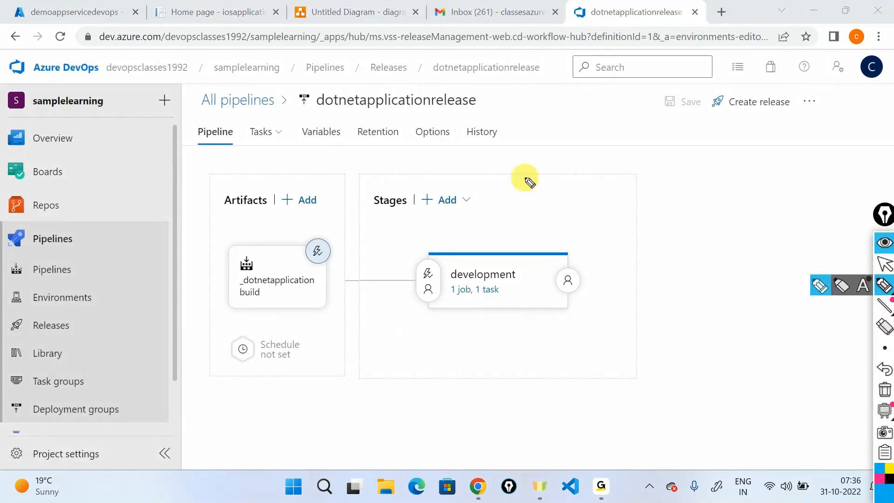
- Recheck that the continuous deployment trigger stays enabled, then open the dotnetapplicationbuild pipeline
mouse_move(299, 250)
left_mouse_down()
mouse_move(335, 253)
mouse_move(301, 277)
mouse_move(353, 256)
left_mouse_up()
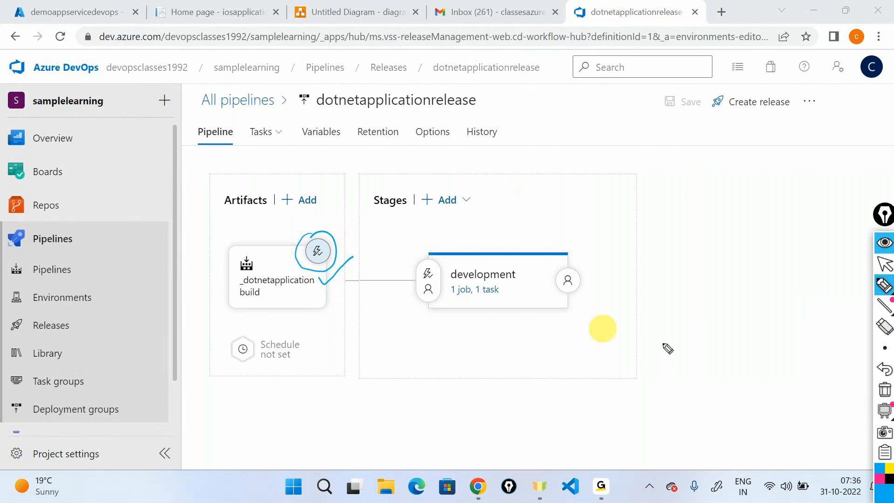
left_click(885, 389)
left_click(885, 241)
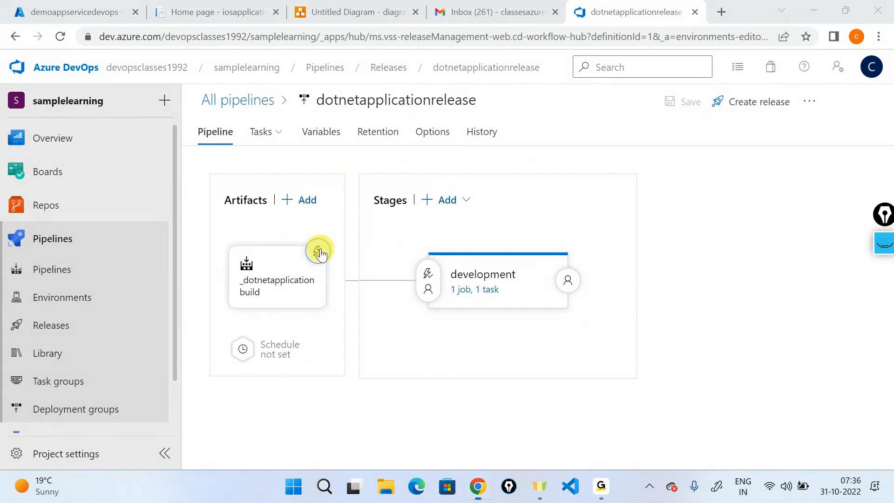
left_click(318, 252)
left_click(513, 226)
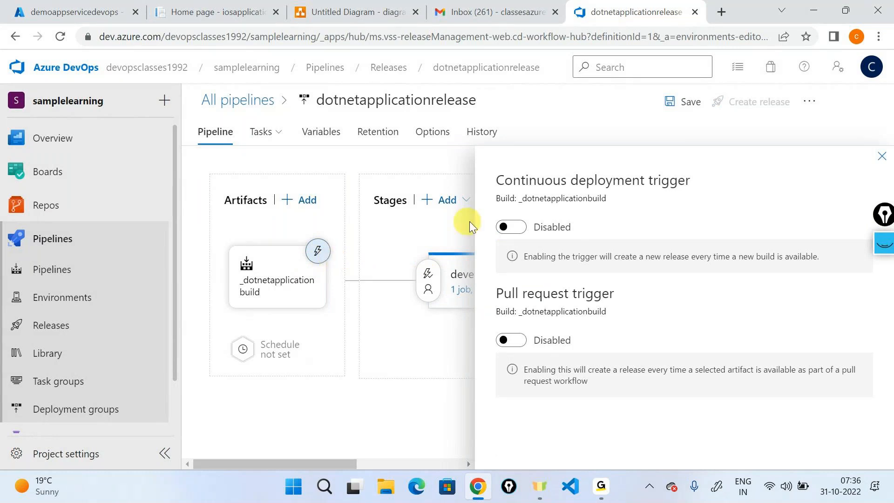
left_click(508, 229)
left_click(882, 157)
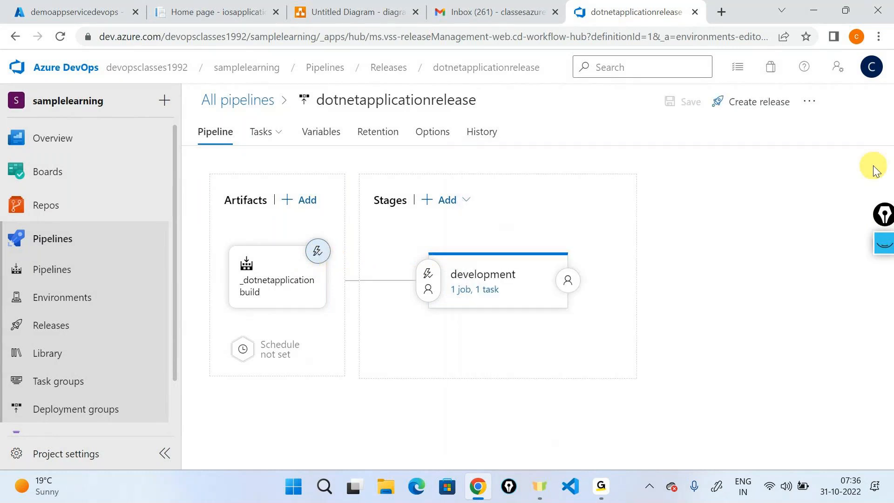
left_click(72, 273)
left_click(385, 277)
- Set the build pipeline's agent pool to Azure Pipelines with windows-latest specification
left_click(742, 114)
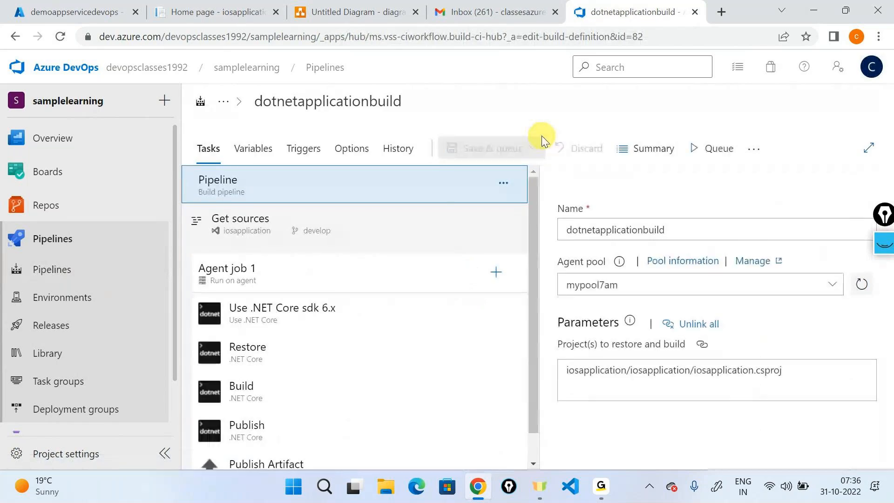
left_click(257, 275)
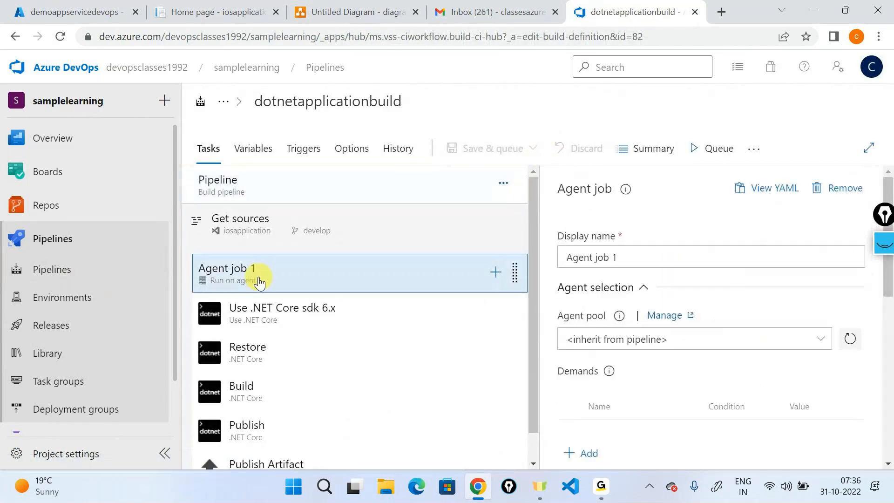
left_click(326, 191)
left_click(828, 287)
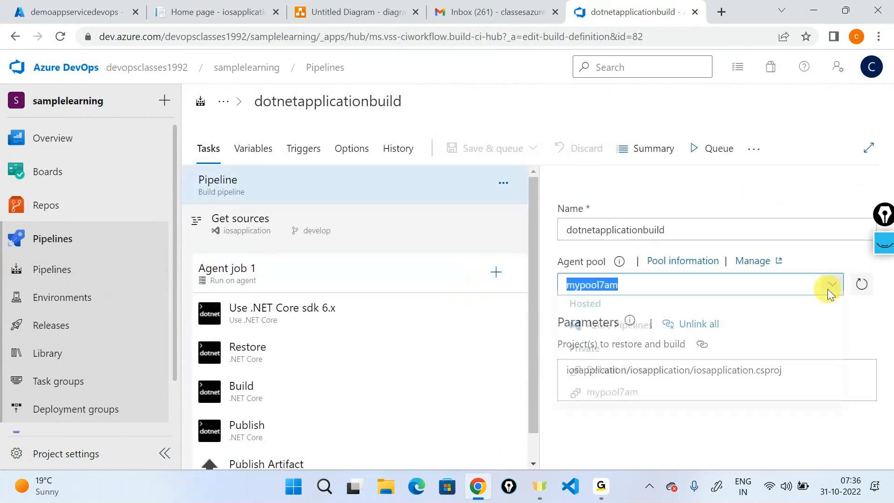
left_click(625, 330)
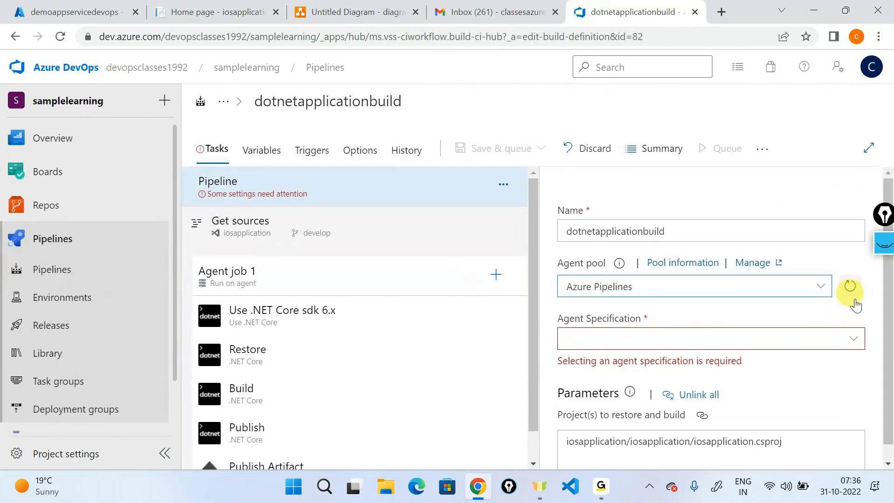
left_click(862, 344)
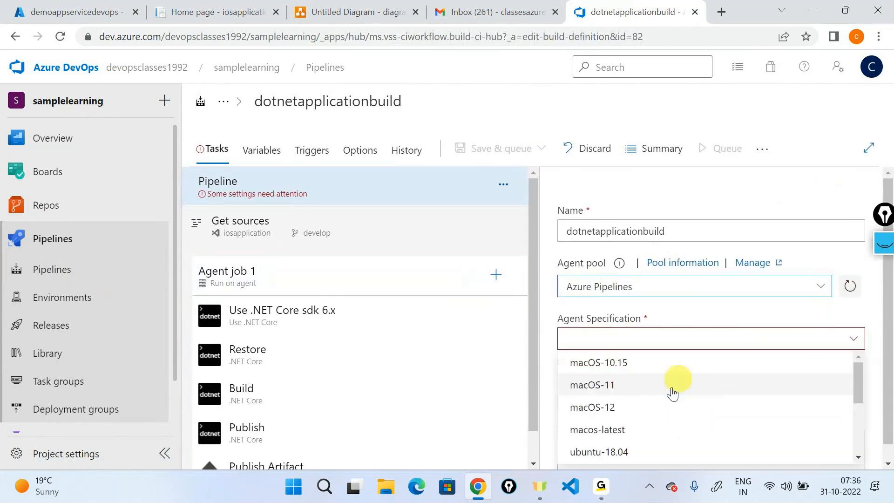
scroll(673, 394, "down", 3)
left_click(597, 447)
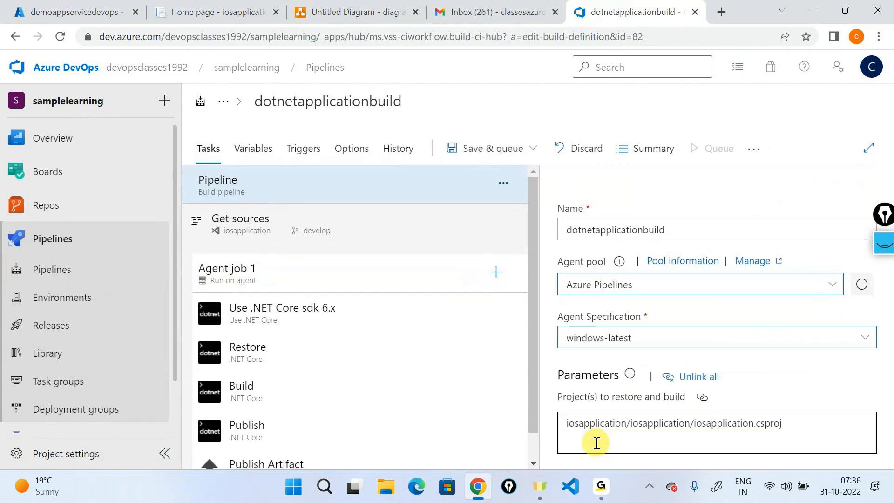
- Save the build pipeline with the comment 'Changed agent pool from self hosted to hosted'
left_click(533, 148)
left_click(445, 197)
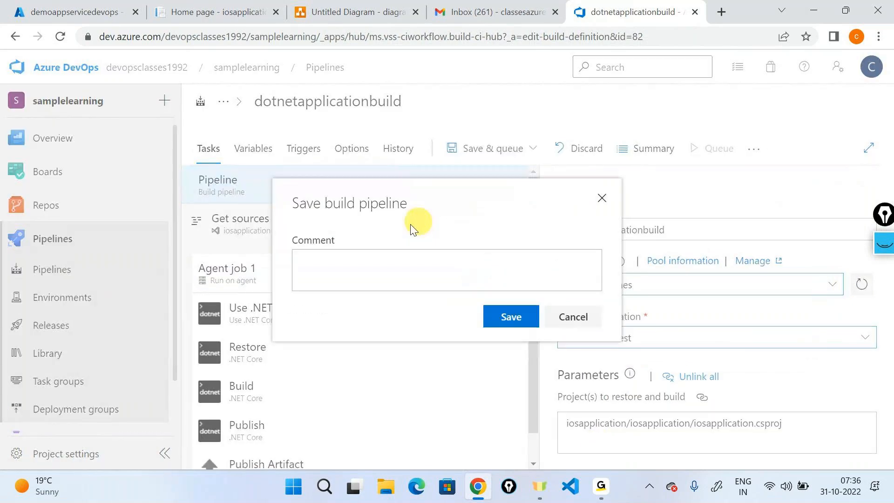
left_click(372, 266)
type("Ch")
type("ang")
key("BackSpace")
type("ged agent pool from selft ")
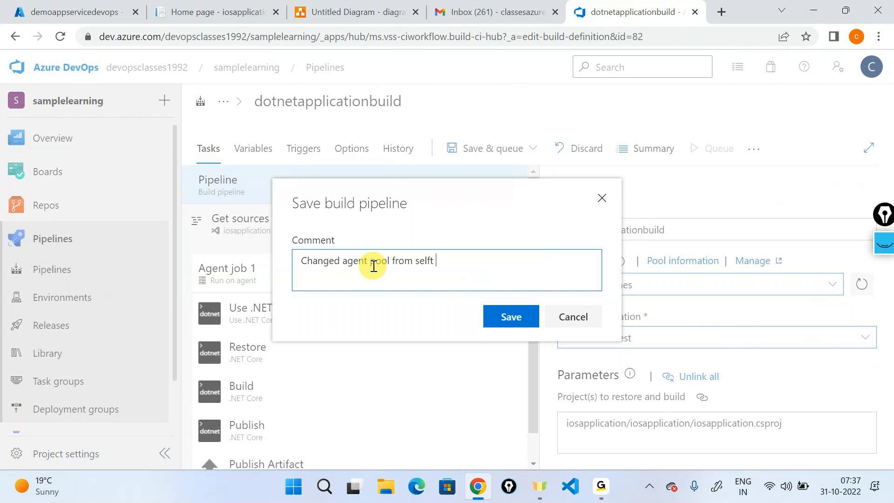
key("BackSpace")
key("BackSpace")
type(" hosted to hosted")
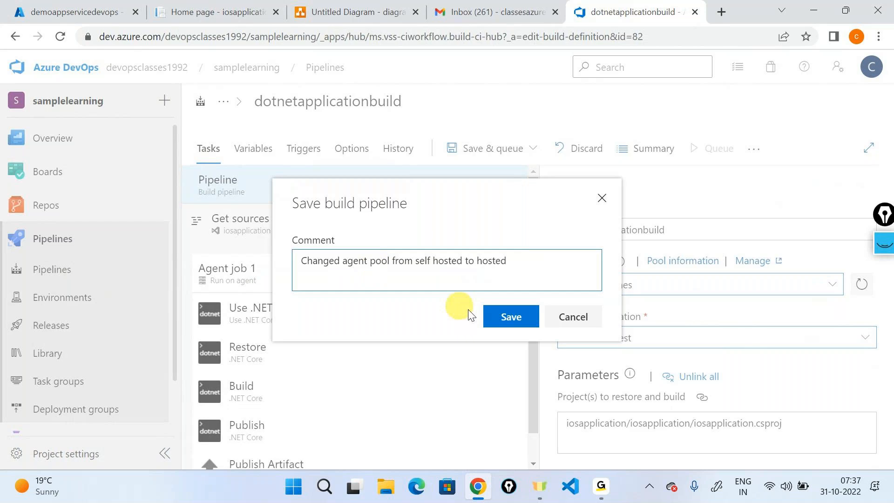
left_click(508, 321)
mouse_move(77, 205)
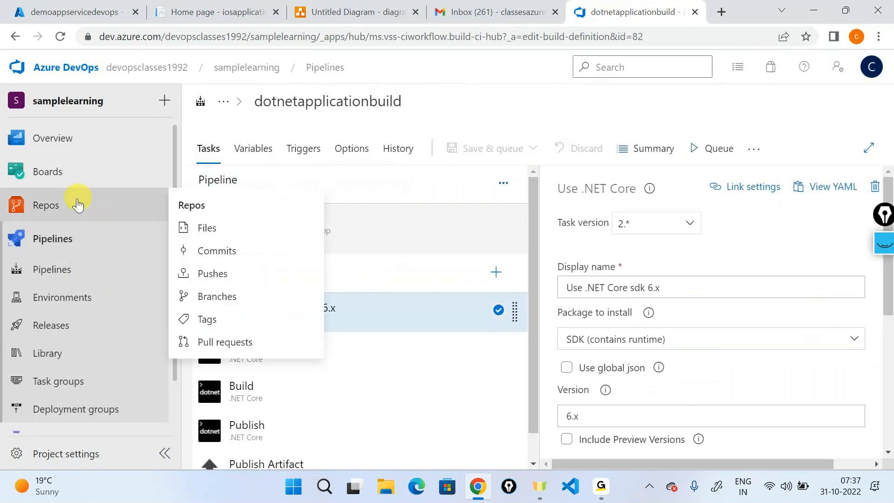
- Start a new branch from develop named feature/<user>-cicdtest
left_click(228, 227)
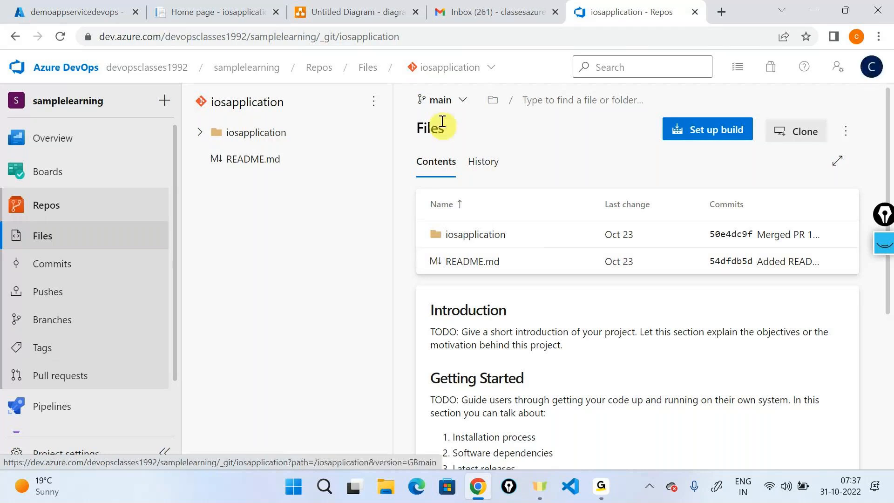
left_click(442, 99)
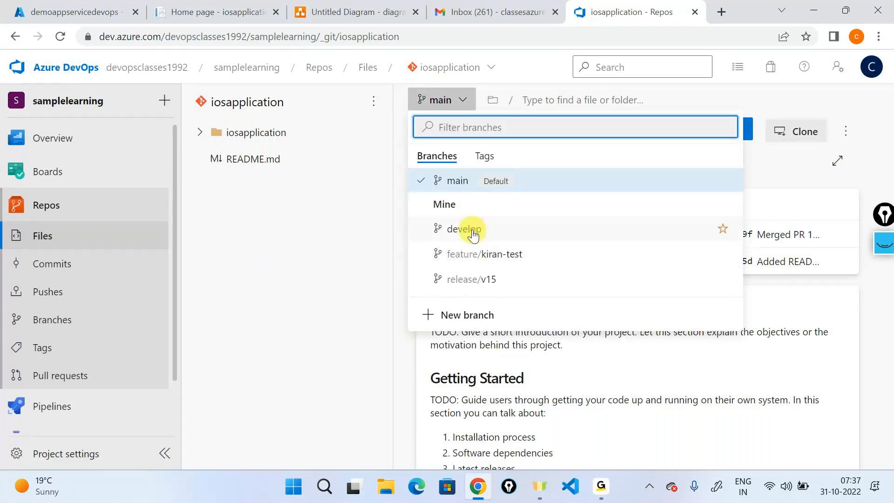
left_click(473, 236)
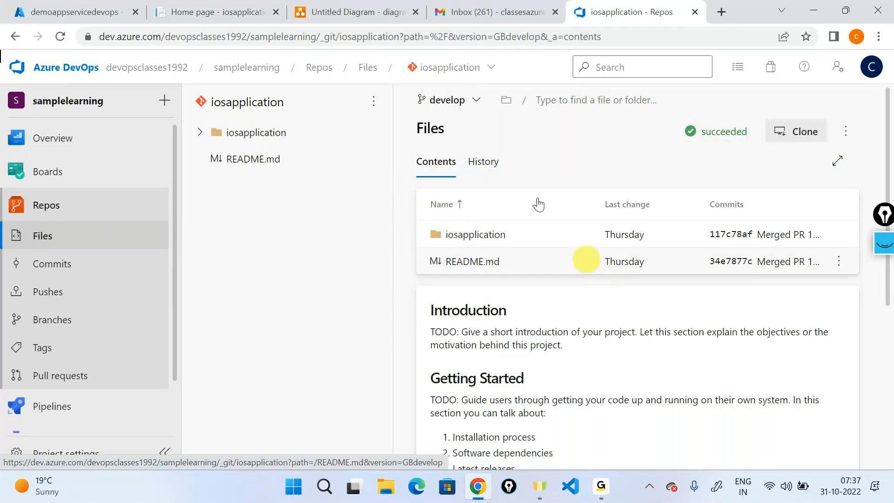
left_click(476, 112)
left_click(459, 314)
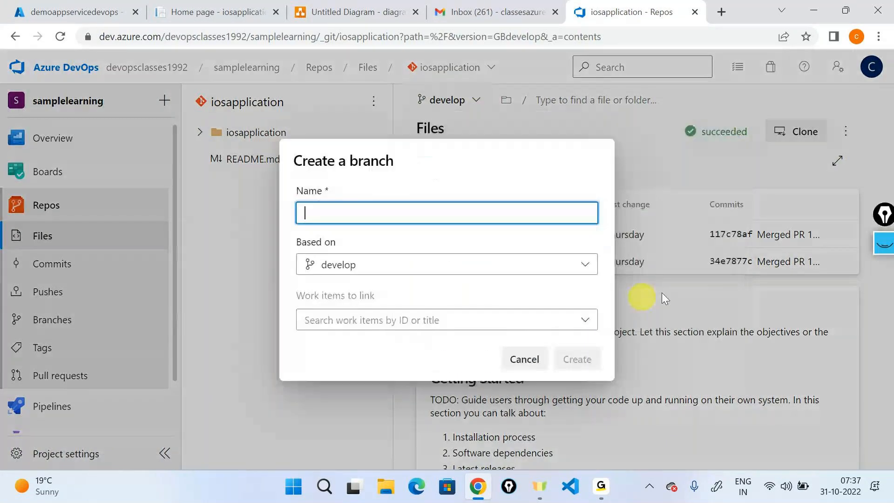
type("featire")
key("BackSpace")
key("BackSpace")
key("BackSpace")
type("r")
type("ure")
type("/k")
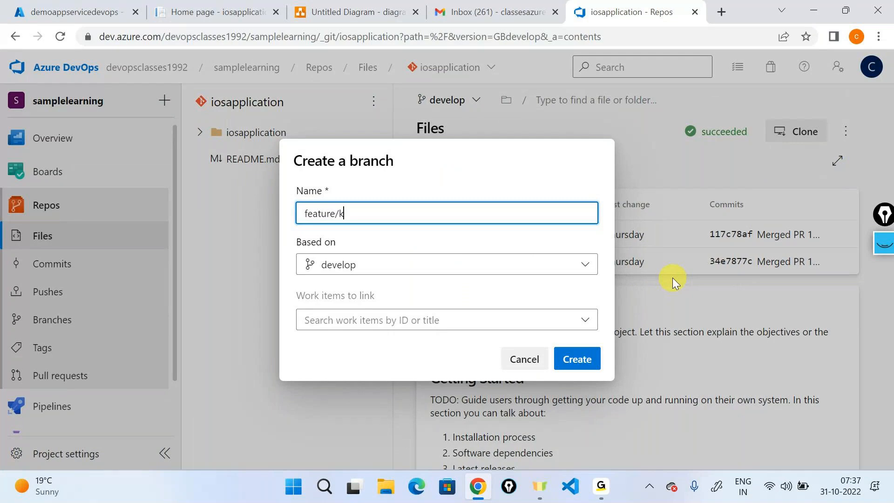
type("iran-cicdtest")
- Link Issue 128 to the branch, create it, and open the iosapplication folder
left_click(587, 318)
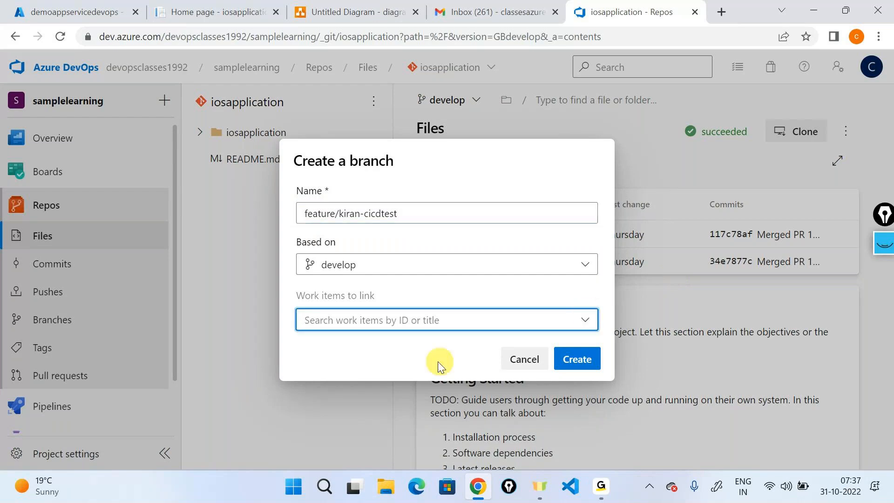
left_click(584, 319)
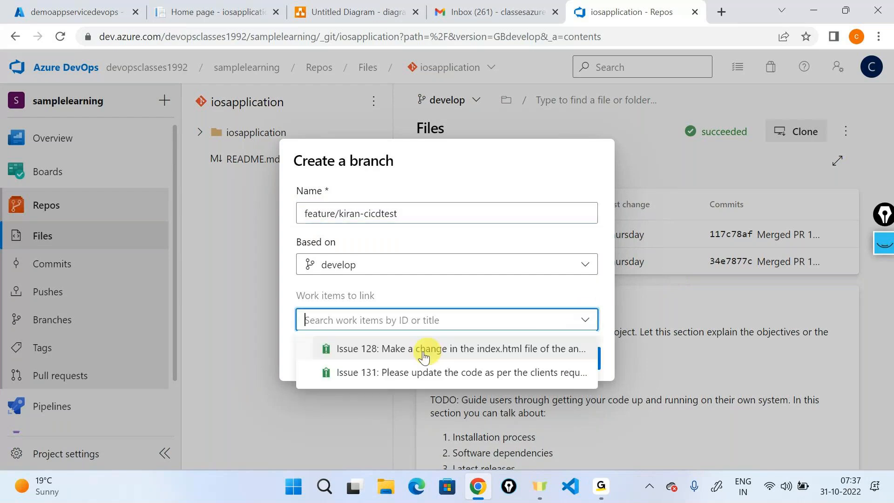
left_click(421, 349)
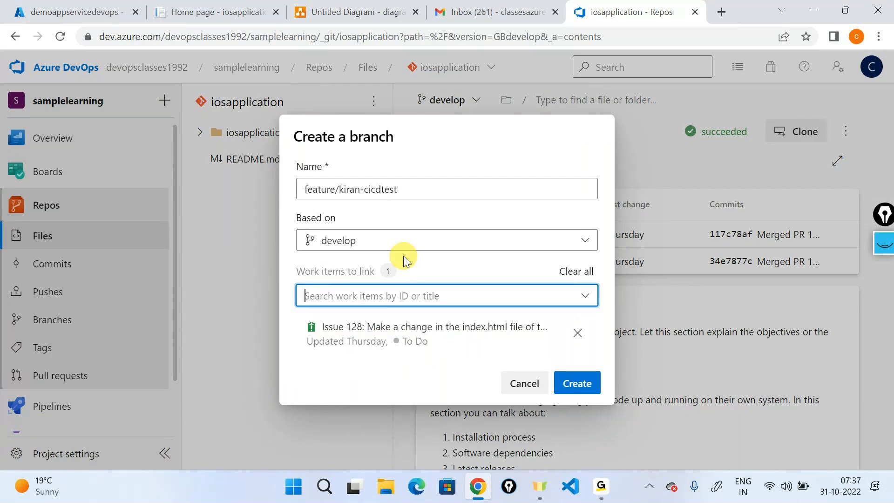
left_click(573, 387)
left_click(466, 234)
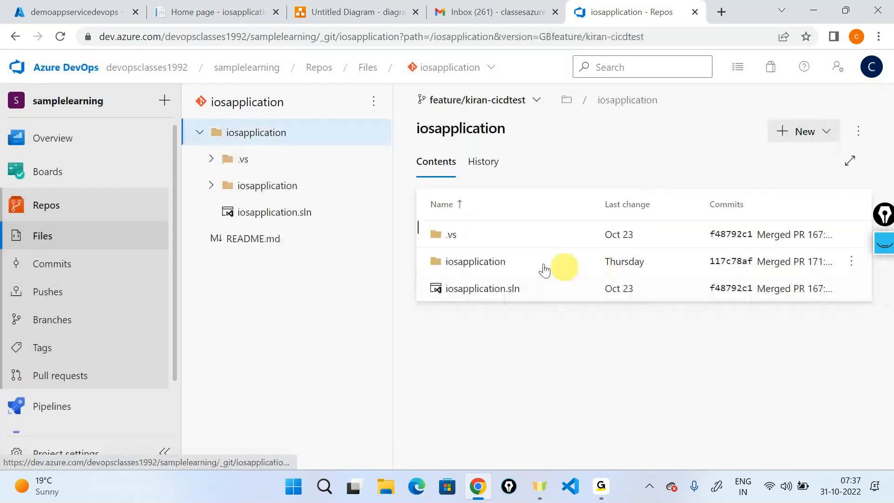
- Edit Pages/Index.cshtml so the heading reads 'Azure DevOps Demo' and the paragraph 'This is CI/CD demo using Azure DevOps'
left_click(496, 259)
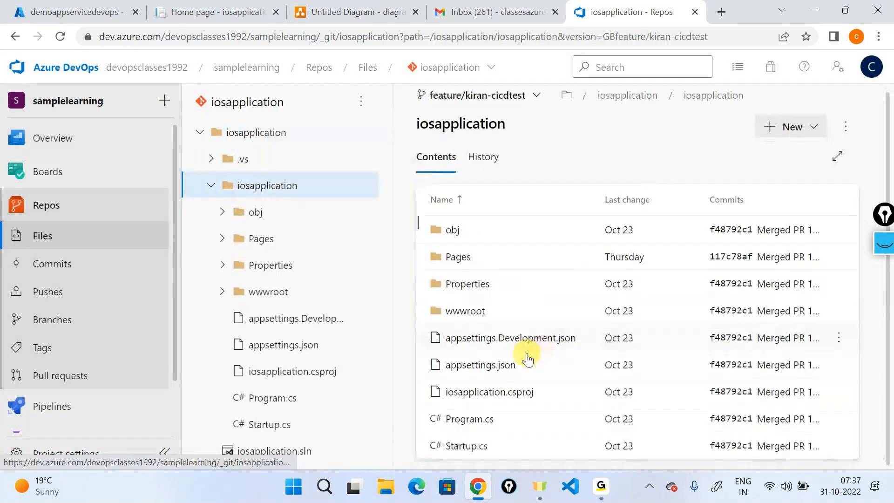
left_click(471, 263)
left_click(484, 370)
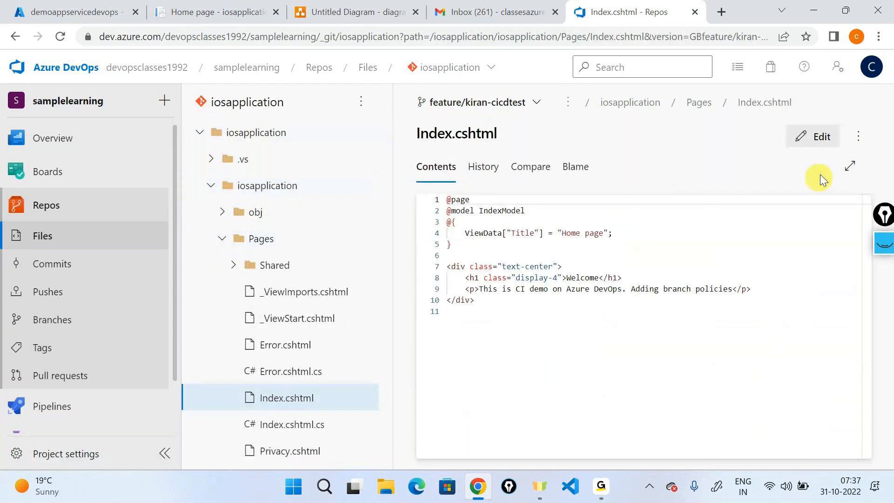
left_click(821, 136)
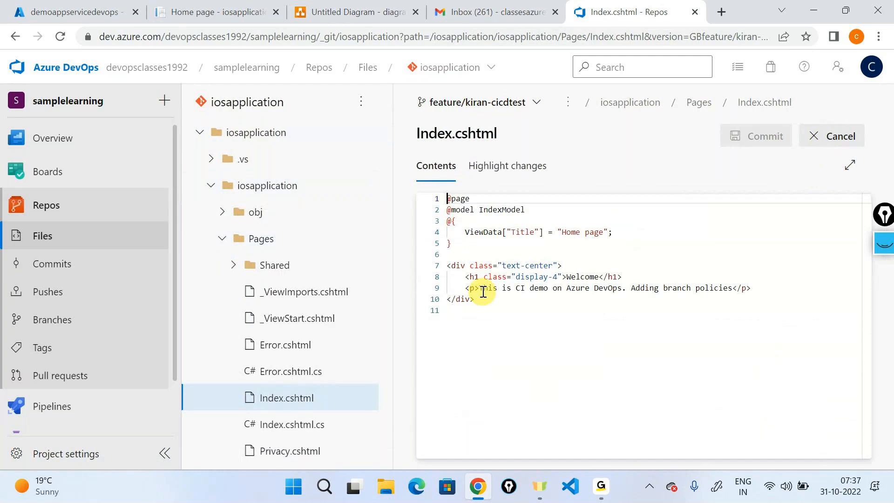
left_click_drag(482, 291, 733, 289)
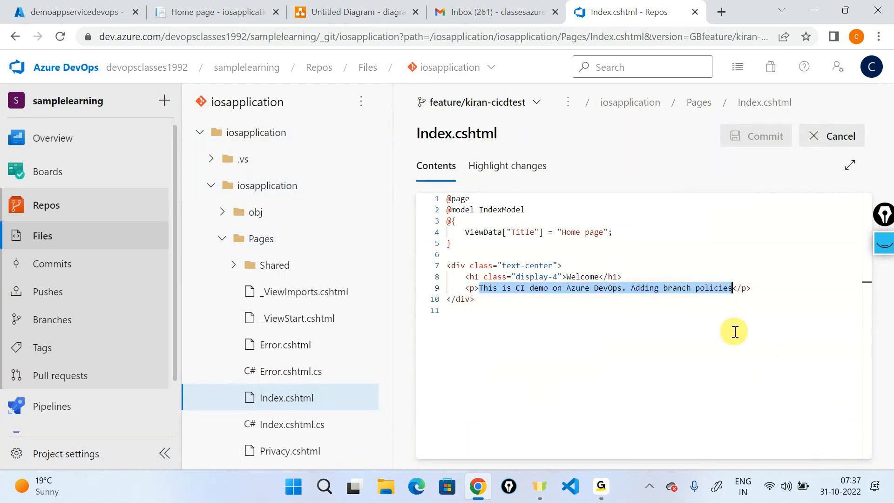
type("This is C")
type("I/CD ")
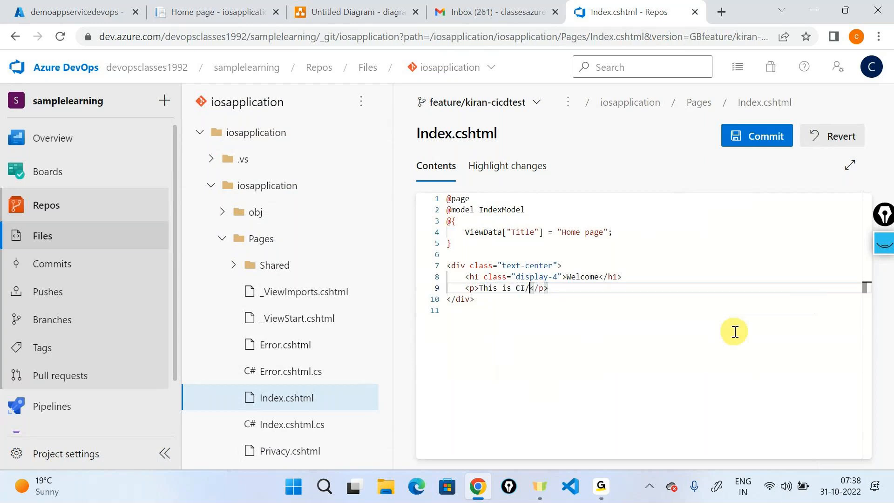
type("demo using ")
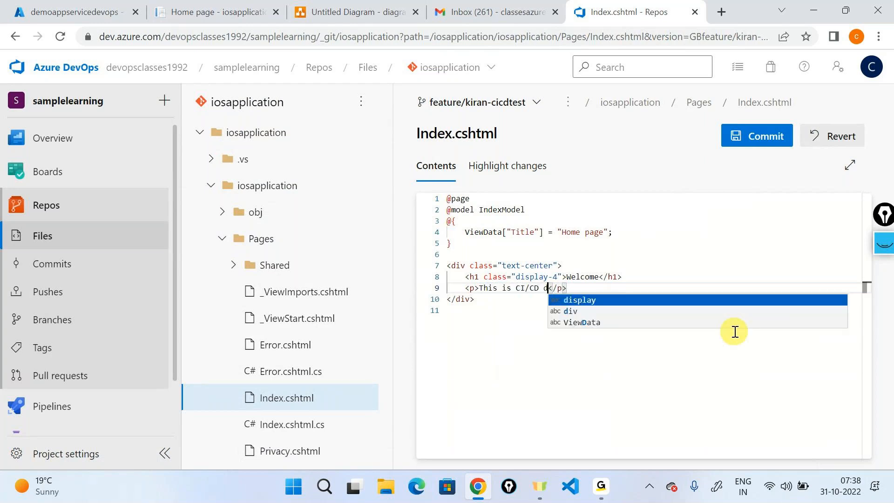
type("Azure De")
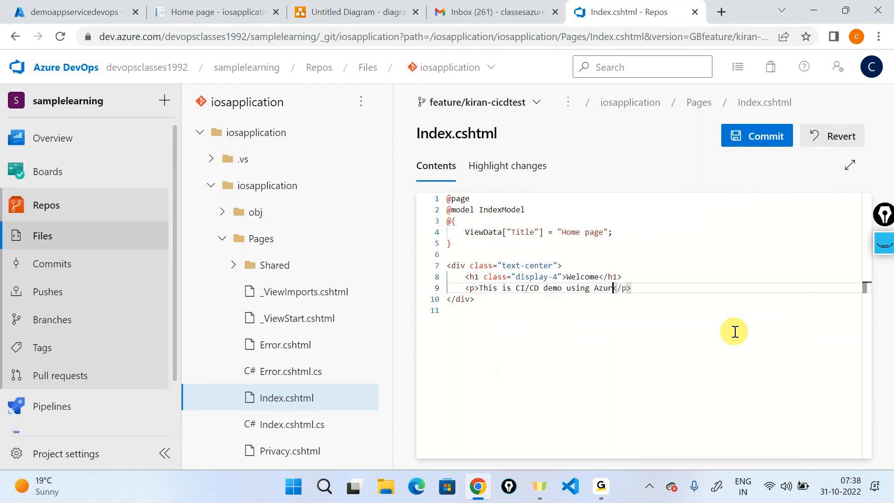
type("vOps")
left_click(586, 280)
double_click(586, 279)
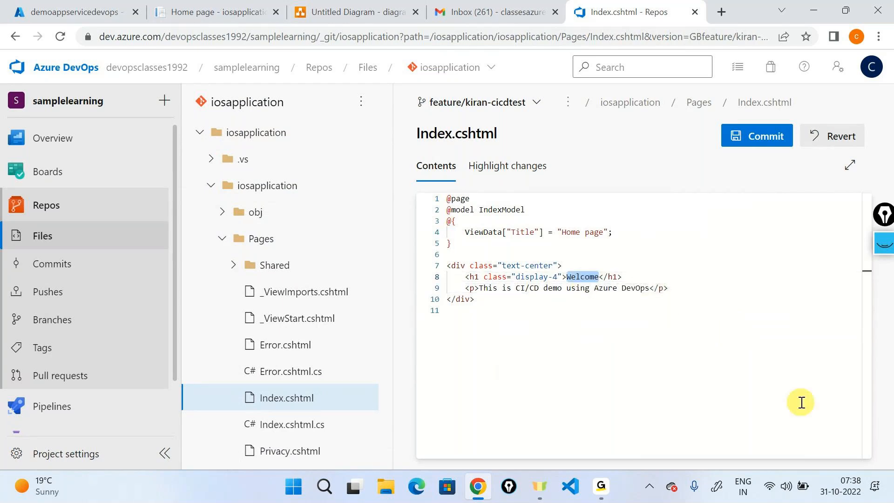
type("Azure DevOps")
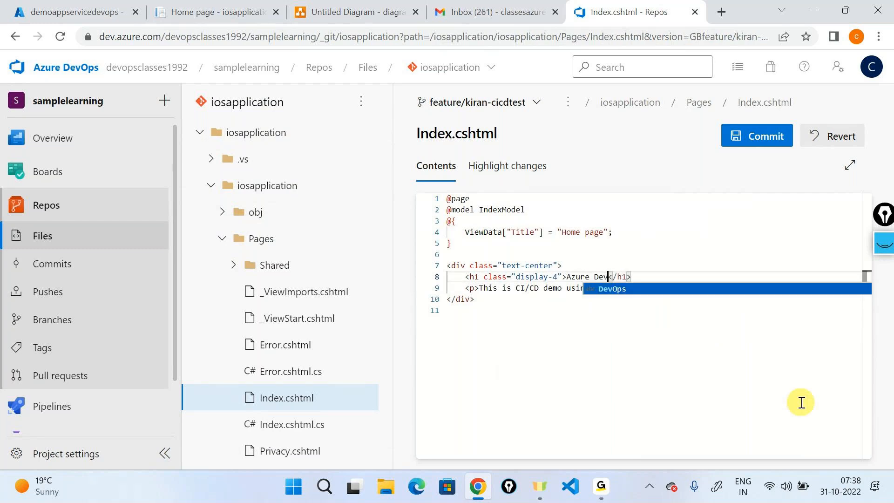
type(" Demo")
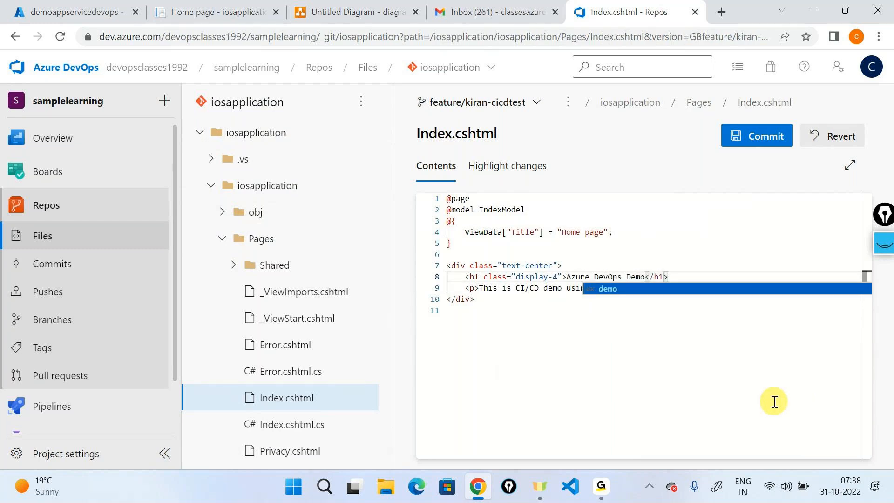
left_click(774, 401)
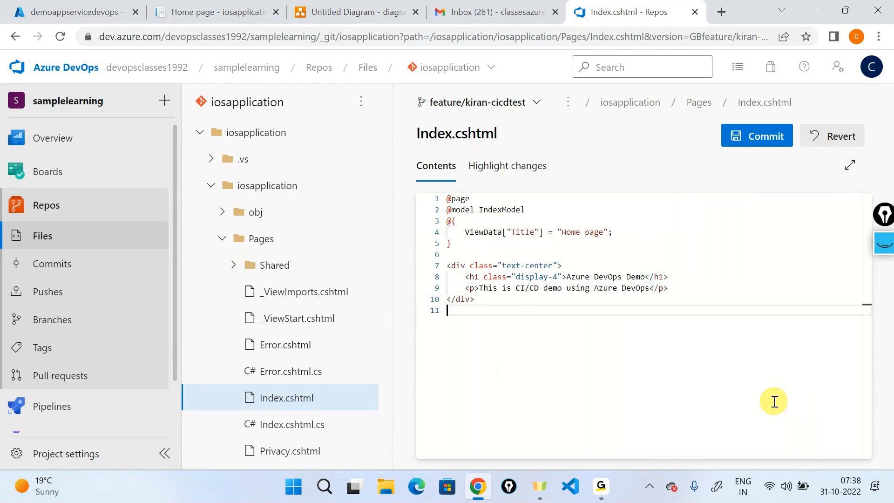
- Commit the change with the comment 'Updated the code', linked to Issue 128
left_click(750, 140)
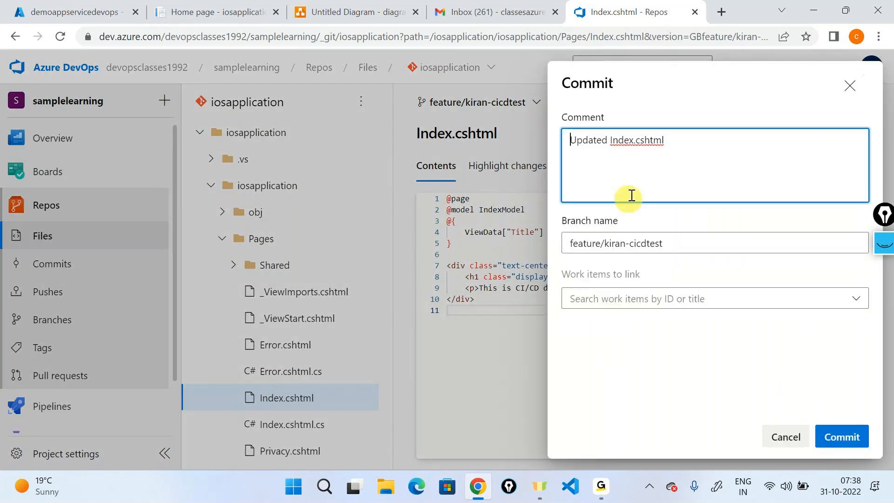
type("Updayte")
key("BackSpace")
key("BackSpace")
key("BackSpace")
key("BackSpace")
type("ted the co")
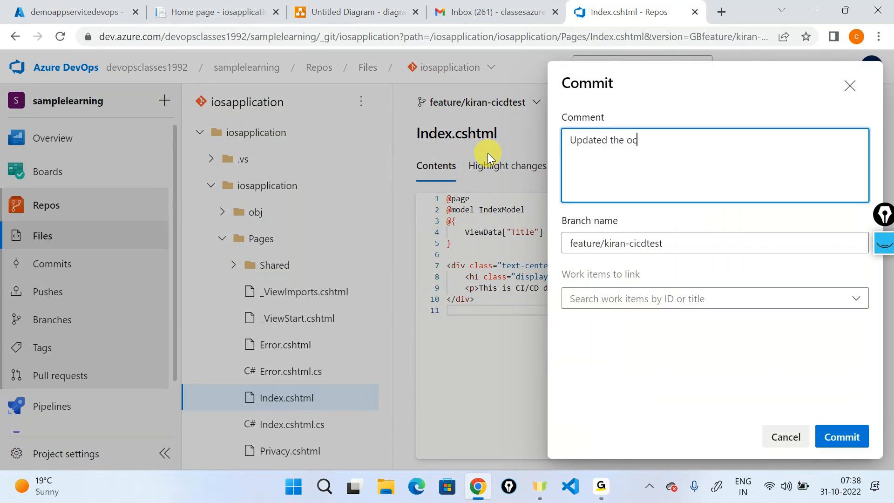
type("de")
left_click(697, 299)
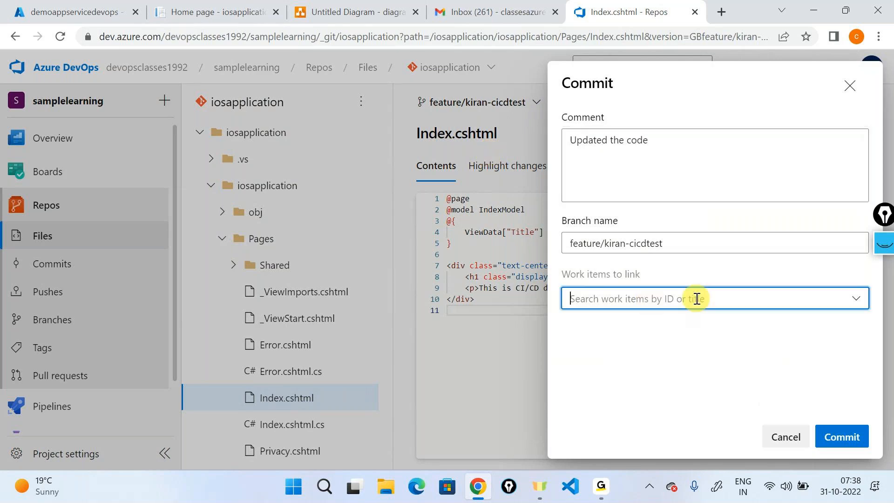
left_click(696, 330)
left_click(827, 433)
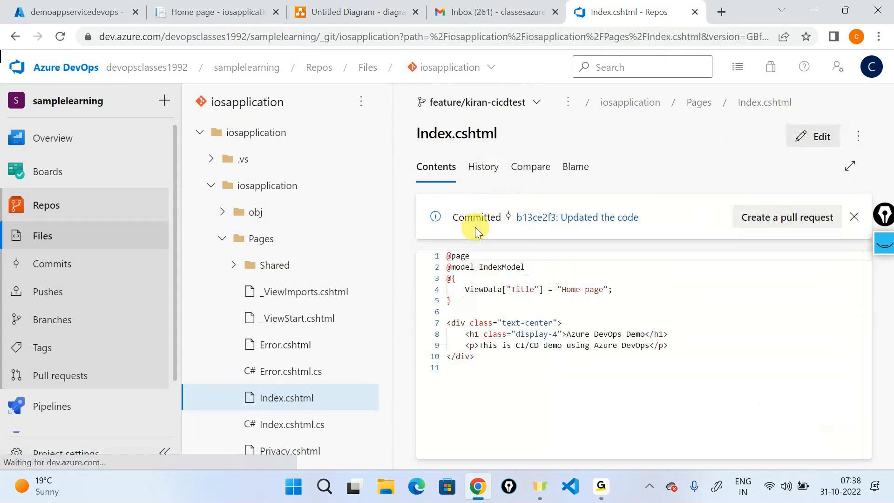
- Create a pull request from the new commit targeting the develop branch
left_click(766, 217)
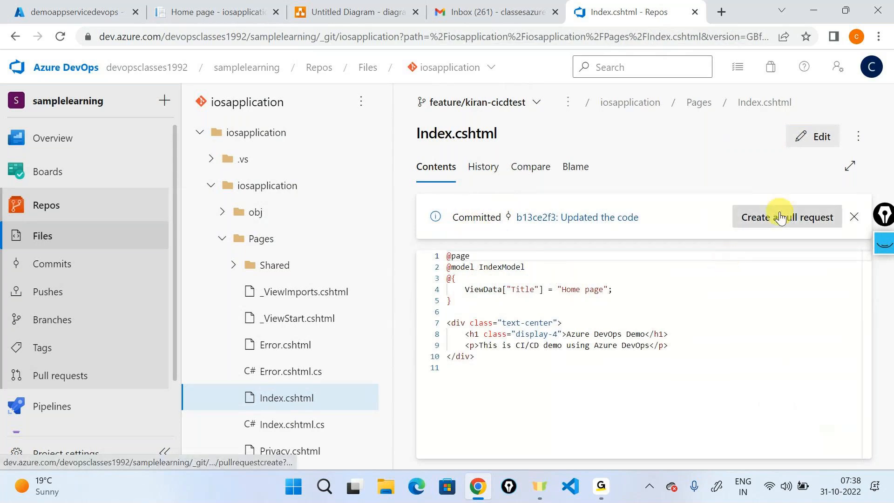
left_click(397, 138)
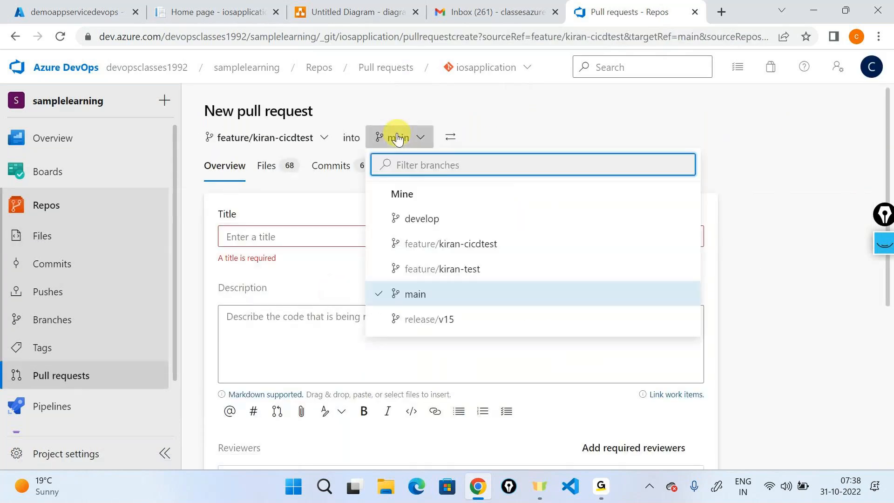
left_click(422, 220)
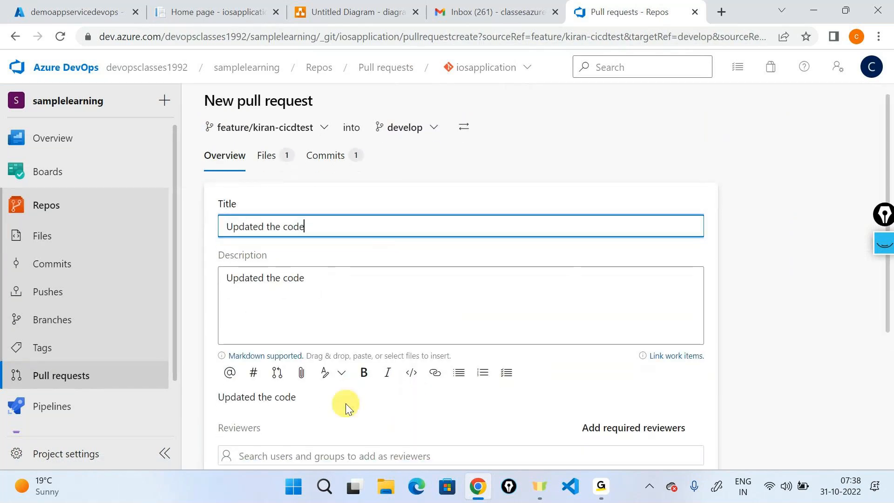
scroll(346, 403, "down", 5)
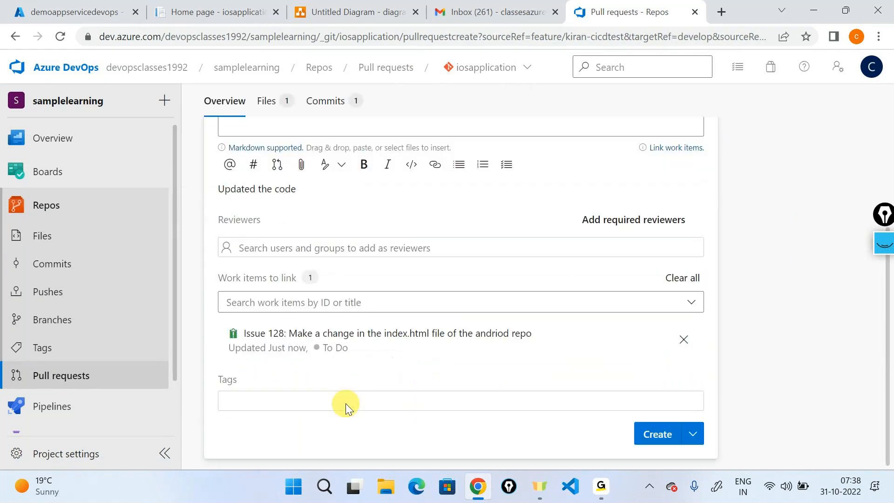
left_click(655, 445)
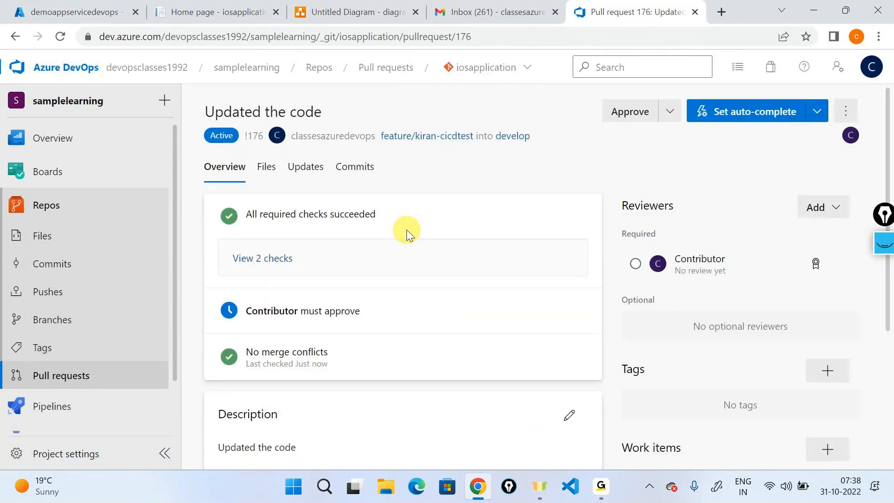
- Inspect PR 176's two required checks and pending Contributor approval, then open the branch list
left_click(278, 260)
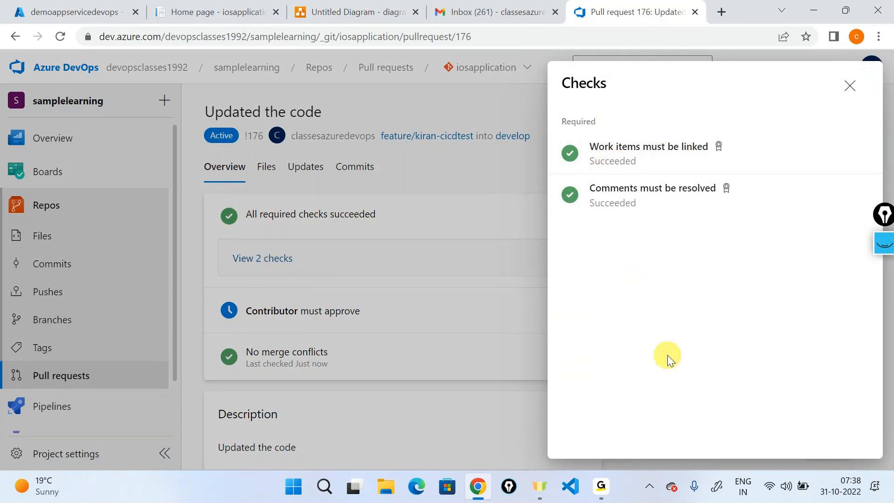
left_click(850, 87)
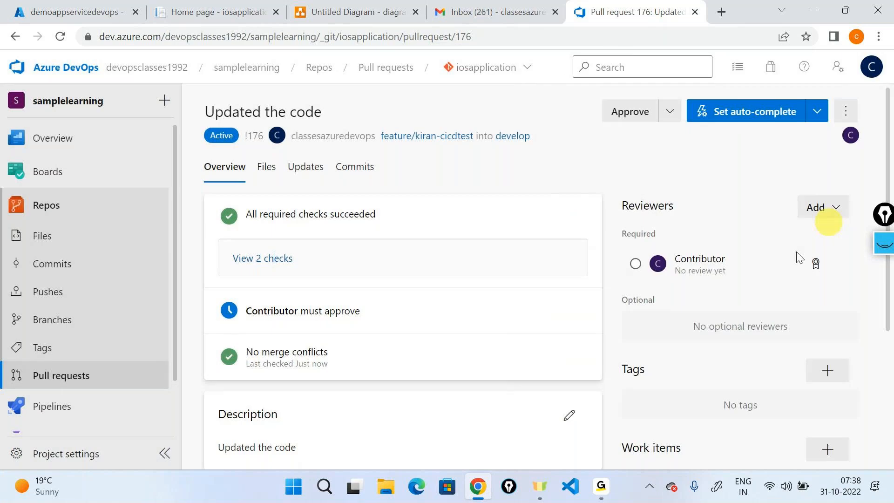
left_click_drag(241, 309, 386, 315)
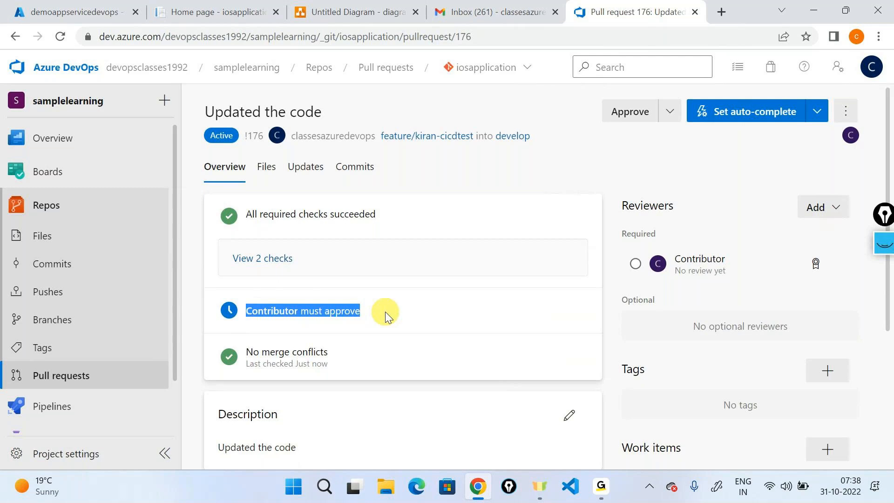
mouse_move(818, 266)
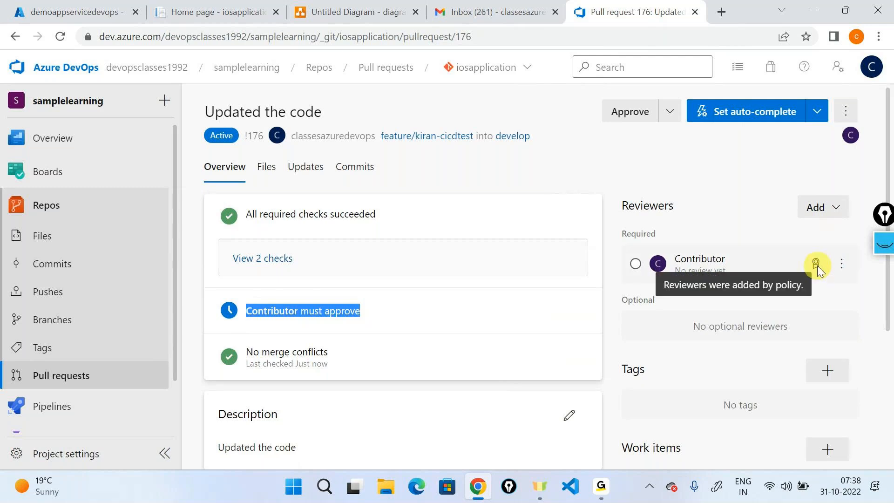
left_click(52, 320)
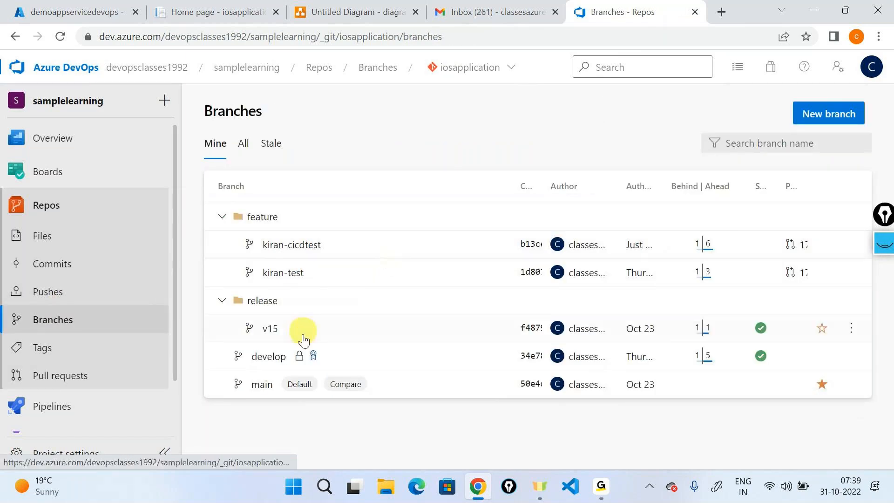
- Review the develop branch's policies
left_click(313, 356)
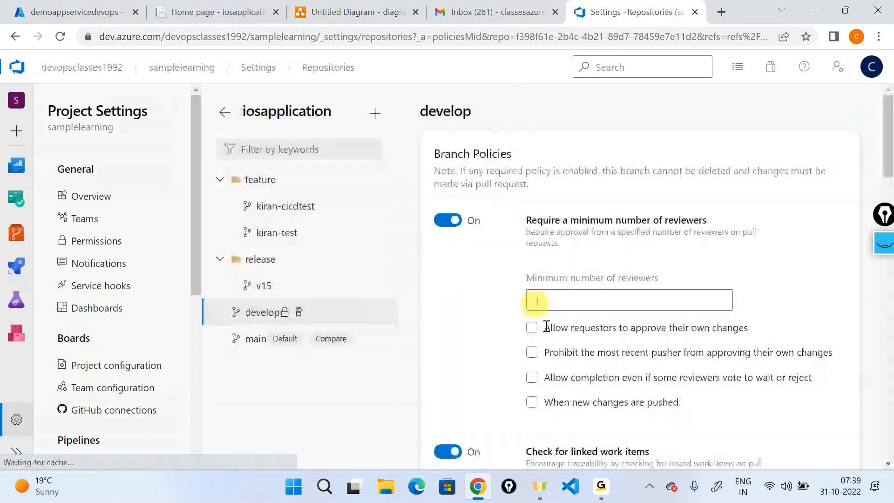
scroll(568, 371, "down", 5)
scroll(568, 370, "down", 15)
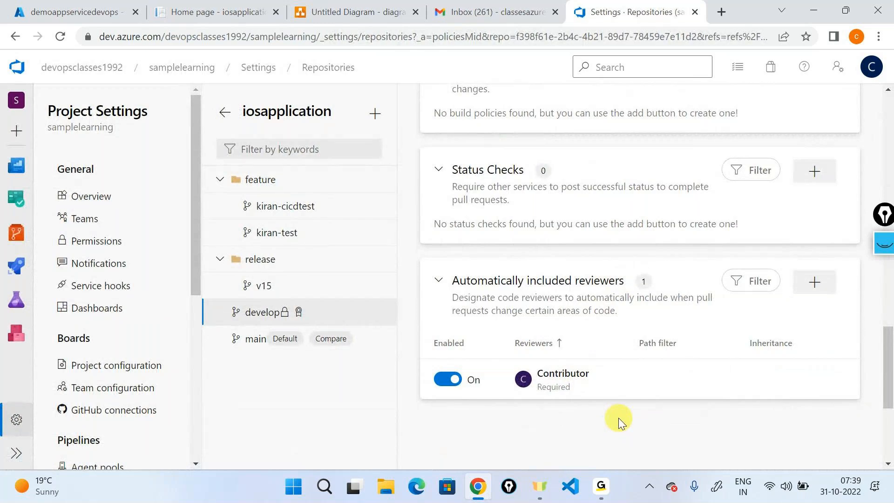
- Open a new incognito window and go to dev.azure.com
left_click(879, 37)
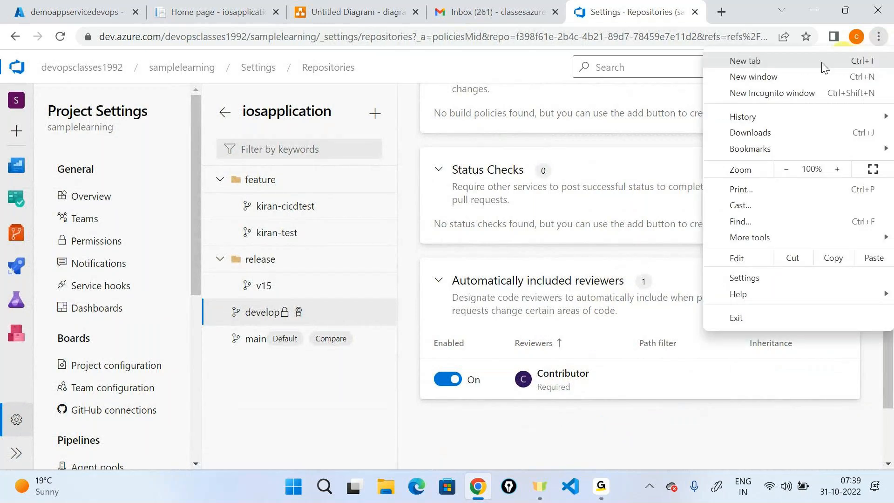
left_click(731, 97)
type("dev.azure.com")
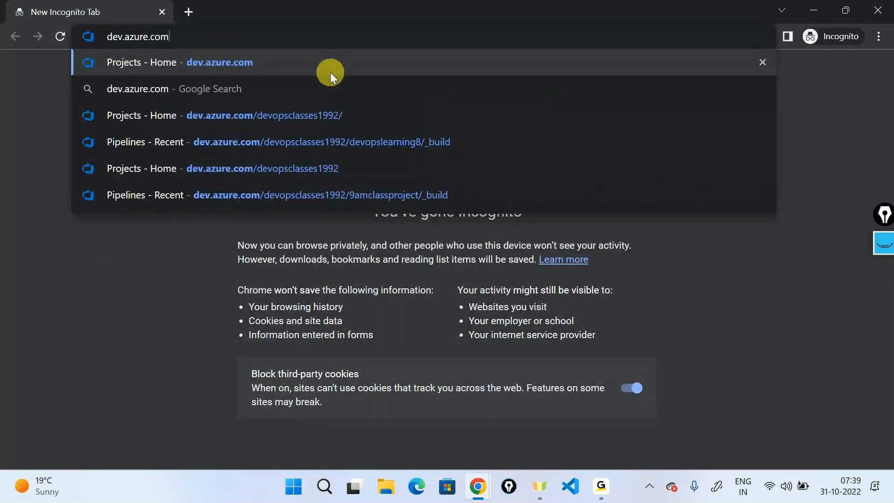
left_click(331, 72)
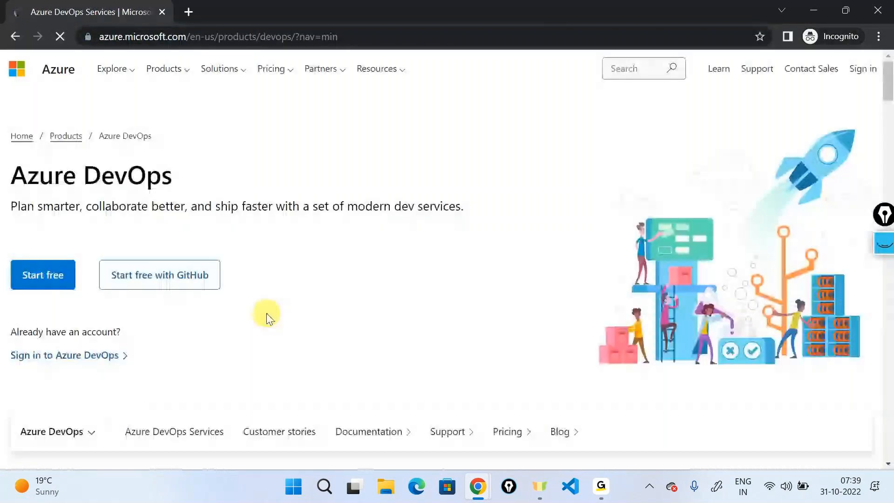
- Sign in with the contributor reviewer's email and password, declining to stay signed in
left_click(82, 355)
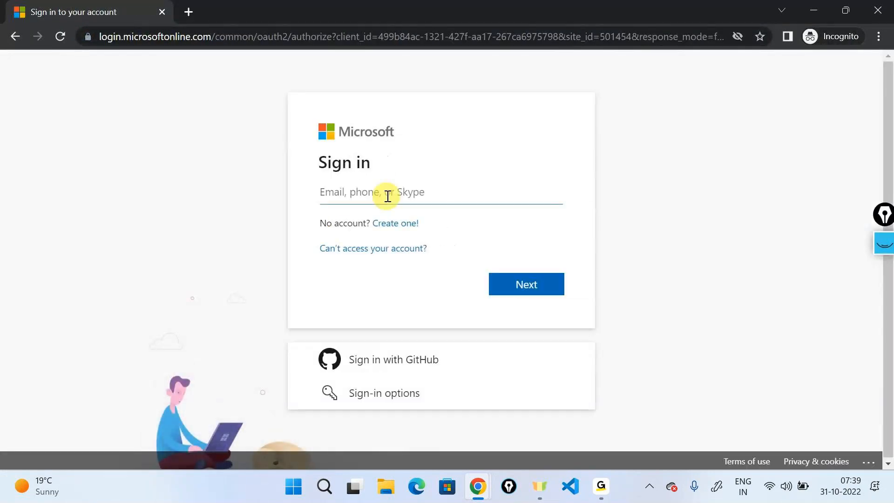
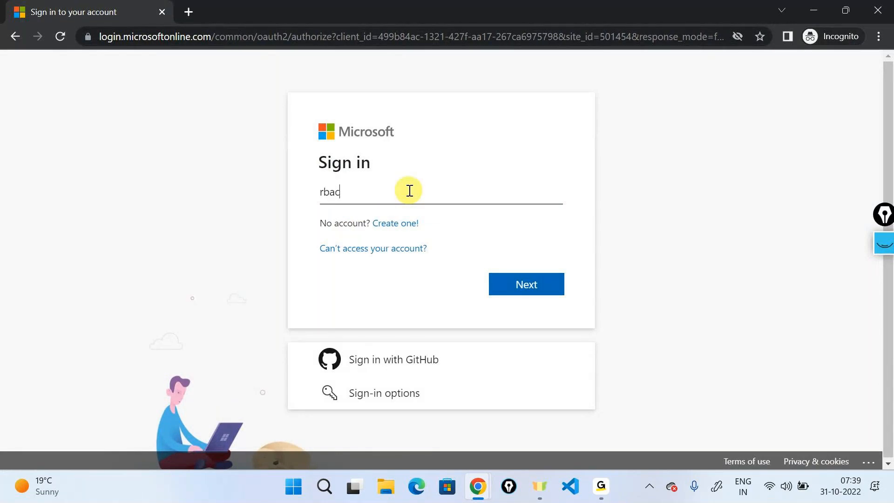
key("Return")
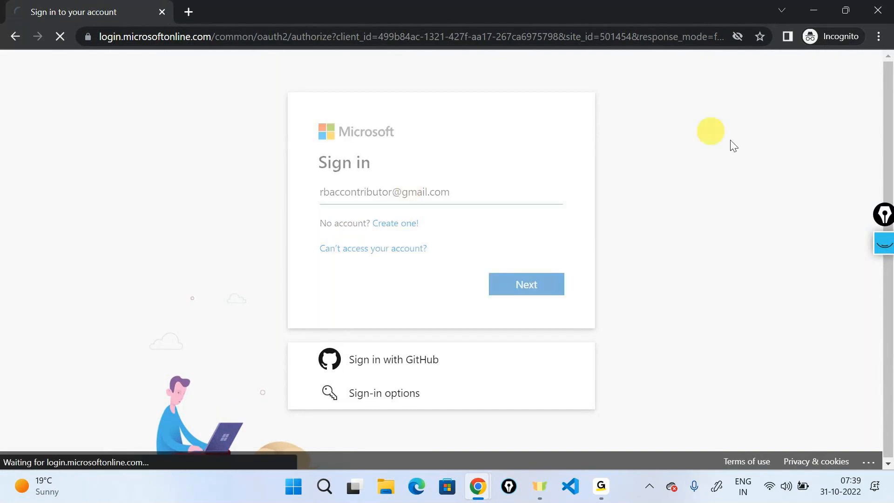
type("•••••••••••••")
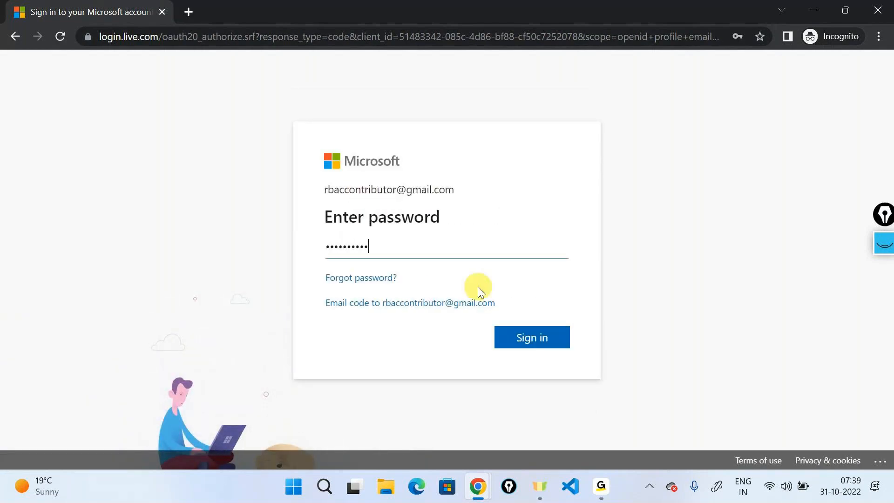
key("Return")
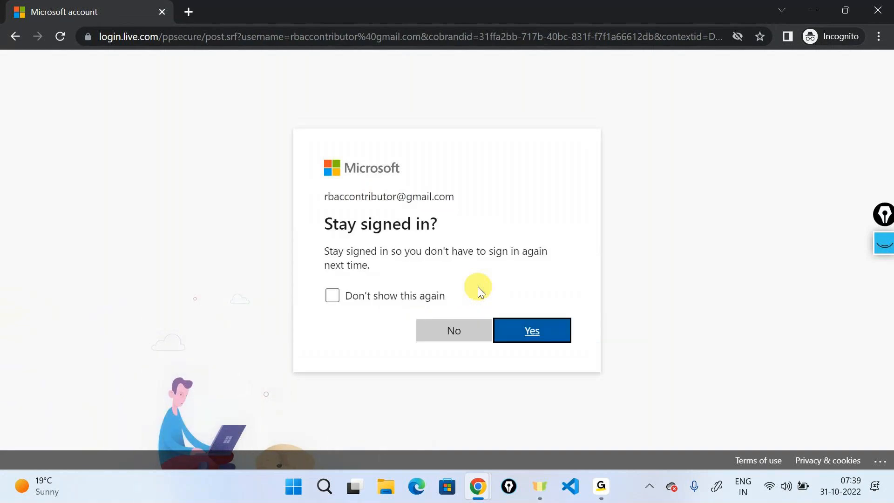
left_click(451, 333)
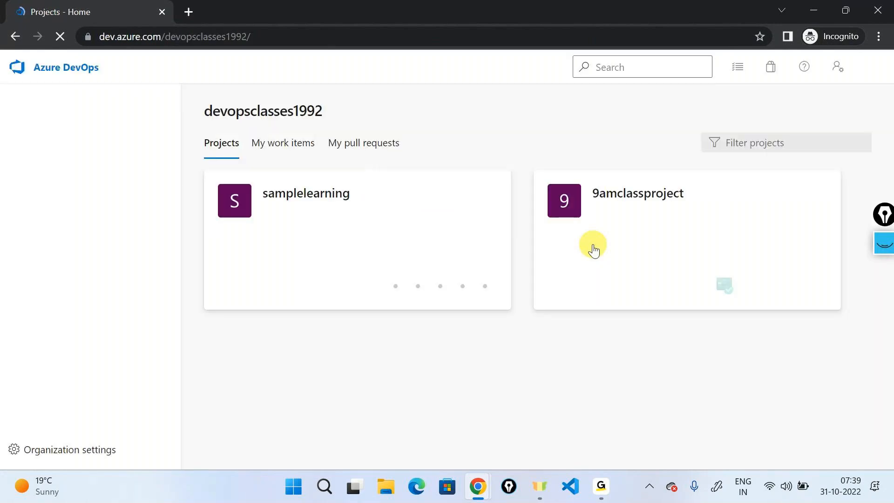
- In samplelearning, open PR 176, review its changed file, approve it, and minimize the window
left_click(305, 263)
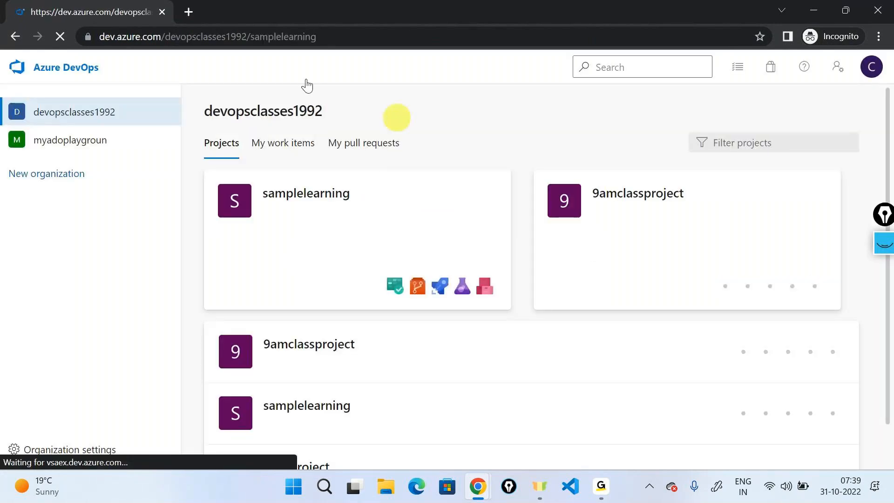
mouse_move(65, 298)
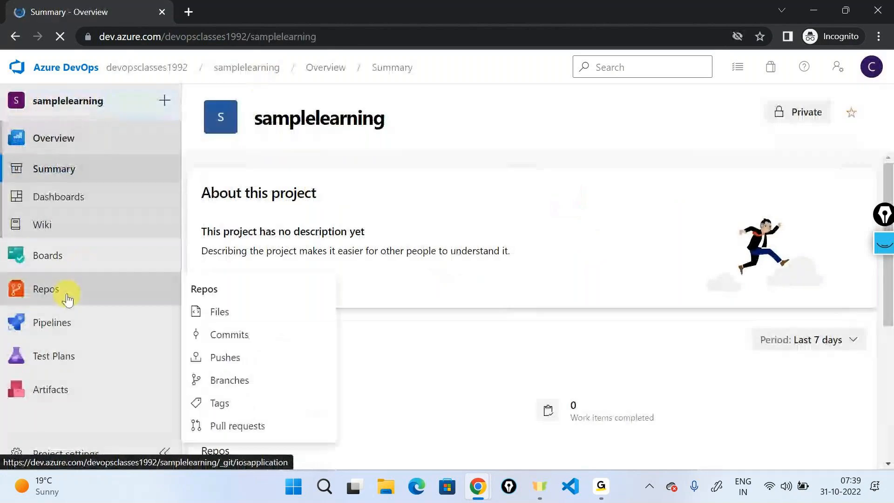
left_click(218, 424)
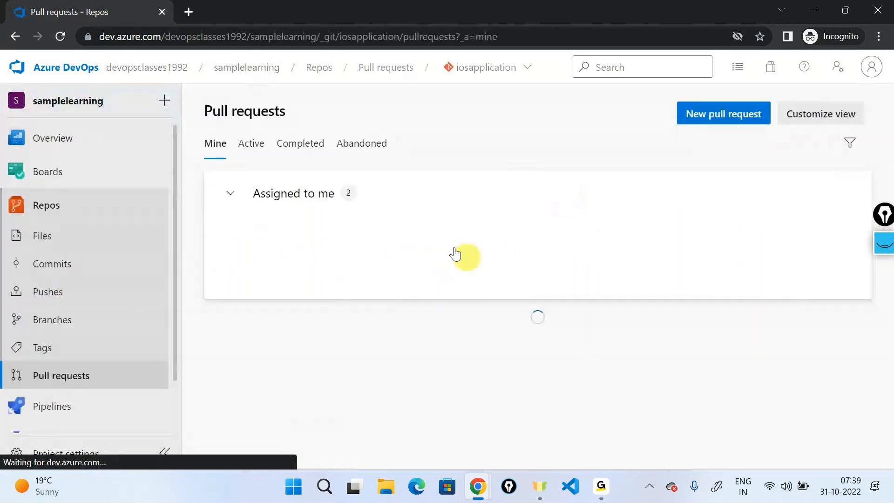
left_click(457, 249)
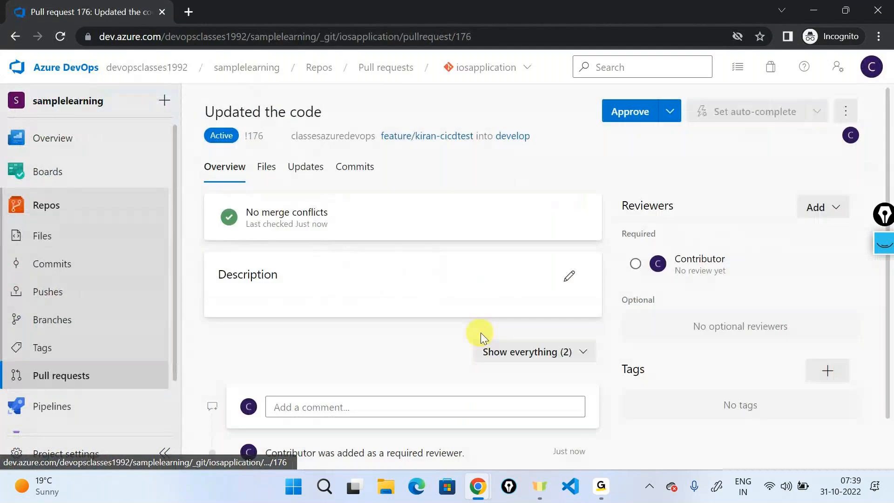
left_click(266, 166)
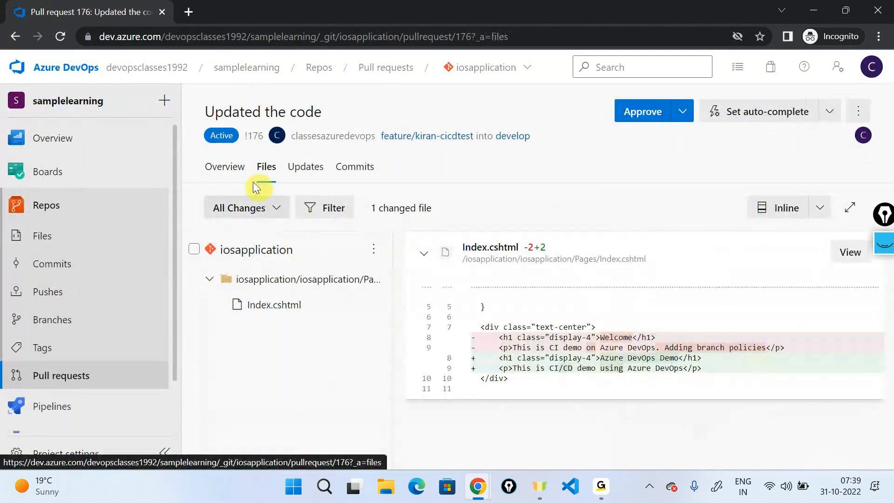
left_click(225, 166)
left_click(650, 113)
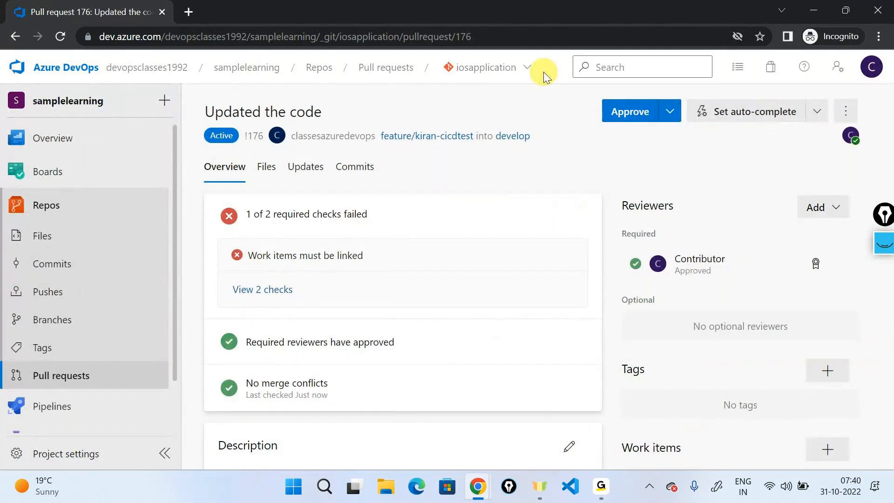
left_click(809, 10)
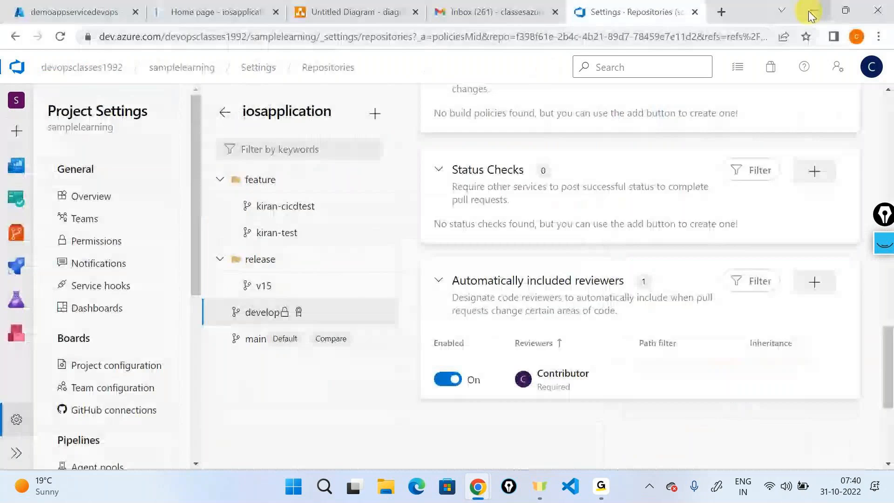
- Back in the original account, complete PR 176 with a squash merge into develop
mouse_move(17, 232)
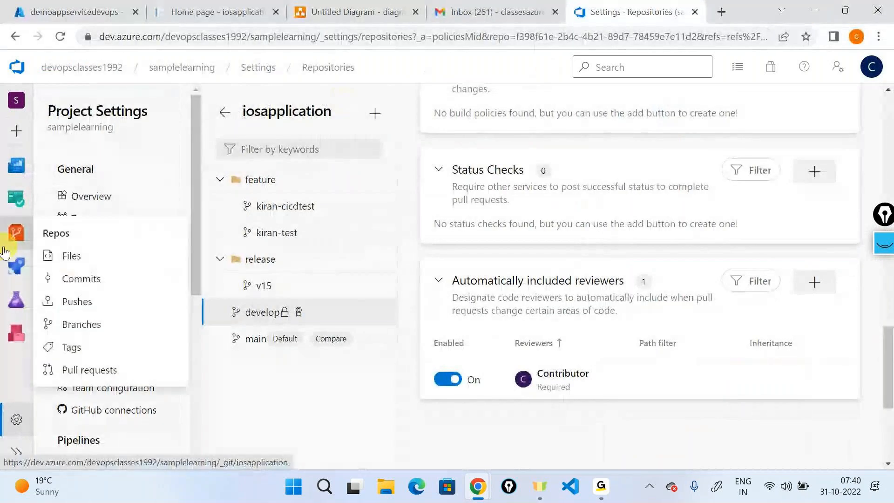
left_click(113, 375)
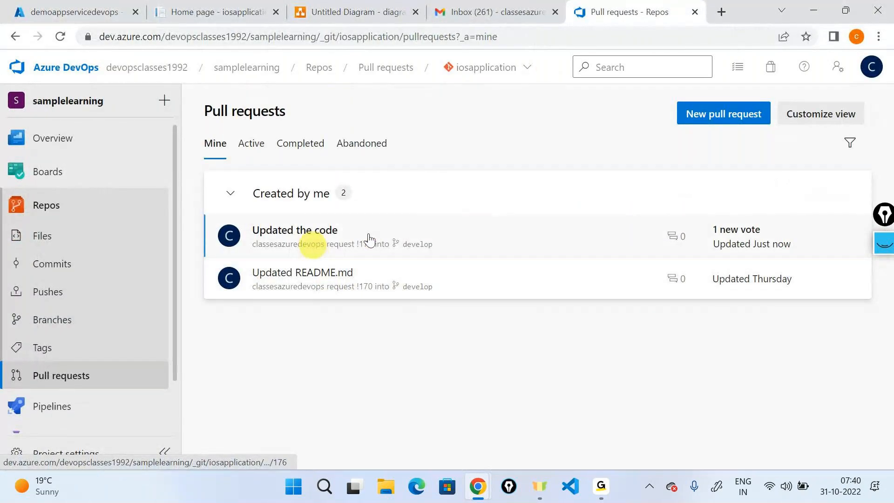
left_click(872, 66)
left_click(621, 405)
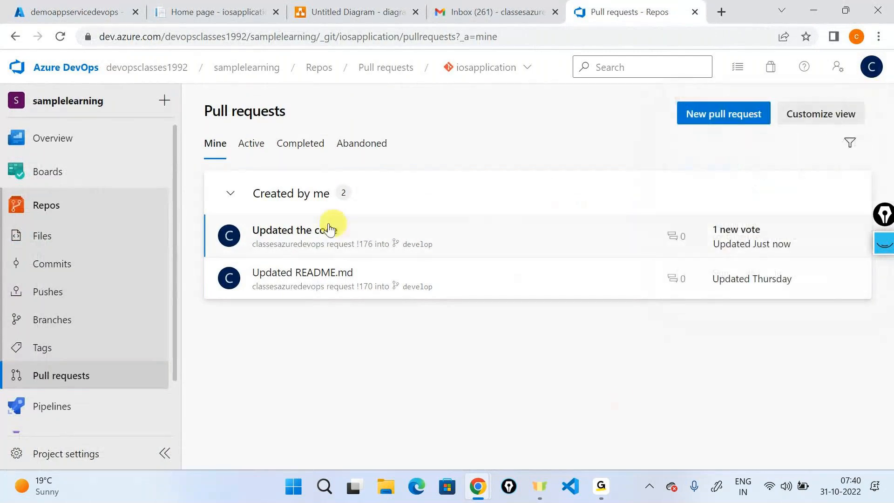
left_click(330, 228)
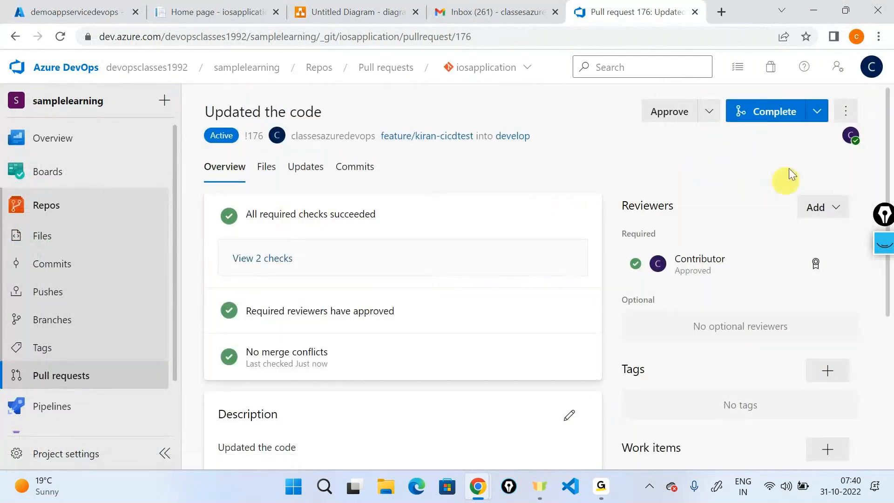
left_click(783, 111)
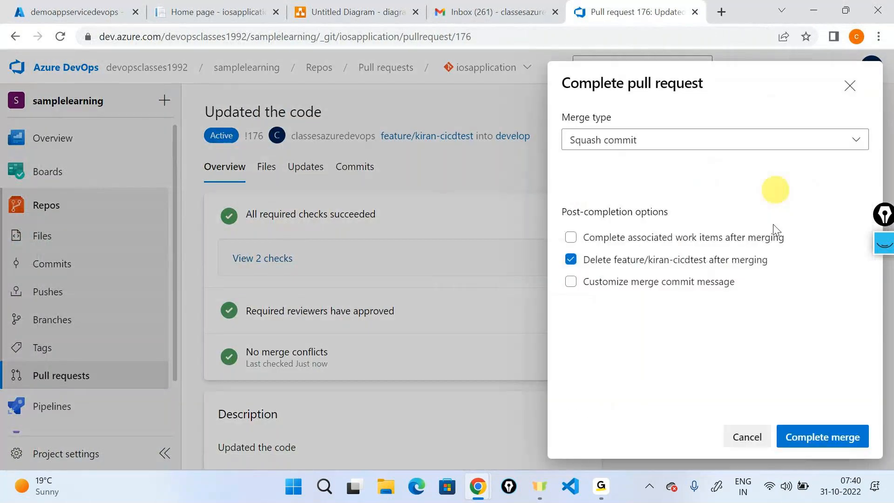
left_click(816, 440)
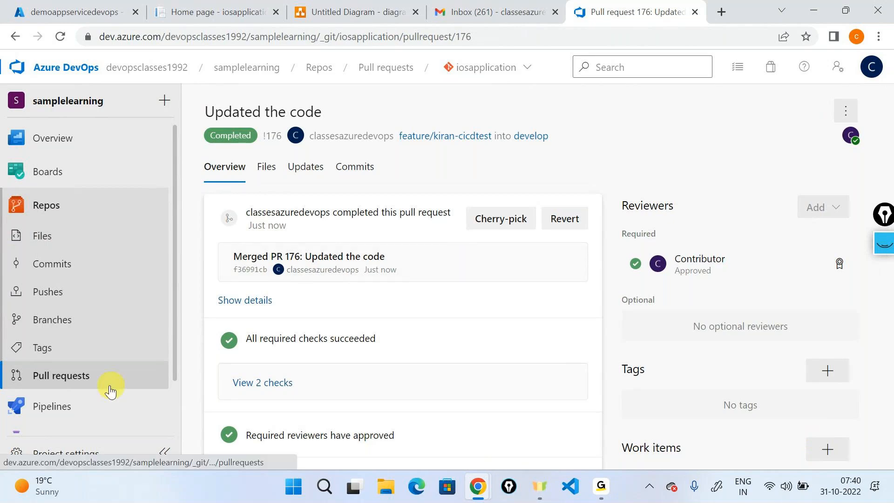
- Open dotnetapplicationbuild run #20221031.1 and view Agent job 1's logs
mouse_move(158, 399)
left_click(241, 291)
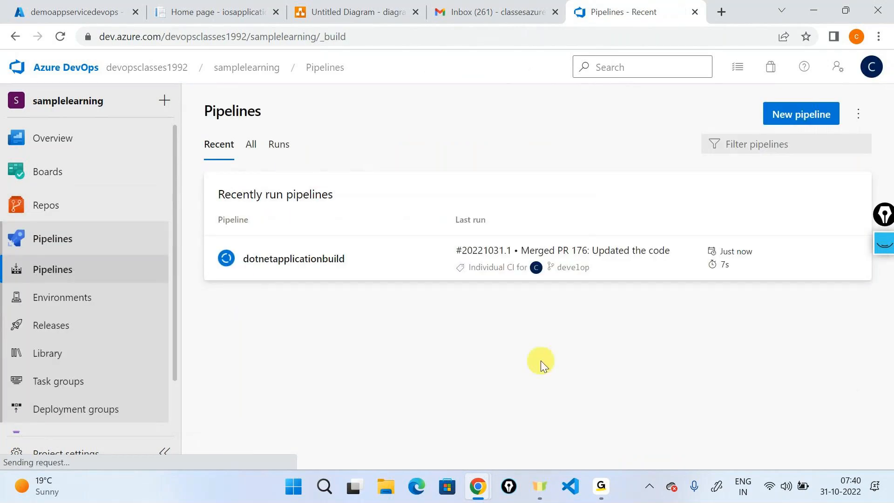
left_click(311, 264)
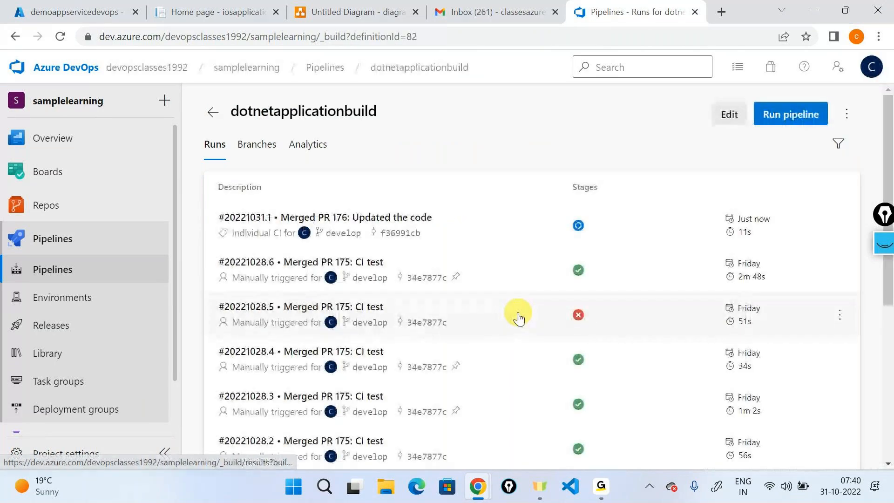
left_click(484, 219)
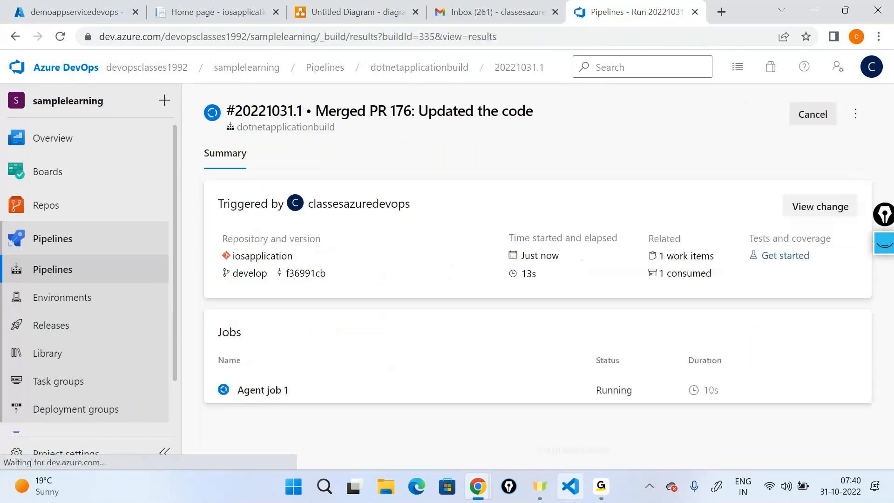
left_click(305, 400)
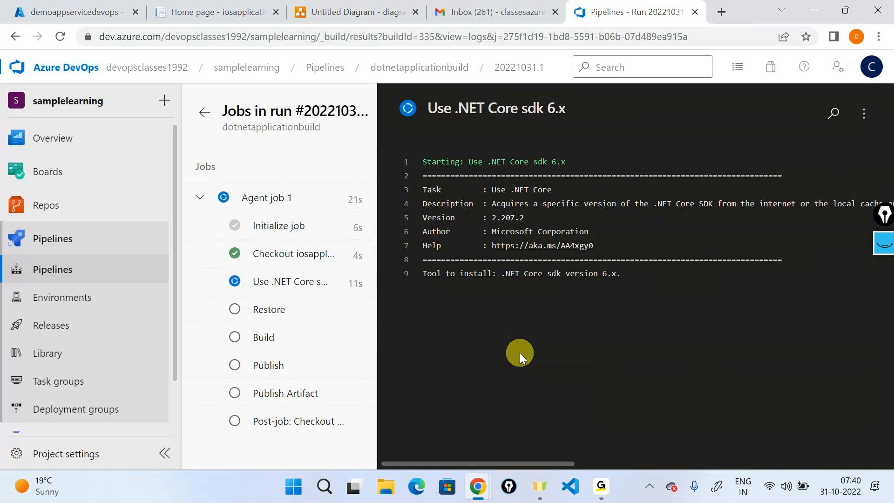
left_click(592, 492)
left_click(638, 393)
left_click(815, 8)
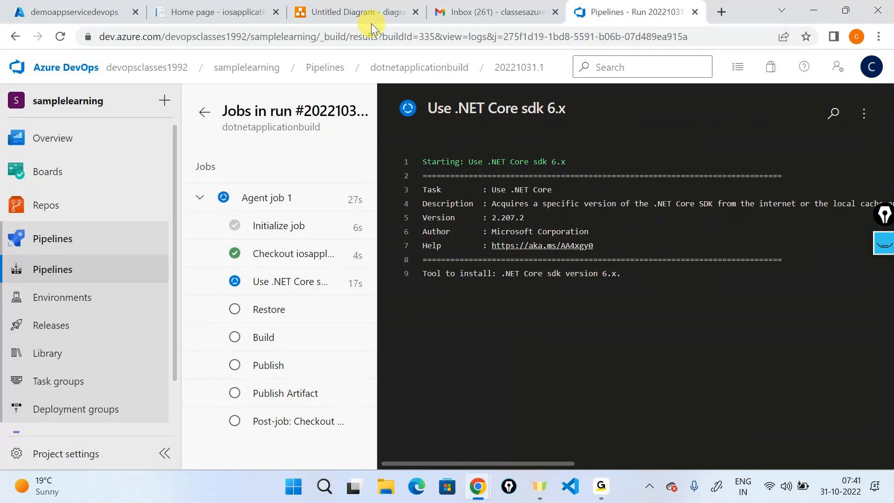
- Return to the Untitled Diagram and select the git-branch icon
left_click(329, 8)
scroll(419, 233, "up", 6)
left_click(455, 245)
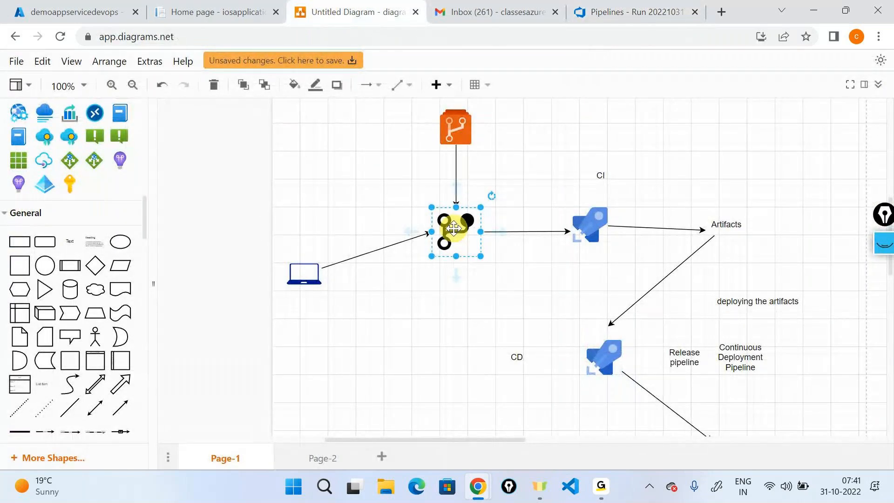
- Sketch the branch-to-CI-to-Artifacts flow over the diagram with the pen, then clear the ink
left_click(591, 223)
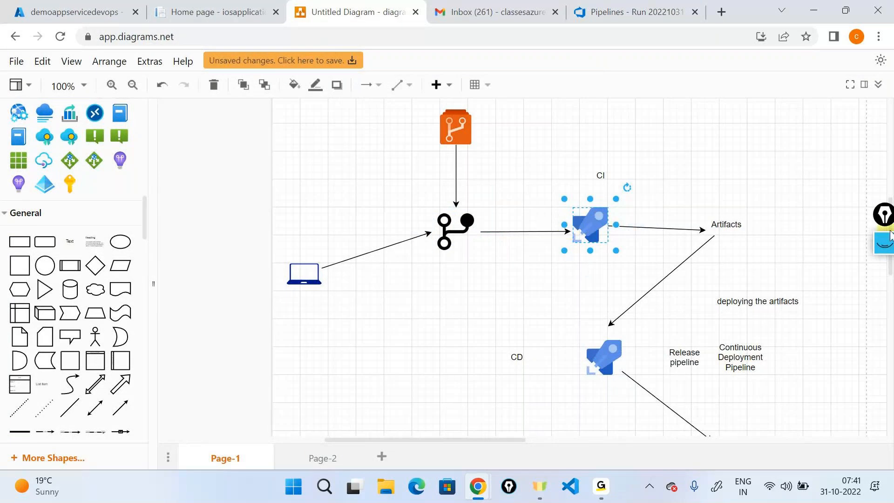
left_click(884, 244)
left_click(885, 295)
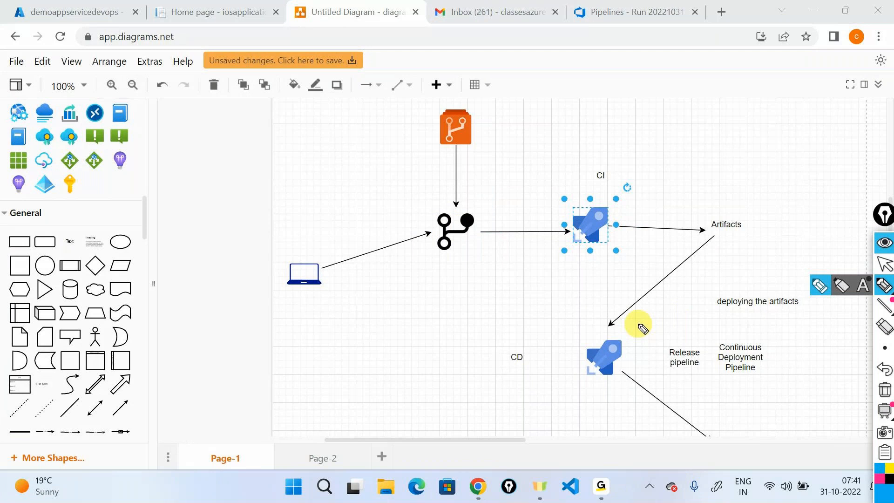
left_click_drag(460, 211, 564, 196)
mouse_move(598, 166)
left_mouse_down()
mouse_move(579, 172)
mouse_move(626, 186)
left_mouse_up()
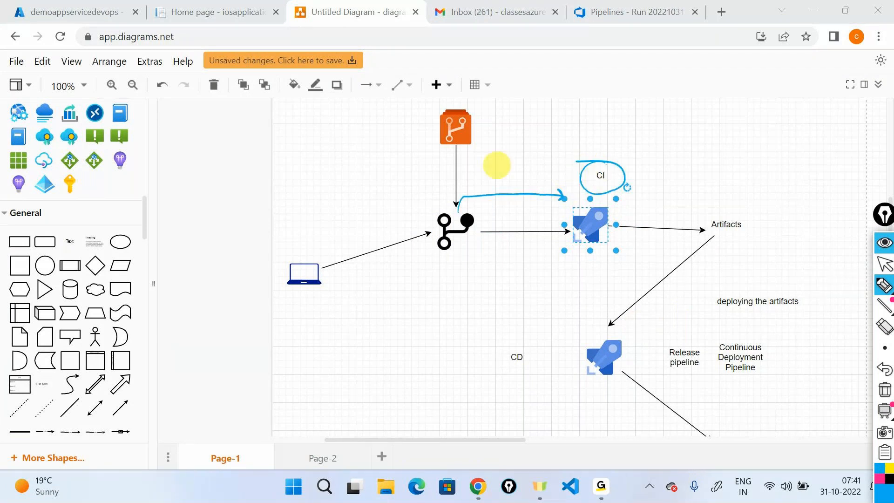
mouse_move(625, 171)
left_mouse_down()
mouse_move(719, 176)
mouse_move(729, 218)
mouse_move(674, 224)
left_mouse_up()
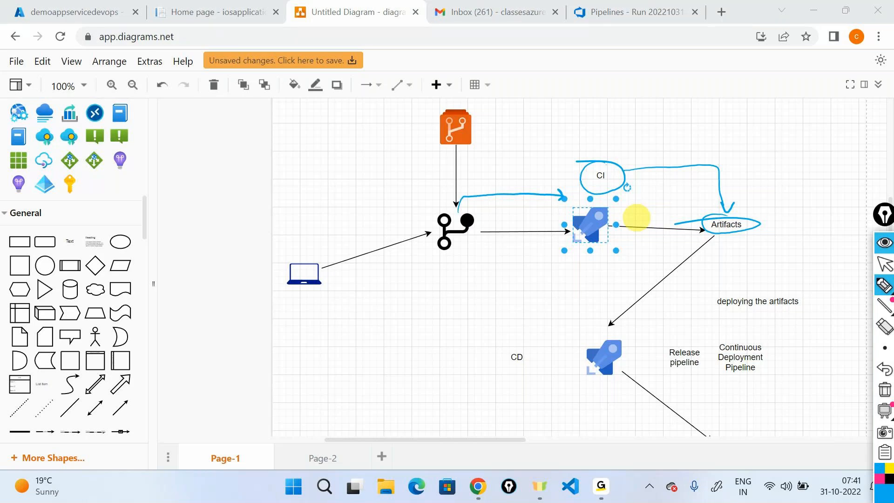
left_click(885, 389)
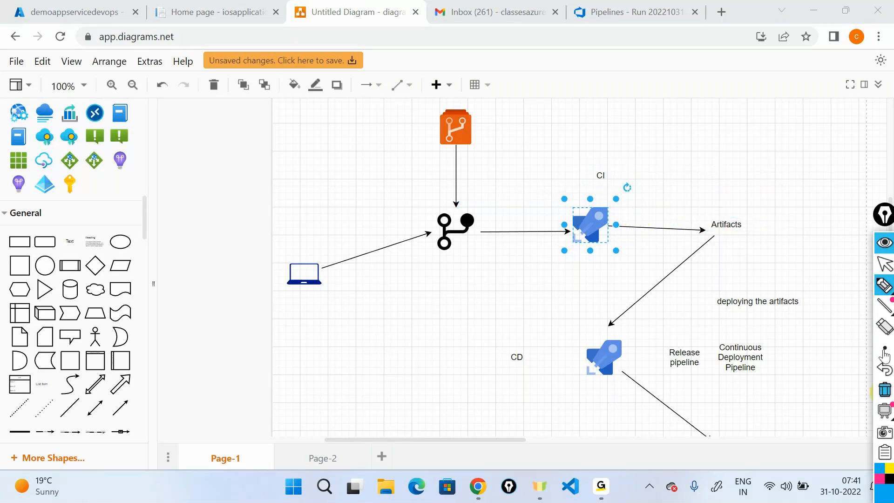
left_click(885, 244)
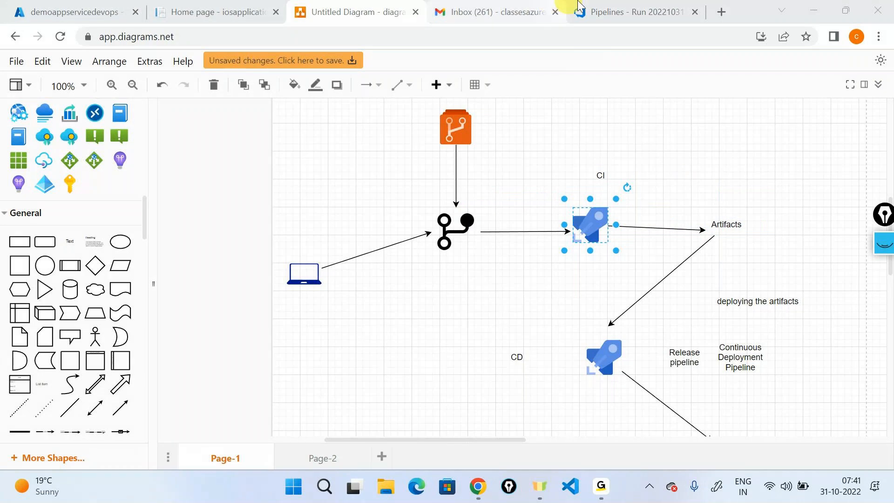
- Check the running build's job log, then select the release pipeline icon in the diagram
left_click(579, 7)
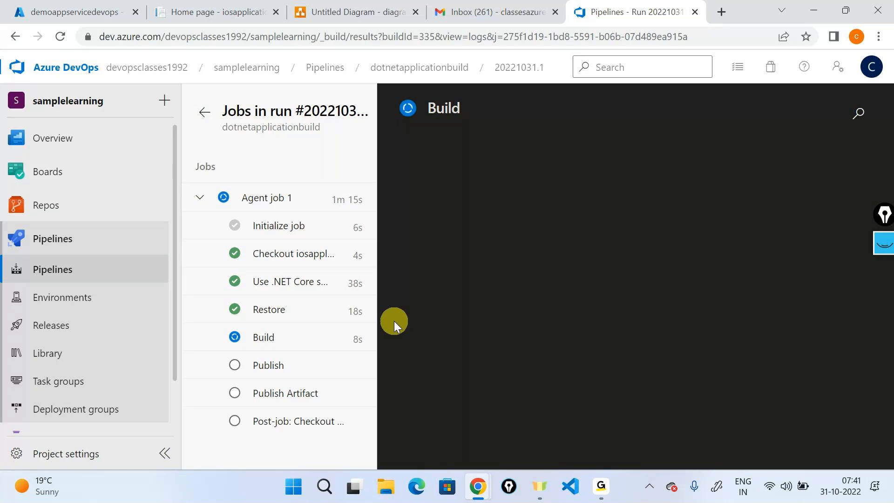
left_click(326, 11)
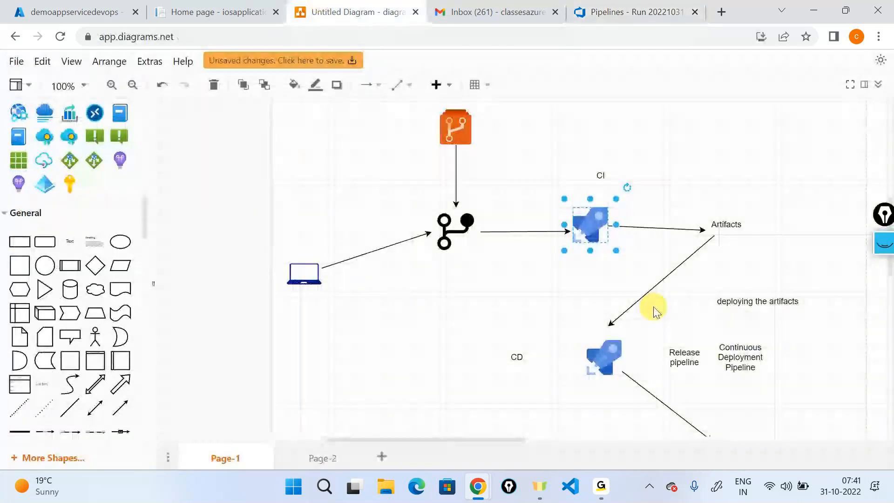
scroll(654, 310, "down", 3)
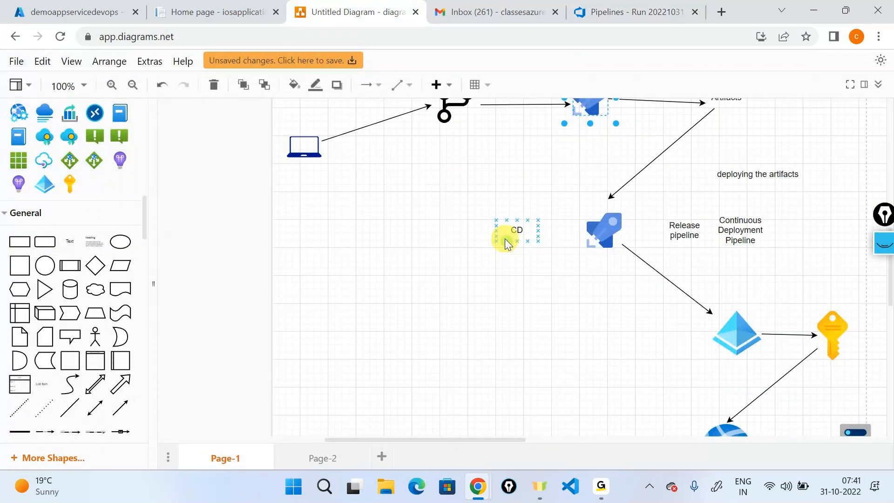
left_click(602, 234)
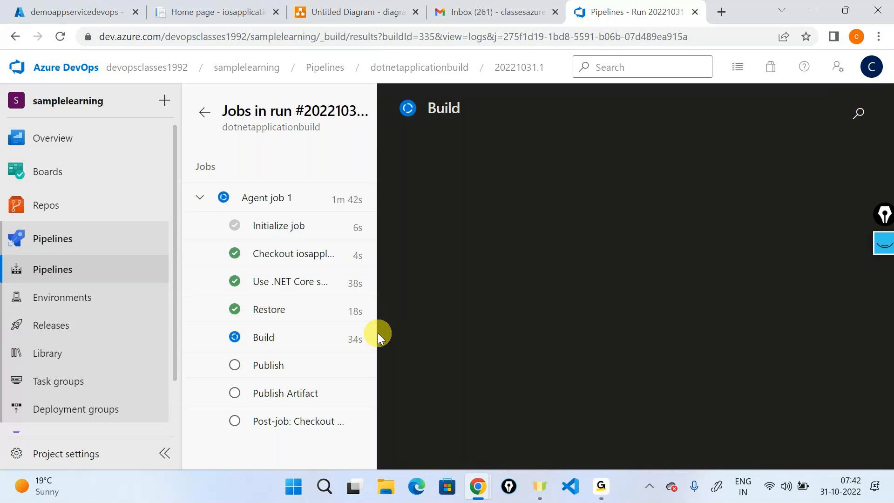
- Switch between open windows to bring the build log back into focus
left_click(601, 487)
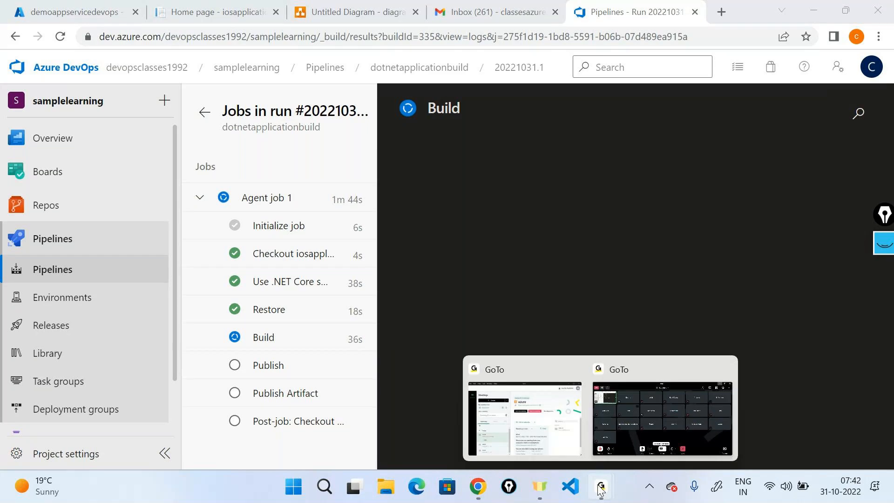
left_click(636, 399)
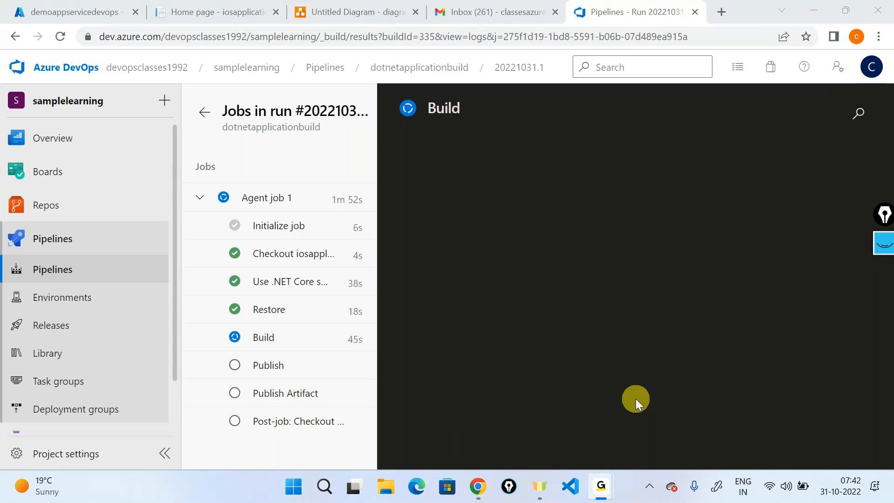
left_click(635, 399)
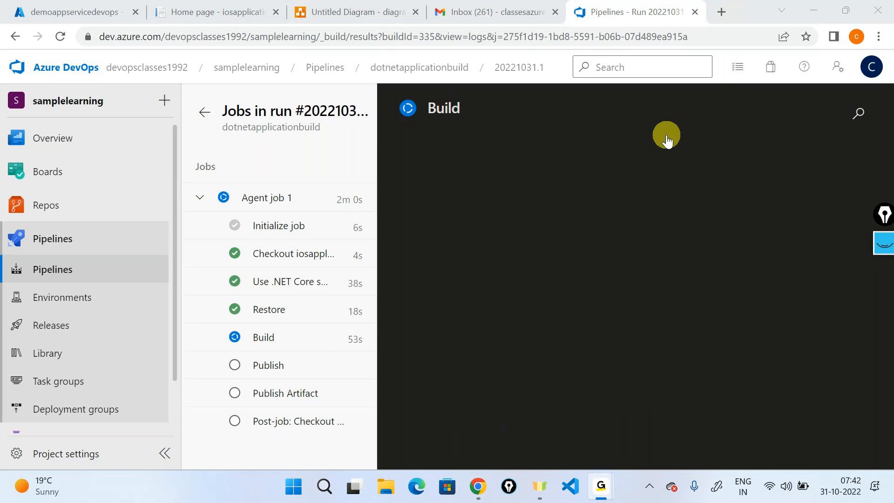
left_click(697, 348)
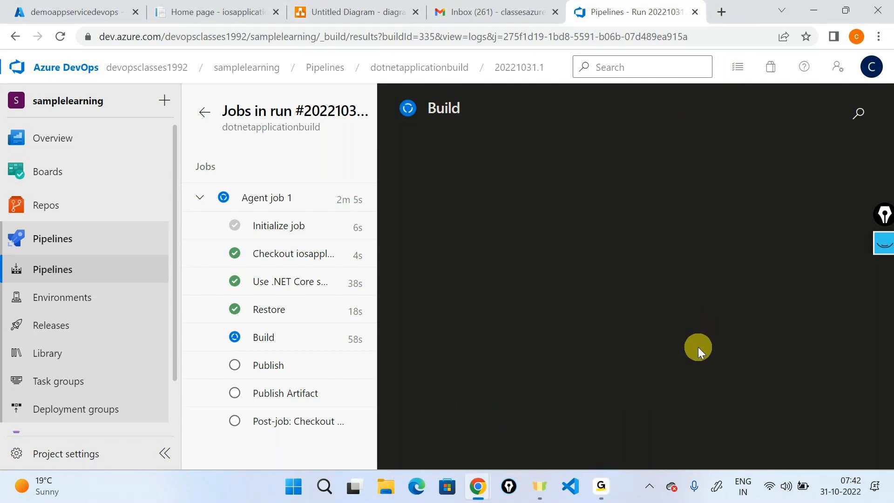
- Annotate the Restore and Build steps in the job log with the pen, then clear the ink
left_click(887, 247)
left_click(887, 285)
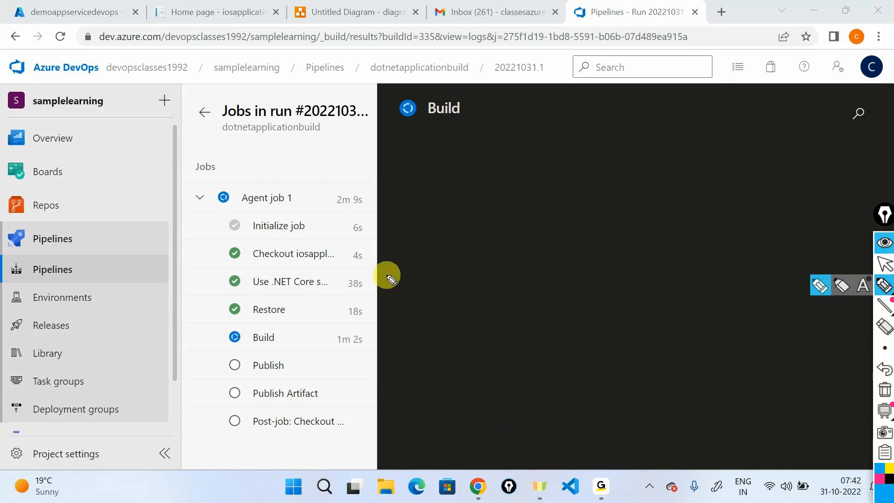
mouse_move(294, 307)
left_mouse_down()
mouse_move(331, 290)
mouse_move(308, 342)
mouse_move(318, 347)
left_mouse_up()
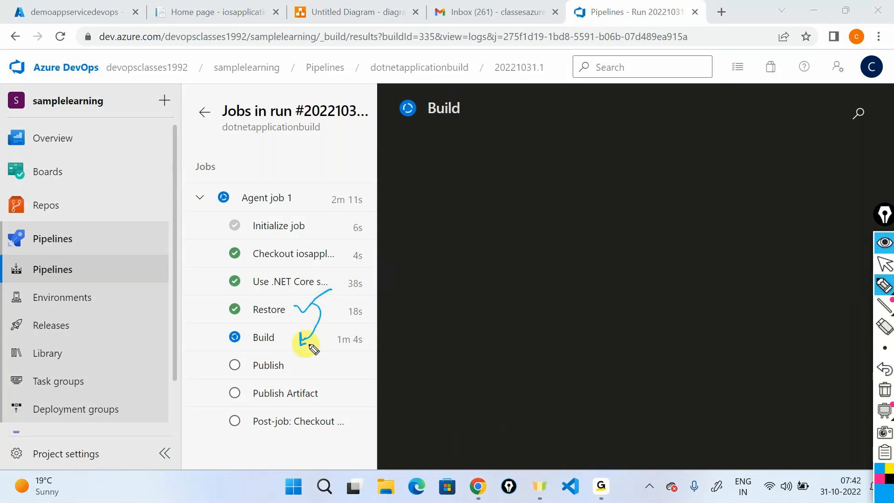
left_click_drag(315, 305, 462, 298)
left_click_drag(436, 292, 436, 309)
mouse_move(487, 291)
left_mouse_down()
mouse_move(488, 306)
mouse_move(503, 293)
mouse_move(539, 300)
mouse_move(559, 286)
mouse_move(628, 293)
mouse_move(658, 279)
mouse_move(678, 292)
mouse_move(733, 262)
mouse_move(767, 259)
mouse_move(786, 280)
mouse_move(808, 256)
mouse_move(842, 254)
mouse_move(864, 237)
left_mouse_up()
mouse_move(486, 327)
left_mouse_down()
mouse_move(880, 271)
mouse_move(868, 220)
mouse_move(492, 313)
left_mouse_up()
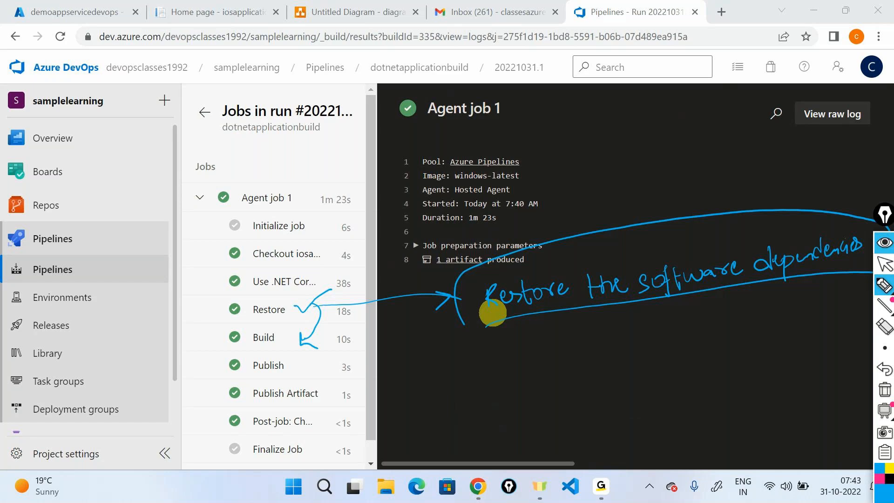
mouse_move(222, 313)
left_mouse_down()
mouse_move(199, 319)
mouse_move(210, 344)
left_mouse_up()
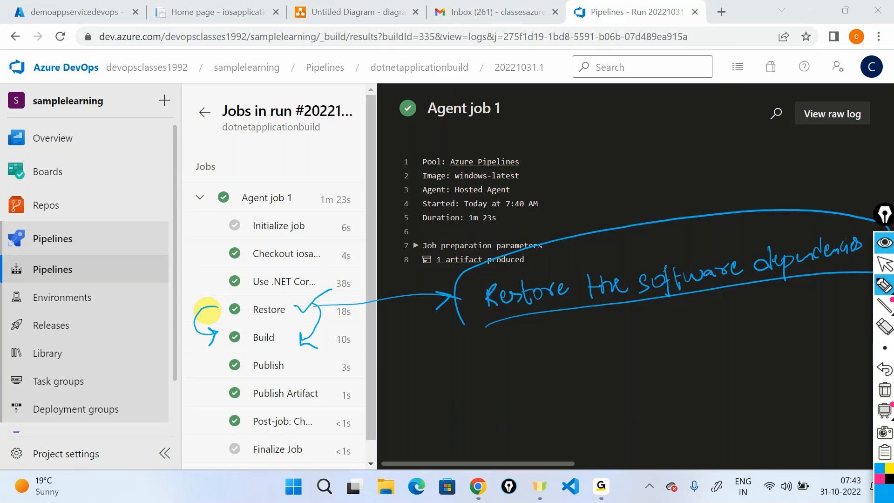
left_click(885, 243)
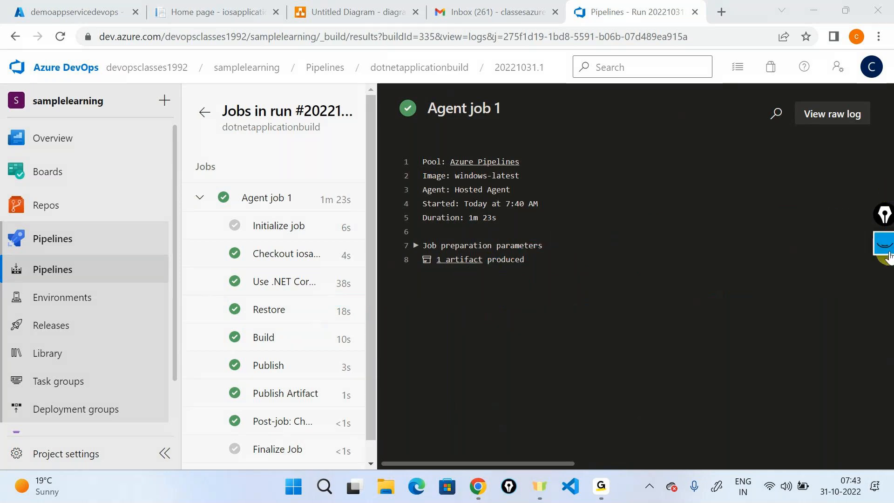
- Check Release-2's development stage App Service deployment log, then reload the deployed site
left_click(204, 111)
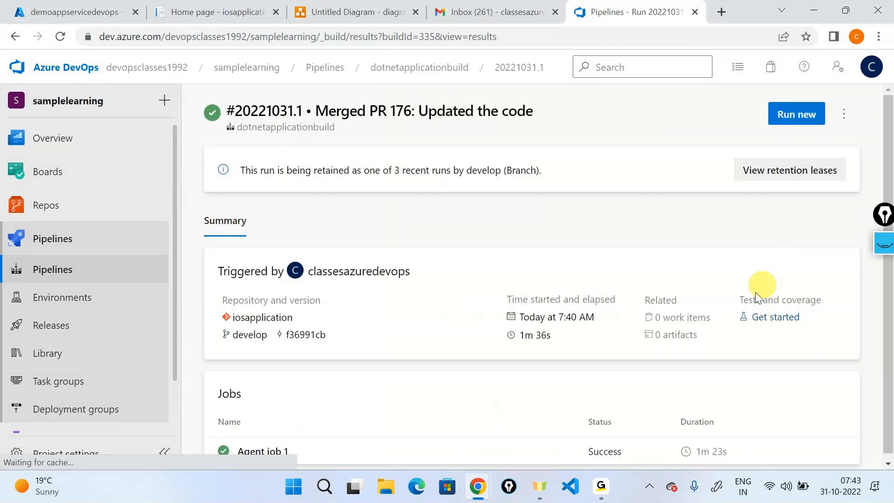
left_click(65, 327)
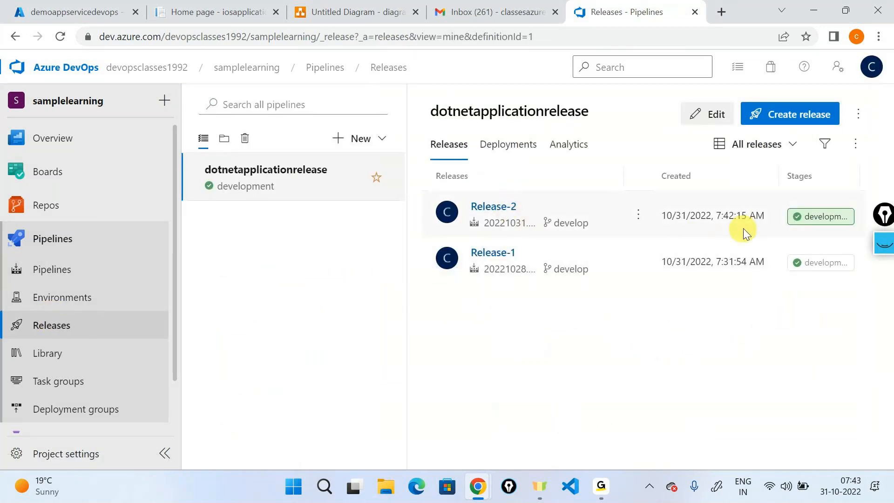
left_click(485, 206)
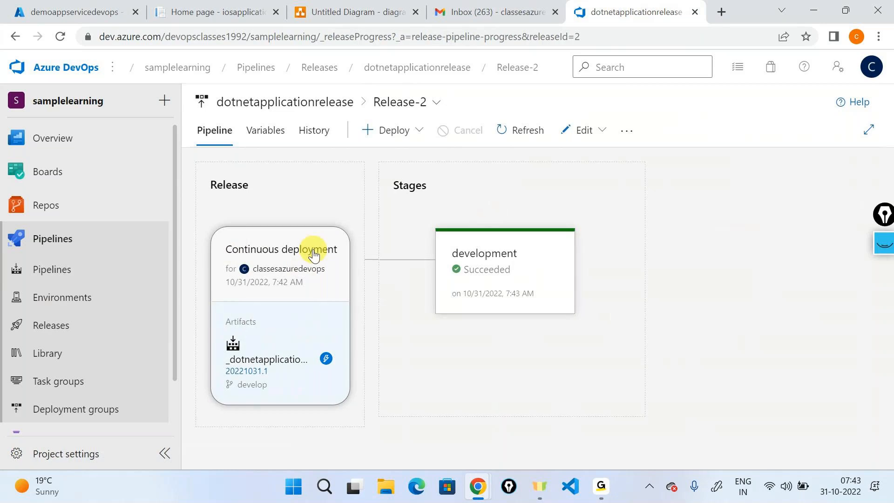
left_click(552, 344)
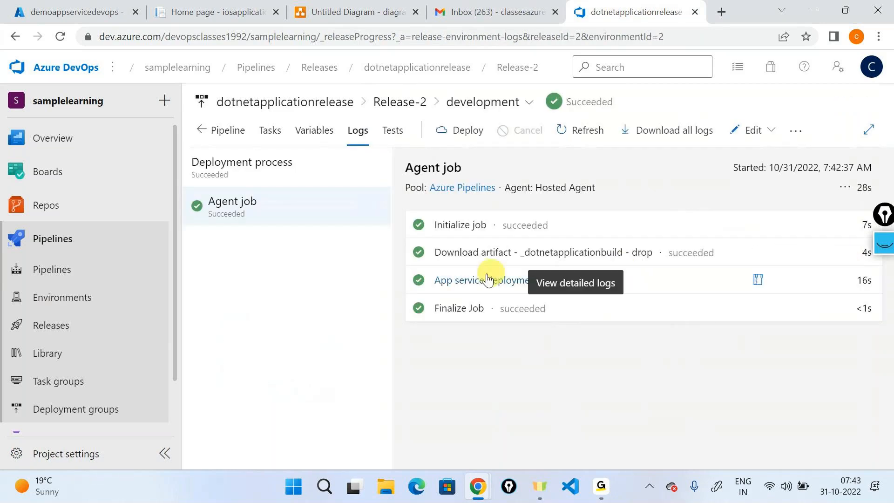
left_click(477, 279)
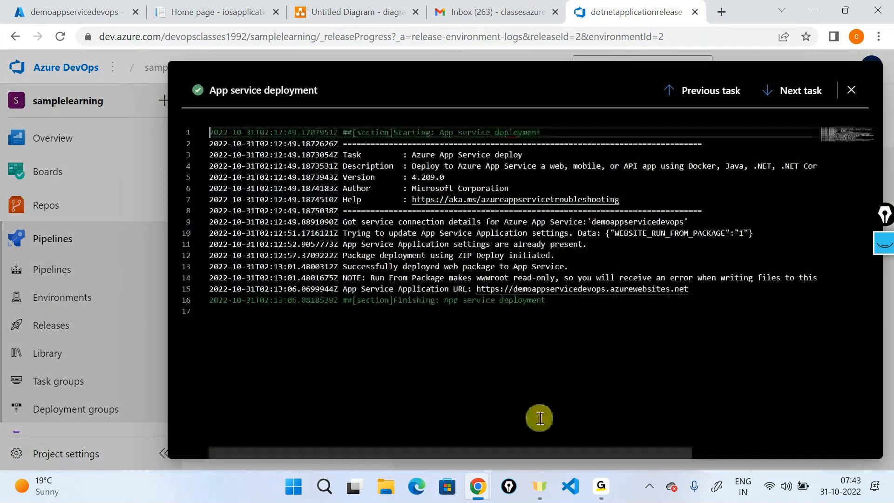
left_click(851, 89)
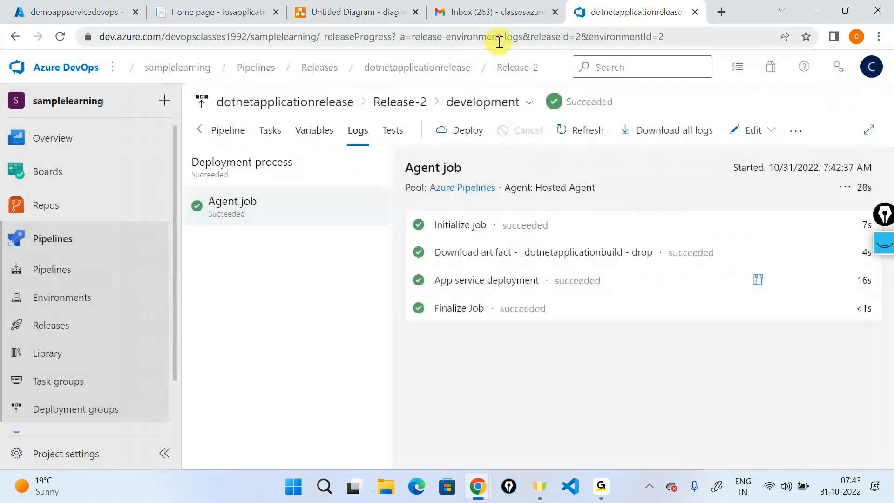
left_click(225, 11)
left_click(61, 35)
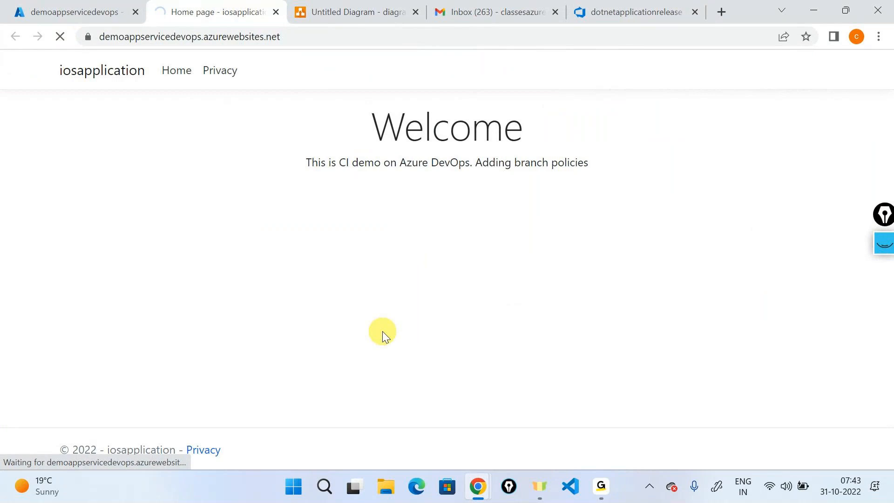
- Highlight the new 'Azure DevOps Demo' heading and subtitle on the site, then deselect
left_click_drag(274, 134, 703, 230)
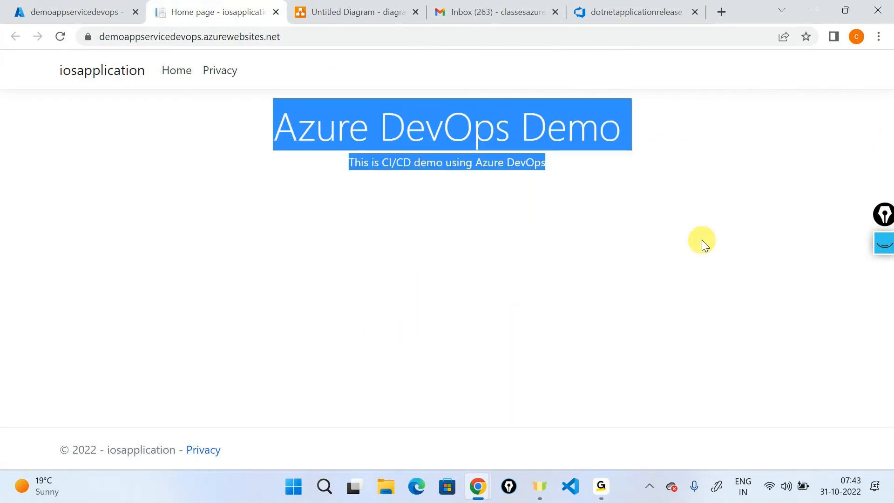
left_click(702, 240)
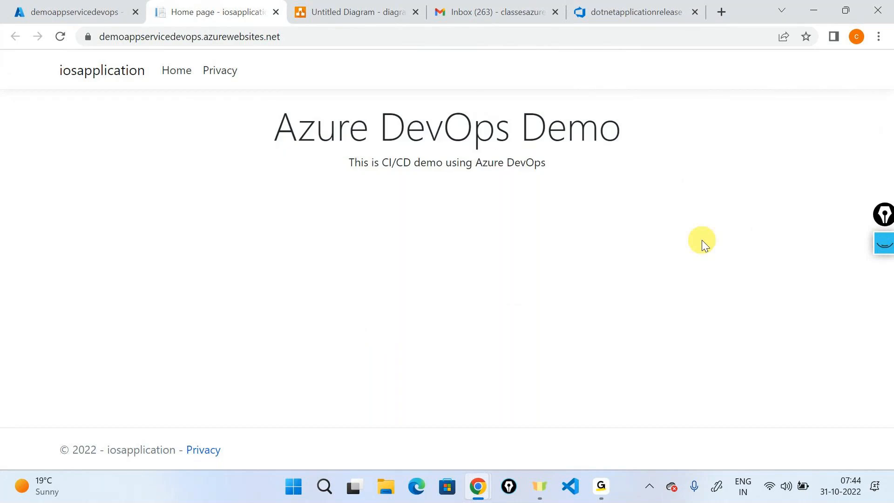
- Return to the CI/CD diagram and select the git branch and CI pipeline icons
left_click(388, 8)
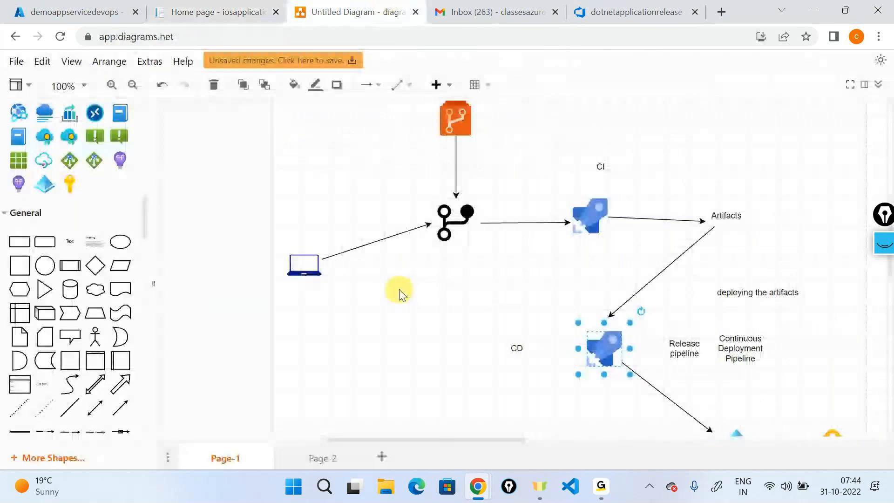
scroll(419, 279, "up", 1)
left_click(446, 268)
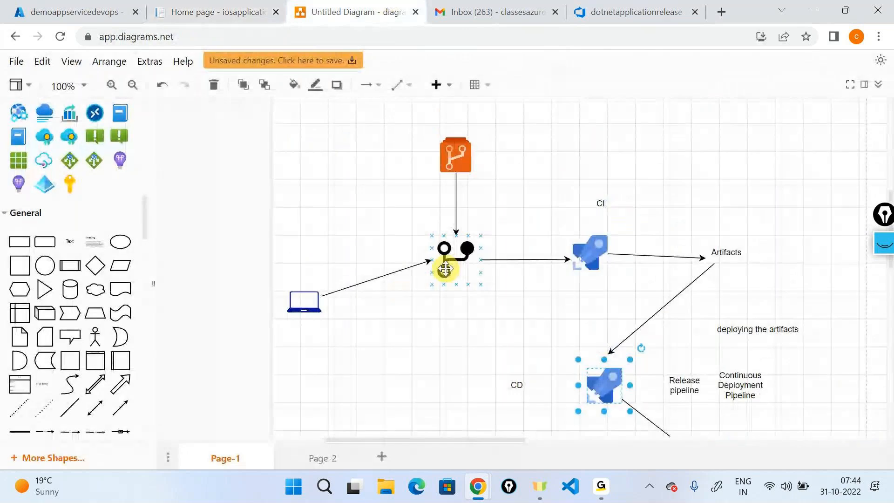
left_click(573, 250)
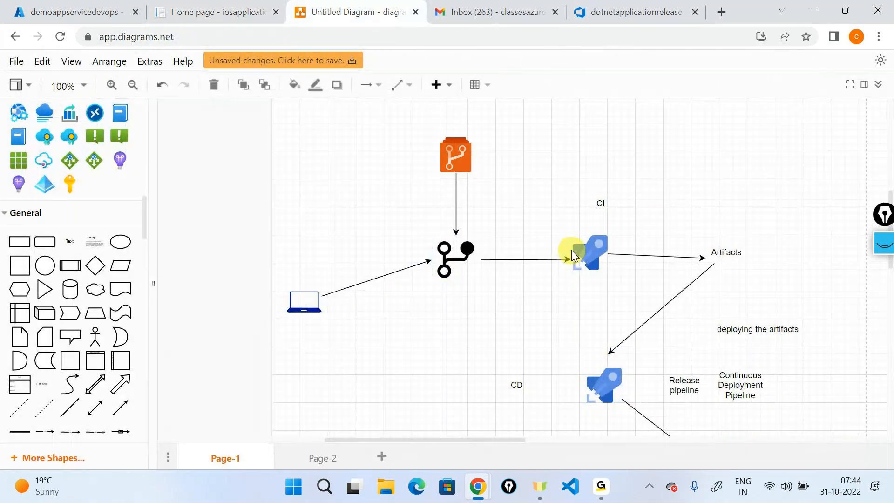
- Ink 'Restore → software dependencies' and arrows from CI to Artifacts to CD
left_click(885, 244)
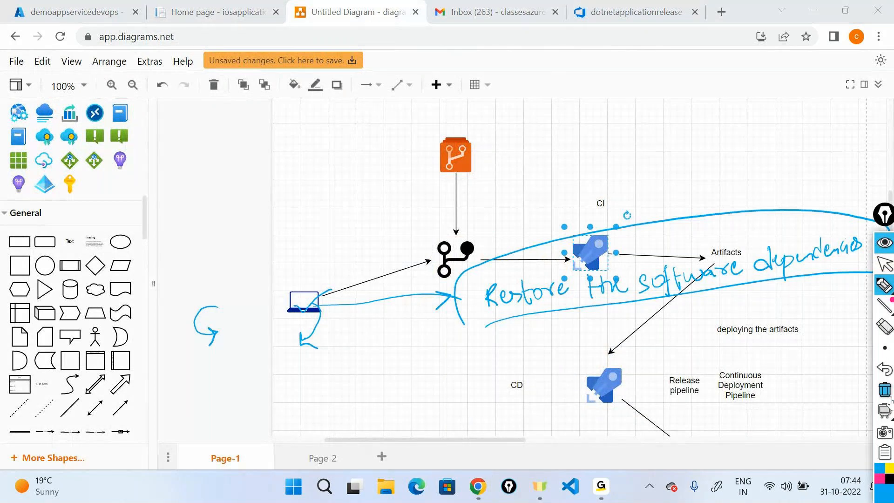
left_click(885, 389)
mouse_move(622, 126)
left_mouse_down()
mouse_move(634, 149)
mouse_move(663, 152)
mouse_move(661, 142)
mouse_move(728, 136)
mouse_move(721, 140)
left_mouse_up()
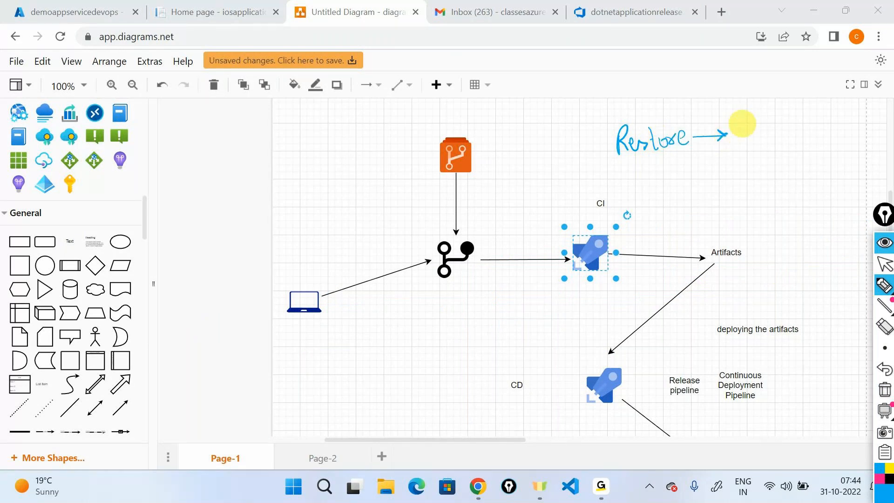
mouse_move(742, 124)
left_mouse_down()
mouse_move(760, 140)
mouse_move(837, 129)
left_mouse_up()
mouse_move(800, 153)
left_mouse_down()
mouse_move(794, 169)
mouse_move(856, 166)
mouse_move(848, 189)
mouse_move(866, 186)
left_mouse_up()
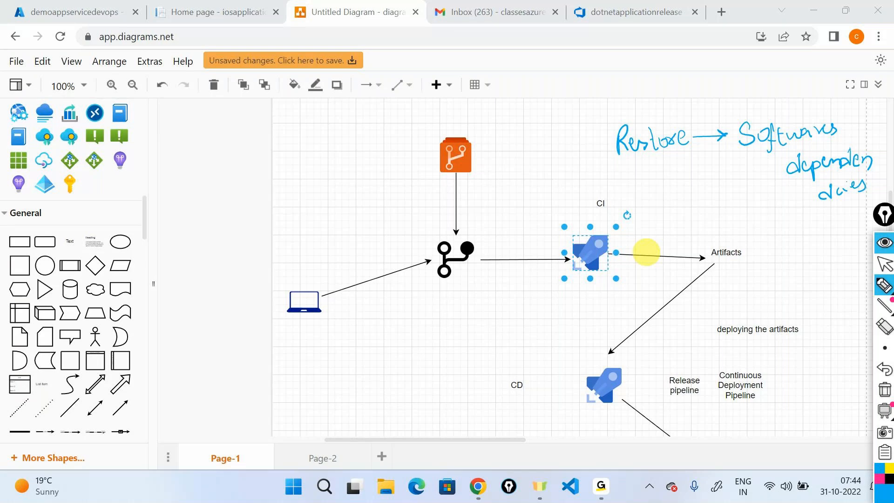
left_click_drag(617, 228, 741, 239)
mouse_move(735, 276)
left_mouse_down()
mouse_move(645, 360)
mouse_move(660, 370)
mouse_move(601, 357)
left_mouse_up()
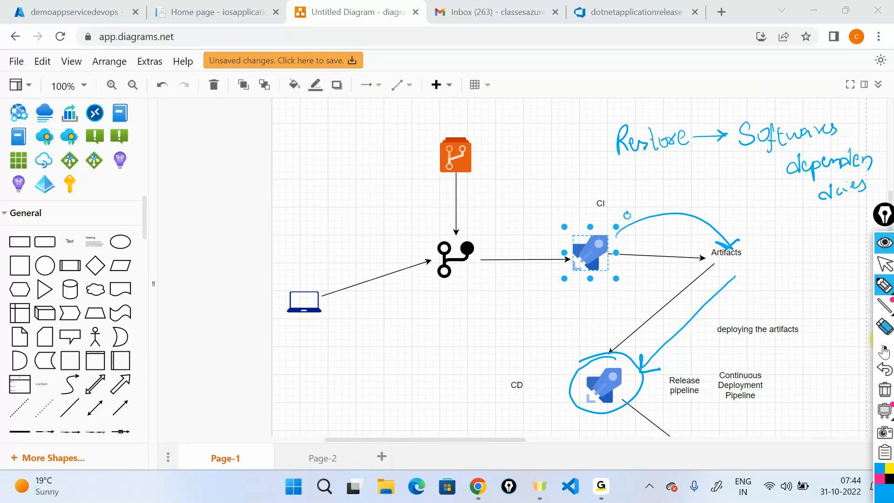
- Clear all the ink notes, return to the select tool, and scroll around the diagram
left_click(885, 285)
left_click(887, 259)
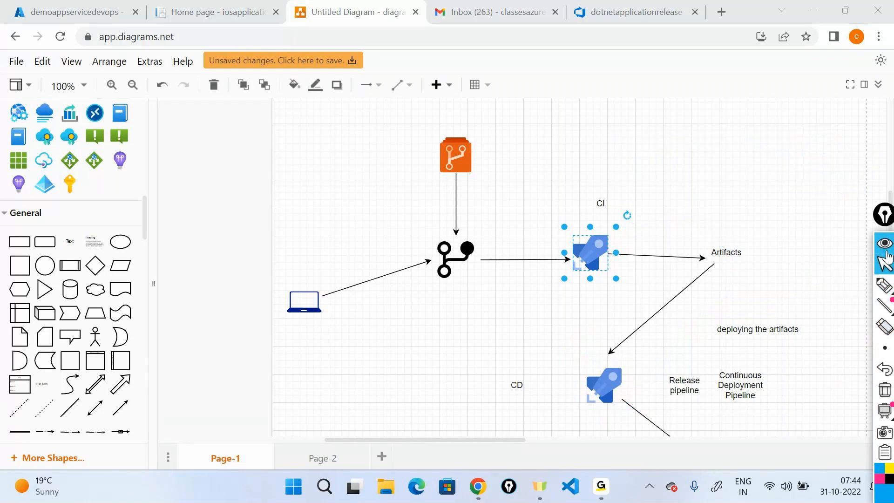
scroll(789, 296, "down", 5)
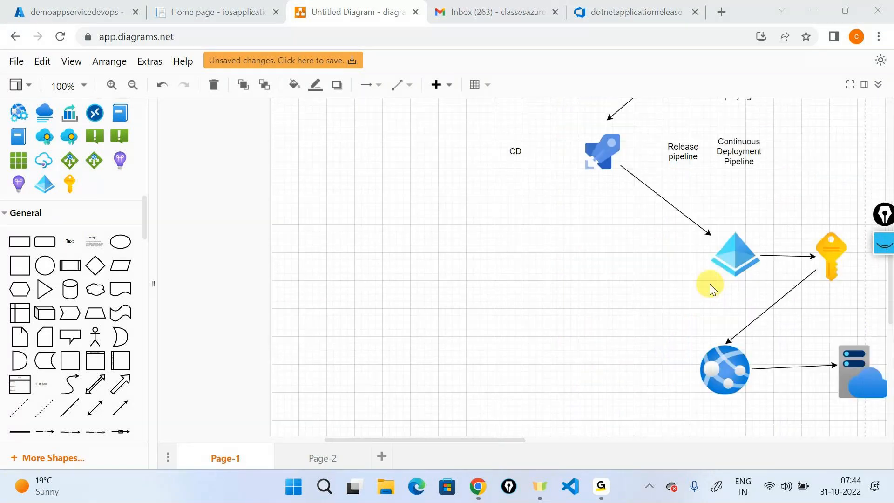
scroll(645, 327, "right", 2)
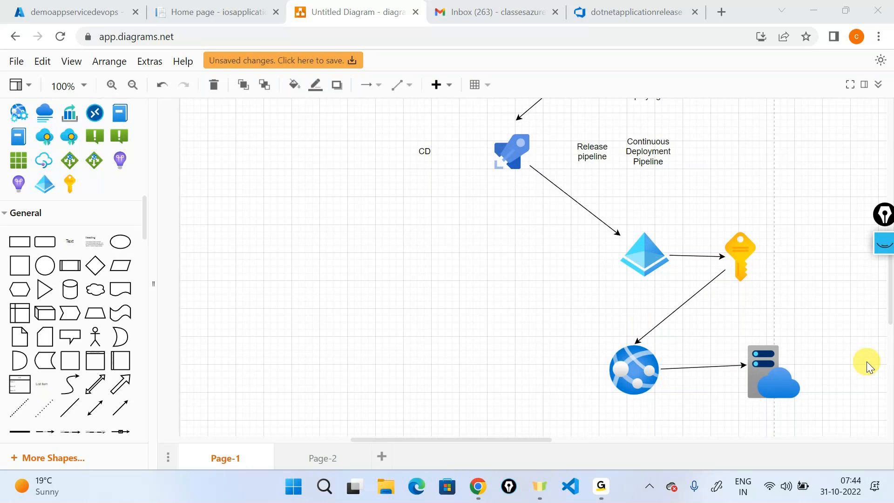
scroll(867, 361, "up", 5)
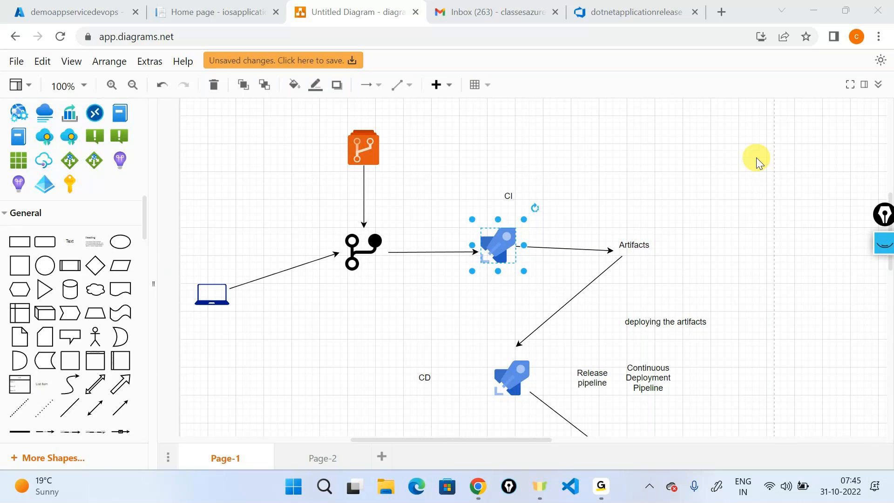
- Flip between the CI/CD diagram and the Release-2 logs tab, then bring the GoTo meeting window forward
left_click(664, 11)
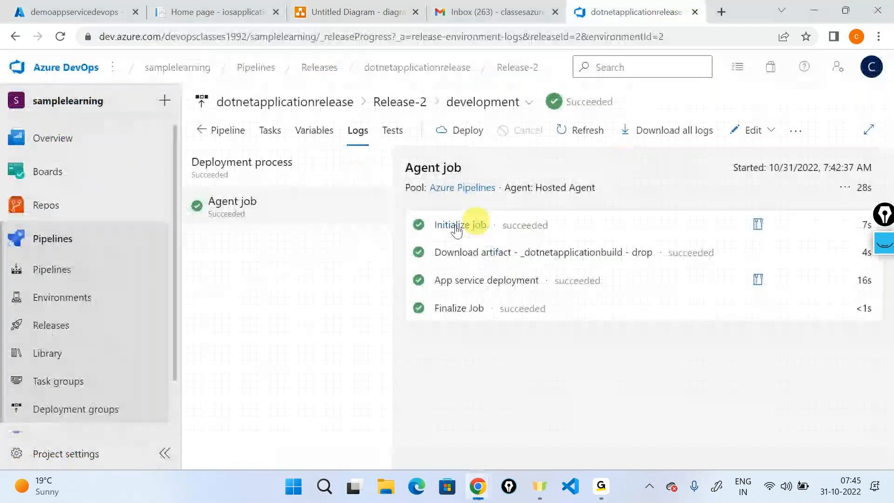
left_click(358, 12)
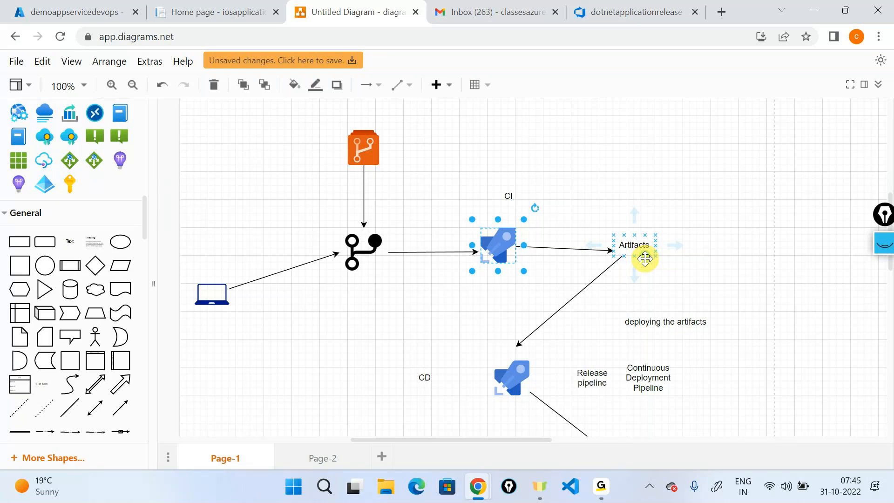
left_click(636, 12)
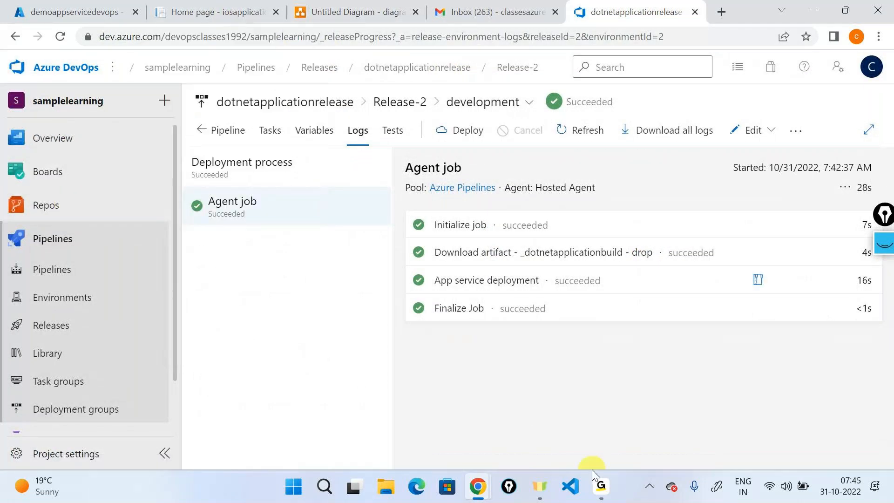
mouse_move(601, 485)
left_click(645, 379)
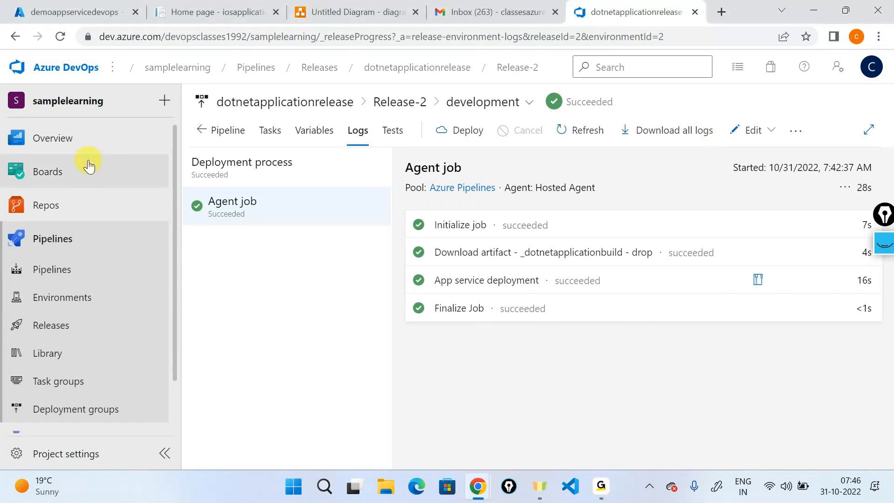
mouse_move(89, 166)
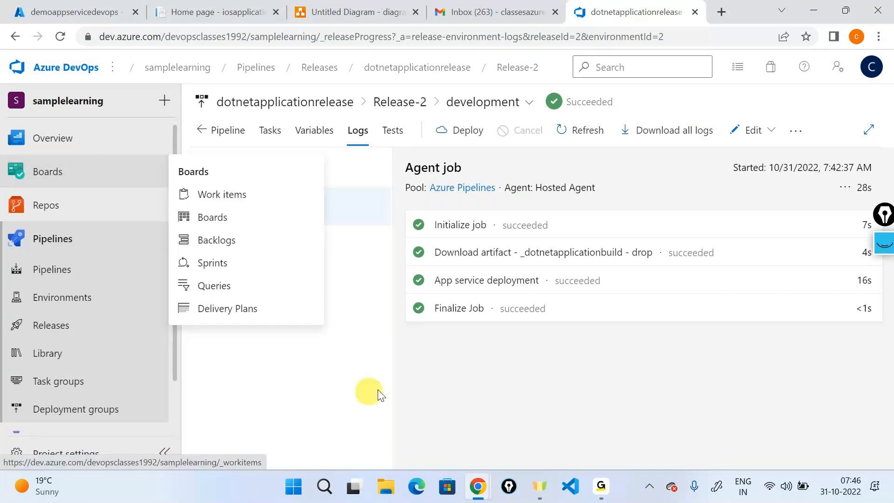
- Confirm agent01 is listed under Agent pools > mypool7am > Agents, then return to the Pipelines list
left_click(136, 274)
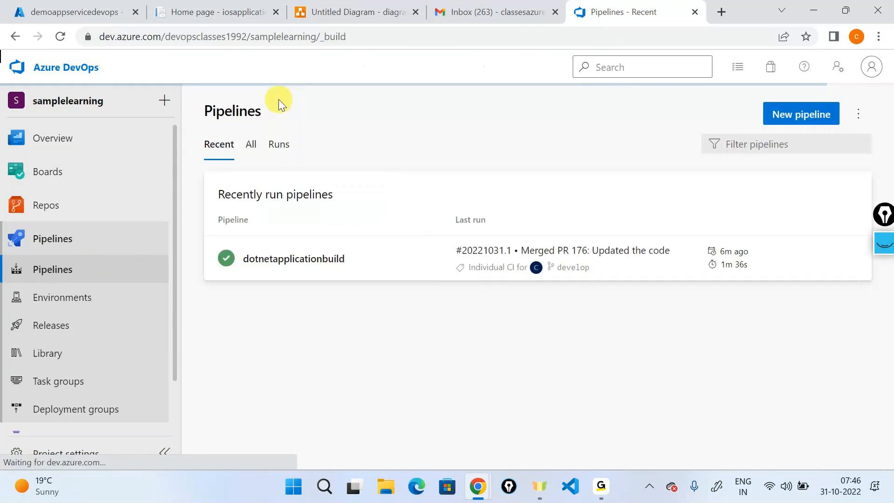
left_click(117, 449)
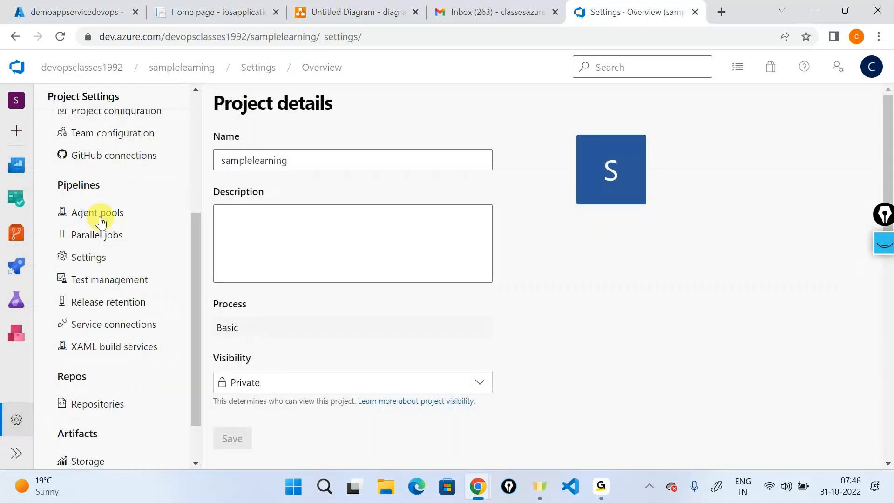
left_click(101, 222)
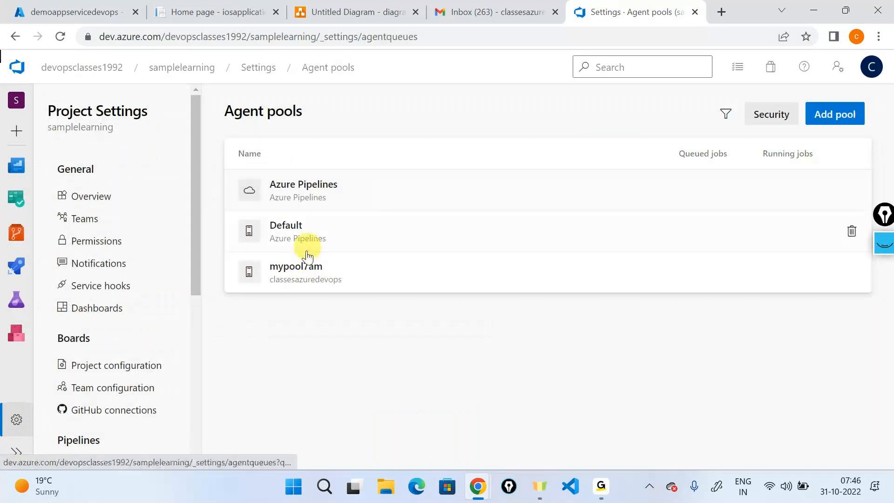
left_click(299, 266)
left_click(291, 144)
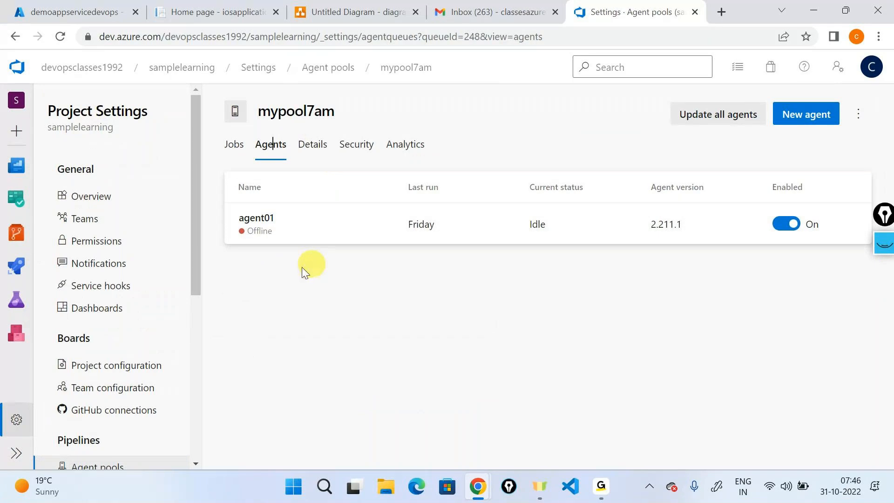
mouse_move(16, 267)
left_click(120, 288)
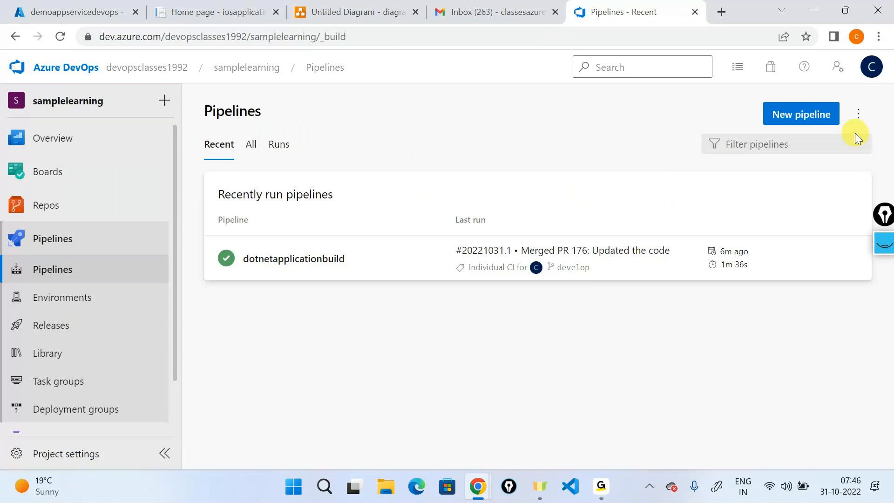
- Switch the dotnetapplicationbuild pipeline's agent pool to mypool7am and save it without queuing a run
left_click(859, 115)
left_click(333, 271)
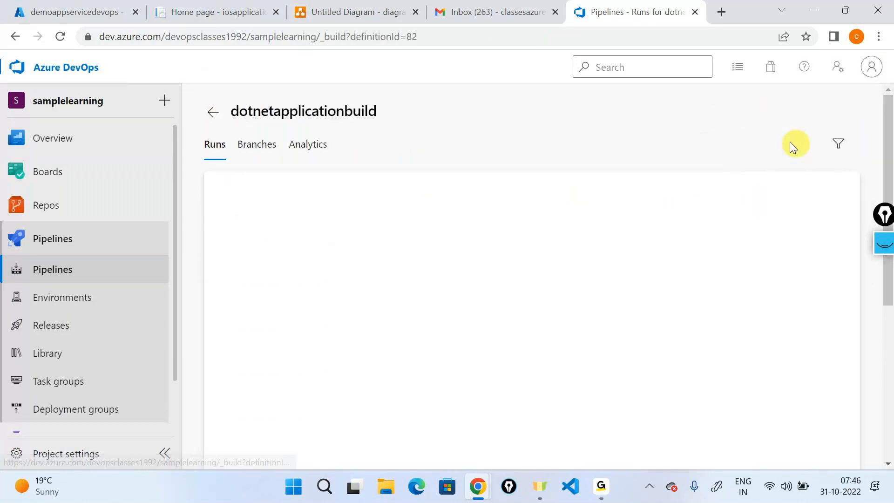
left_click(731, 113)
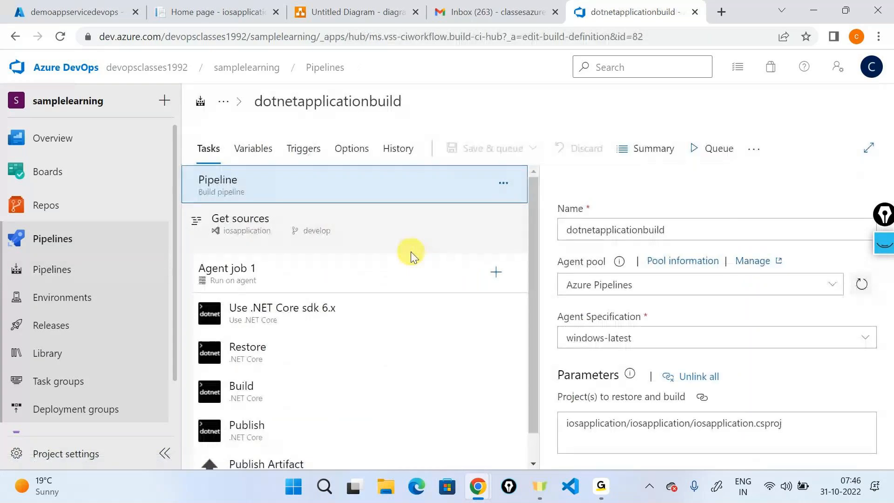
scroll(410, 254, "down", 1)
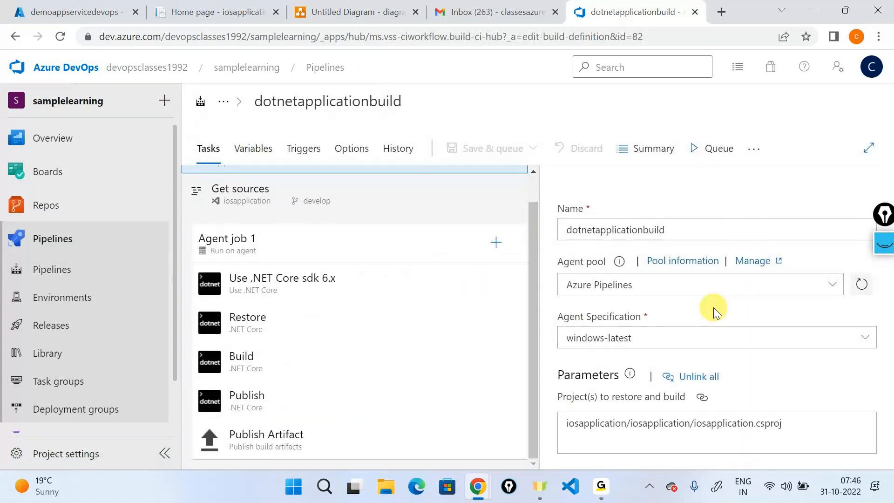
left_click(832, 285)
left_click(599, 395)
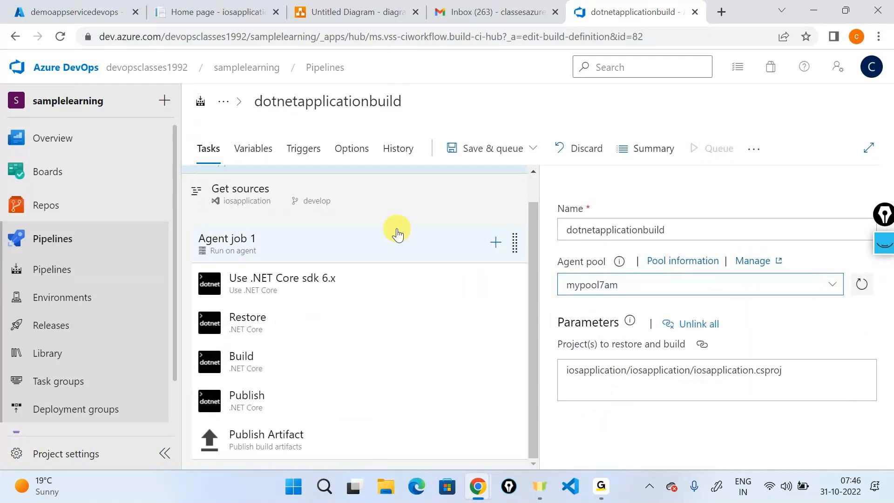
left_click(473, 148)
left_click(460, 194)
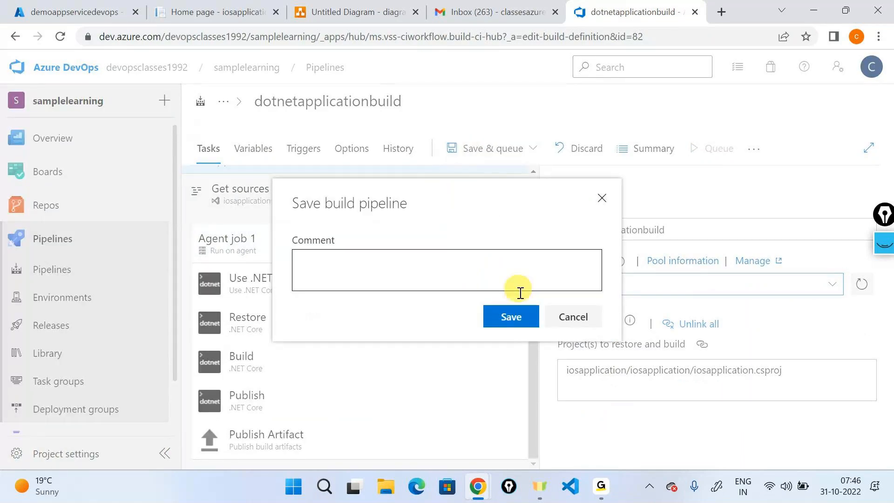
left_click(511, 316)
left_click(44, 326)
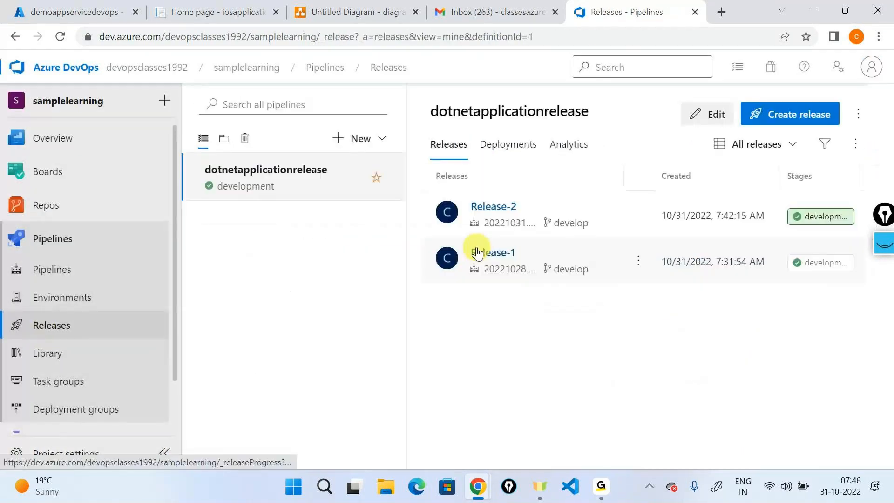
- Set the dotnetapplicationrelease development Agent job to the mypool7am pool and save the release pipeline
left_click(703, 124)
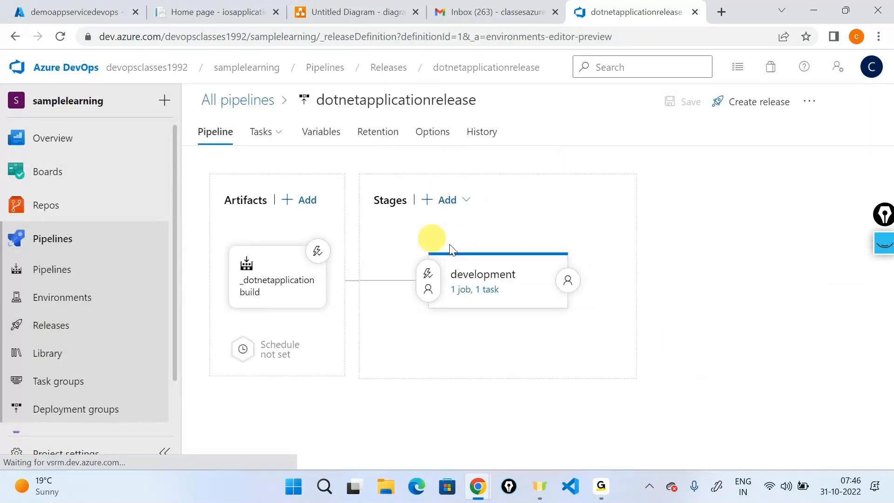
left_click(496, 290)
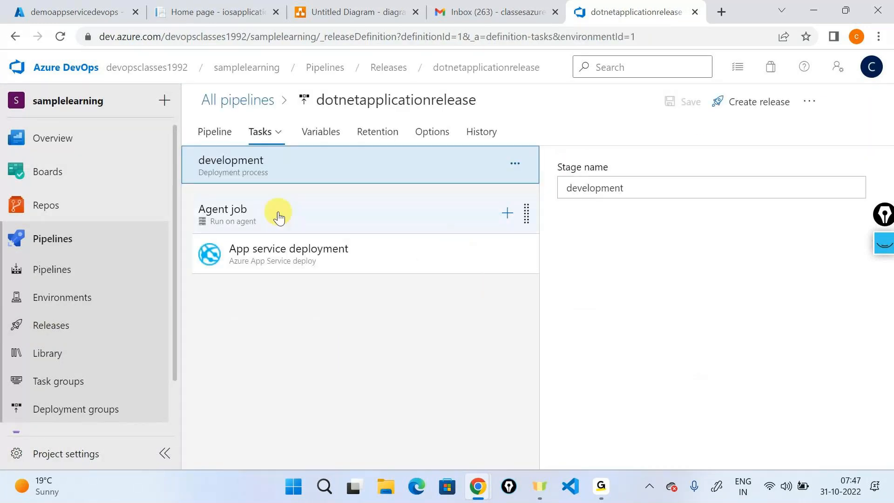
left_click(278, 215)
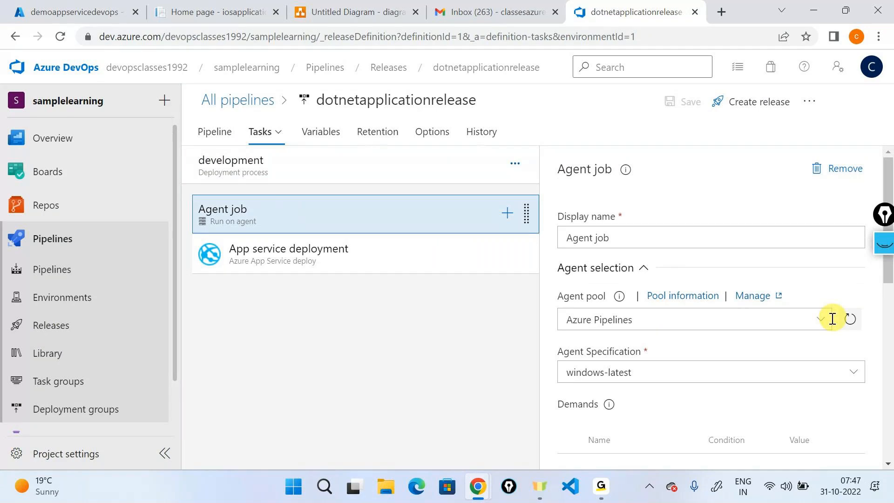
left_click(829, 325)
left_click(685, 425)
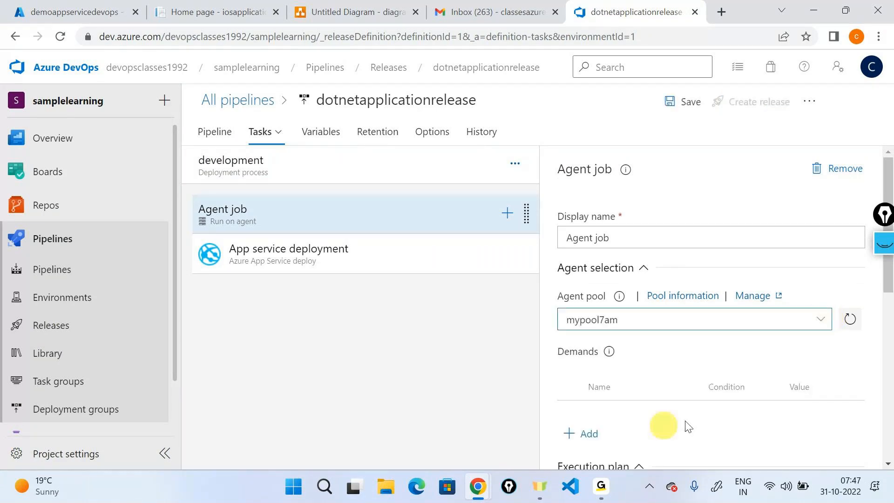
left_click(692, 115)
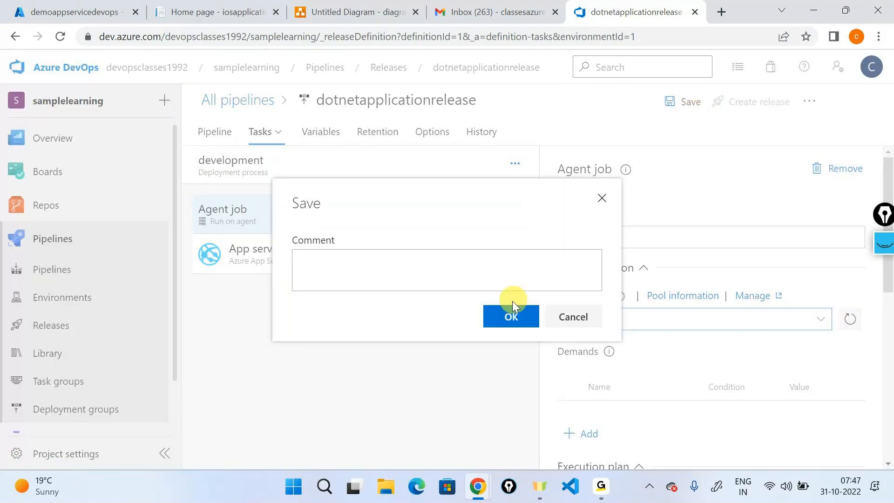
left_click(511, 315)
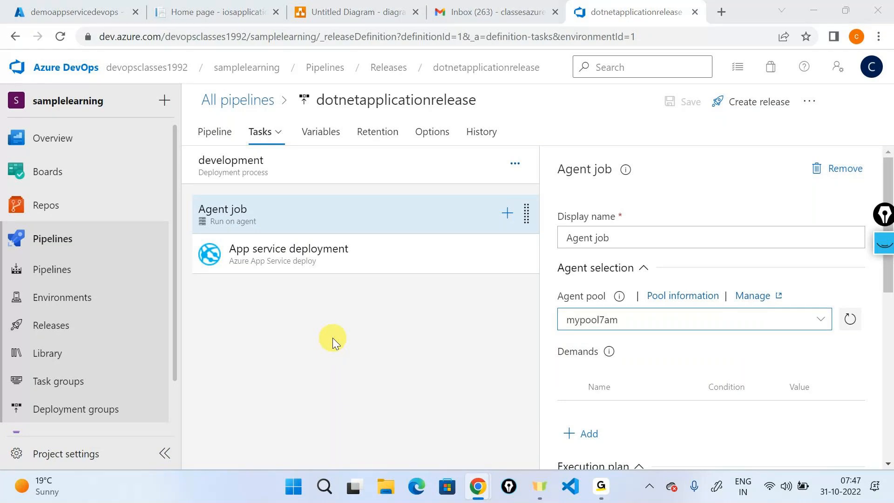
key("alt+Tab")
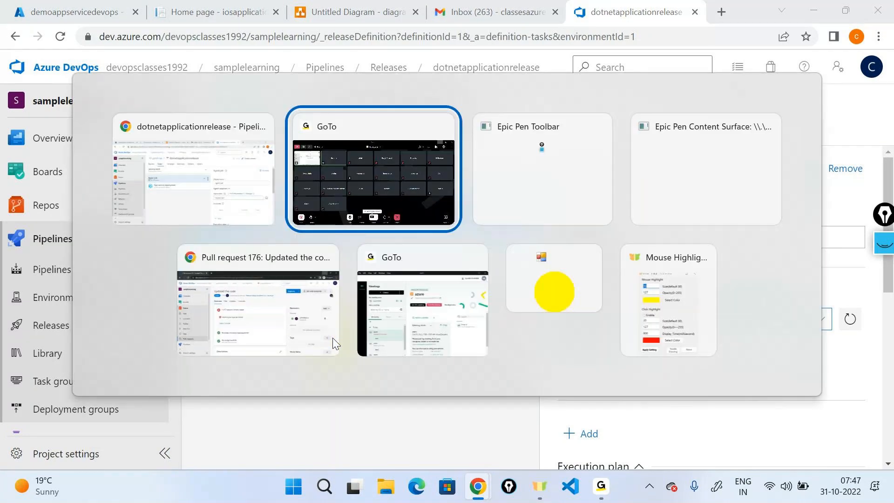
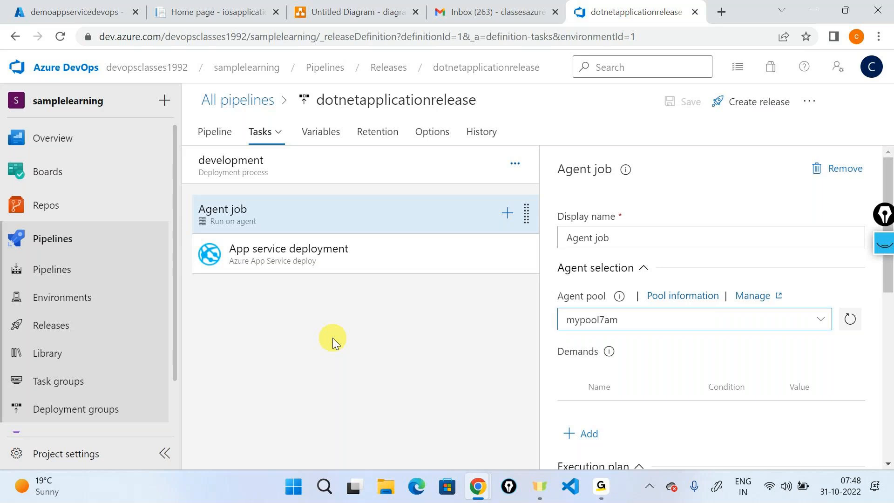
- Go to the Pipelines list and open the dotnetapplicationbuild pipeline
left_click(101, 268)
left_click(317, 259)
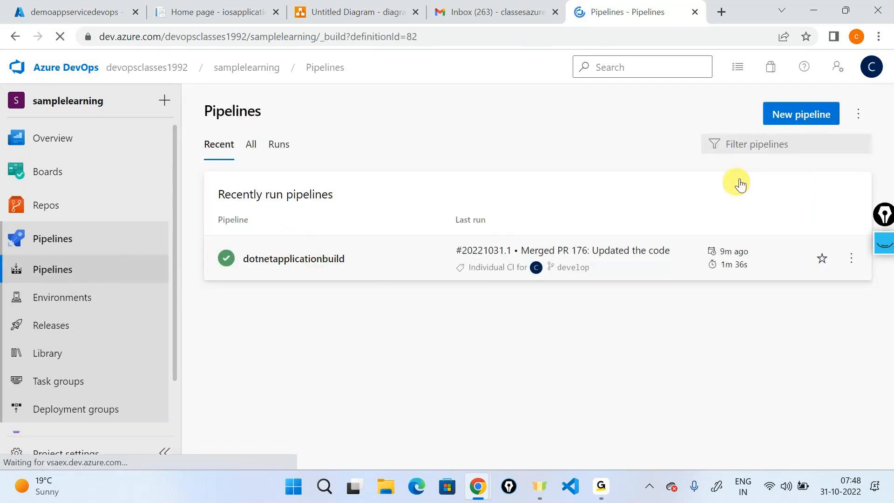
- Edit dotnetapplicationbuild and view its pipeline-level agent pool setting
left_click(732, 114)
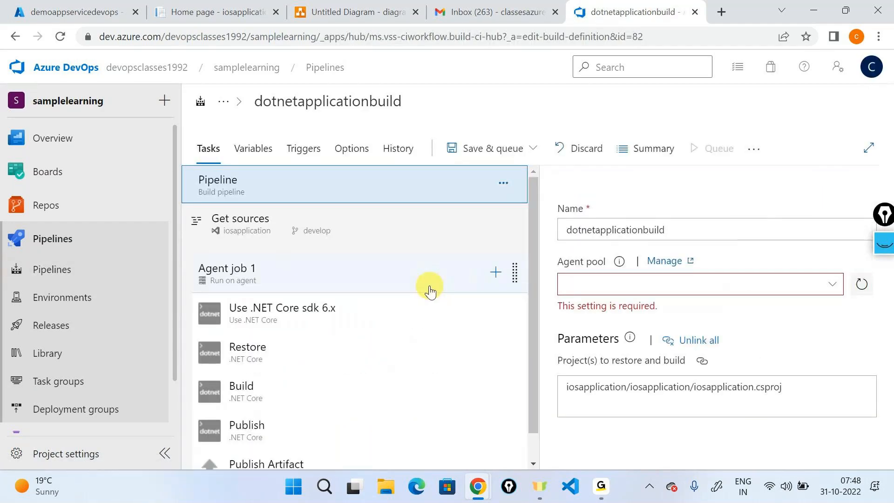
left_click(430, 289)
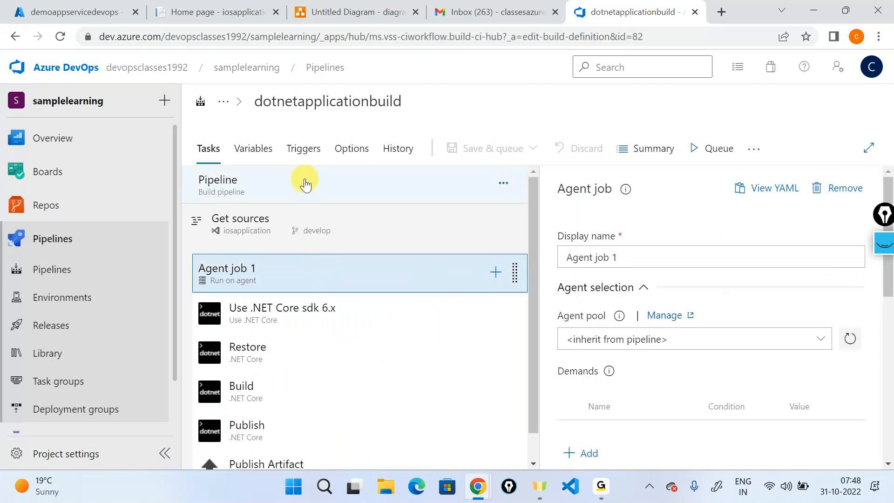
left_click(304, 180)
- Circle the mypool7am agent pool with a pen annotation, then clear it
left_click(889, 246)
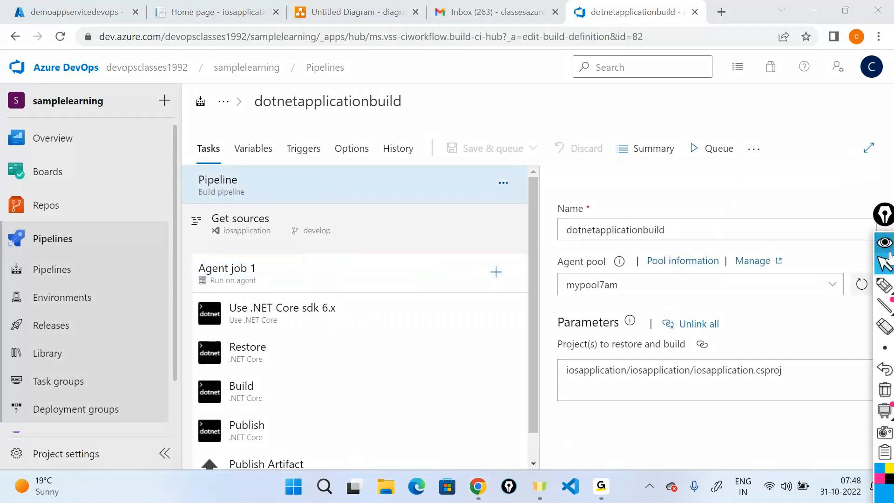
left_click(884, 285)
mouse_move(576, 309)
left_mouse_down()
mouse_move(544, 315)
mouse_move(579, 261)
mouse_move(545, 265)
left_mouse_up()
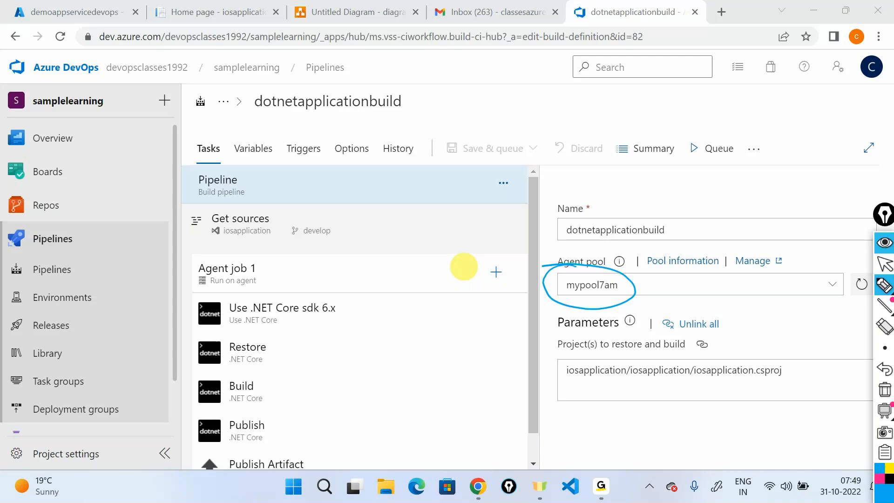
left_click(880, 248)
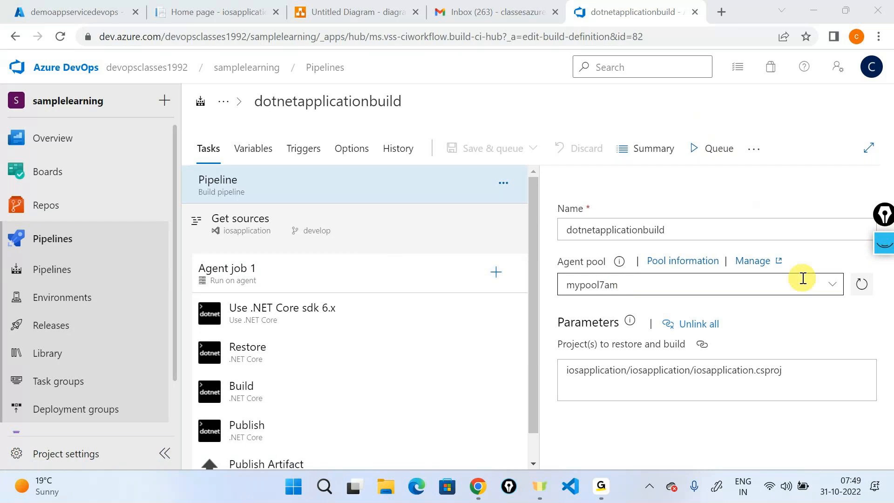
- Switch the agent pool to Azure Pipelines with the windows-latest agent specification
left_click(836, 285)
left_click(657, 329)
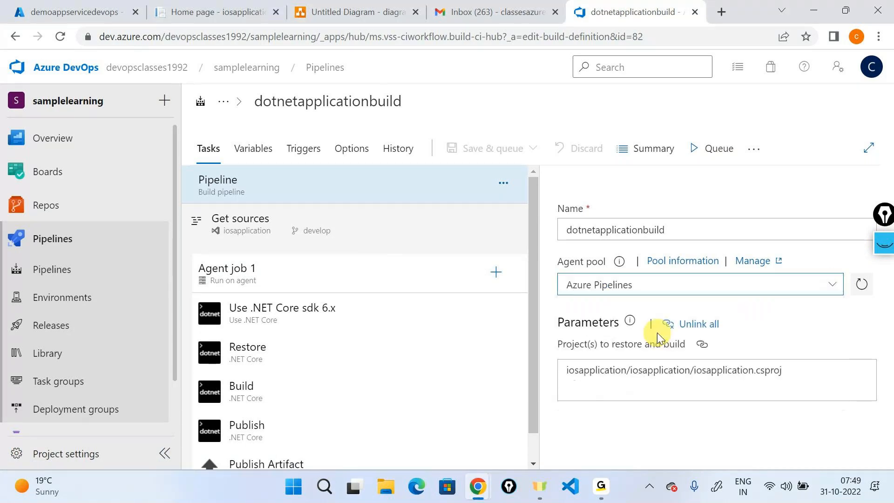
left_click(854, 337)
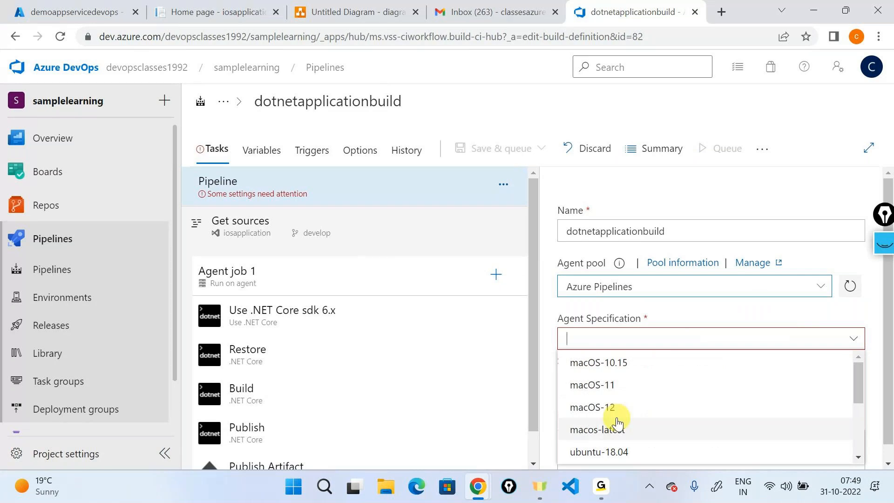
scroll(617, 421, "down", 3)
left_click(618, 448)
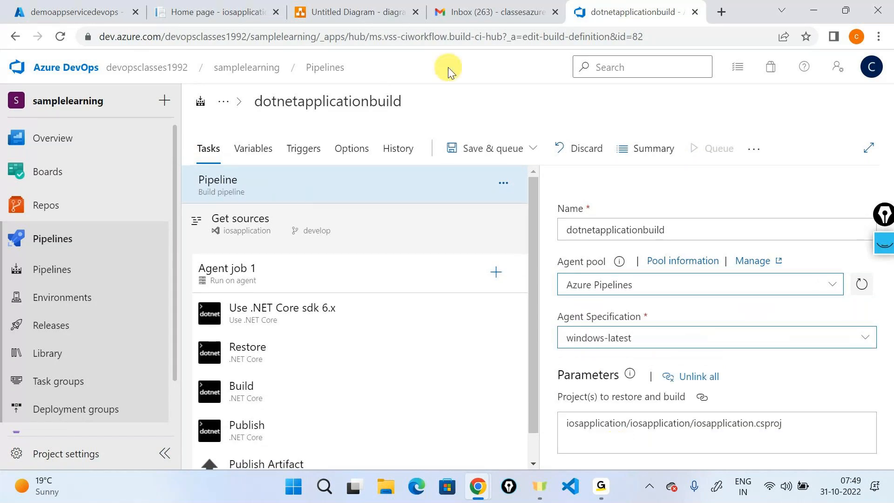
- Save the pipeline changes without queuing a run
left_click(475, 150)
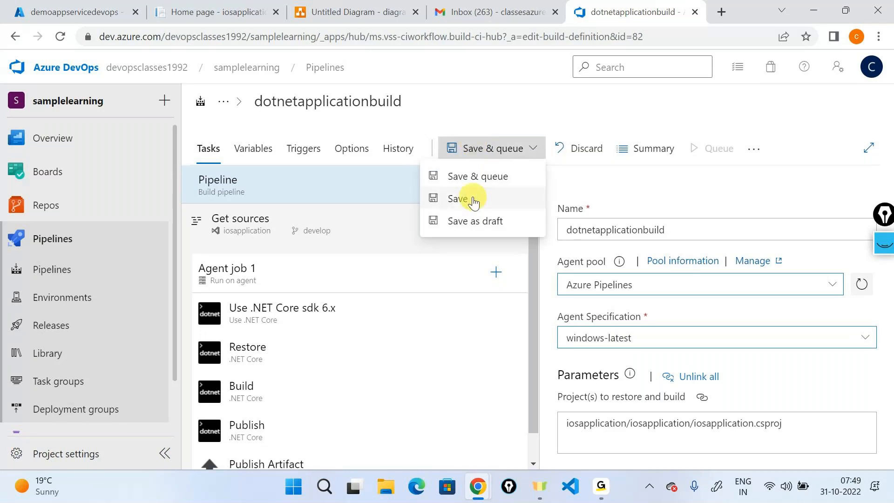
left_click(482, 175)
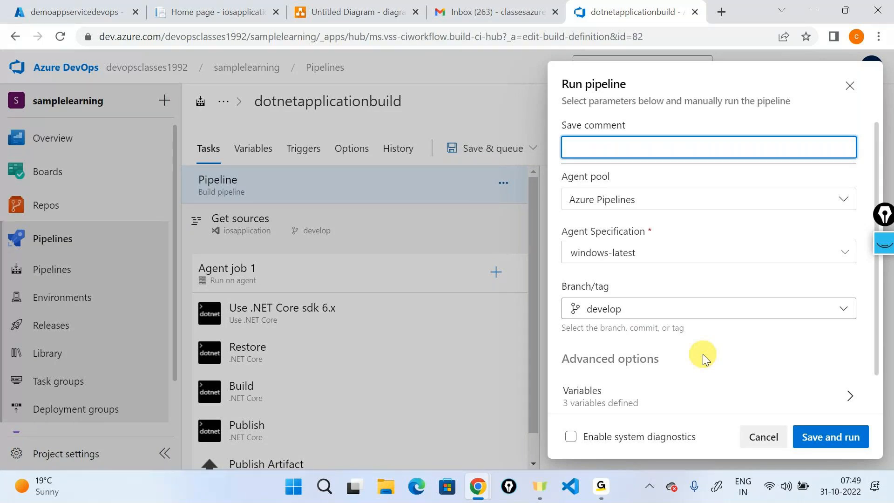
left_click(762, 445)
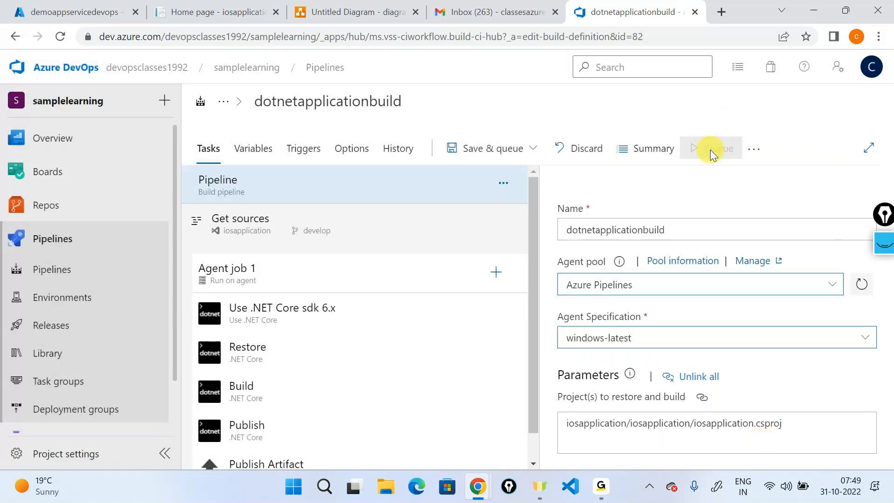
left_click(517, 155)
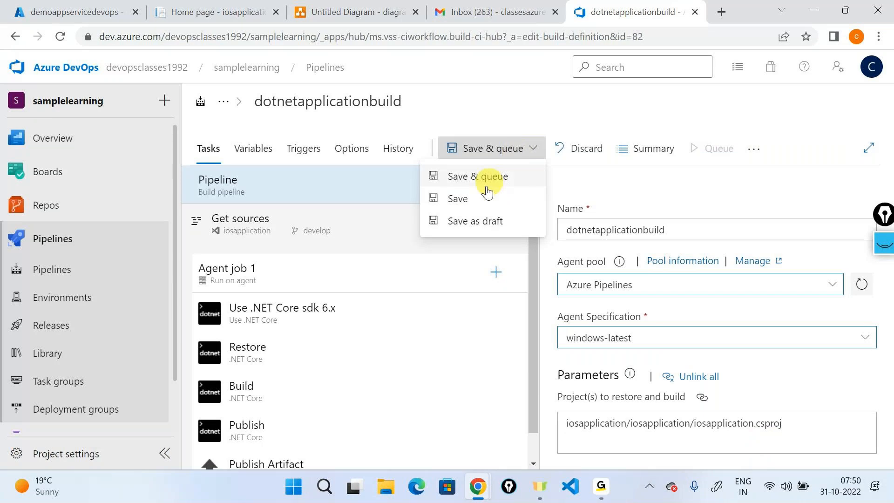
left_click(480, 200)
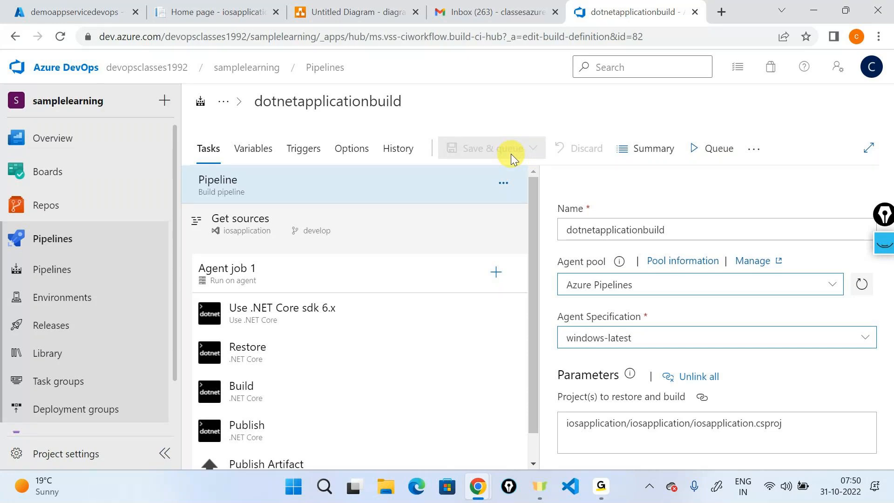
key("alt+Tab")
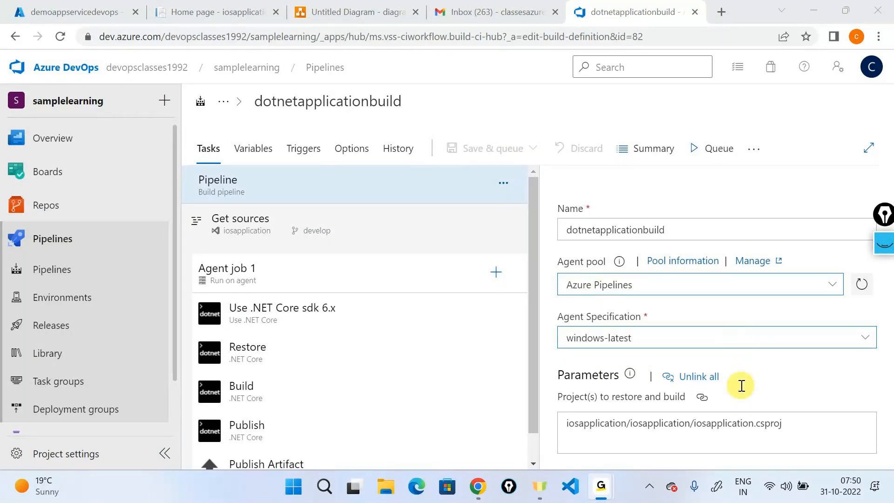
- In a new tab, go to dev.azure.com and open the wiki project's repository files
left_click(721, 11)
left_click(248, 31)
type("d")
key("Return")
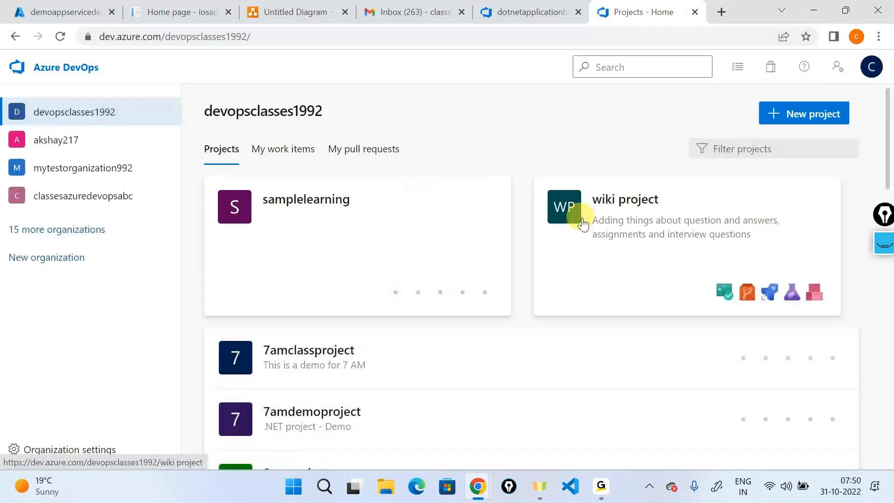
left_click(583, 224)
mouse_move(172, 293)
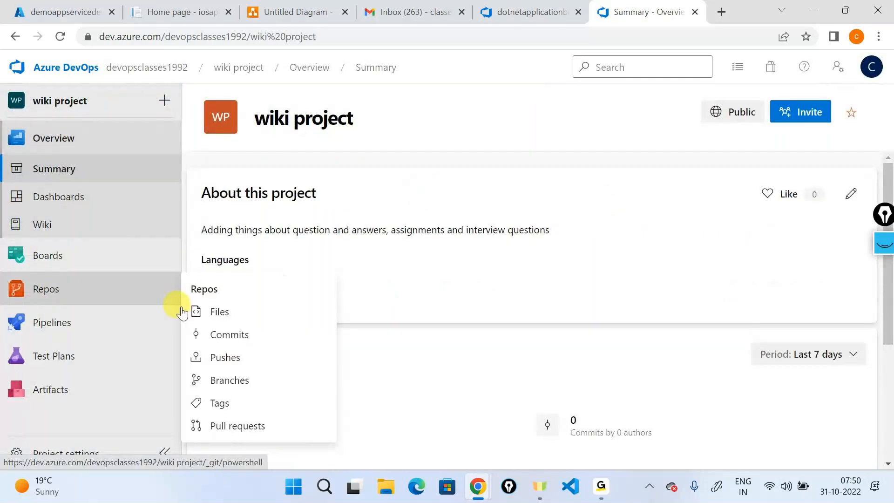
left_click(195, 311)
- Switch to the code repository and open the dotcoresampleapp folder
left_click(428, 67)
type("code")
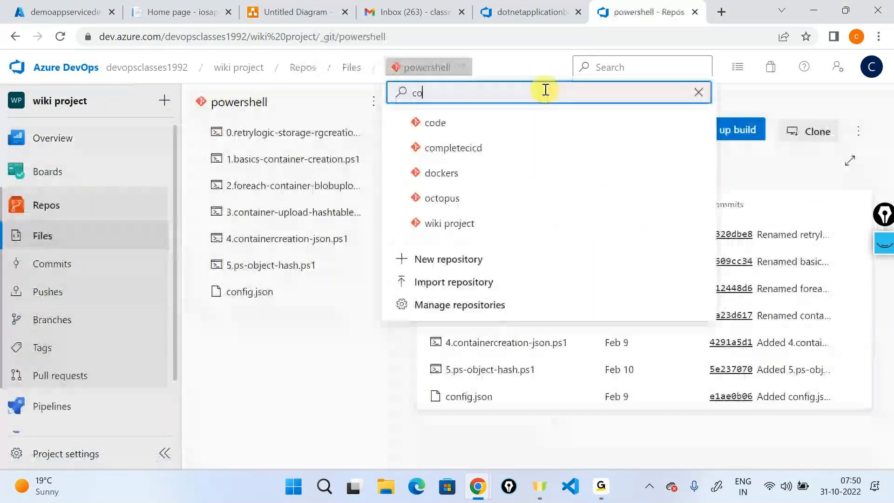
key("Return")
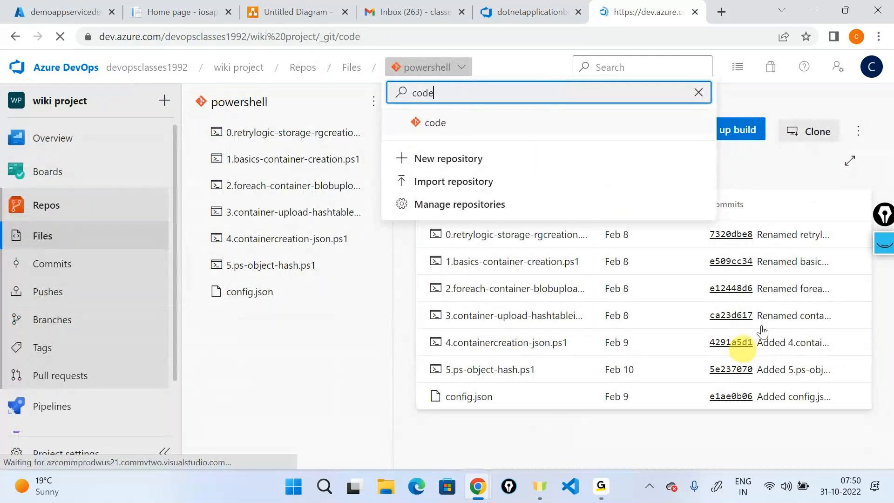
left_click(525, 234)
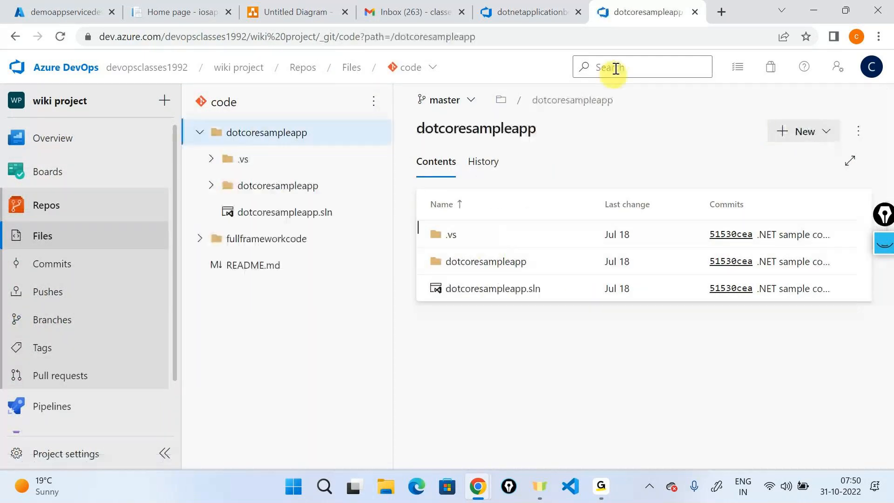
left_click(608, 42)
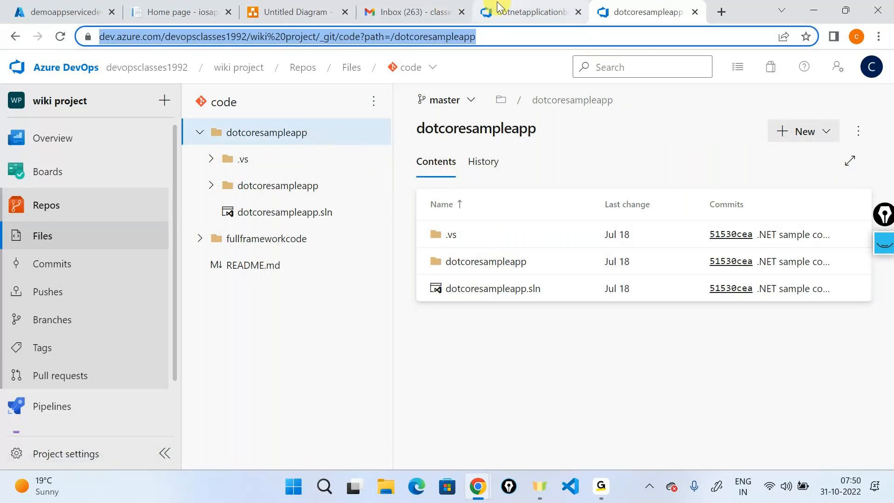
key("alt+Tab")
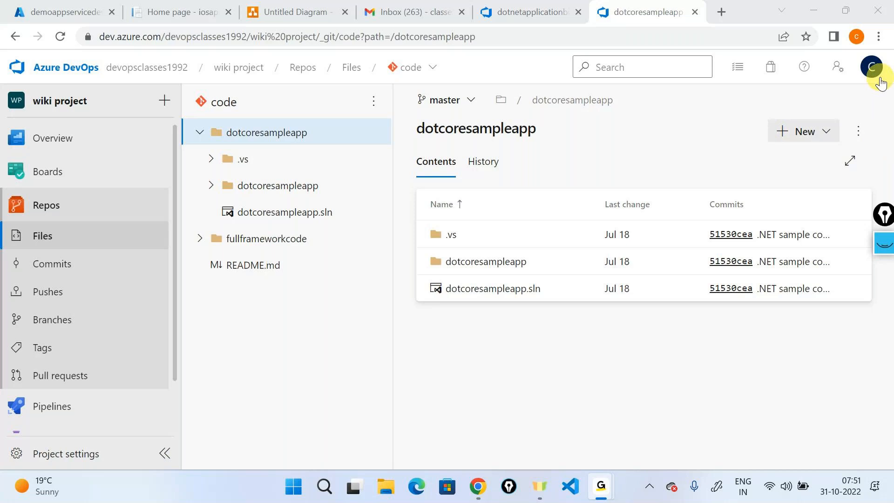
left_click(815, 9)
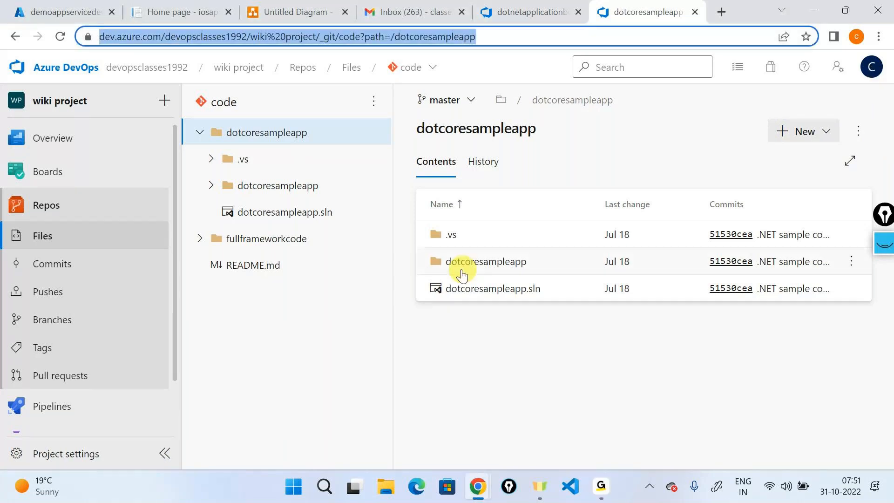
left_click(458, 275)
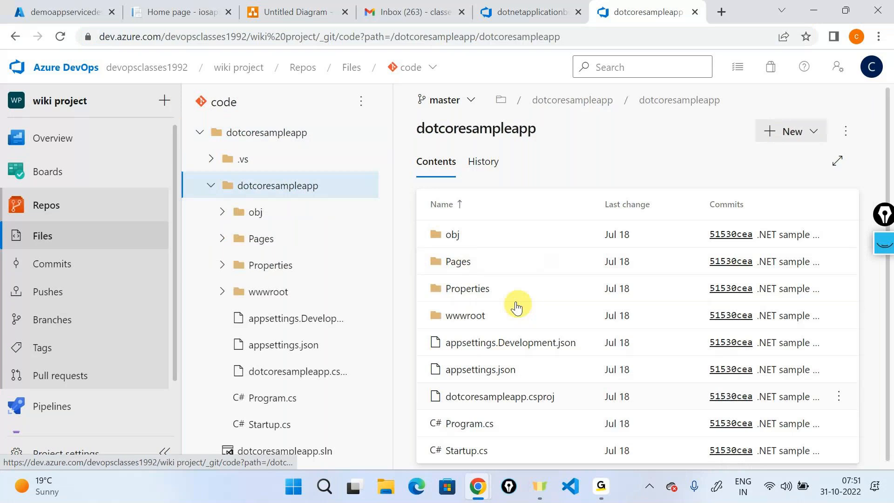
left_click(278, 132)
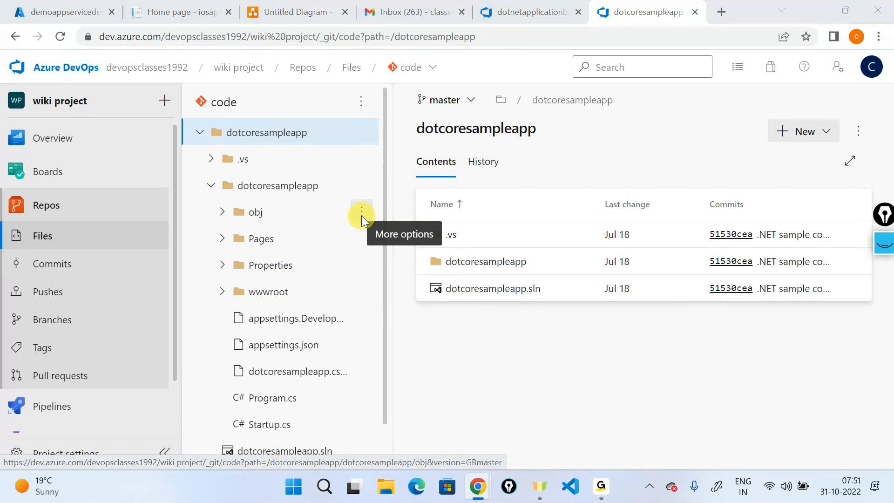
key("alt+Tab")
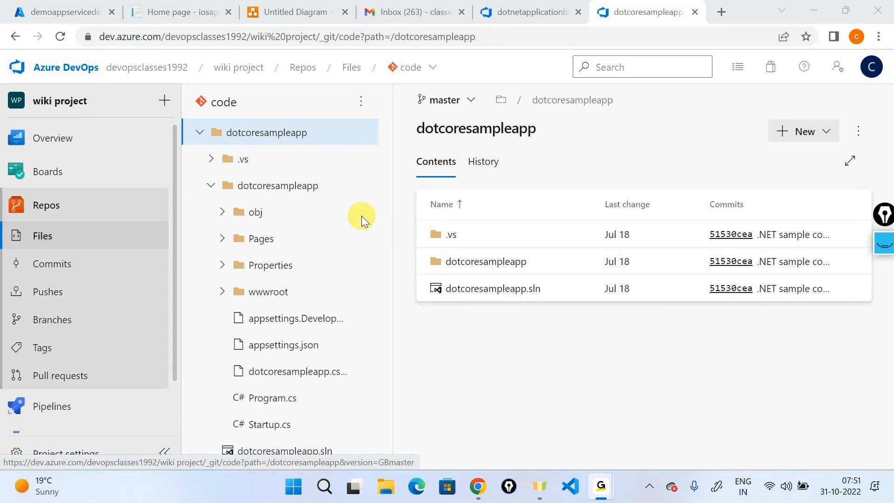
left_click(362, 216)
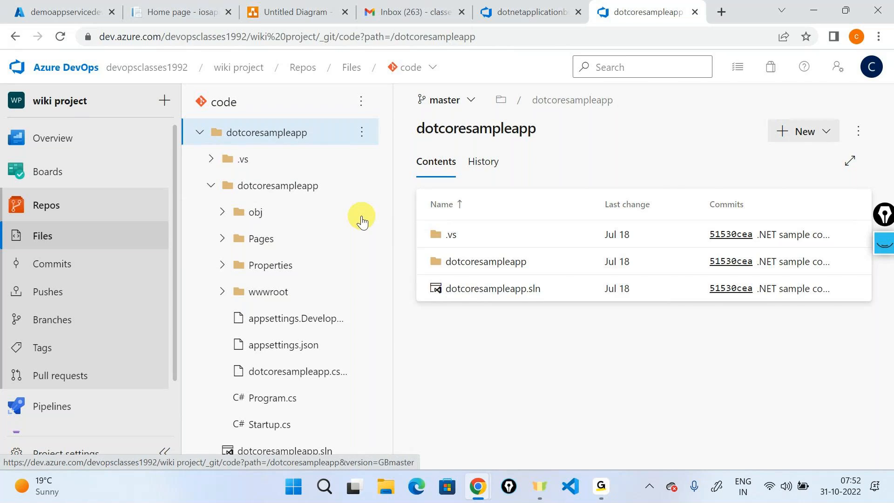
key("alt+Tab")
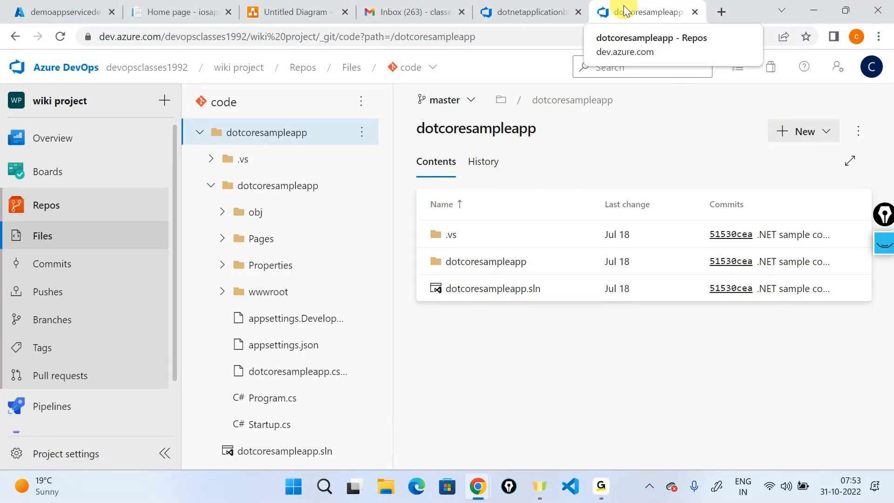
- Search Google in a new tab for 'create an arm template for azure app service'
left_click(722, 11)
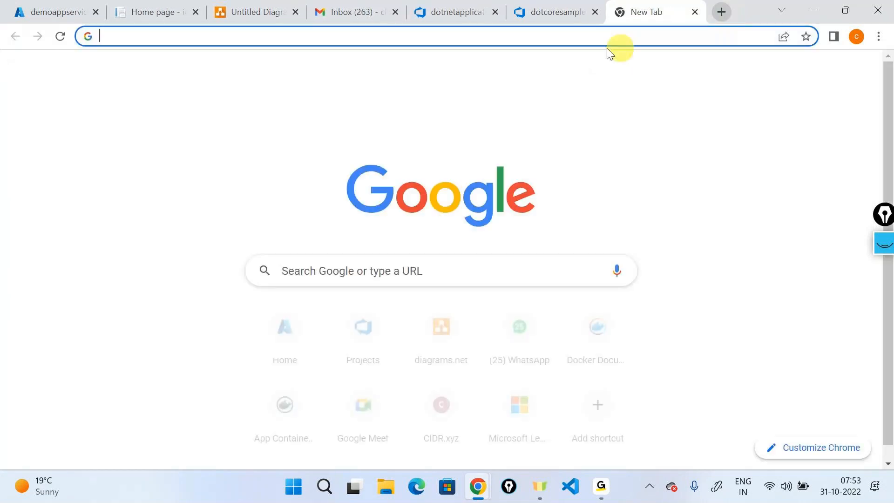
left_click(568, 35)
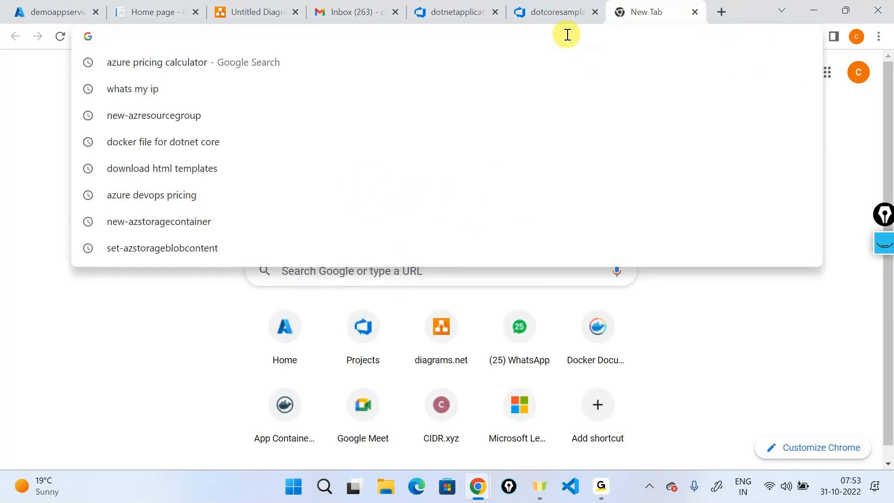
type("crea")
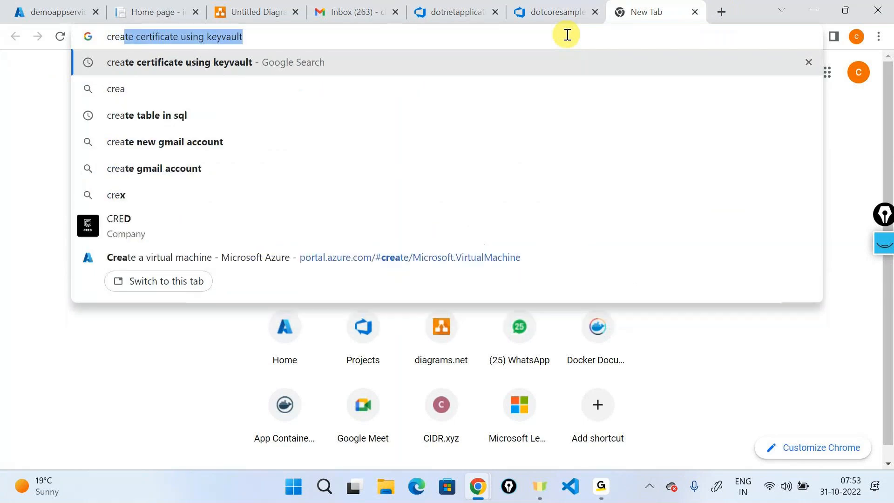
type("te a an a")
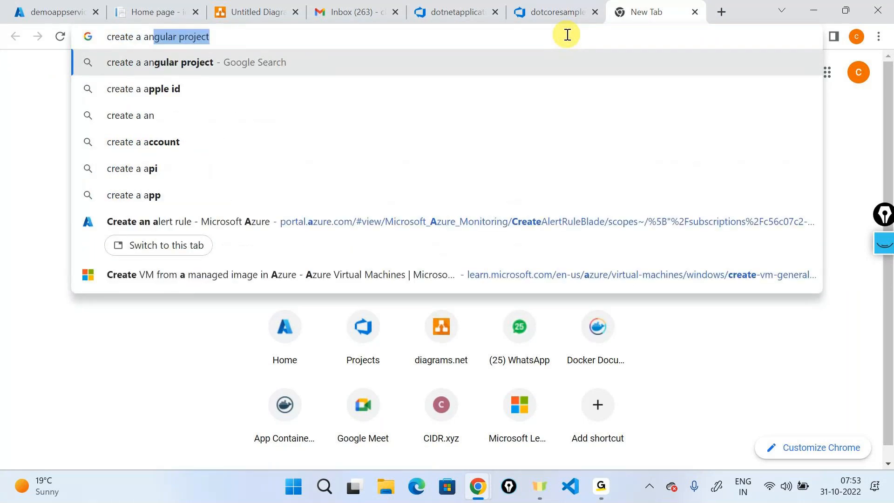
key("BackSpace")
key("BackSpace")
key("BackSpace")
key("BackSpace")
key("BackSpace")
key("BackSpace")
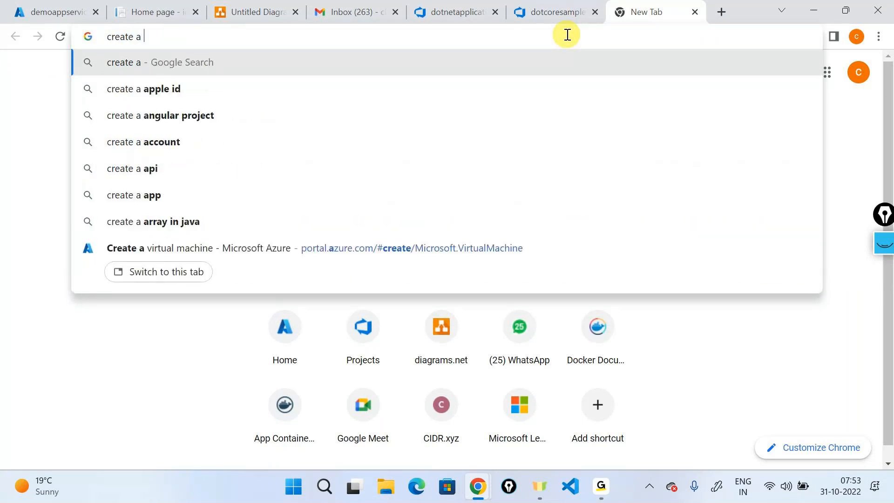
type("n arm ")
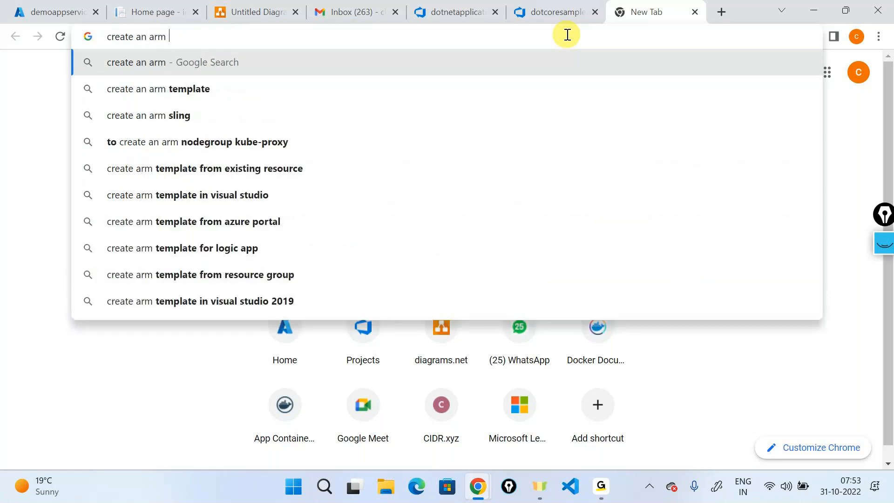
type("template ")
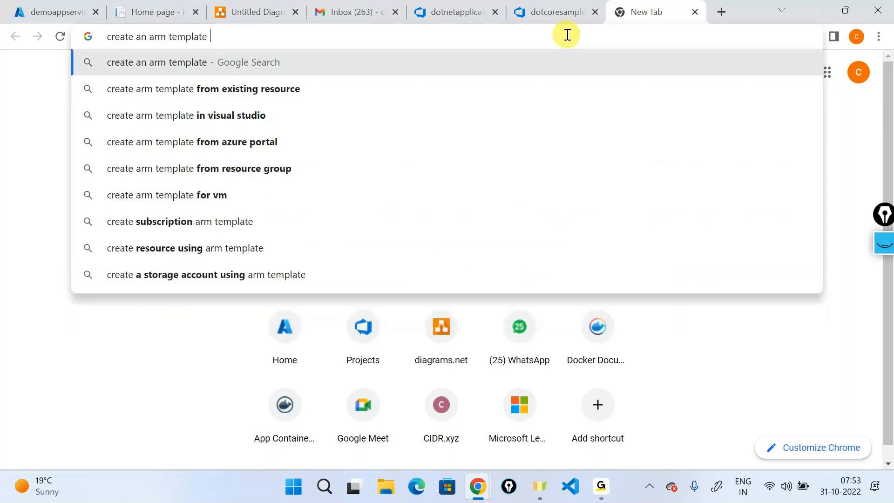
type("for auzure ap")
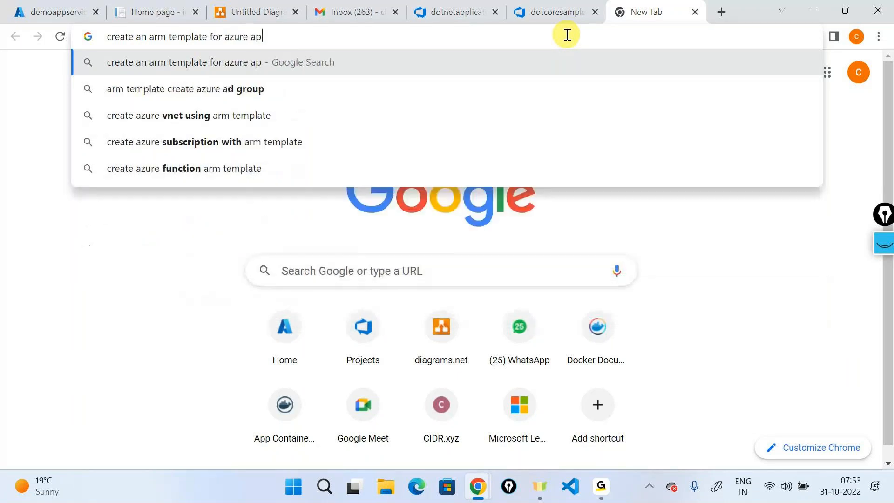
type("p service")
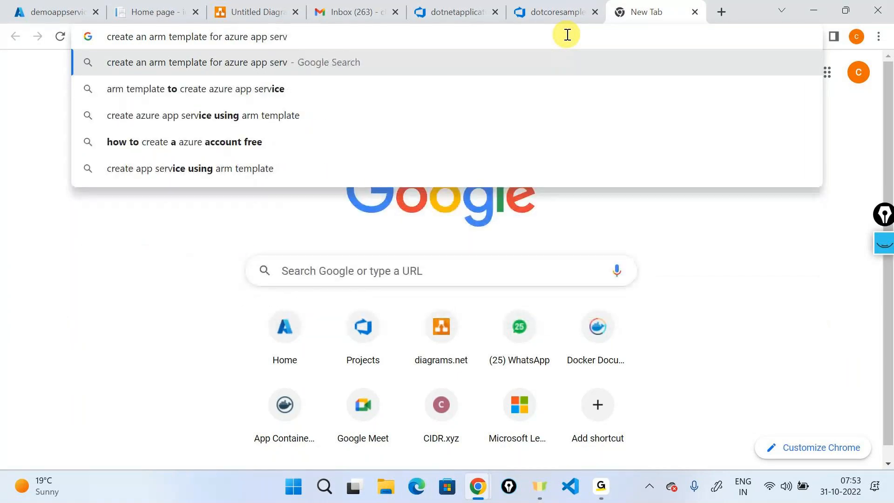
key("Return")
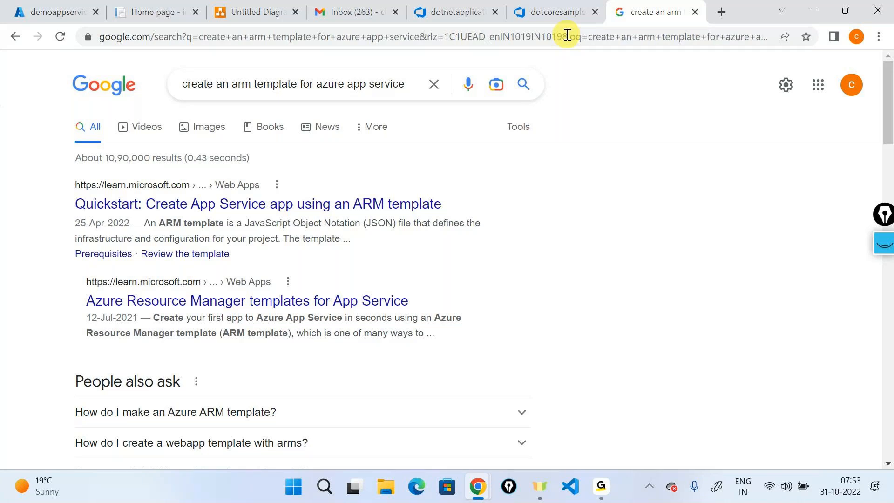
- Review the demoappservicedevops App Service overview (East US 2, F1: Free), then return to portal Home
left_click(568, 35)
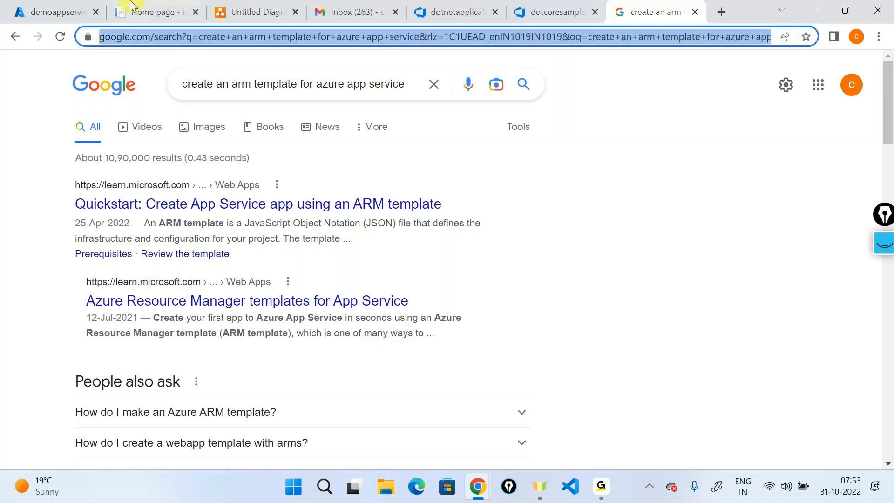
left_click(70, 9)
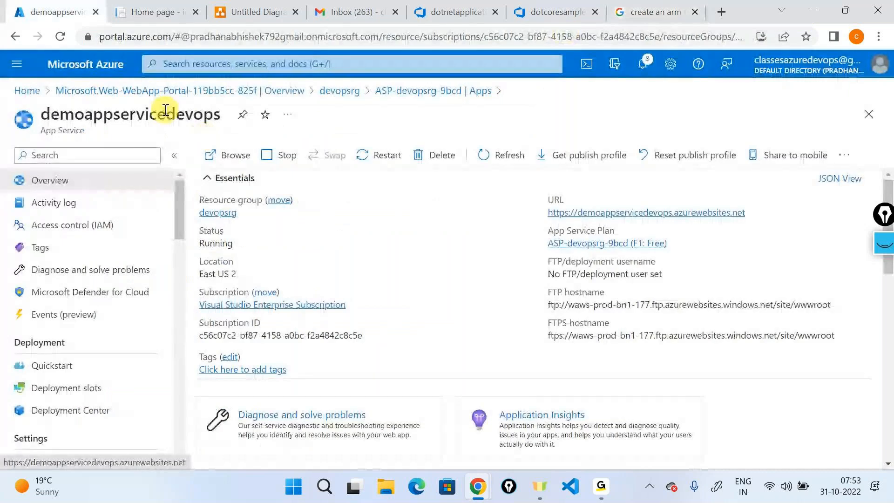
double_click(166, 110)
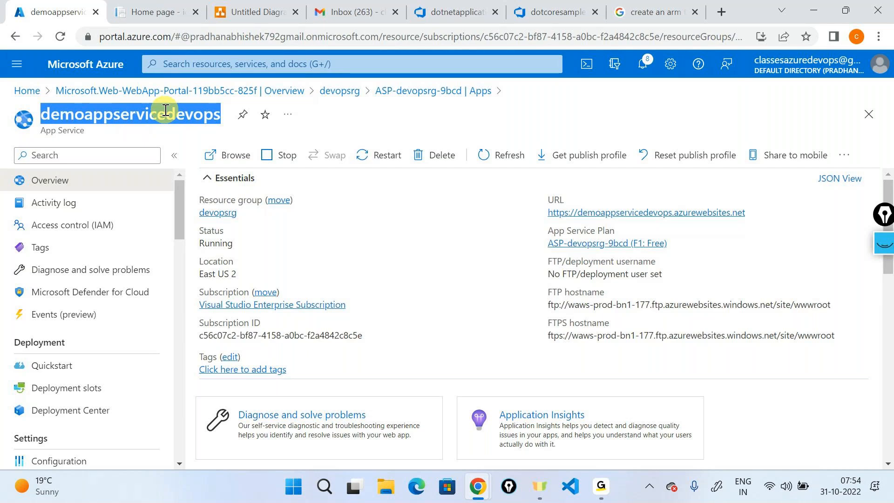
left_click(27, 91)
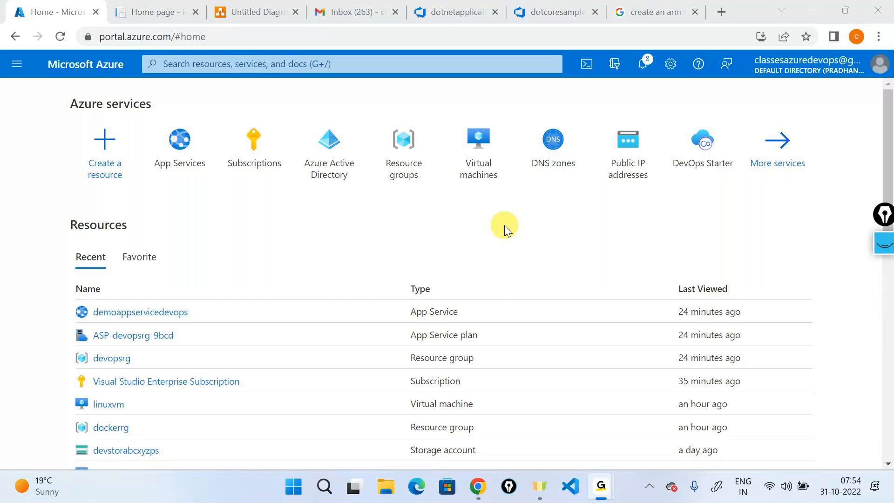
- Search Google for 'agent as interactive' and open Microsoft Learn's Azure Pipelines agents article
left_click(634, 16)
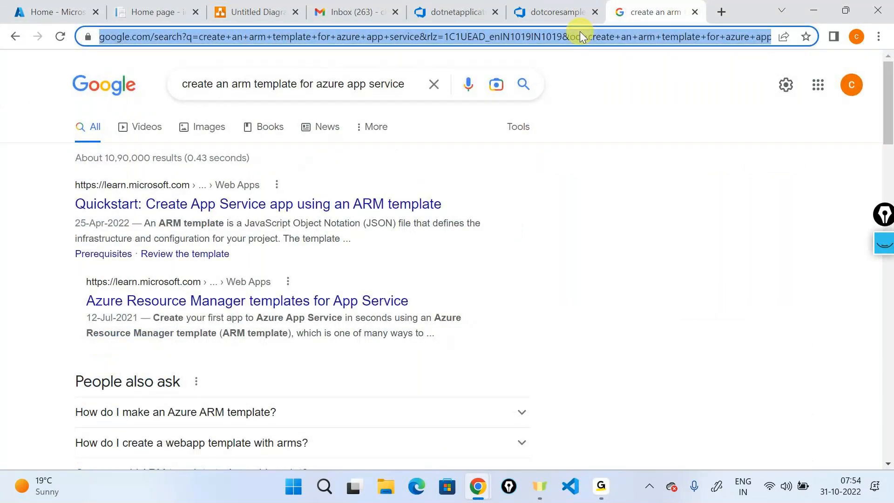
type("agent as in")
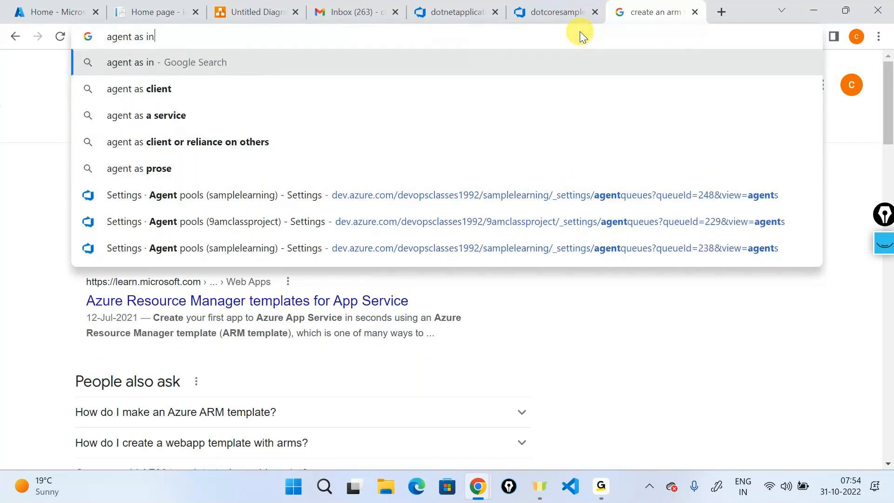
type("teractive")
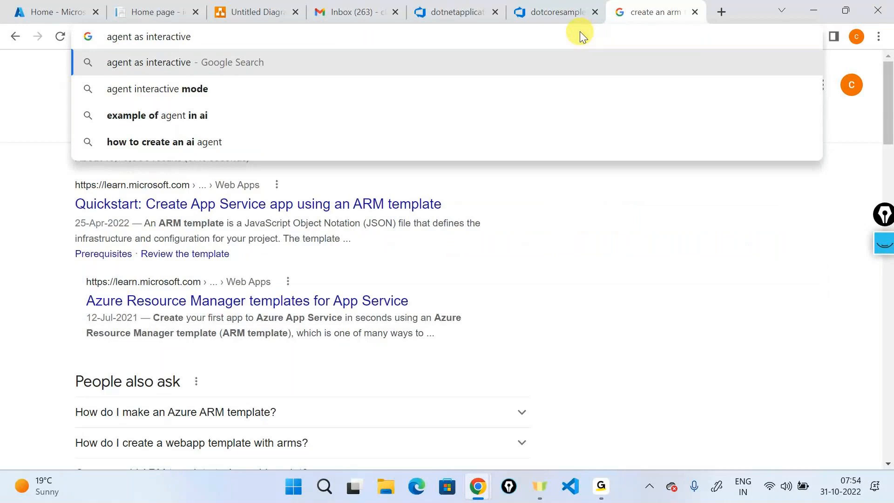
key("Return")
scroll(240, 279, "down", 10)
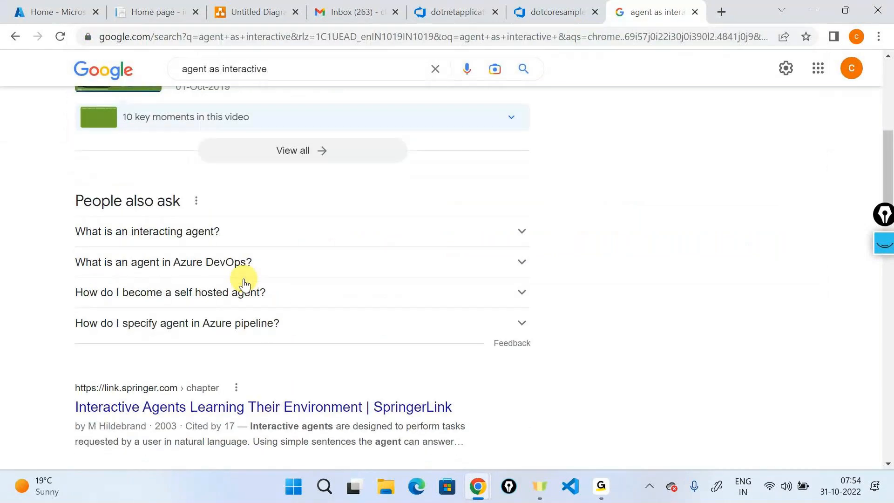
scroll(244, 282, "down", 4)
left_click(242, 314)
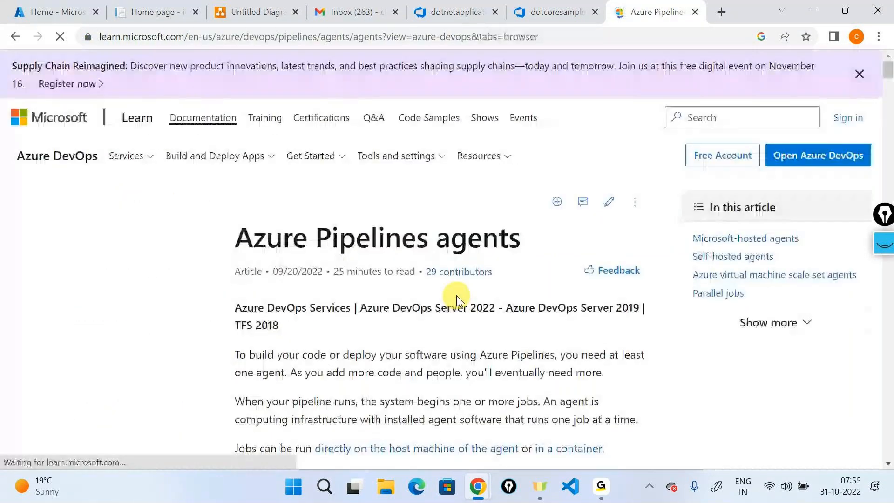
- Open the linked Self-hosted Windows agents article
scroll(457, 296, "down", 4)
scroll(457, 296, "down", 1)
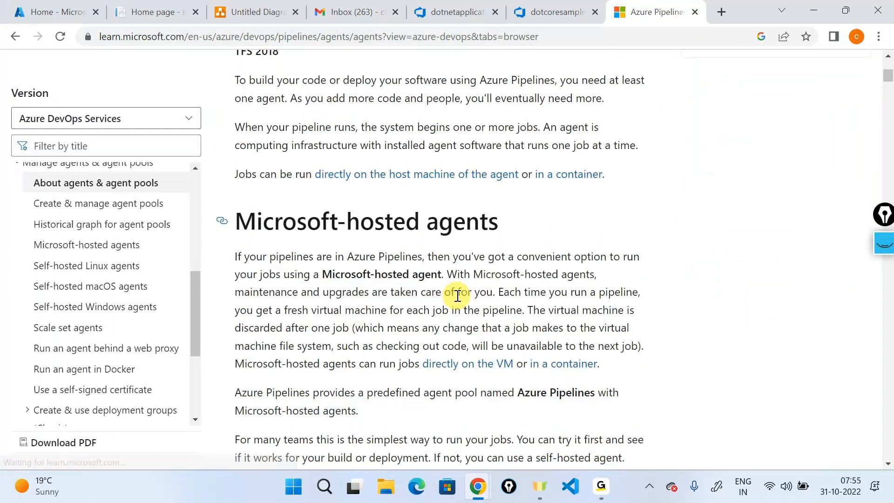
scroll(458, 296, "down", 8)
scroll(458, 296, "down", 1)
left_click(315, 98)
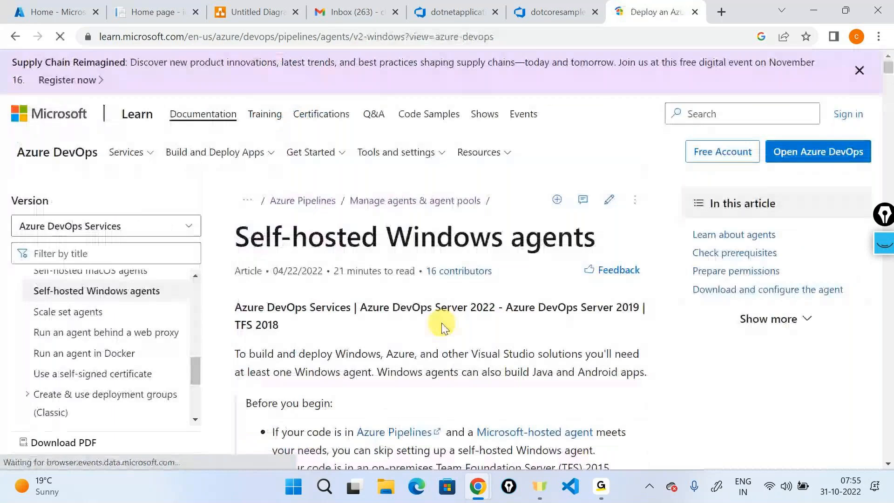
- Scroll to 'Choose interactive or service mode' and right-click the 'Agents: Interactive vs. service' link
scroll(442, 323, "down", 4)
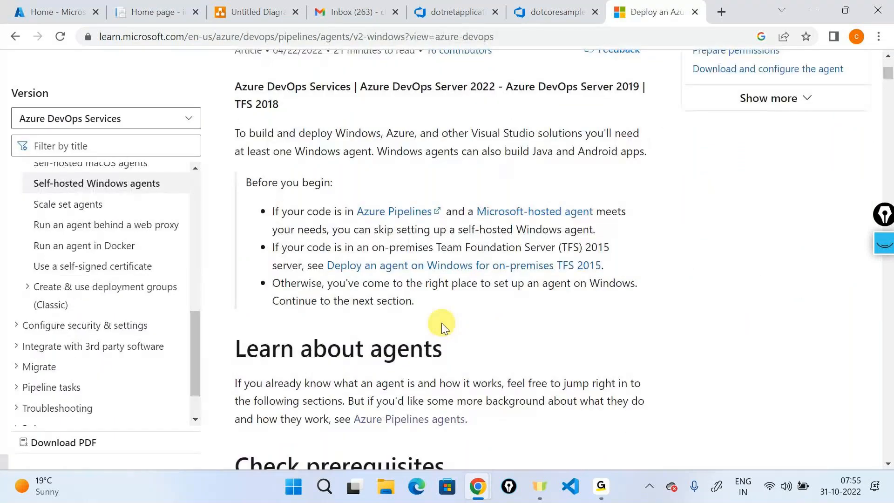
scroll(442, 323, "down", 7)
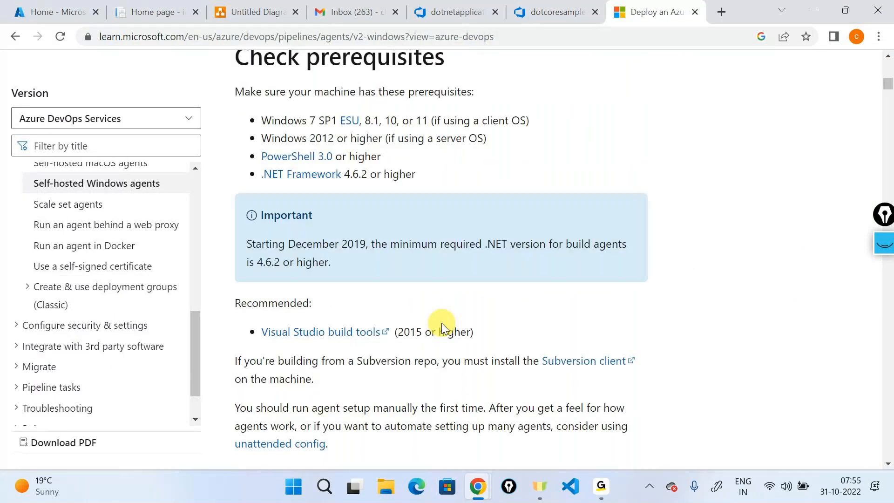
scroll(442, 323, "down", 10)
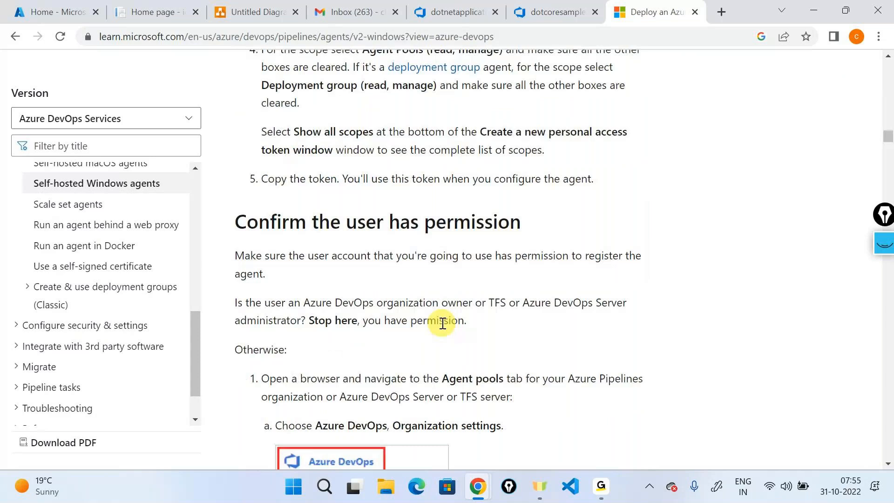
scroll(443, 322, "down", 10)
scroll(442, 323, "down", 8)
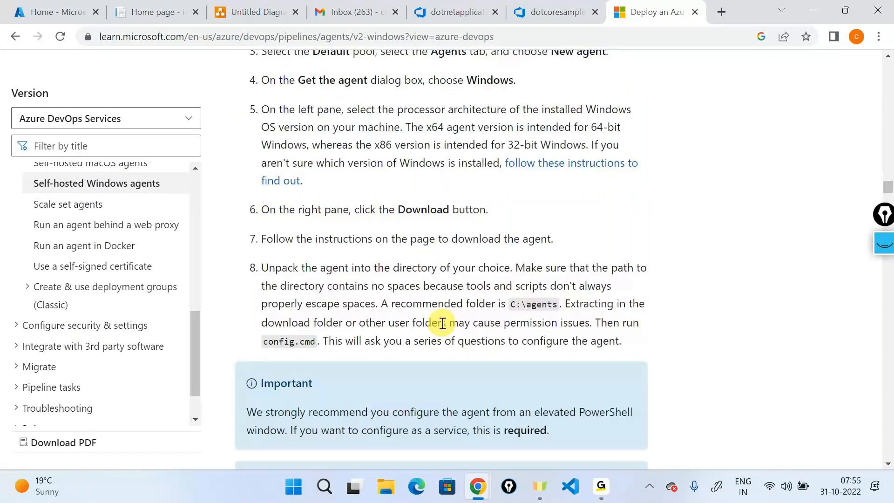
scroll(443, 322, "down", 15)
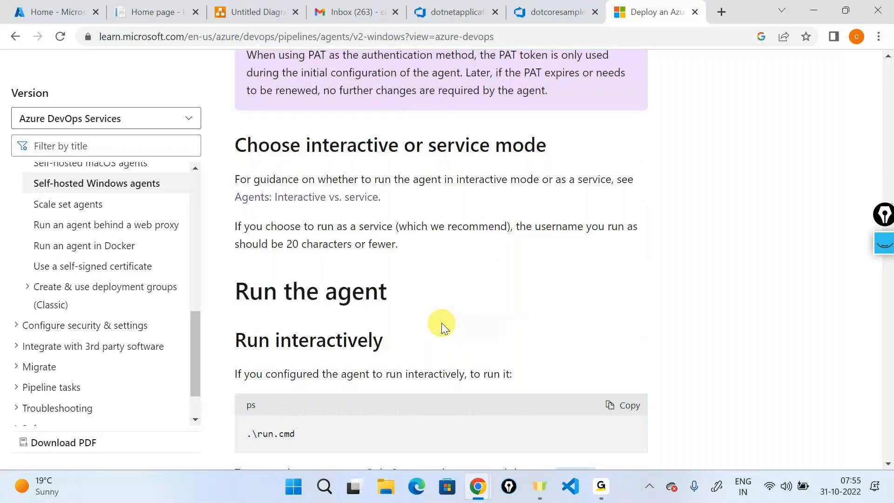
right_click(356, 198)
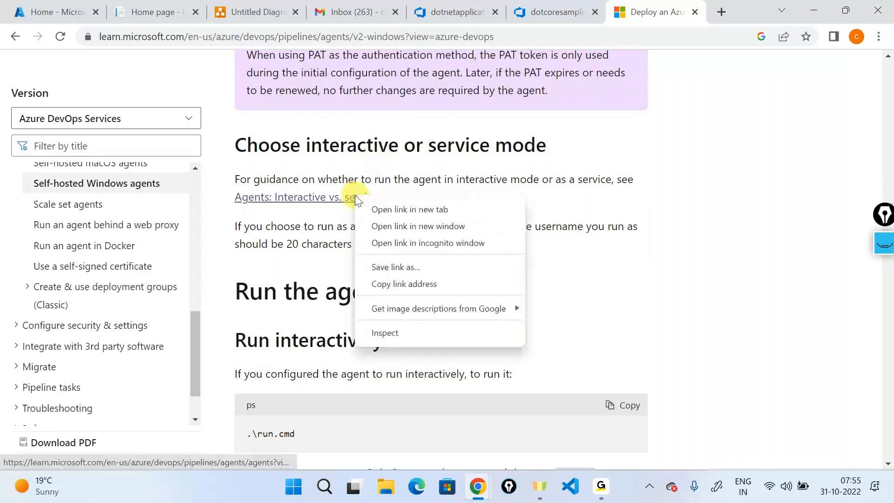
- Open the Interactive vs. service guidance in a new tab and read through it
left_click(383, 209)
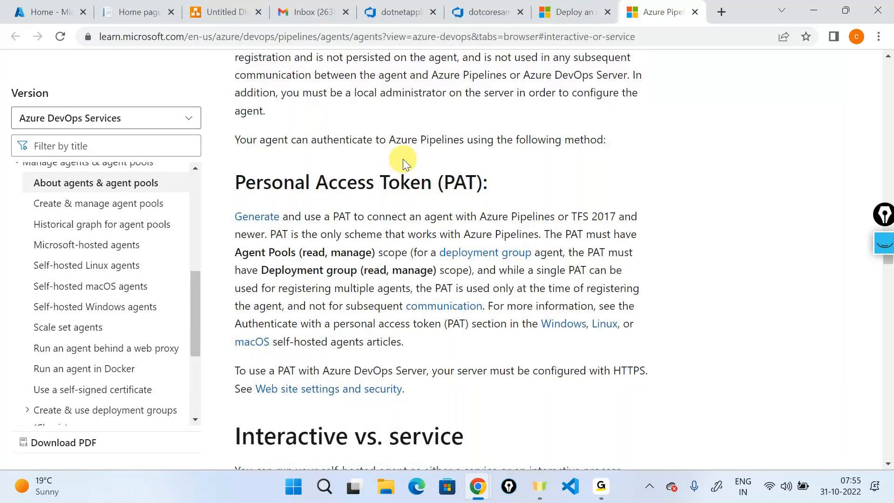
scroll(404, 162, "down", 6)
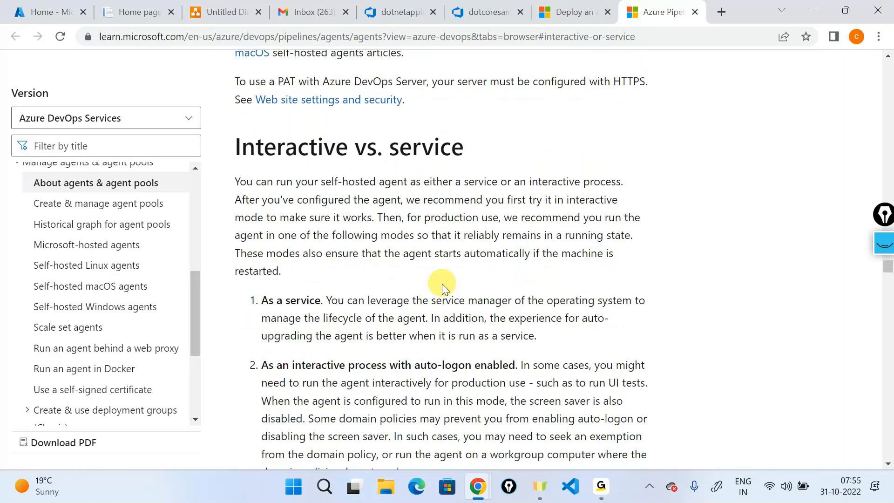
scroll(443, 285, "down", 3)
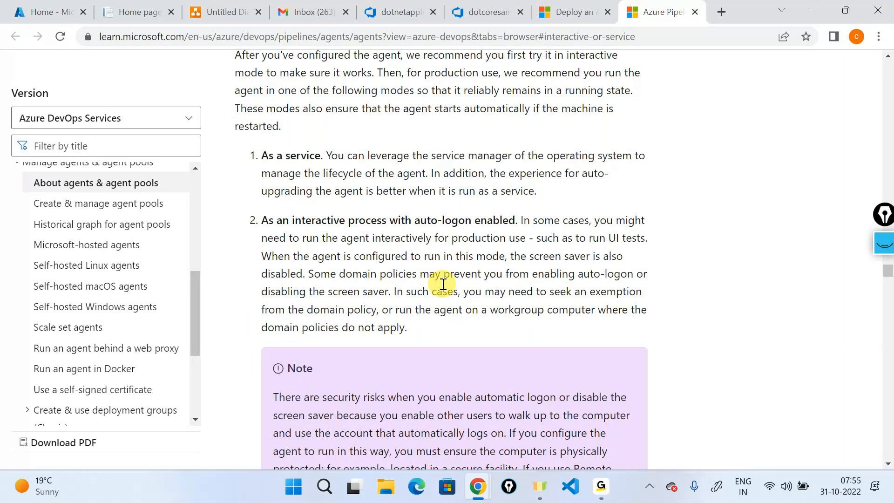
scroll(443, 284, "down", 9)
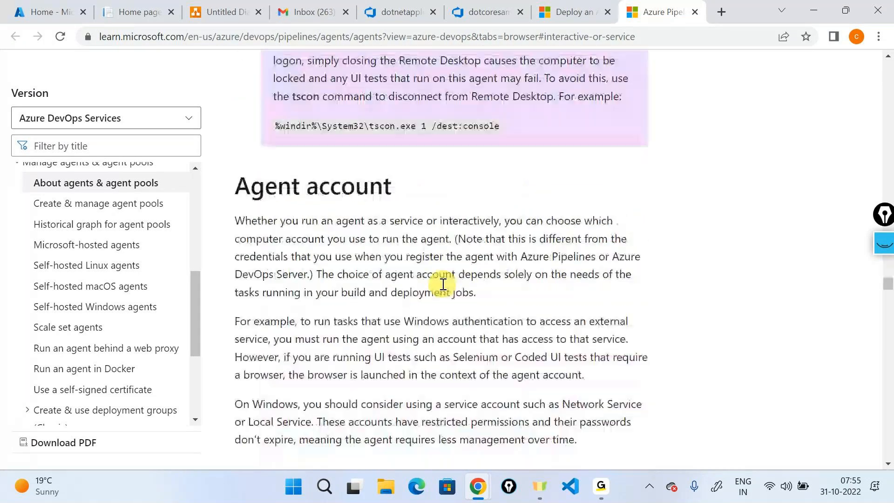
scroll(443, 284, "down", 12)
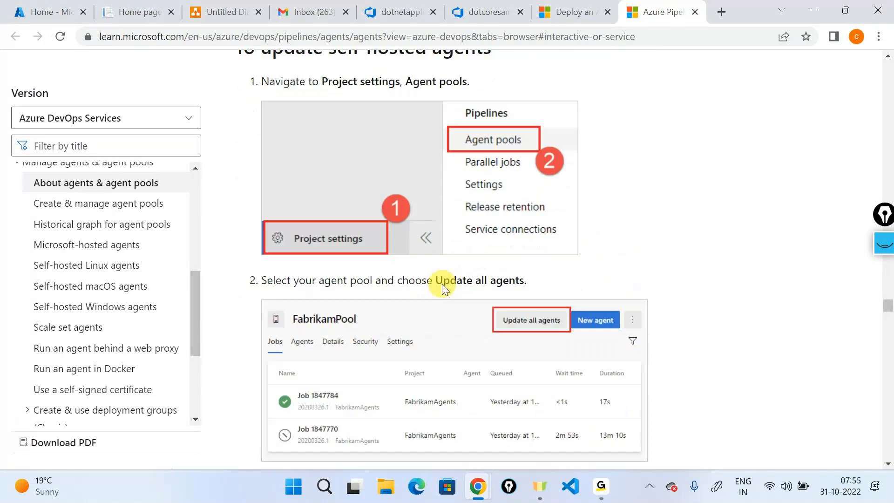
scroll(442, 284, "down", 15)
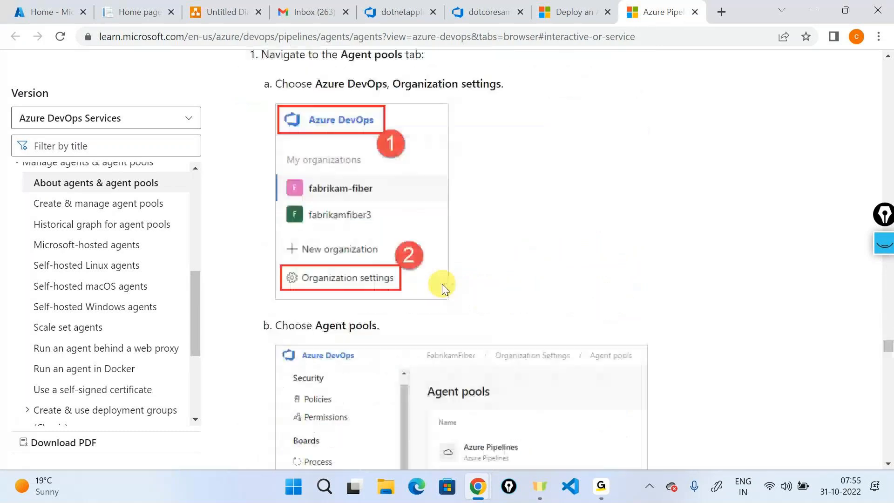
scroll(442, 284, "down", 12)
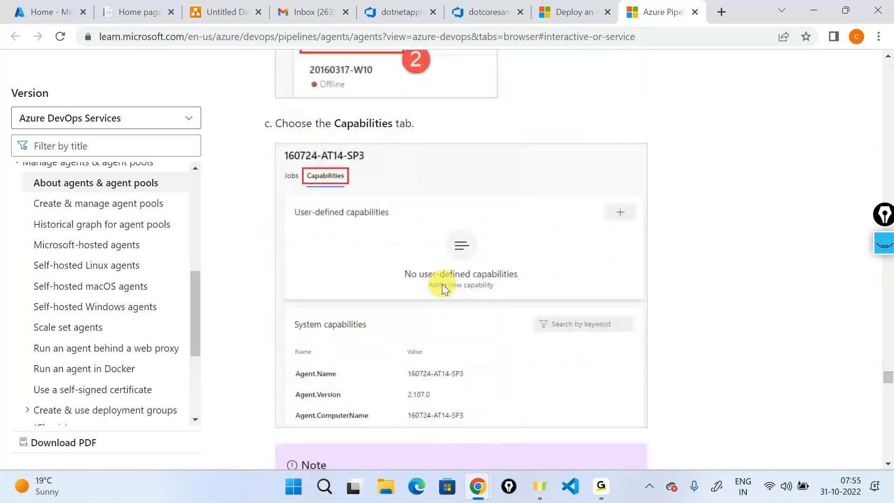
scroll(442, 283, "down", 12)
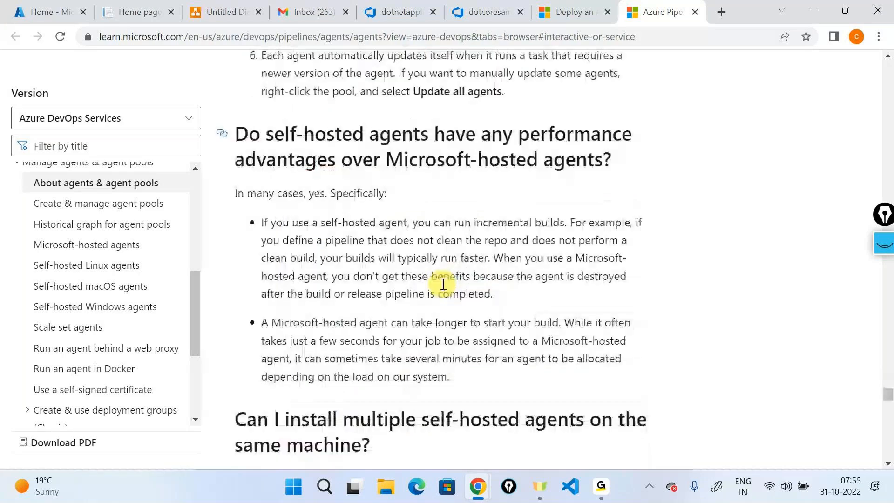
scroll(442, 283, "down", 3)
scroll(442, 284, "up", 20)
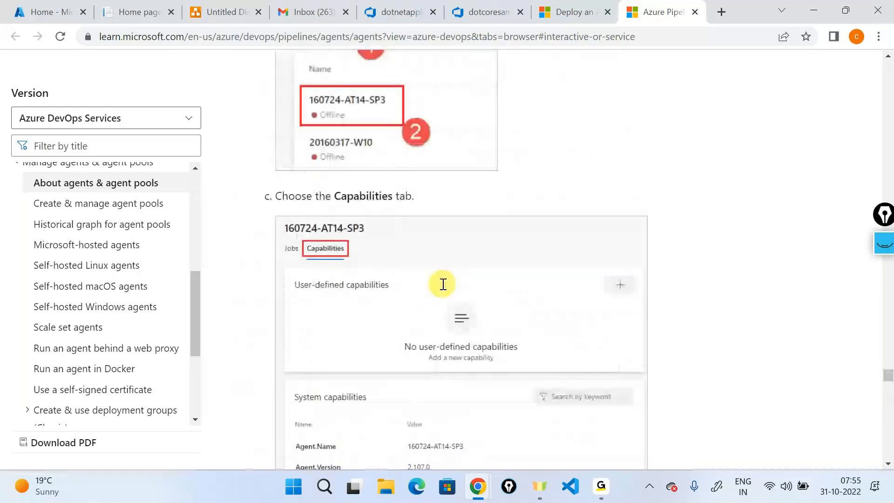
scroll(443, 284, "down", 20)
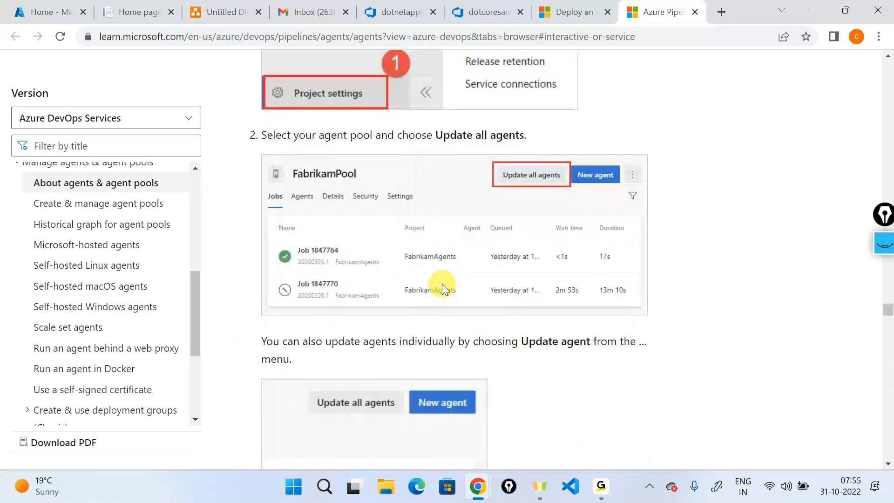
scroll(442, 284, "up", 9)
scroll(443, 283, "up", 6)
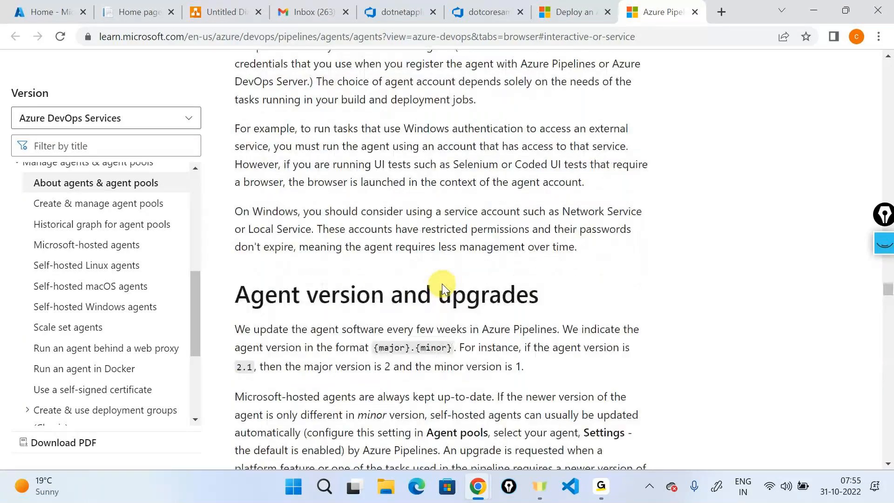
scroll(442, 283, "up", 10)
scroll(443, 284, "up", 3)
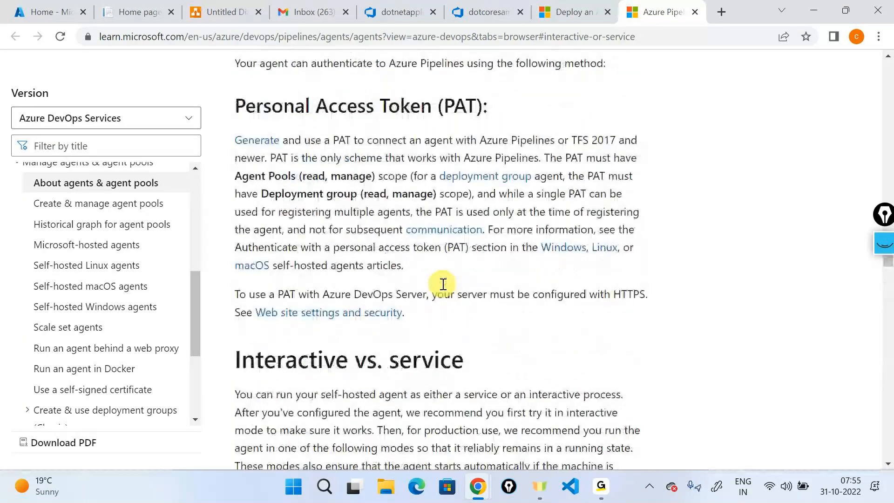
scroll(443, 284, "up", 2)
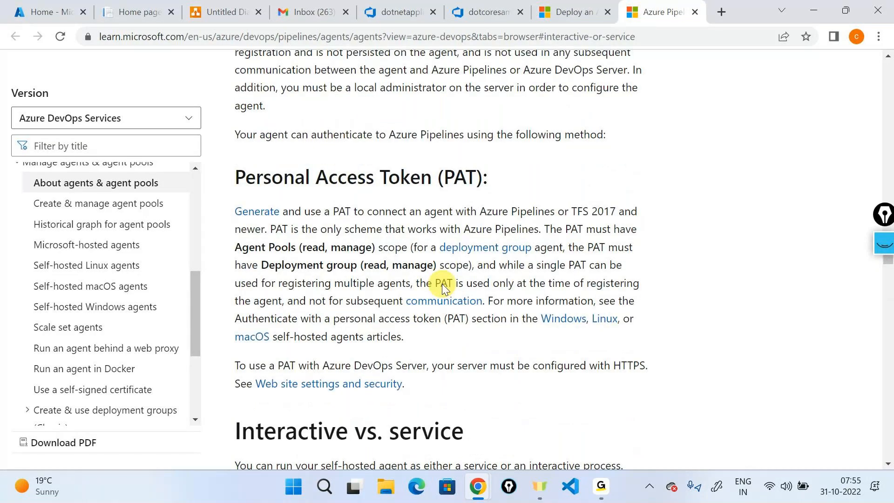
scroll(442, 284, "down", 3)
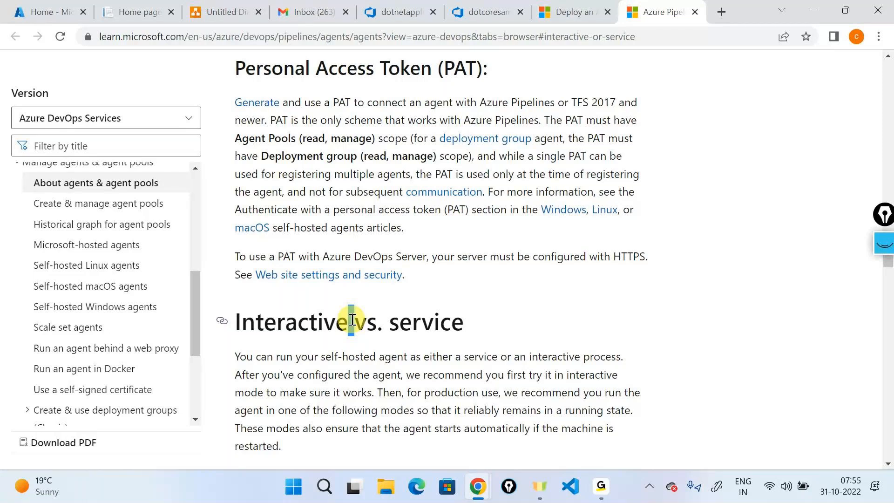
- Highlight the 'Interactive' heading and the auto-logon interactive process paragraph
double_click(312, 326)
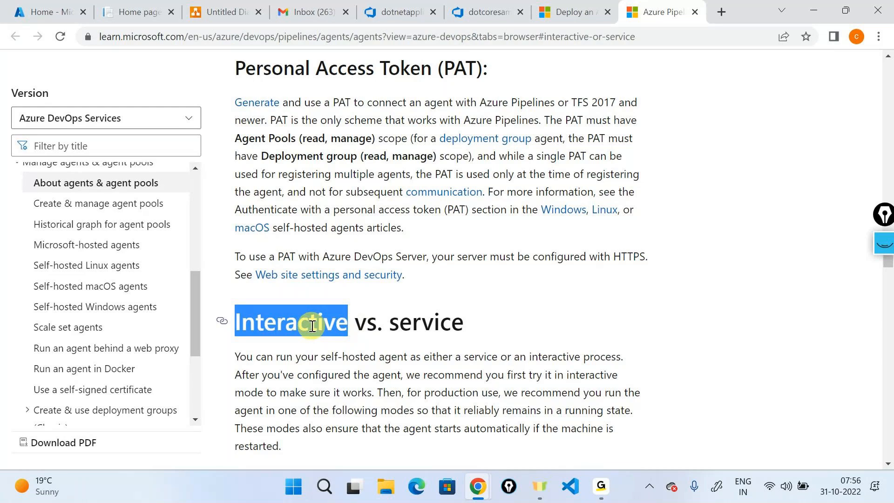
scroll(533, 344, "up", 1)
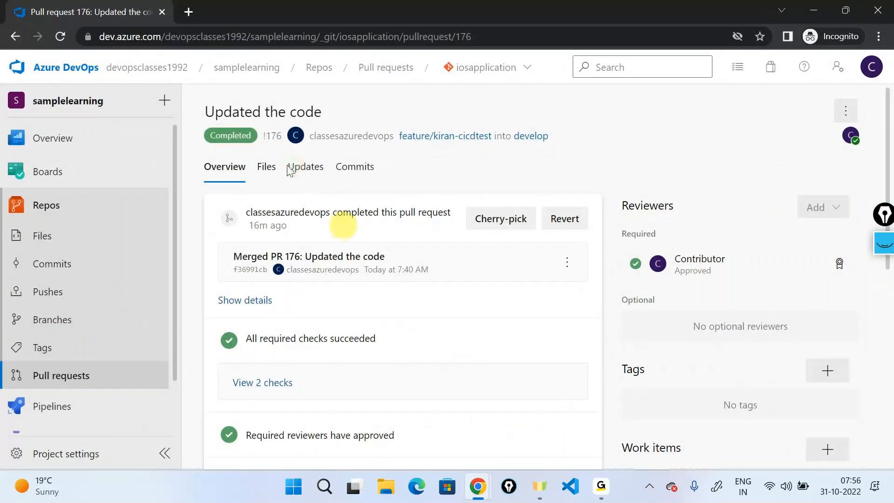
key("alt+Tab")
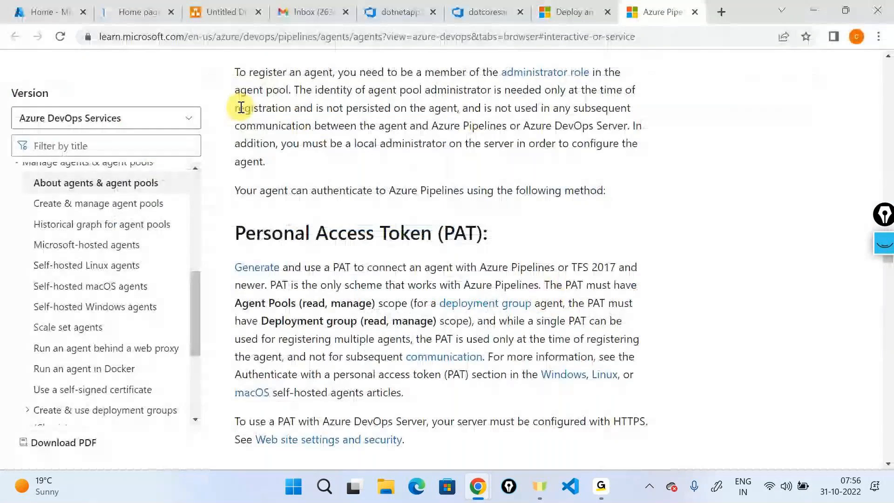
scroll(360, 236, "down", 10)
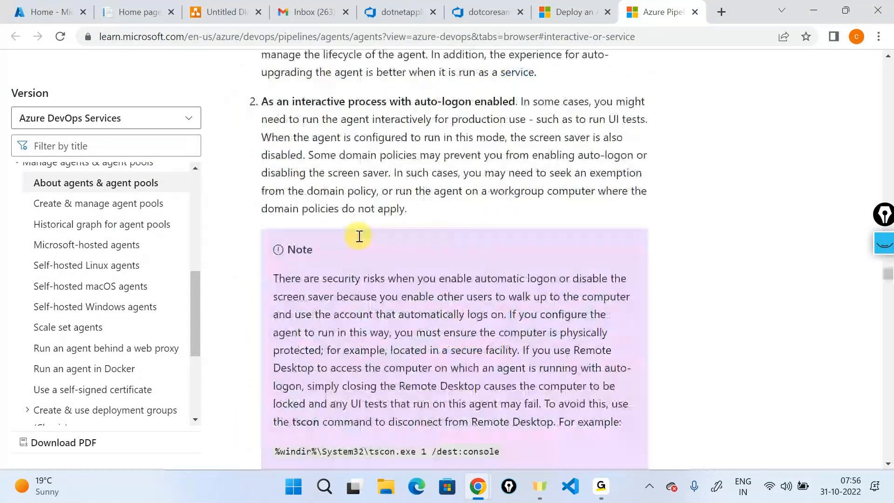
triple_click(324, 106)
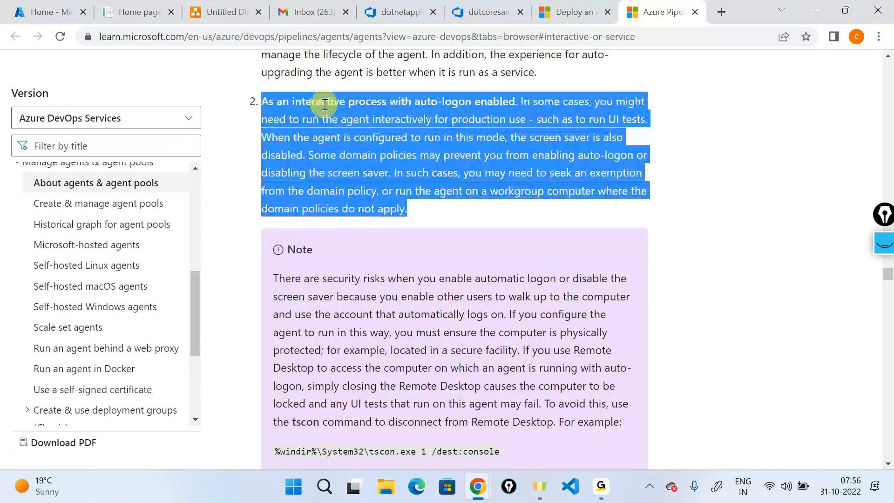
scroll(433, 267, "down", 3)
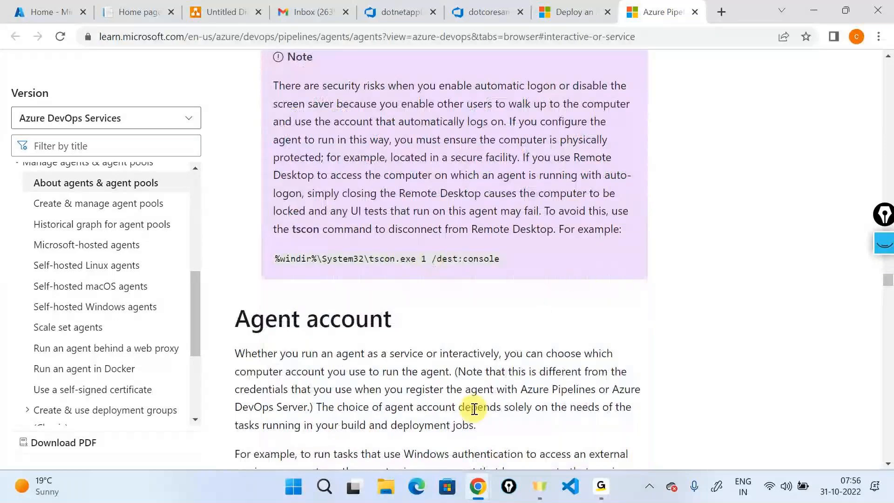
left_click(601, 486)
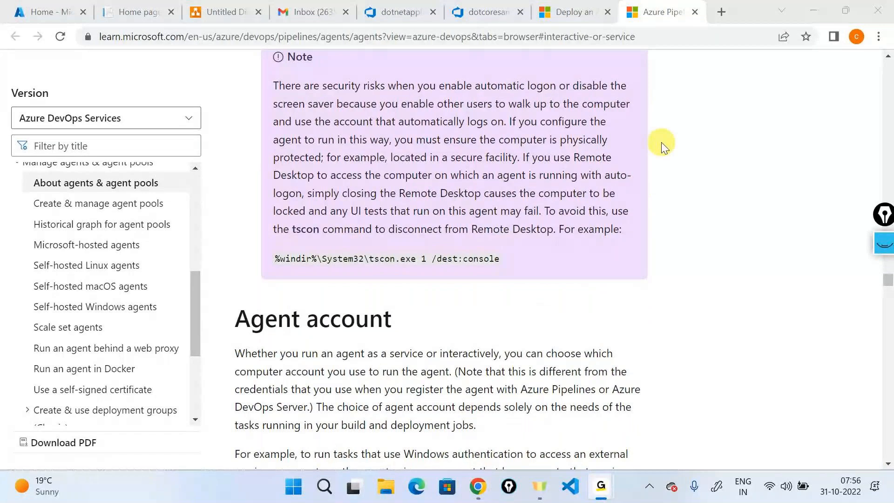